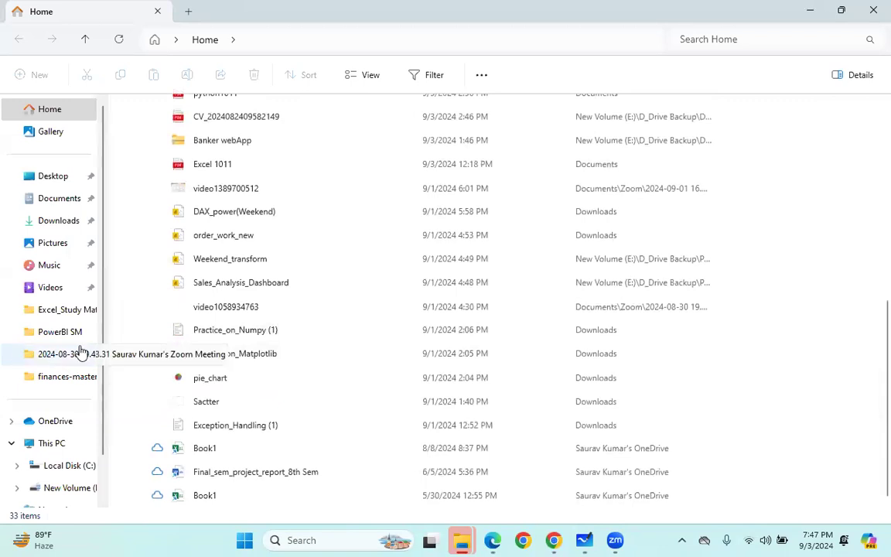
# - Open the PowerBI SM folder, look through its files and search it for Dax1012
pyautogui.click(56, 332)
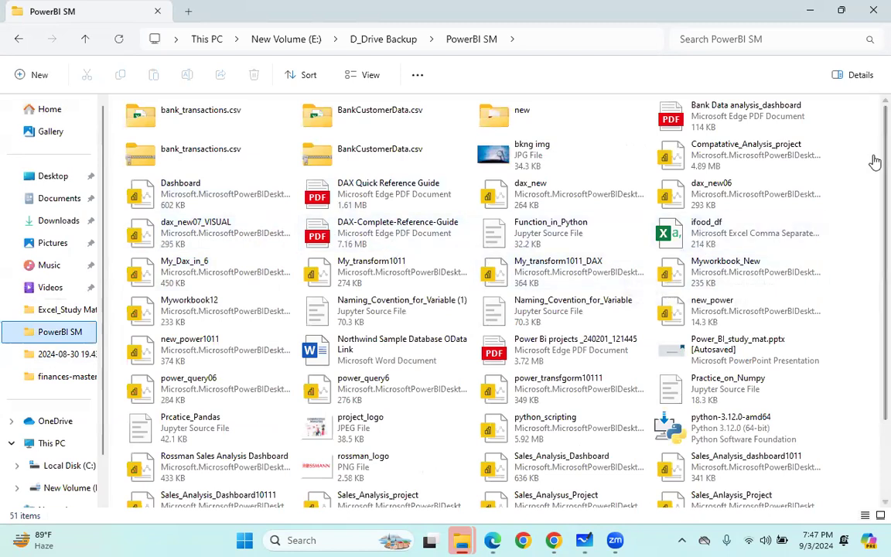
pyautogui.scroll(-1, 475, 302)
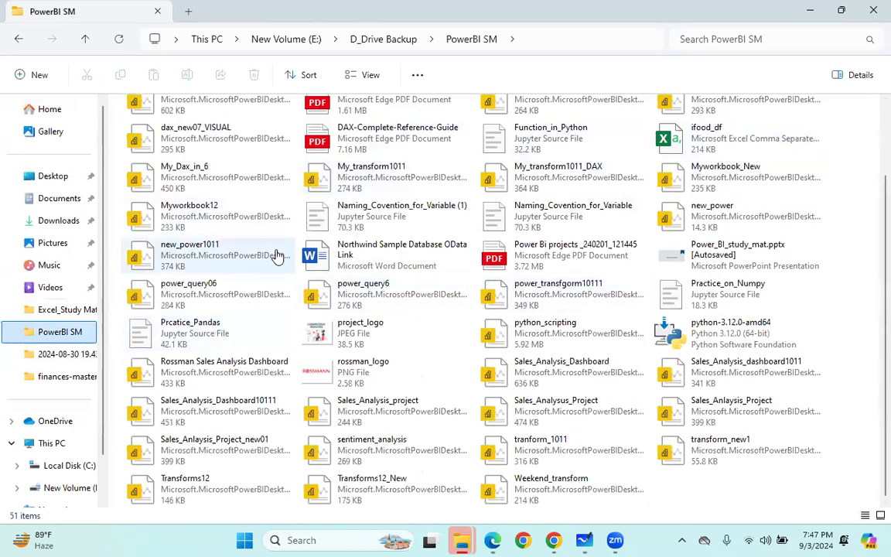
pyautogui.scroll(1, 722, 302)
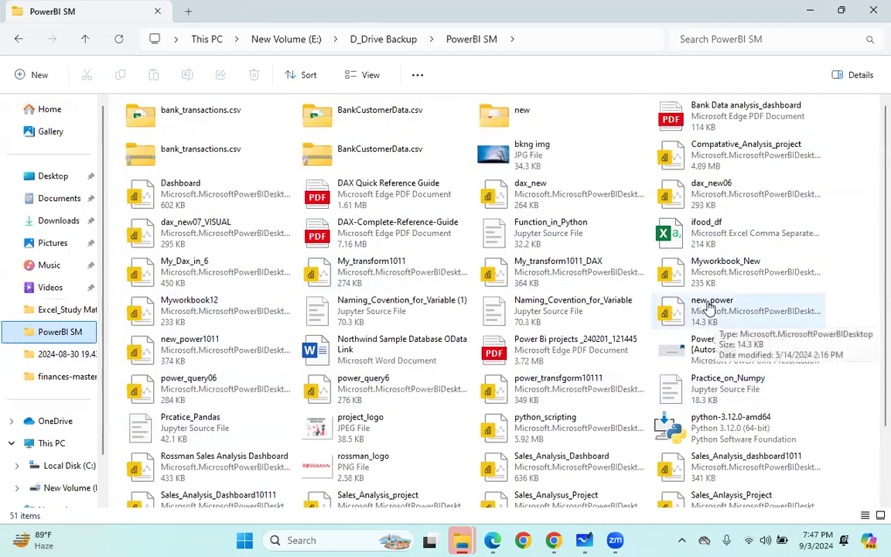
pyautogui.click(379, 232)
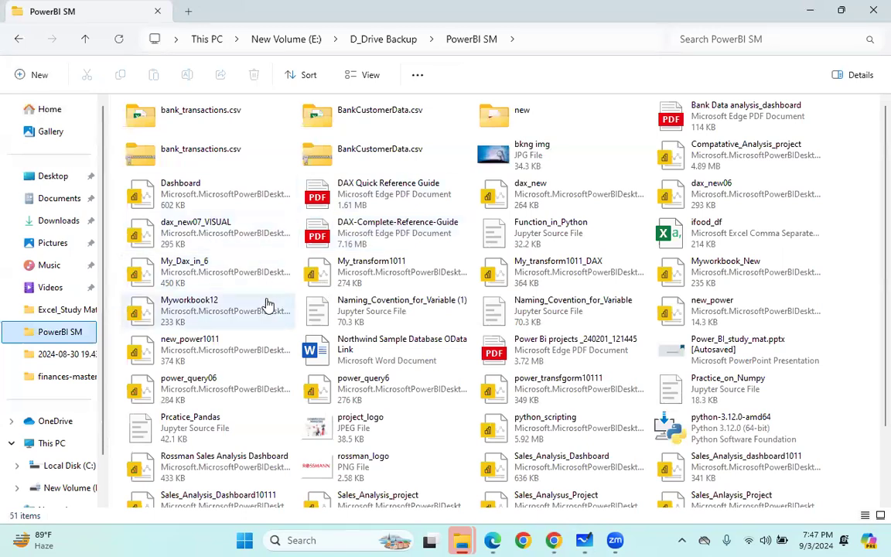
pyautogui.scroll(-1, 267, 306)
pyautogui.scroll(1, 658, 139)
pyautogui.click(721, 43)
pyautogui.write('Da')
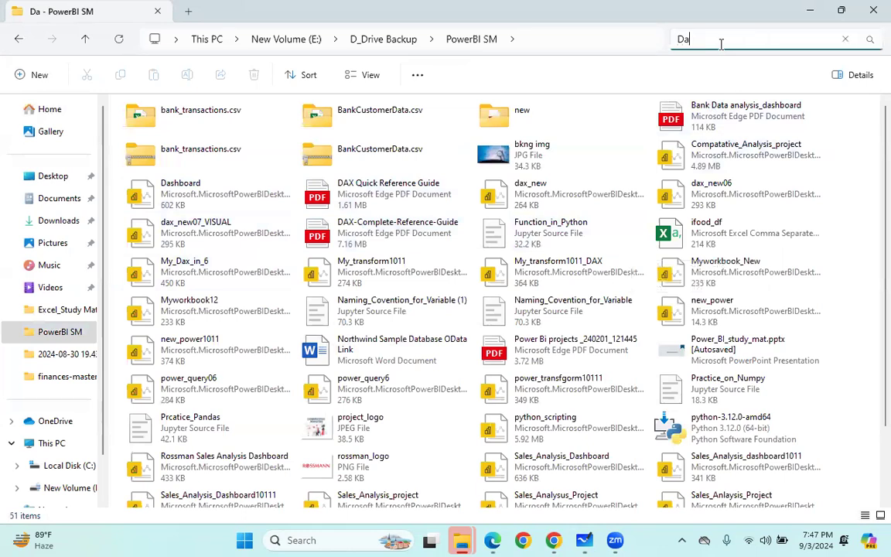
pyautogui.write('x1012')
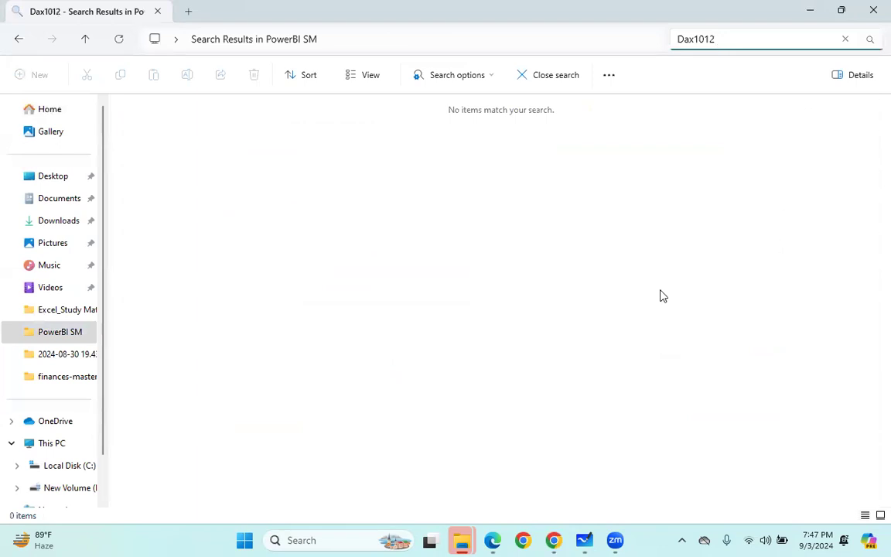
# - Look through the recent files on the File Explorer Home page for the DAX1012 report
pyautogui.click(59, 116)
pyautogui.scroll(-3, 522, 332)
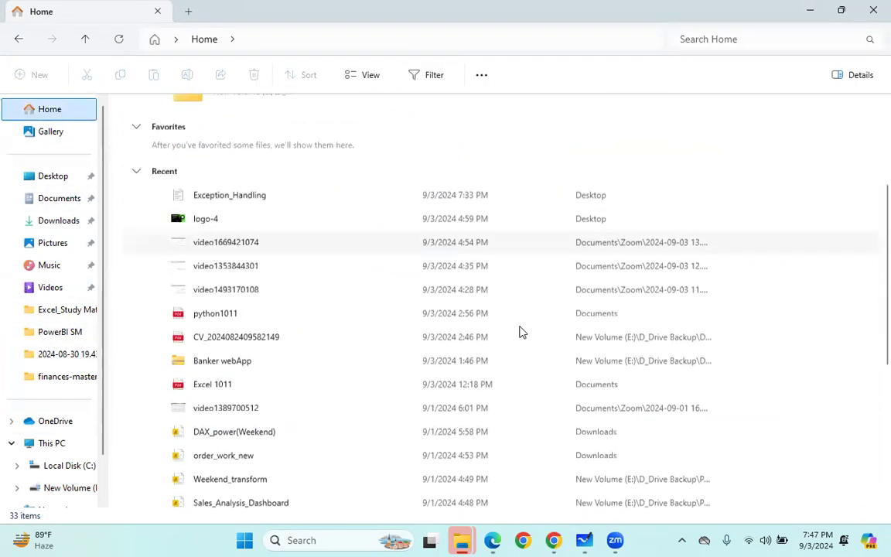
pyautogui.scroll(-3, 518, 331)
pyautogui.scroll(-2, 343, 339)
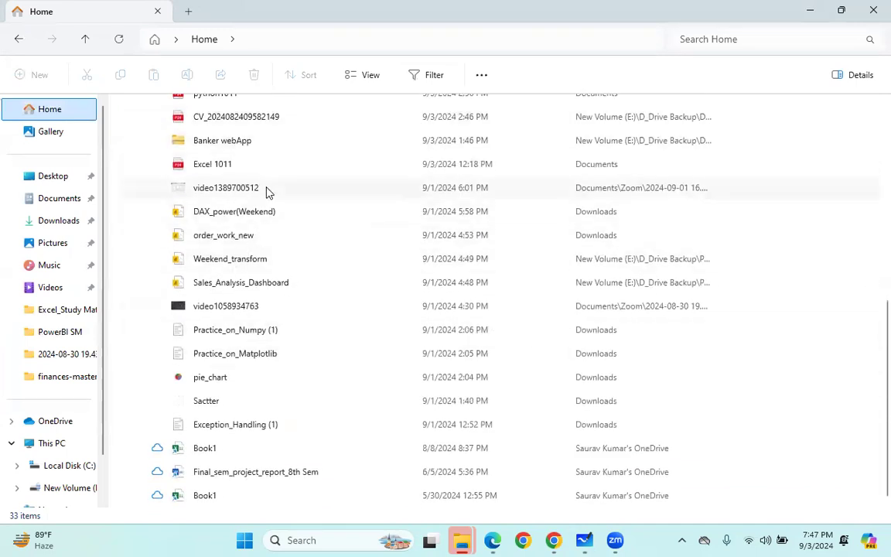
pyautogui.scroll(2, 310, 246)
pyautogui.scroll(3, 311, 246)
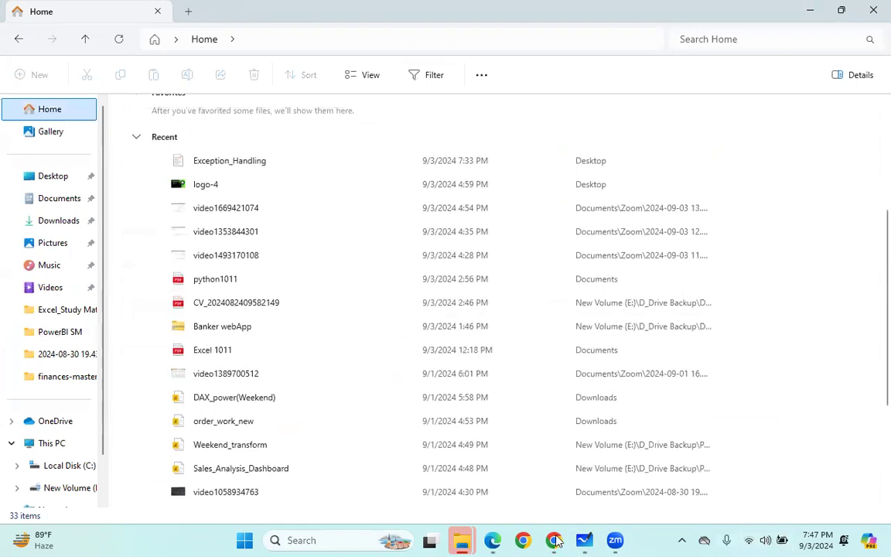
# - Switch to WhatsApp Web in Chrome and locate the shared DAX1012.pbix file in the Power_BI group chat
pyautogui.moveTo(558, 541)
pyautogui.click(404, 469)
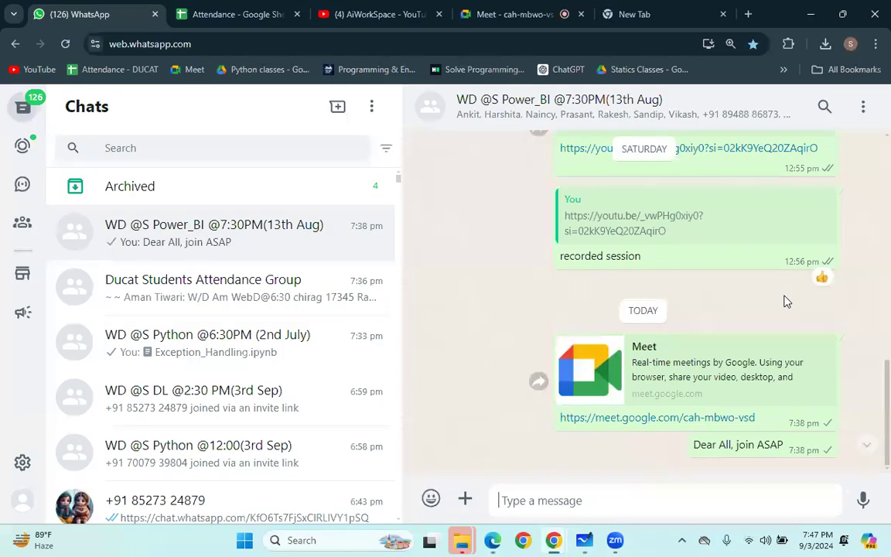
pyautogui.scroll(5, 782, 329)
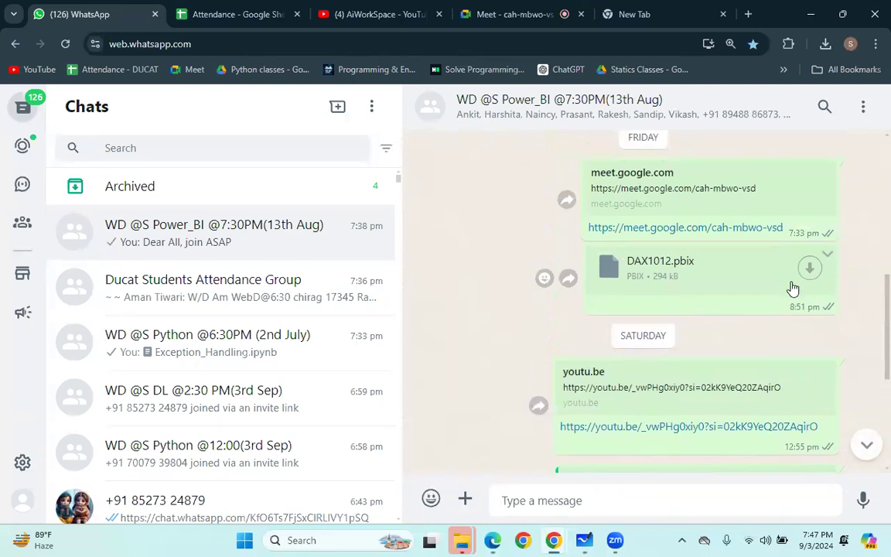
pyautogui.scroll(-3, 794, 301)
pyautogui.scroll(-3, 794, 301)
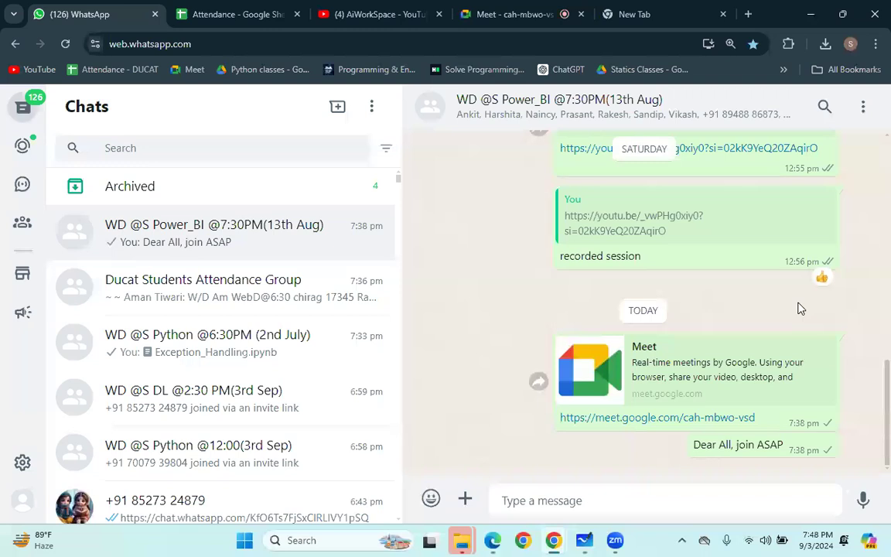
pyautogui.scroll(4, 796, 304)
pyautogui.scroll(3, 802, 309)
pyautogui.scroll(1, 809, 341)
pyautogui.click(807, 343)
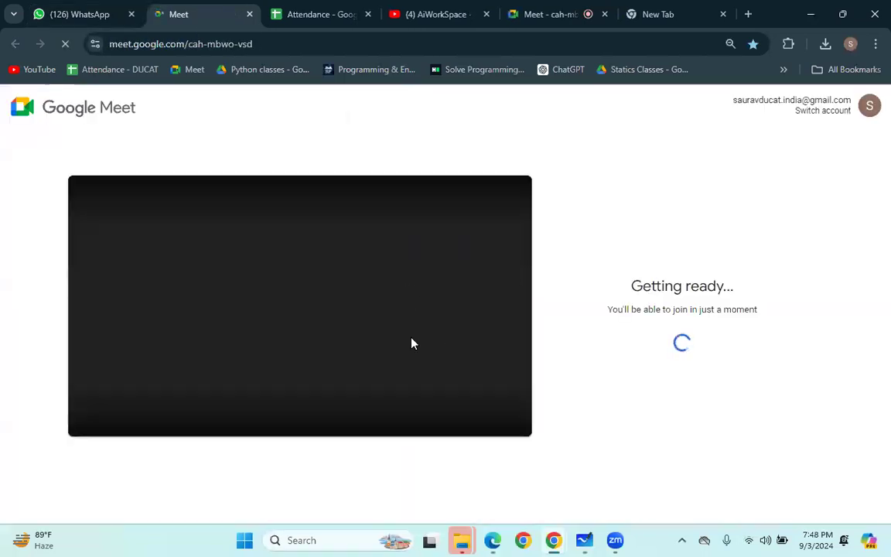
pyautogui.click(250, 14)
# - Download DAX1012.pbix from the chat into the Documents folder and open the downloaded file
pyautogui.click(812, 417)
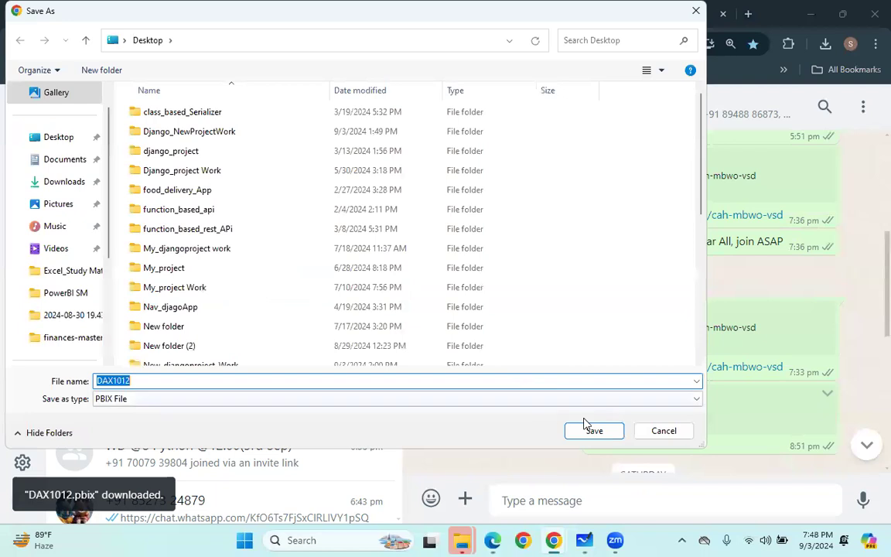
pyautogui.click(60, 143)
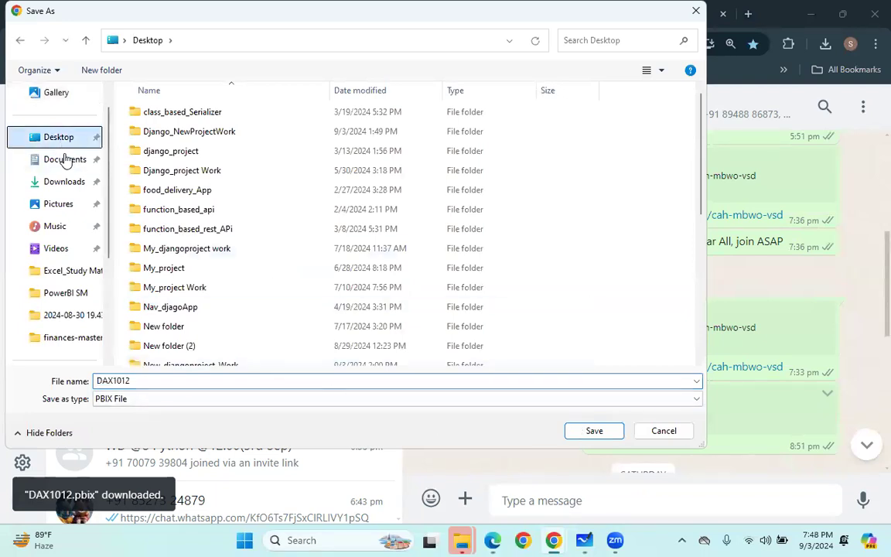
pyautogui.click(66, 160)
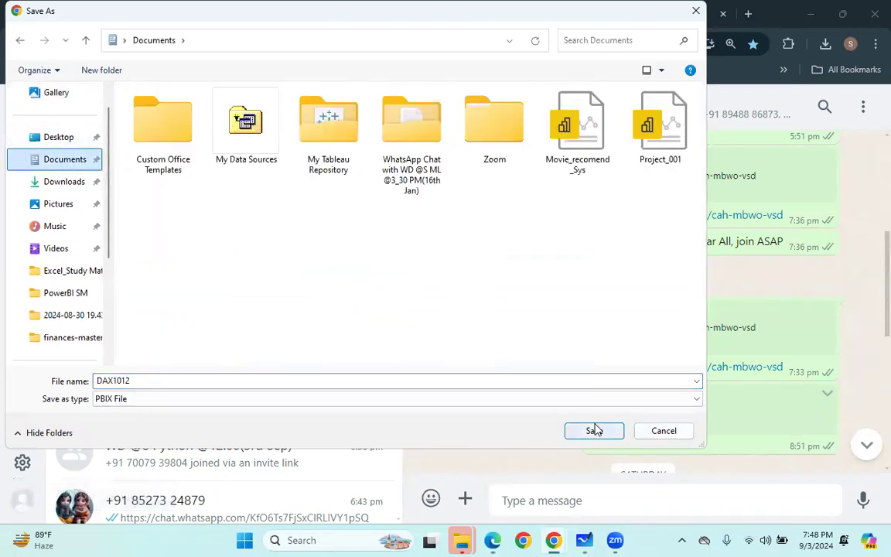
pyautogui.click(592, 431)
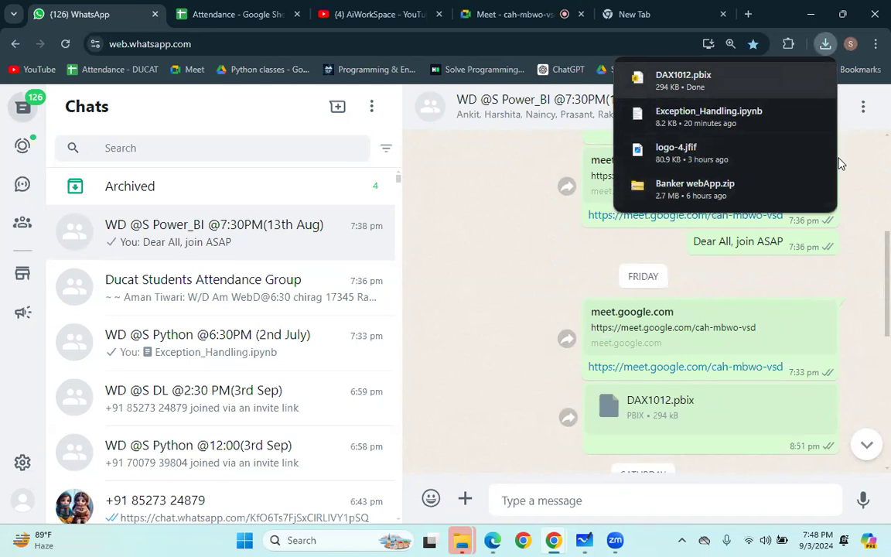
pyautogui.click(696, 80)
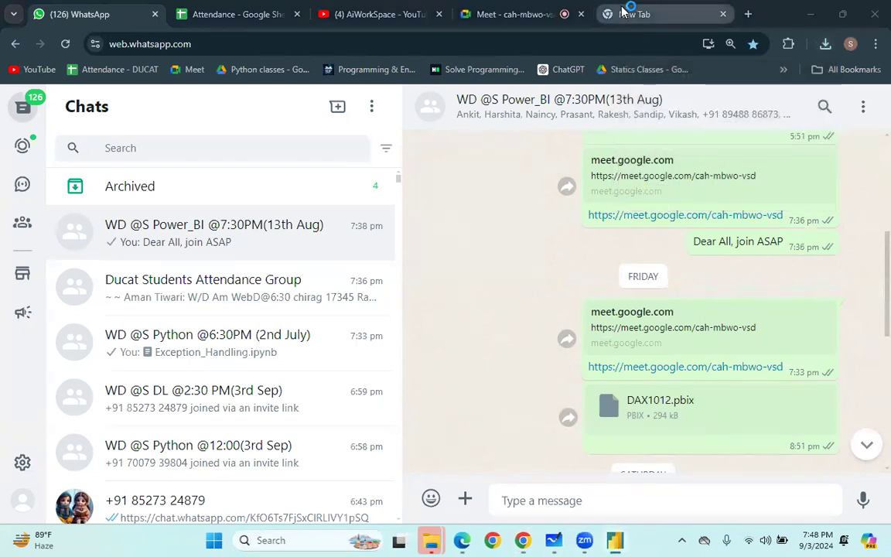
pyautogui.click(642, 16)
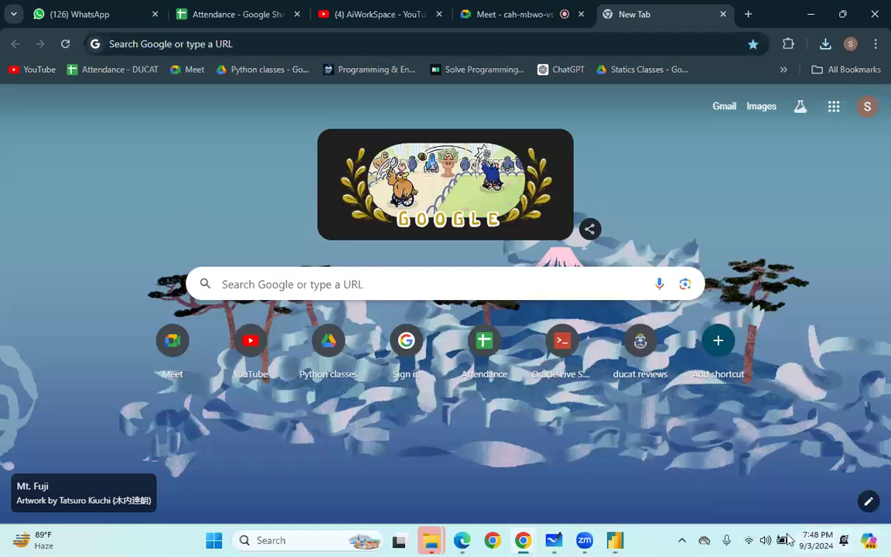
pyautogui.moveTo(625, 534)
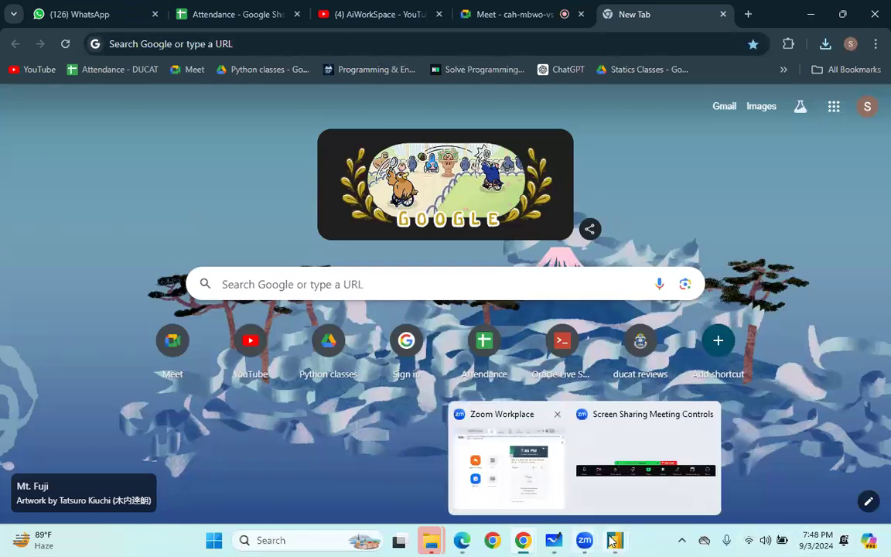
pyautogui.click(660, 460)
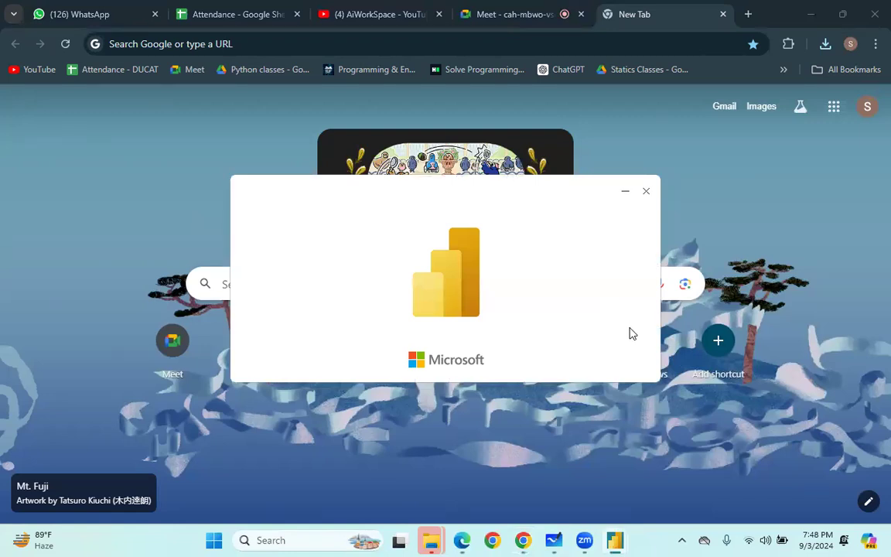
pyautogui.click(513, 14)
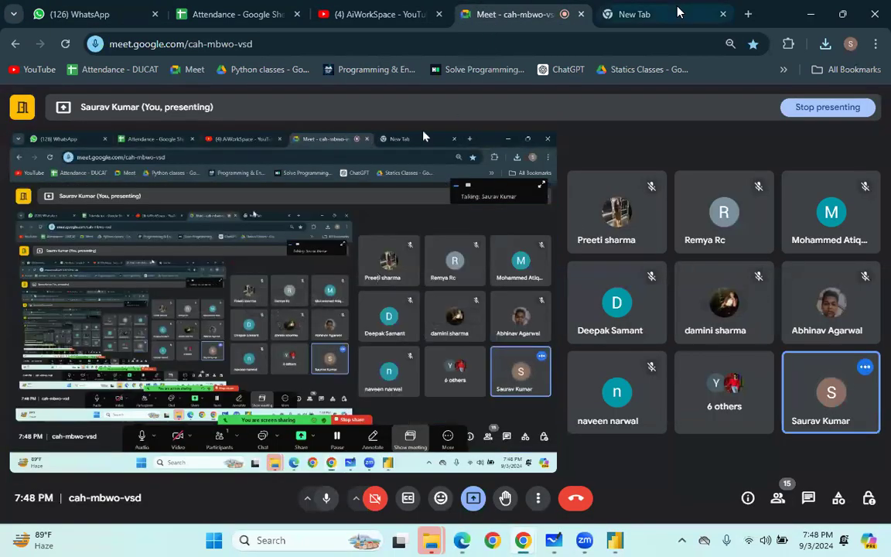
pyautogui.click(623, 14)
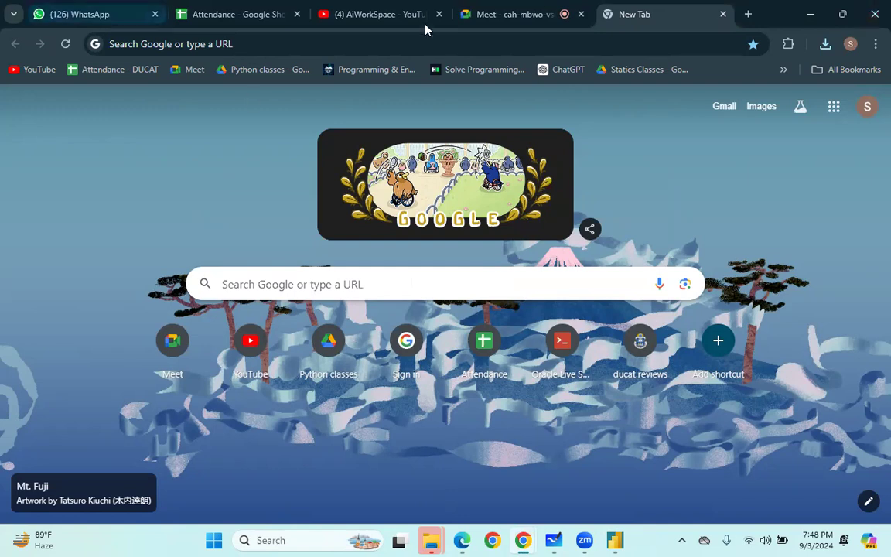
pyautogui.click(519, 13)
pyautogui.click(634, 14)
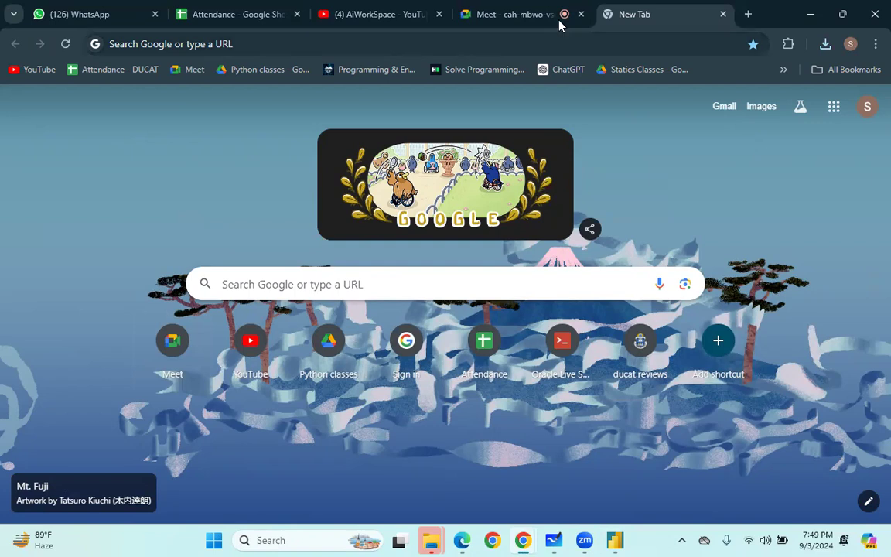
pyautogui.click(528, 11)
pyautogui.click(641, 23)
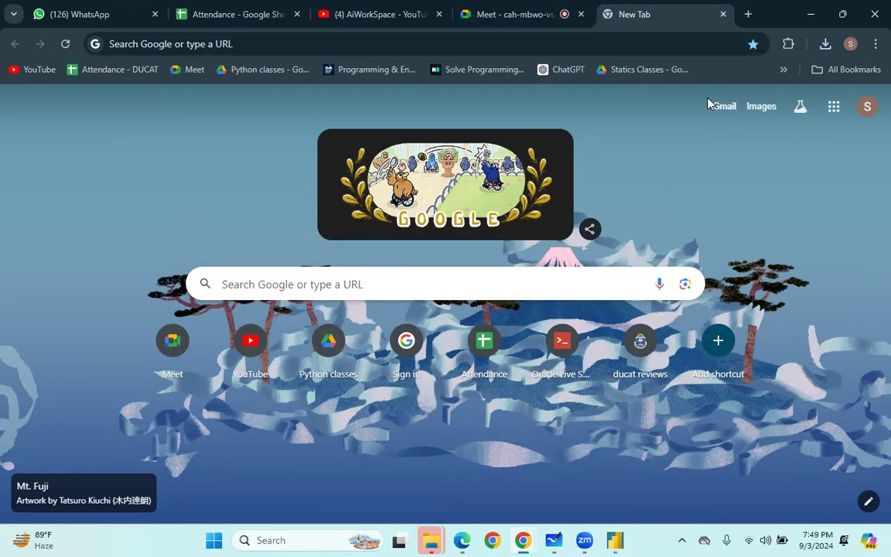
pyautogui.click(511, 14)
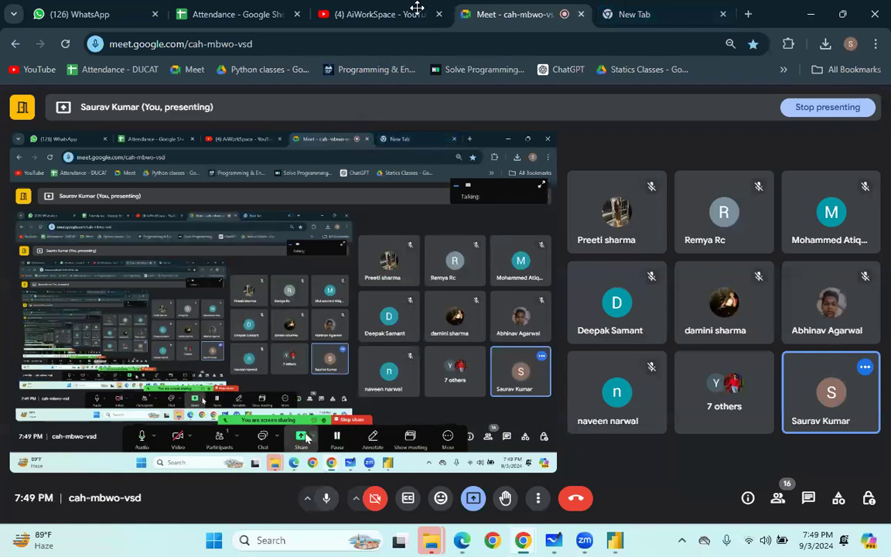
pyautogui.click(619, 17)
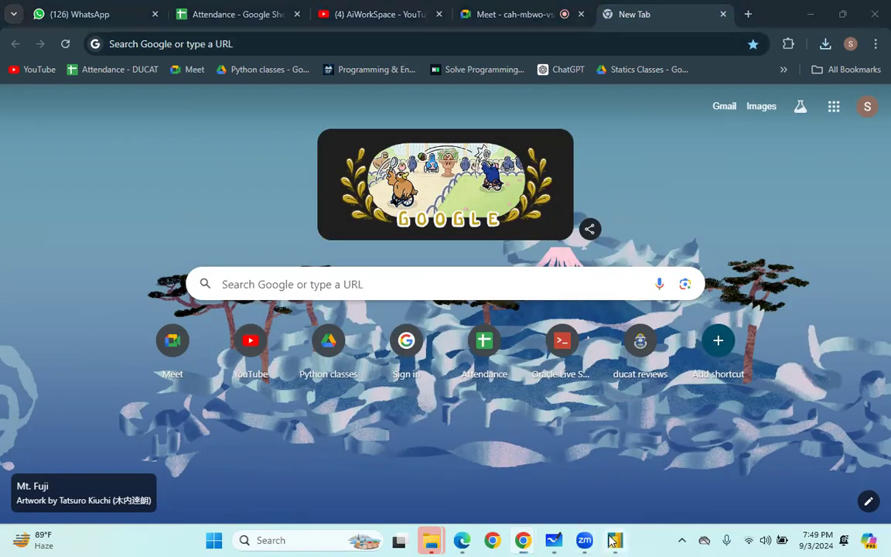
# - Switch to Power BI Desktop and look through the DAX1012 file's table, model and report views
pyautogui.click(614, 540)
pyautogui.click(14, 153)
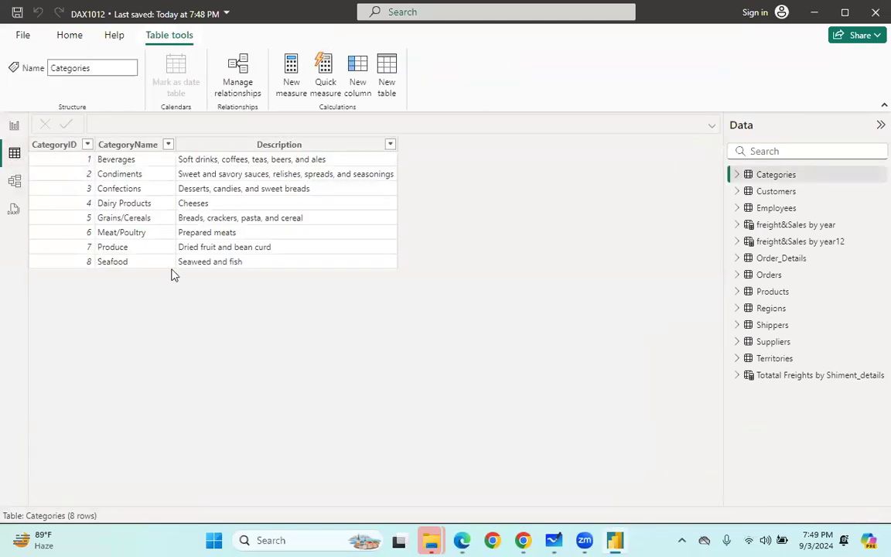
pyautogui.click(22, 193)
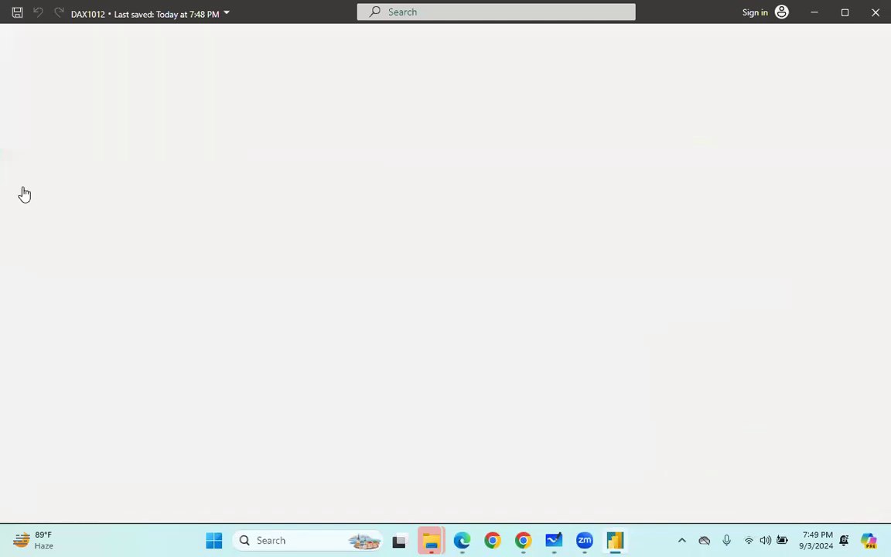
pyautogui.click(15, 153)
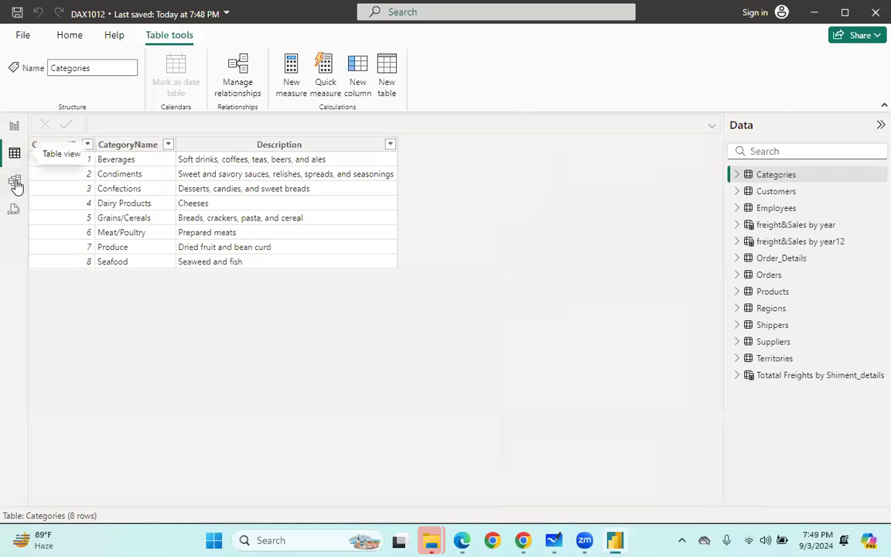
pyautogui.click(17, 128)
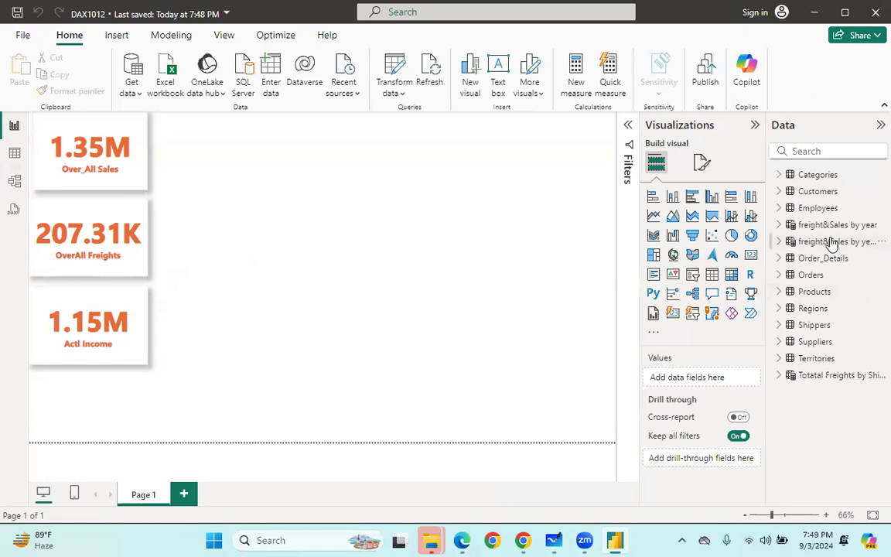
# - In the table view, examine the fields of the freight&Sales by year12 and Order_Details tables
pyautogui.click(15, 154)
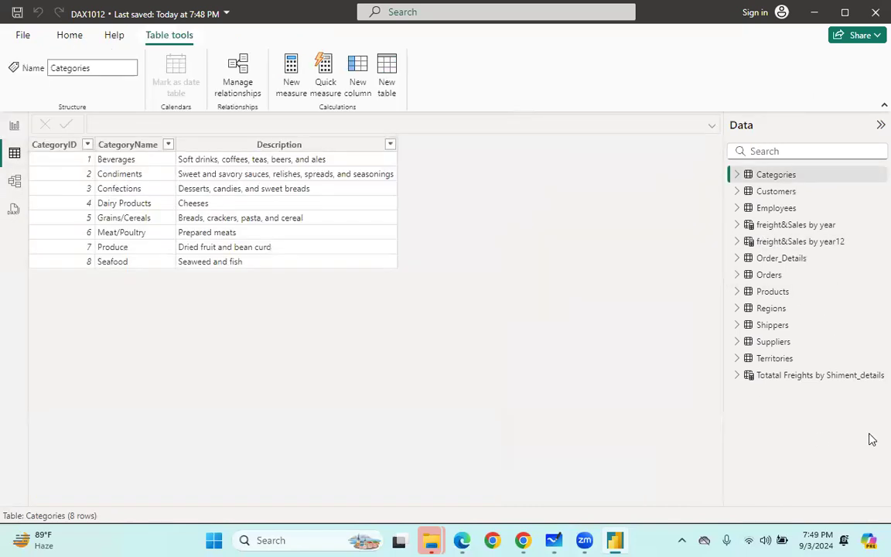
pyautogui.click(740, 243)
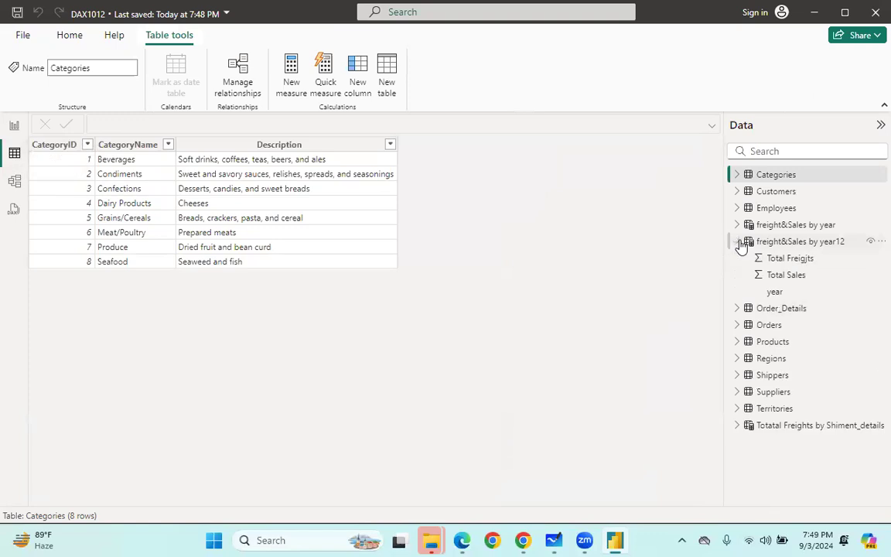
pyautogui.click(741, 246)
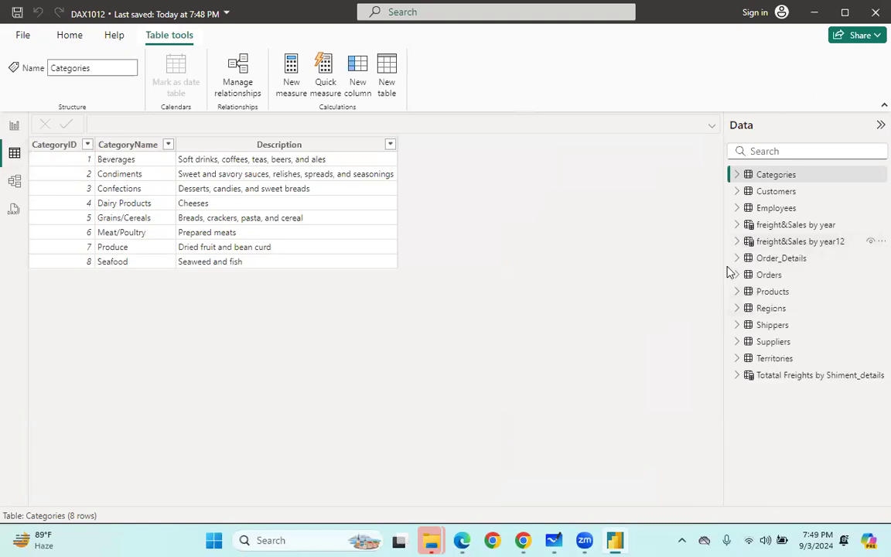
pyautogui.click(738, 259)
pyautogui.scroll(-3, 774, 329)
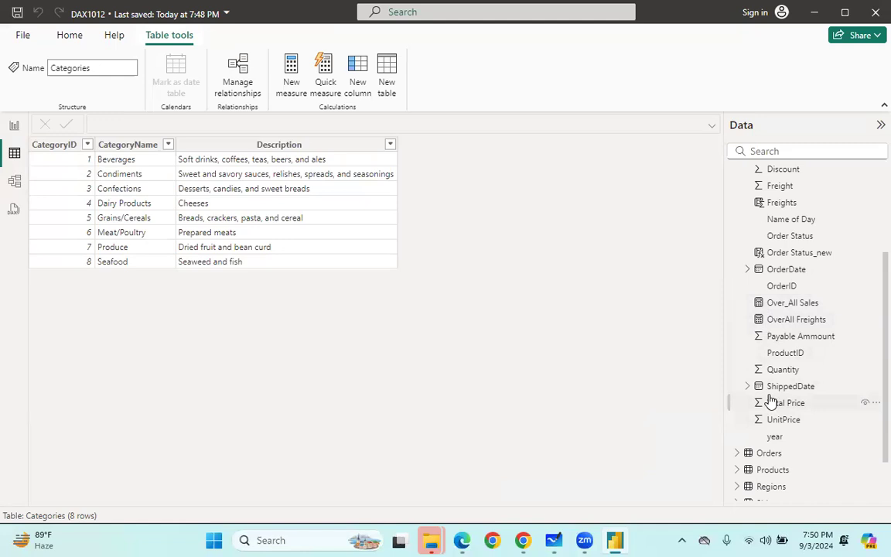
# - Open the Totatal Freights by Shiment_details table to examine its formula and rows, and look over the Order_Details fields
pyautogui.scroll(-1, 785, 407)
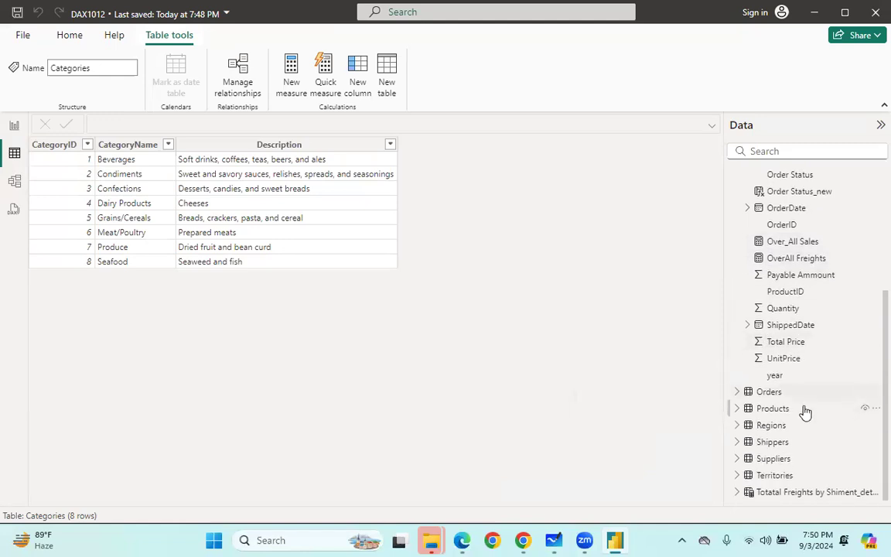
pyautogui.click(770, 493)
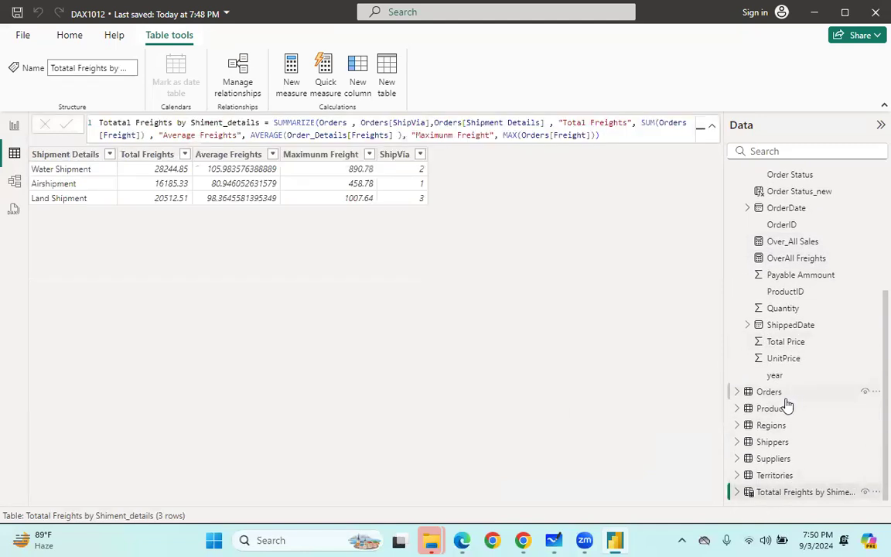
pyautogui.scroll(3, 789, 312)
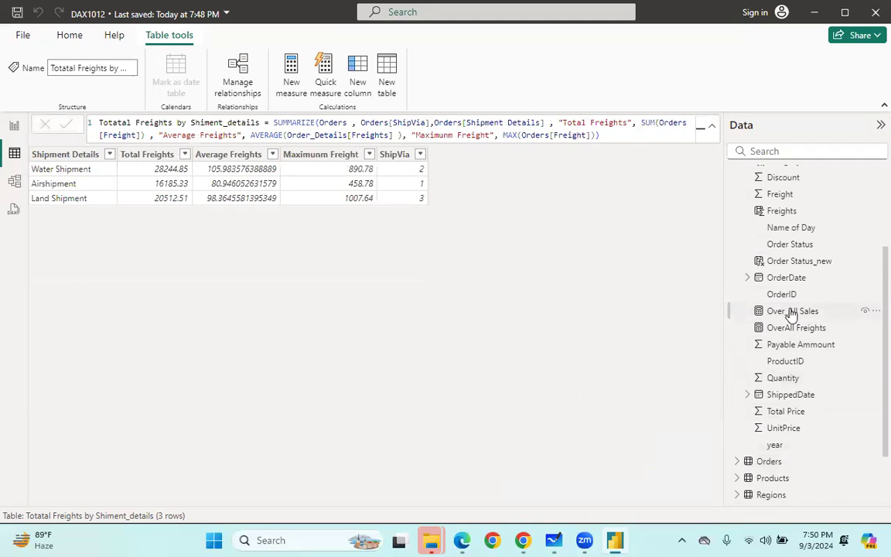
# - Look through the report page and the model diagram, and return to the table view
pyautogui.click(14, 124)
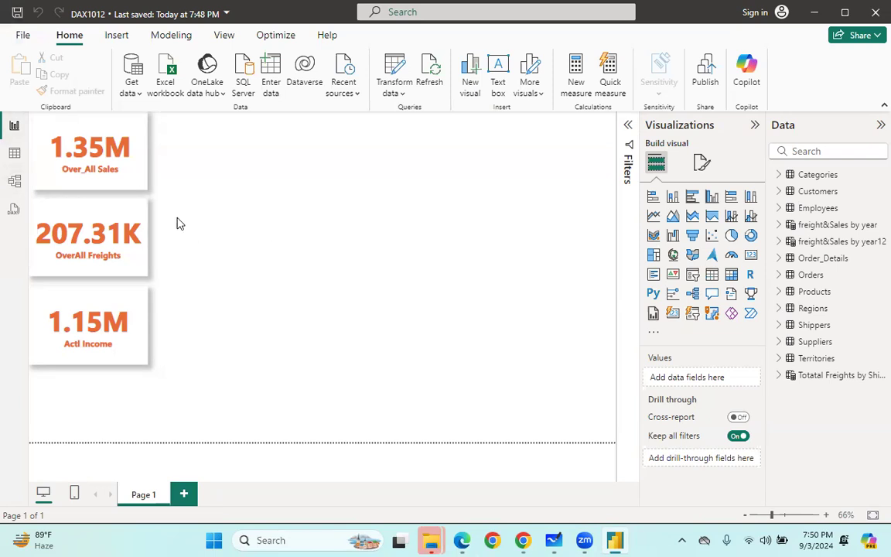
pyautogui.click(14, 183)
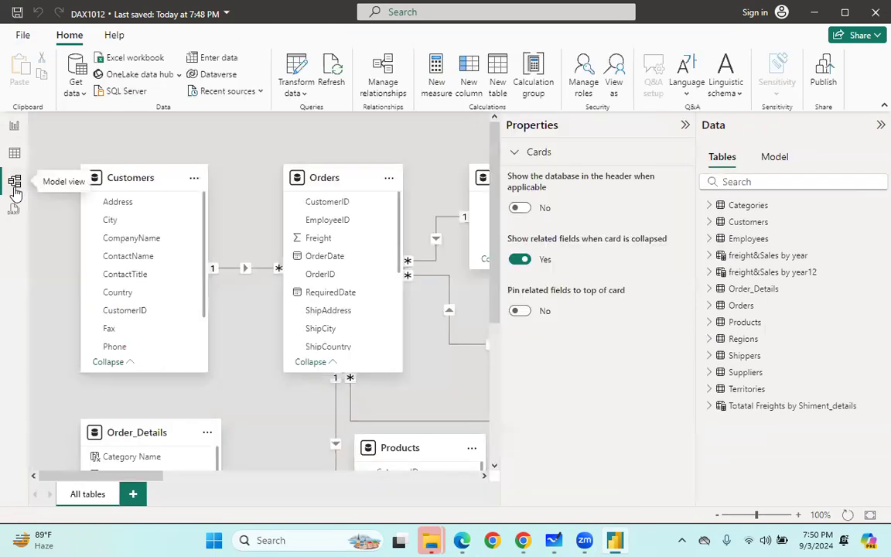
pyautogui.click(14, 152)
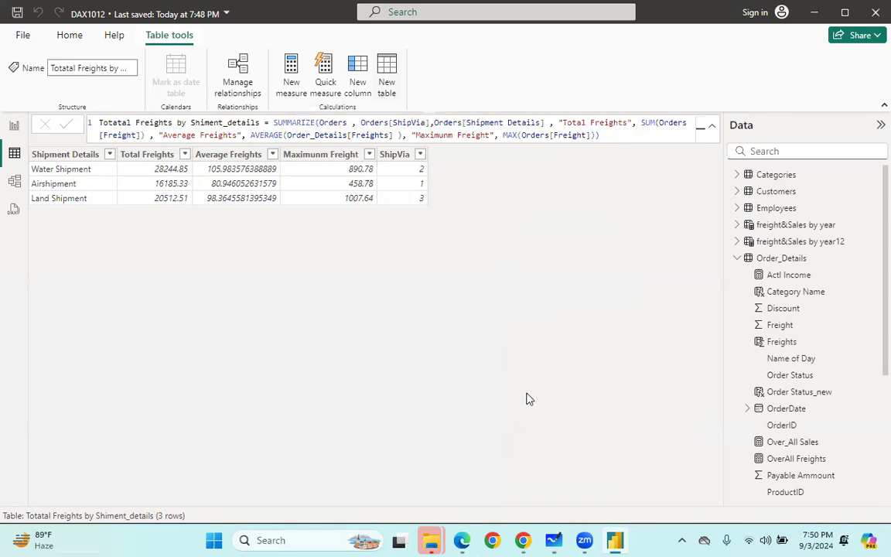
# - Close the blank Chrome window and switch to the Power_BI group chat in WhatsApp Web in the other Chrome window
pyautogui.moveTo(524, 541)
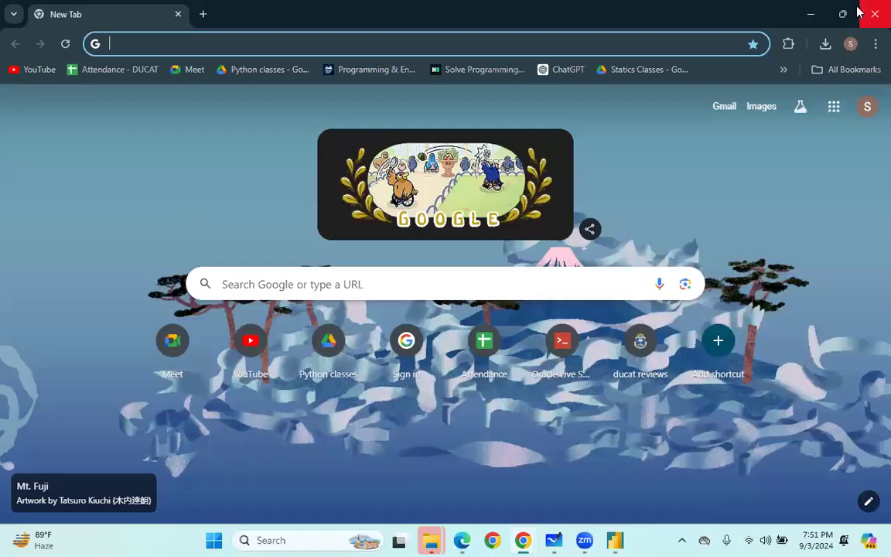
pyautogui.click(869, 15)
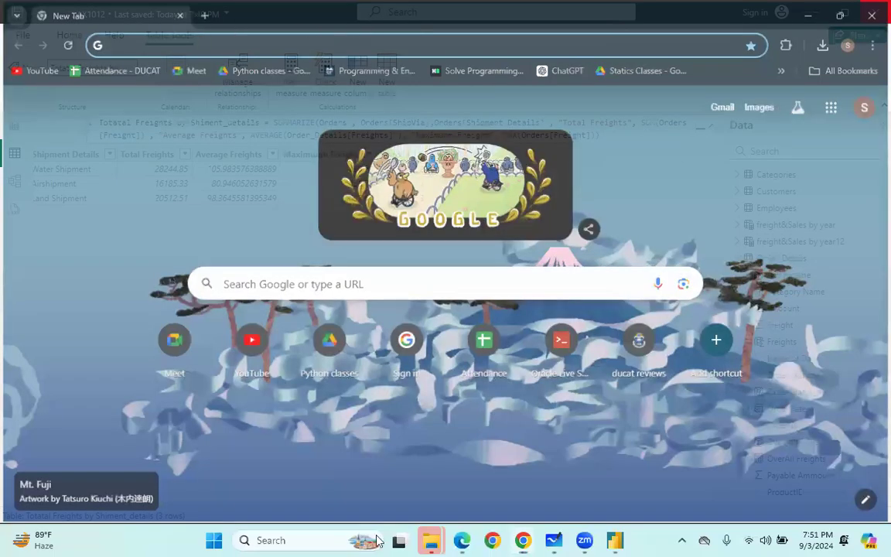
pyautogui.click(552, 540)
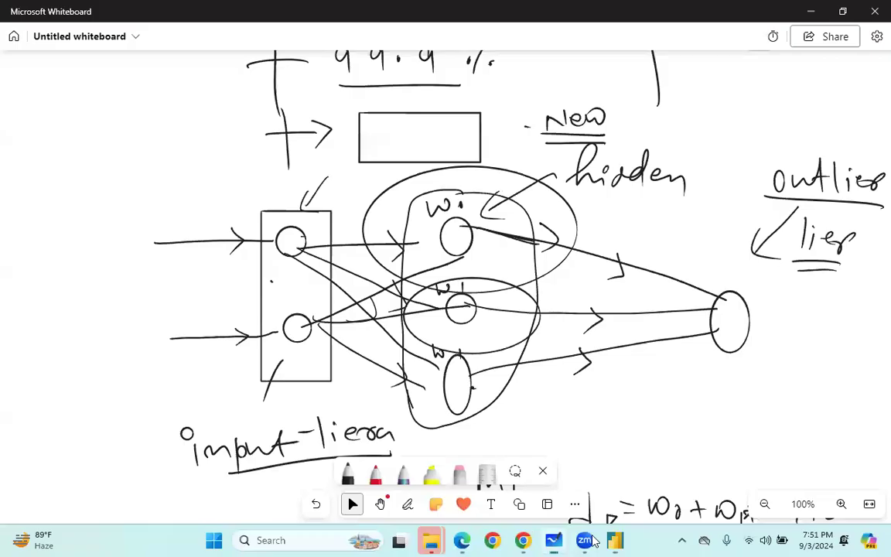
pyautogui.click(523, 540)
pyautogui.click(486, 15)
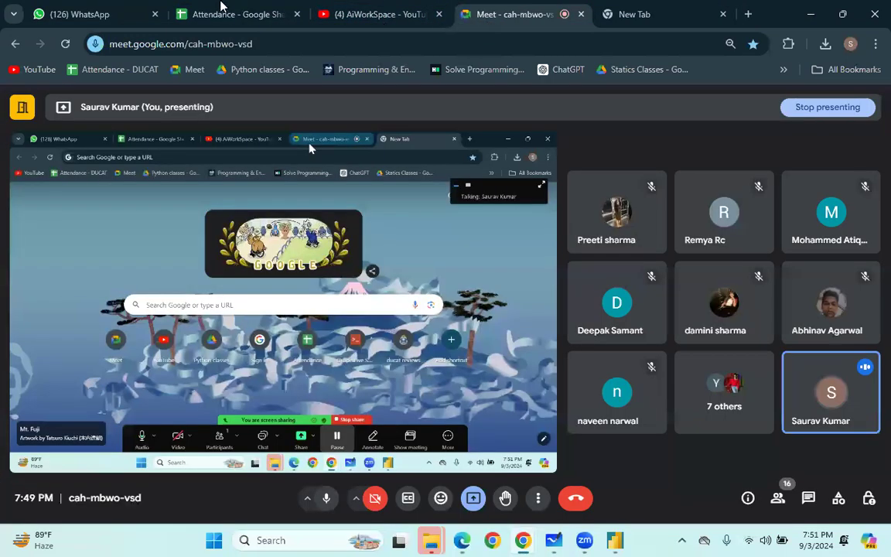
pyautogui.click(95, 10)
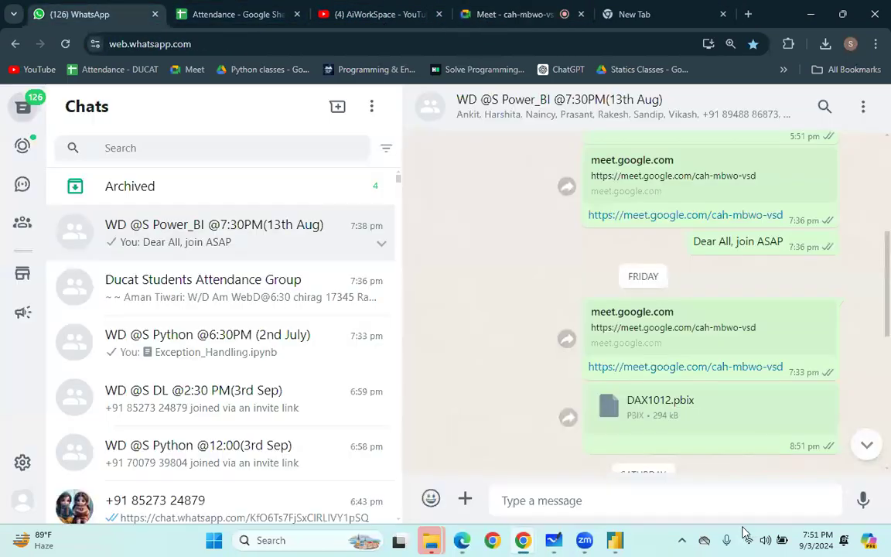
# - Start attaching a document to the Power_BI group chat and look through the Desktop folder for the file to share
pyautogui.click(468, 498)
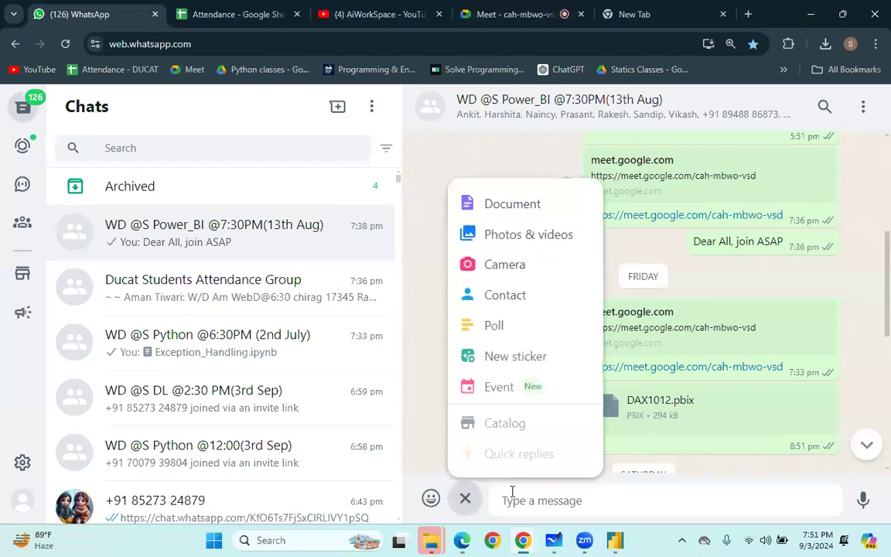
pyautogui.click(481, 203)
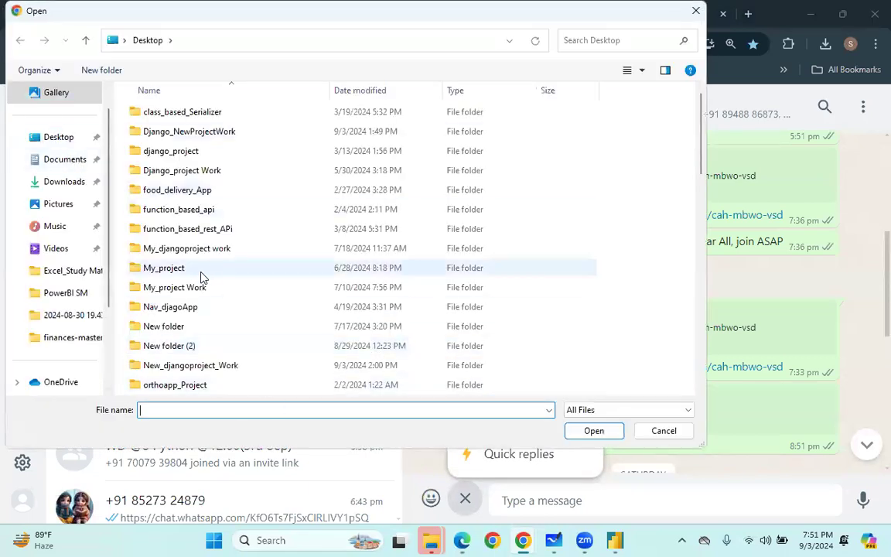
pyautogui.scroll(-2, 199, 276)
pyautogui.scroll(-2, 196, 260)
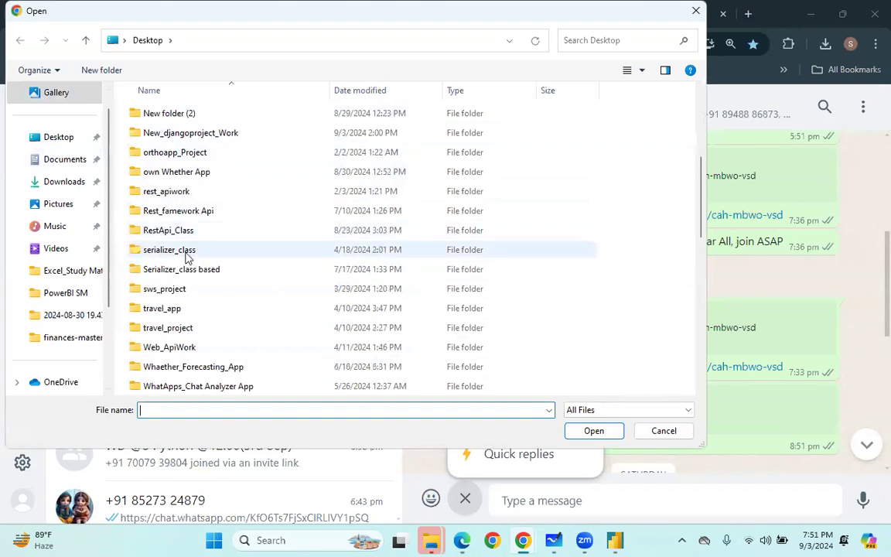
pyautogui.scroll(-2, 203, 202)
pyautogui.scroll(-2, 199, 259)
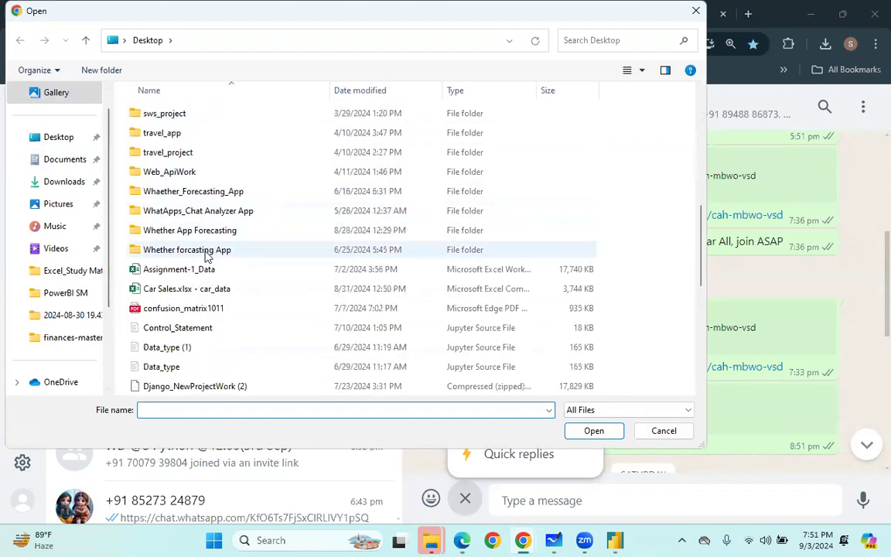
pyautogui.scroll(3, 200, 271)
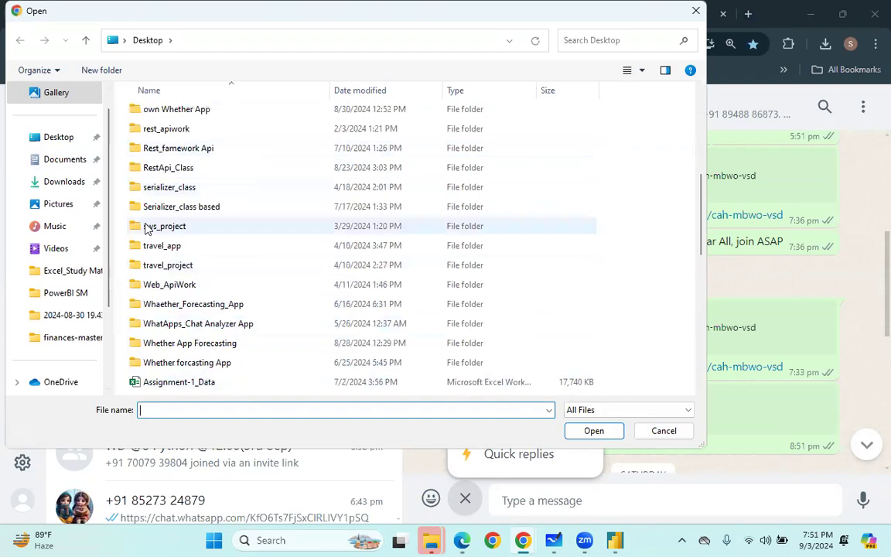
pyautogui.scroll(3, 187, 207)
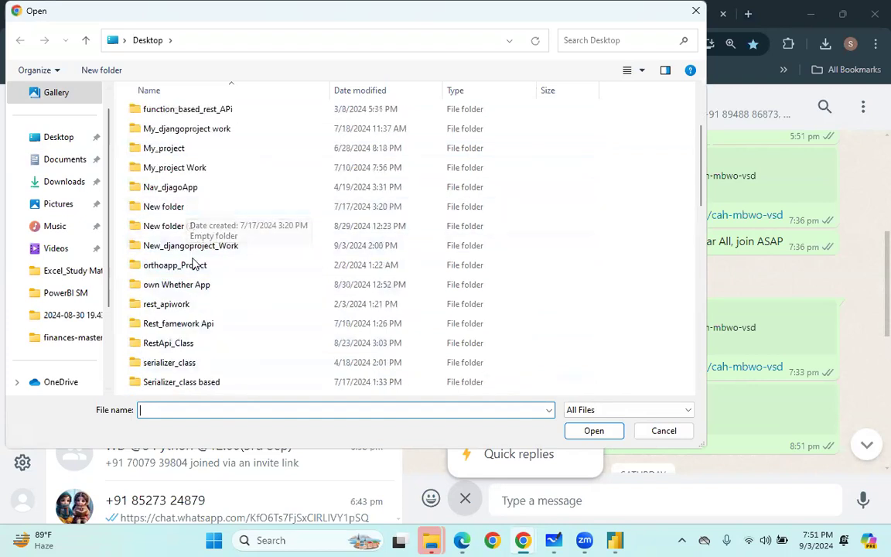
pyautogui.scroll(-2, 175, 259)
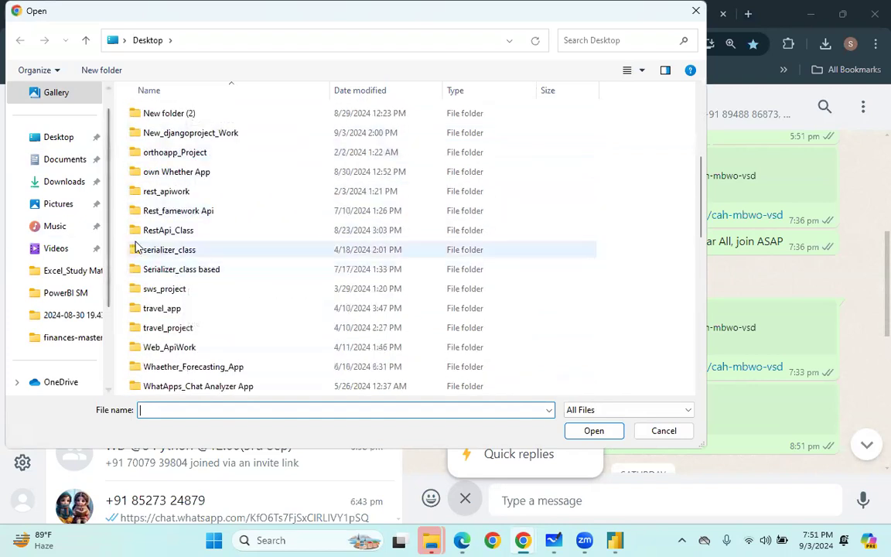
pyautogui.scroll(1, 236, 226)
pyautogui.scroll(-2, 226, 234)
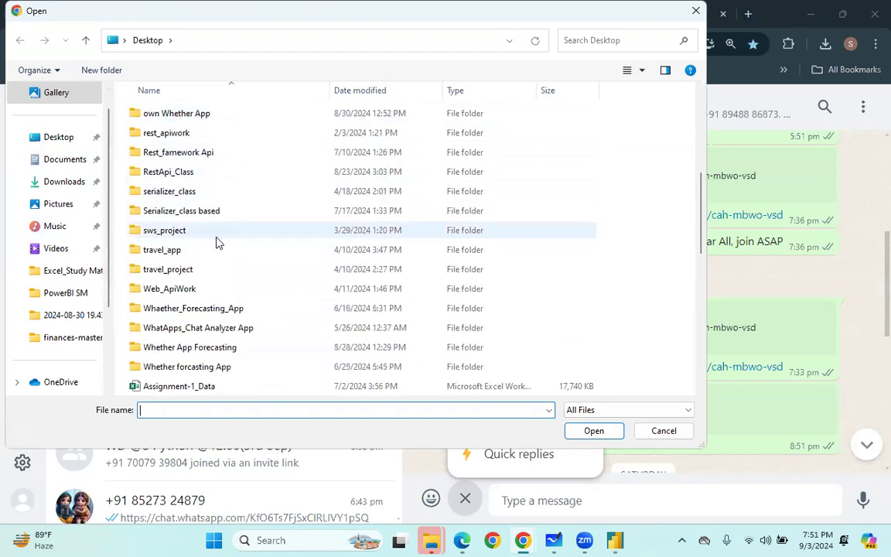
pyautogui.scroll(5, 219, 200)
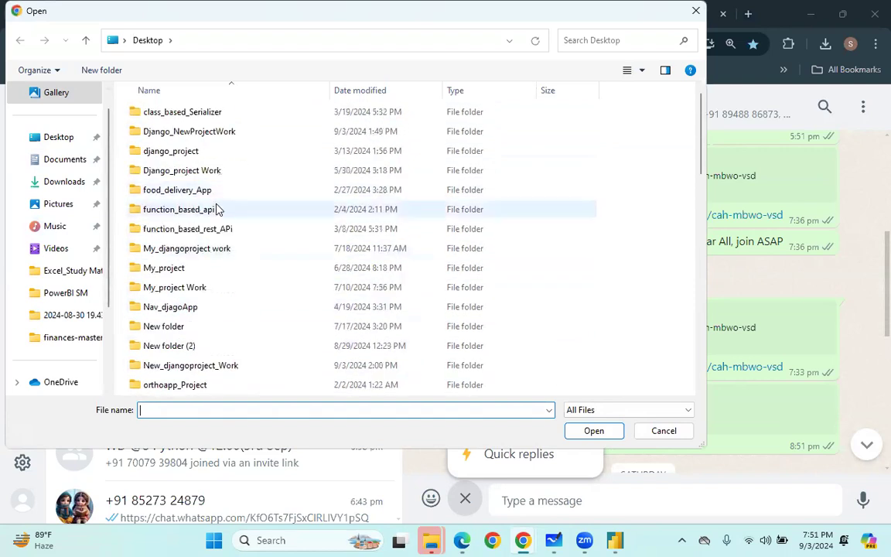
pyautogui.scroll(-2, 215, 207)
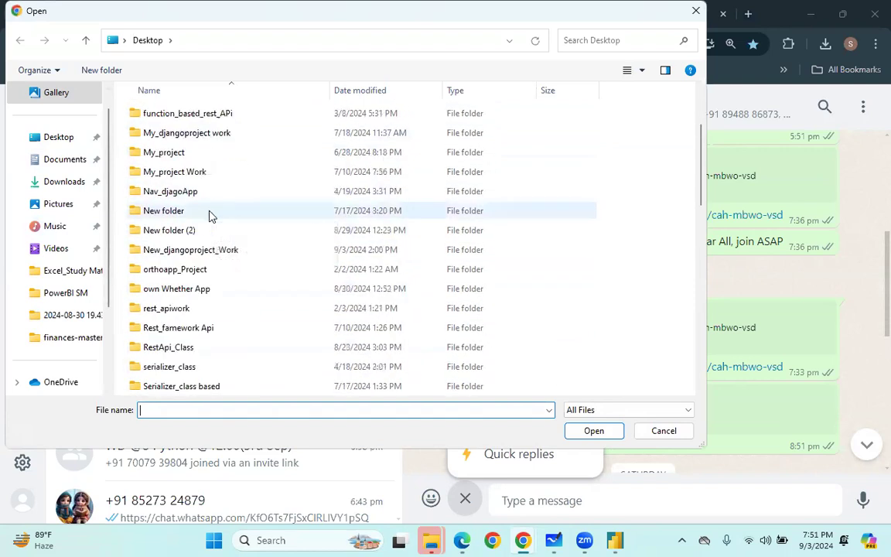
pyautogui.scroll(-4, 200, 232)
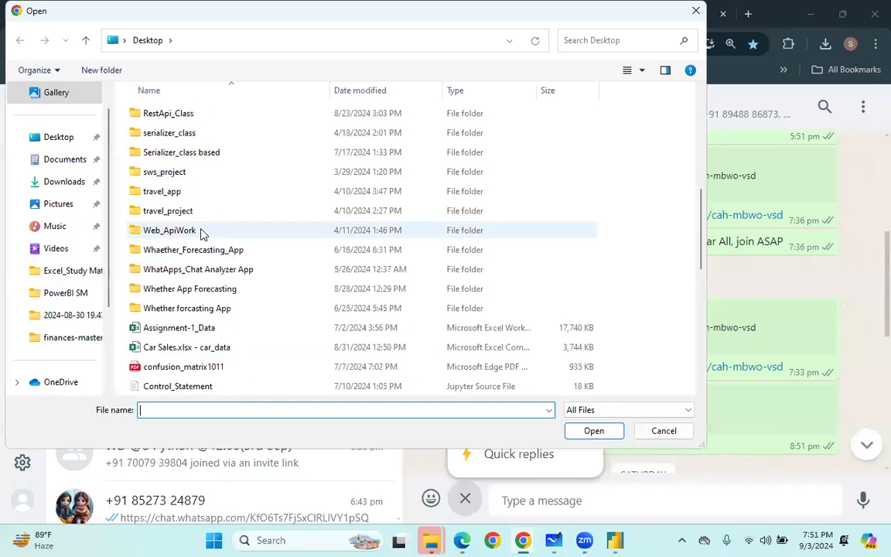
pyautogui.scroll(1, 200, 236)
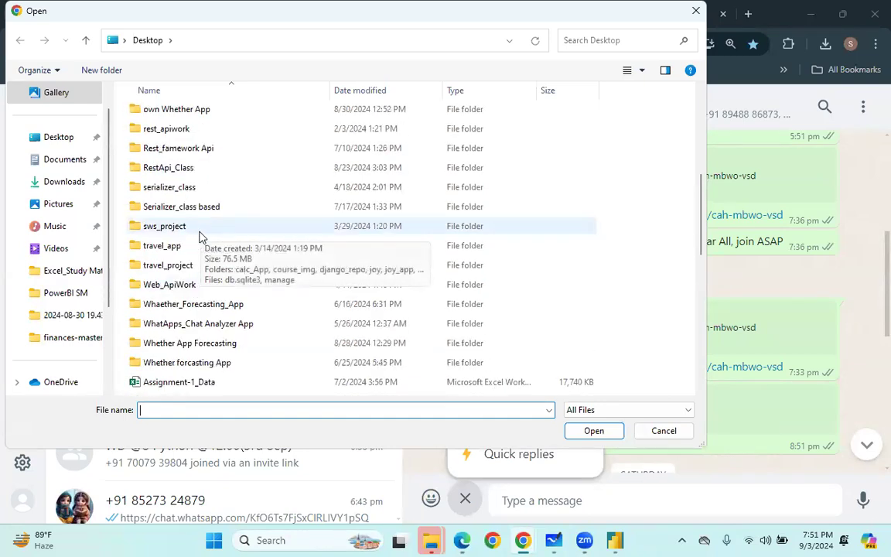
pyautogui.scroll(-1, 197, 235)
pyautogui.scroll(-1, 212, 235)
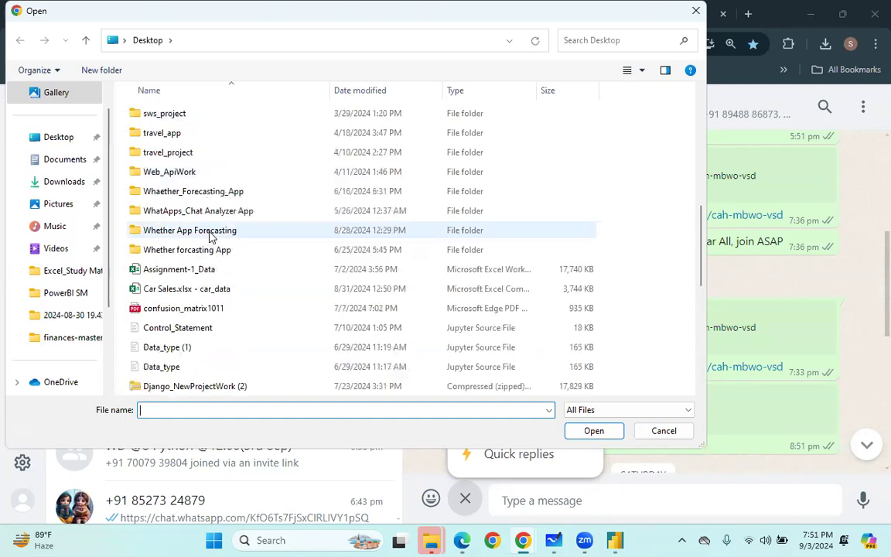
pyautogui.scroll(-5, 208, 265)
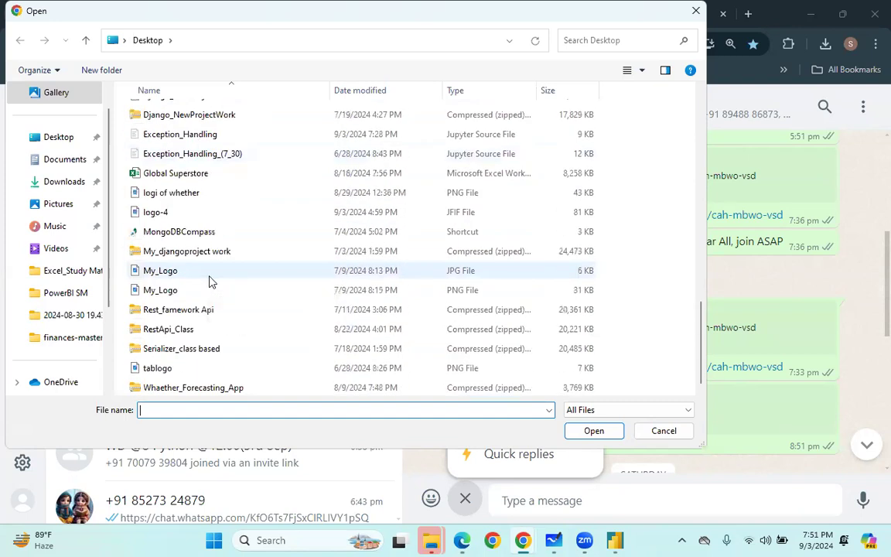
pyautogui.scroll(9, 209, 280)
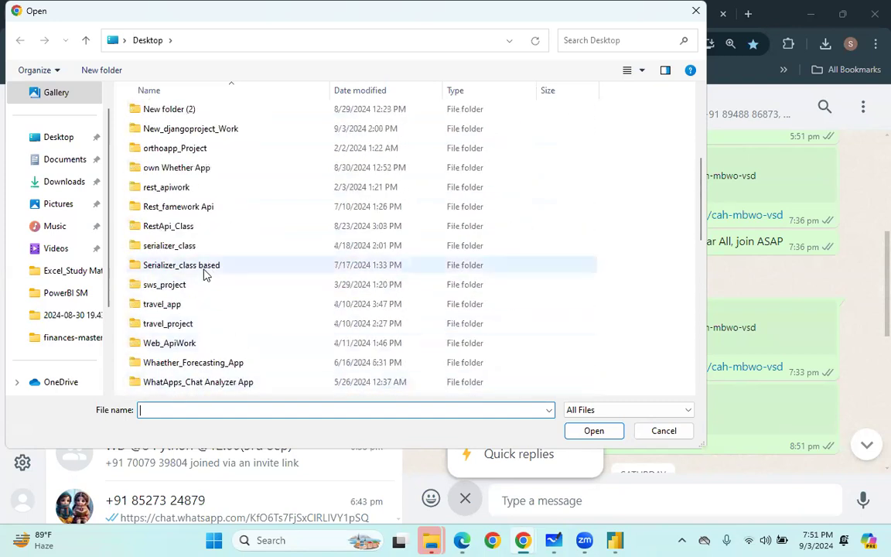
pyautogui.scroll(3, 205, 241)
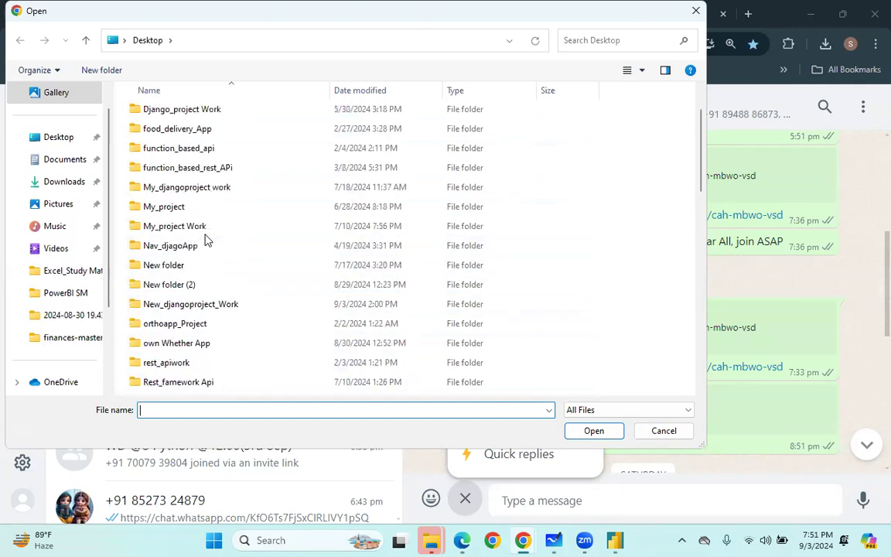
pyautogui.scroll(-1, 47, 325)
pyautogui.scroll(-1, 75, 320)
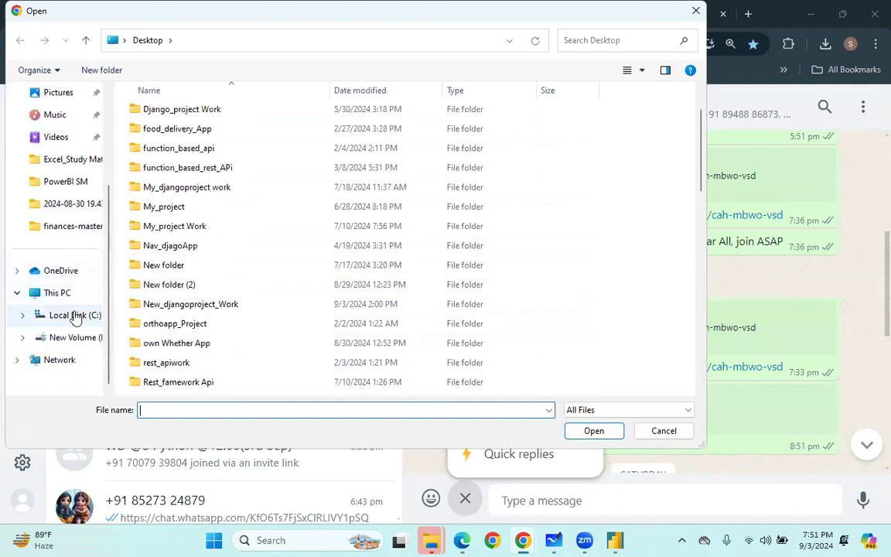
# - Try attaching DAX-Complete-Reference-Guide.pdf from the PowerBI SM folder in D_Drive Backup on the E: drive, and discard the attachment
pyautogui.click(75, 338)
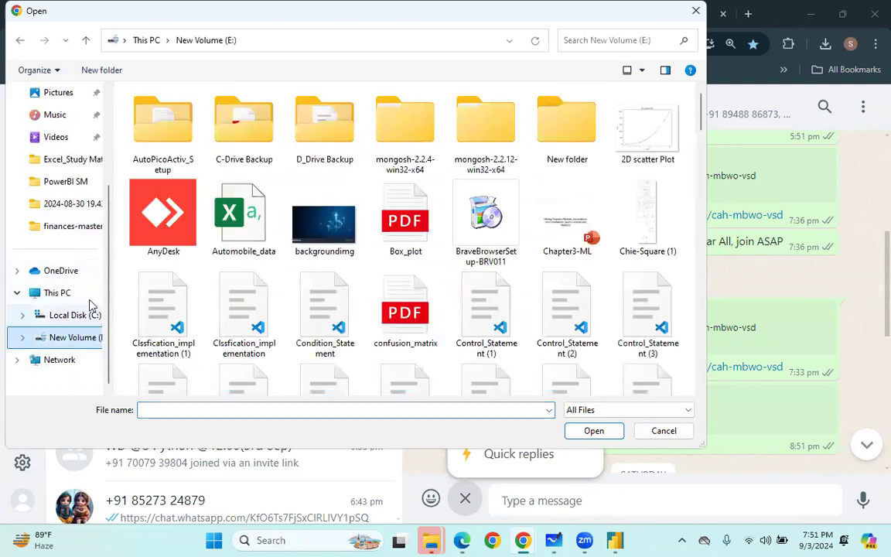
pyautogui.doubleClick(324, 145)
pyautogui.scroll(-2, 244, 273)
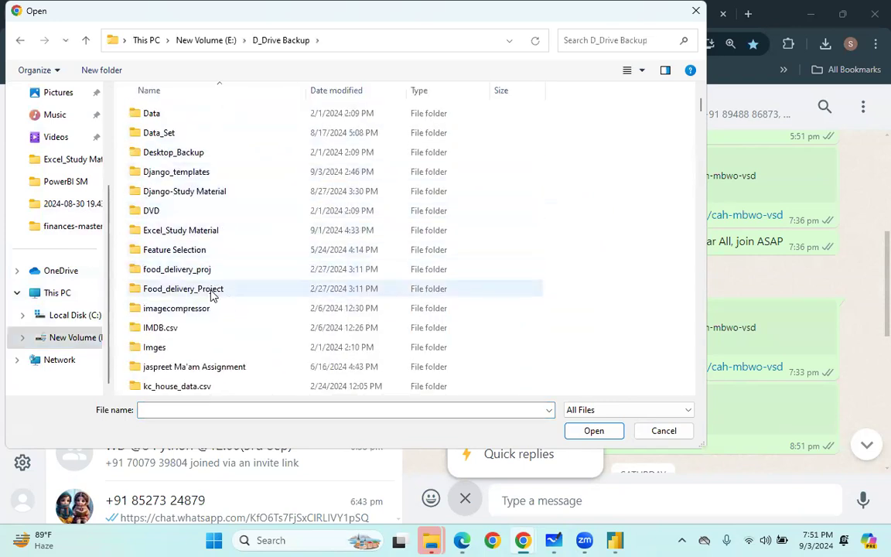
pyautogui.scroll(-5, 216, 289)
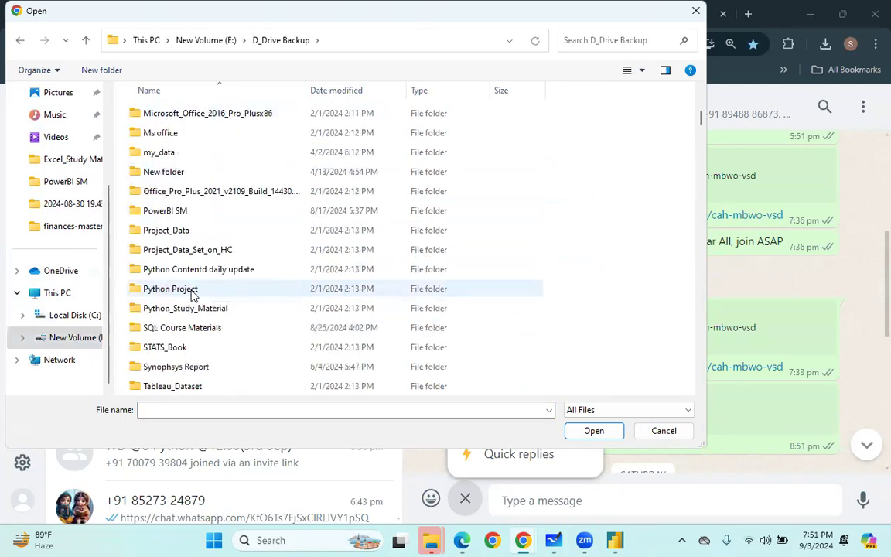
pyautogui.doubleClick(182, 209)
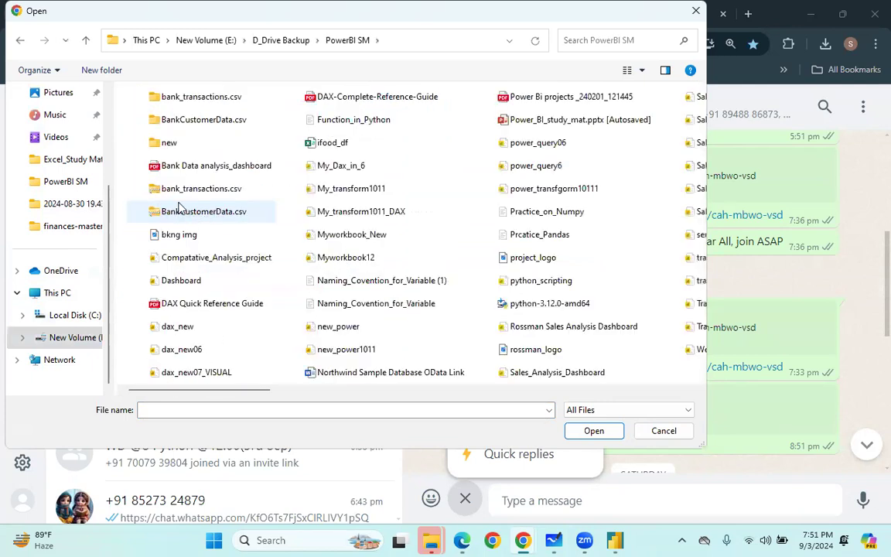
pyautogui.doubleClick(348, 96)
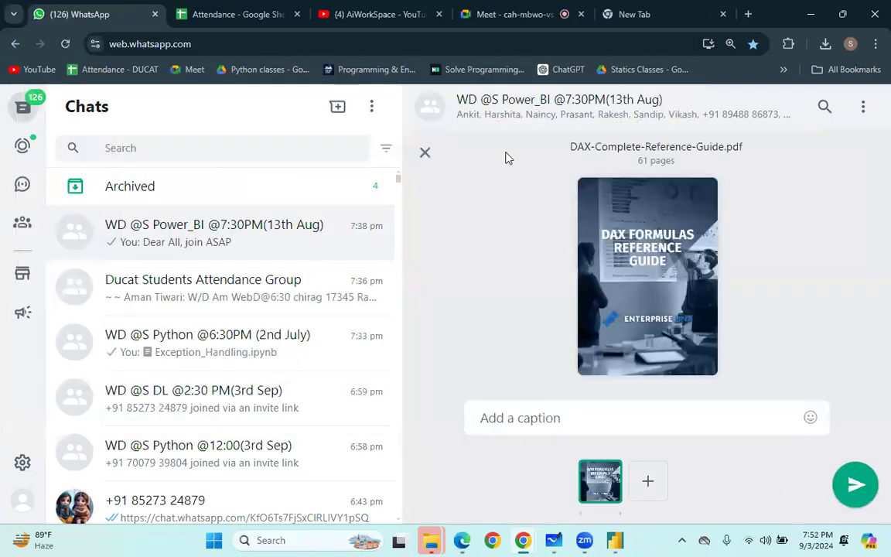
pyautogui.click(424, 153)
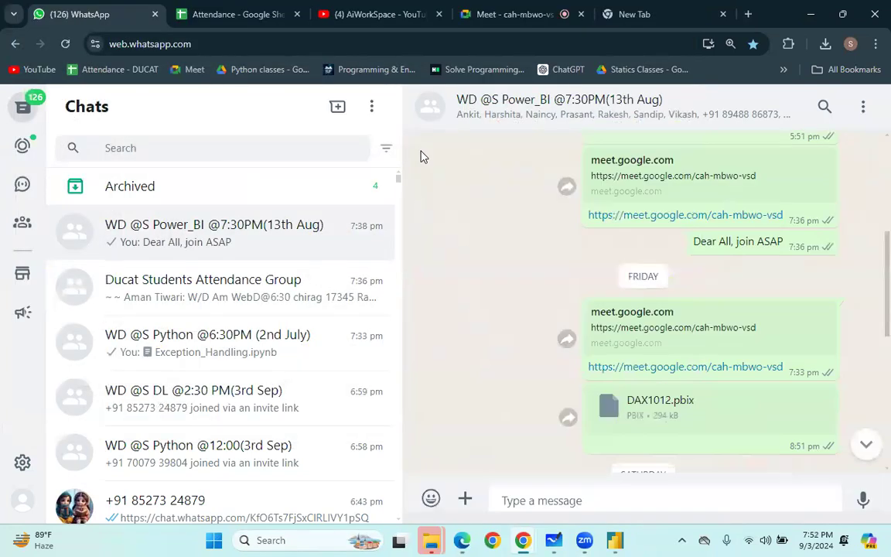
# - Attach DAX Quick Reference Guide.pdf from the PowerBI SM folder as a document and send it to the Power_BI group chat
pyautogui.click(468, 501)
pyautogui.click(499, 195)
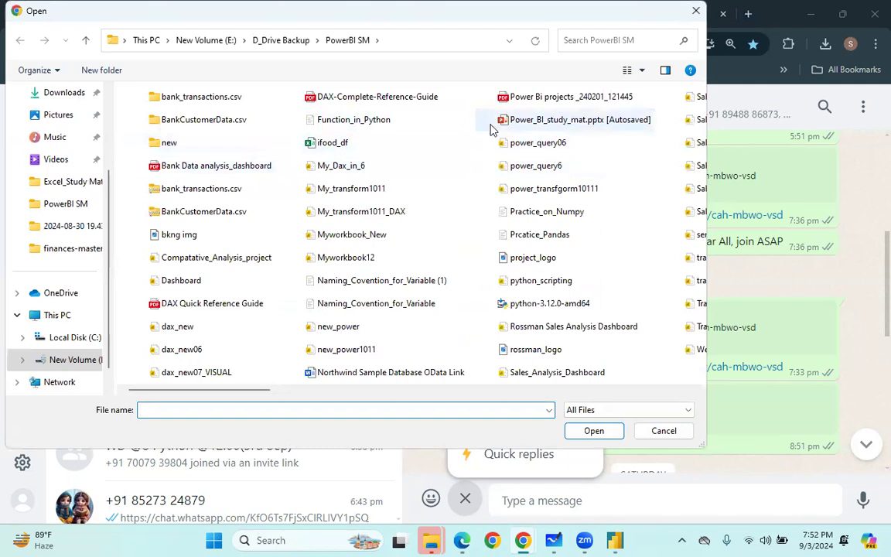
pyautogui.click(208, 305)
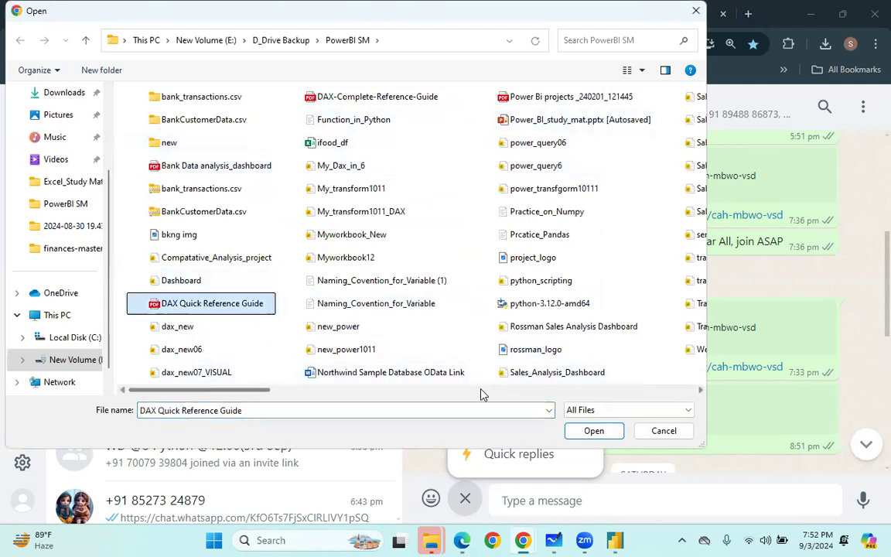
pyautogui.hscroll(3, 367, 329)
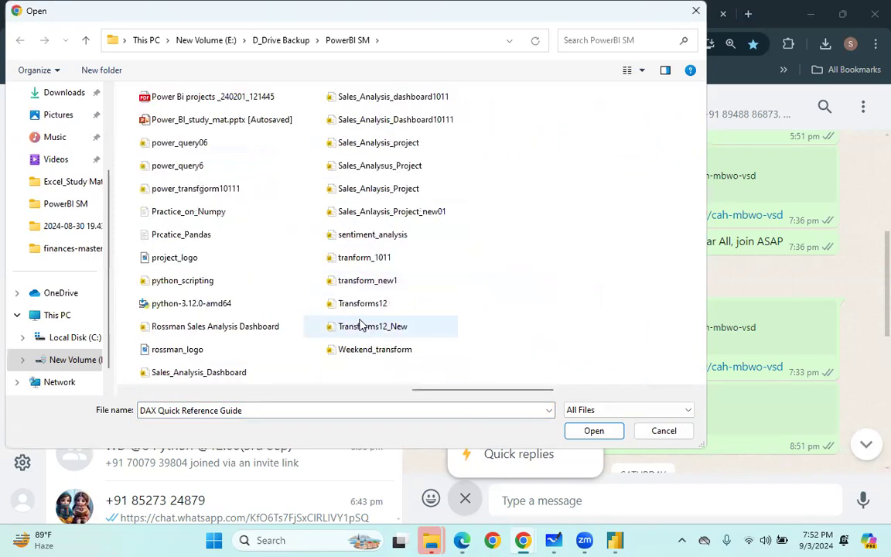
pyautogui.hscroll(-3, 338, 253)
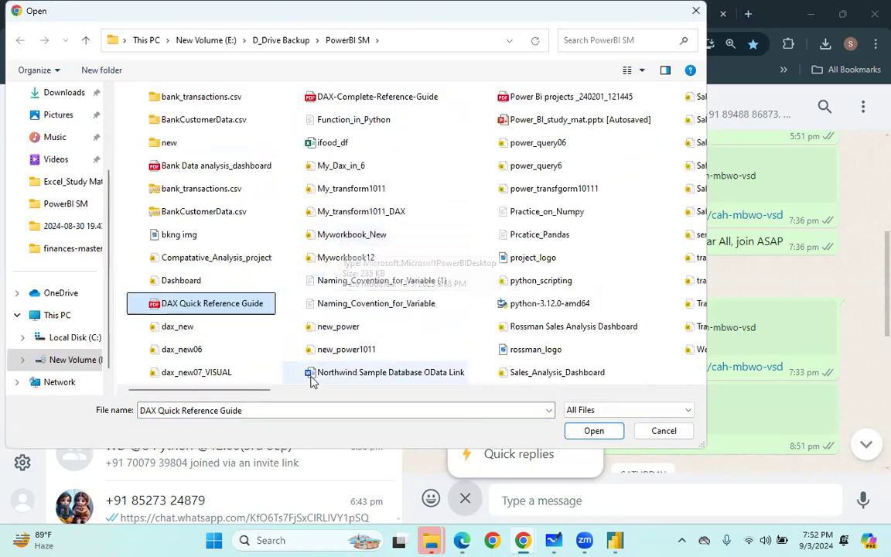
pyautogui.doubleClick(251, 304)
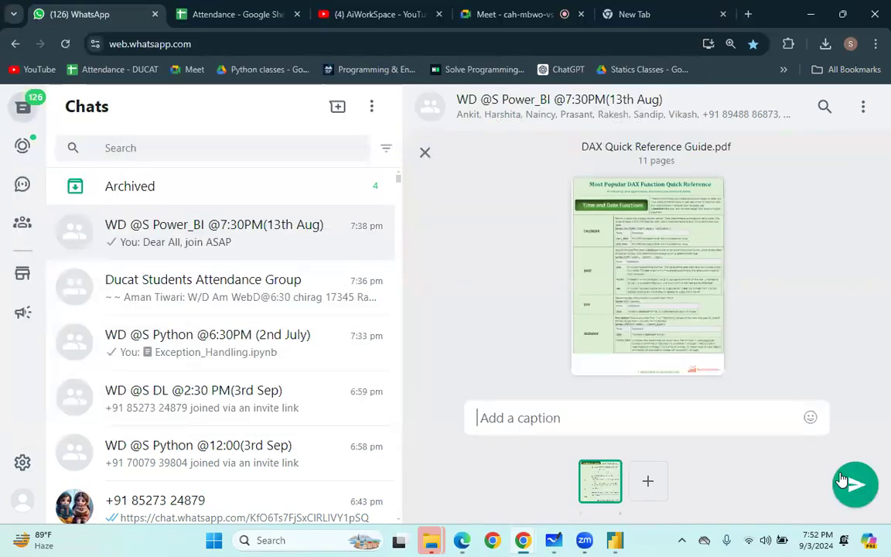
pyautogui.click(851, 485)
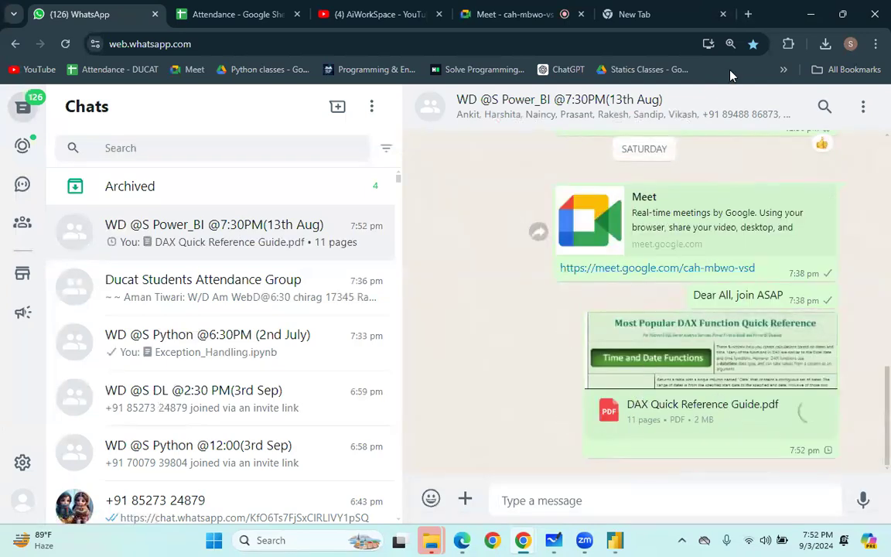
# - Check the Google Meet call, collapse the Order_Details table in the Power BI data list, and return to Power BI after rechecking the call
pyautogui.click(511, 14)
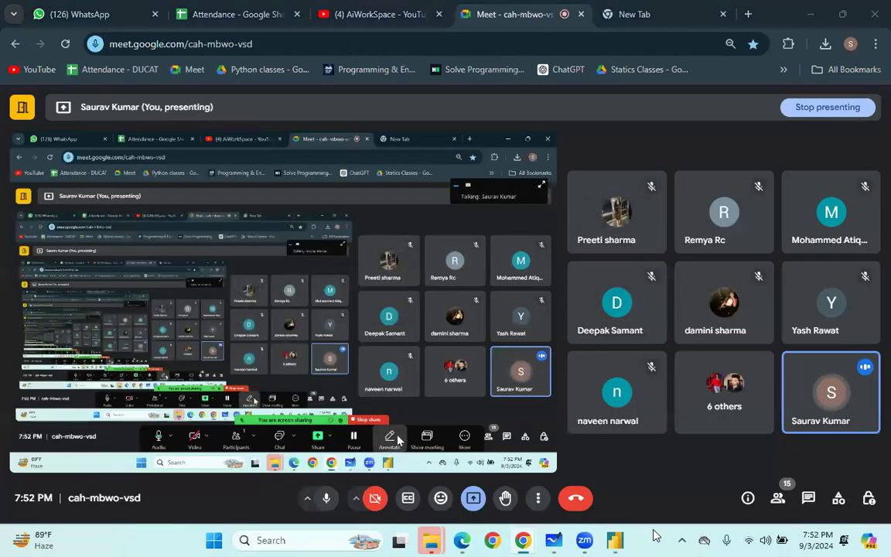
pyautogui.click(615, 540)
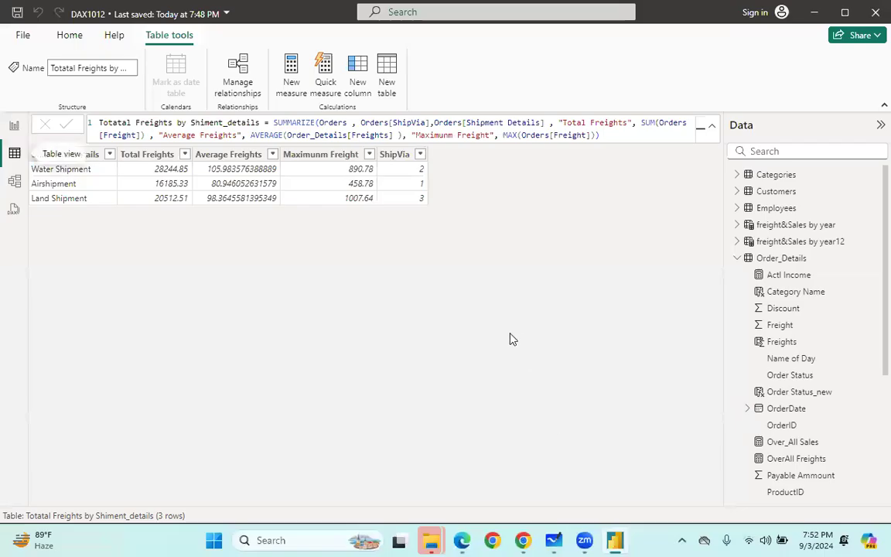
pyautogui.click(735, 260)
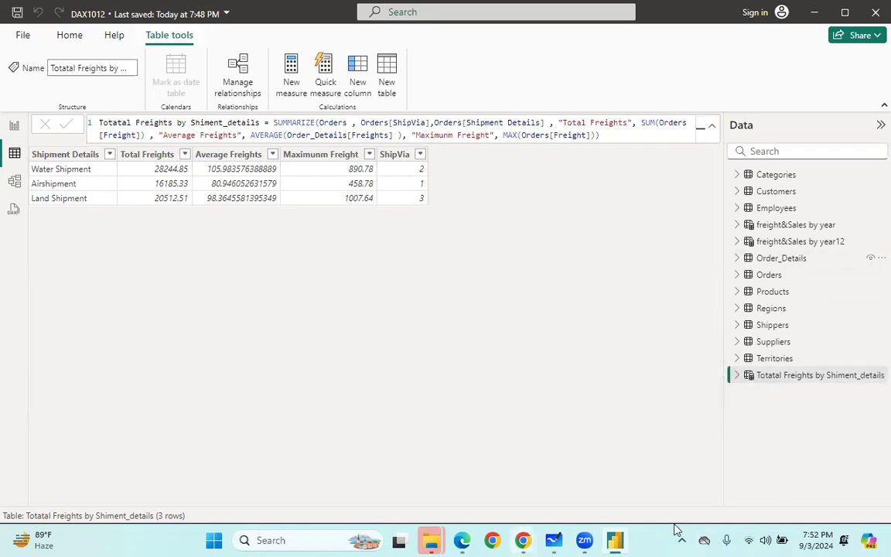
pyautogui.click(617, 540)
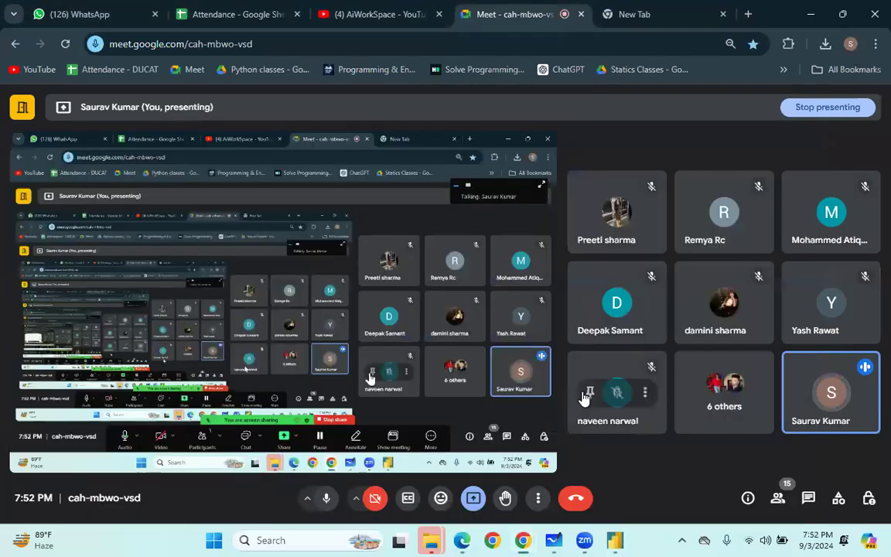
pyautogui.click(615, 540)
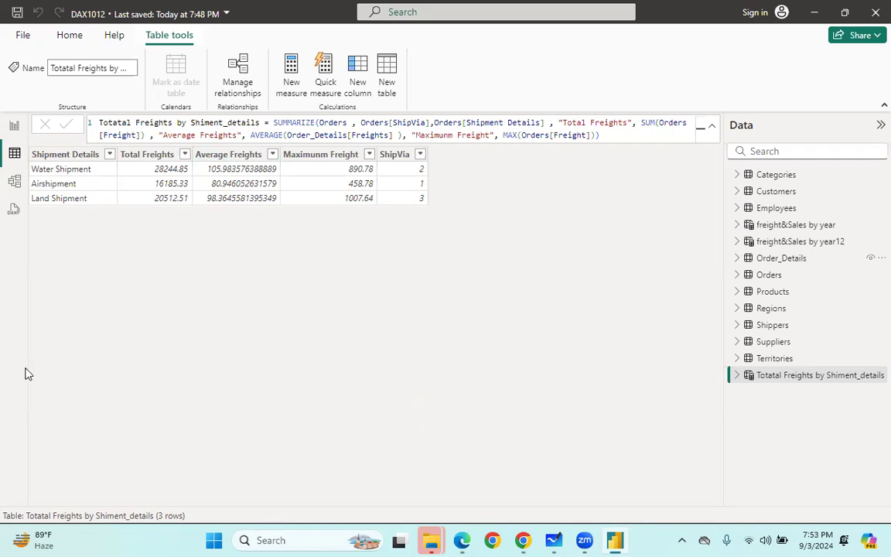
# - In the report view, move the Actl Income, OverAll Freights and Over_All Sales cards further down the page
pyautogui.click(13, 126)
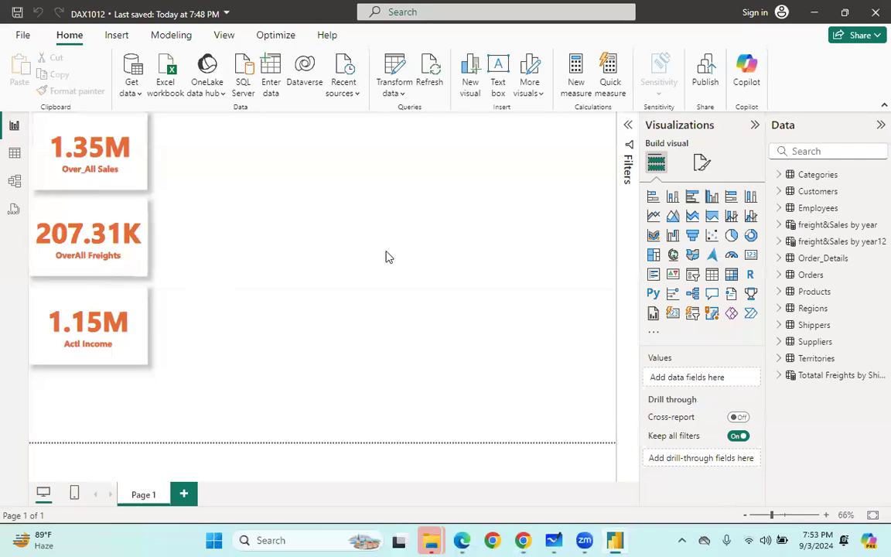
pyautogui.moveTo(71, 308); pyautogui.dragTo(75, 343)
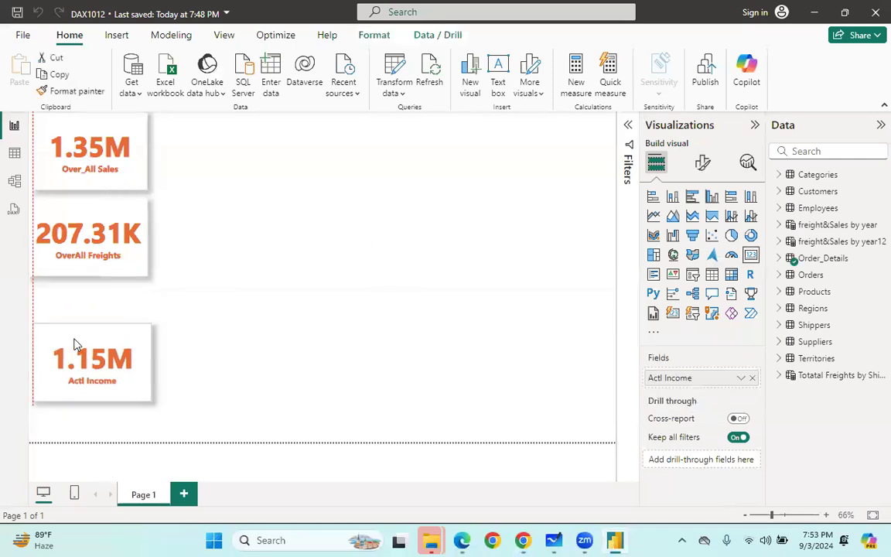
pyautogui.moveTo(74, 207); pyautogui.dragTo(76, 289)
pyautogui.moveTo(70, 169); pyautogui.dragTo(71, 215)
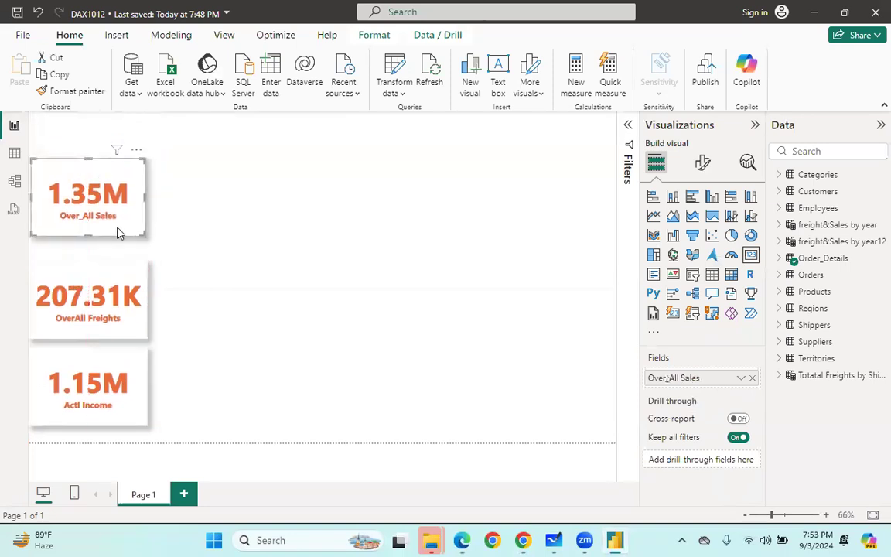
# - Shrink the Over_All Sales, OverAll Freights and Actl Income cards and stack them closely below one another
pyautogui.moveTo(120, 236); pyautogui.dragTo(109, 209)
pyautogui.moveTo(96, 272); pyautogui.dragTo(96, 234)
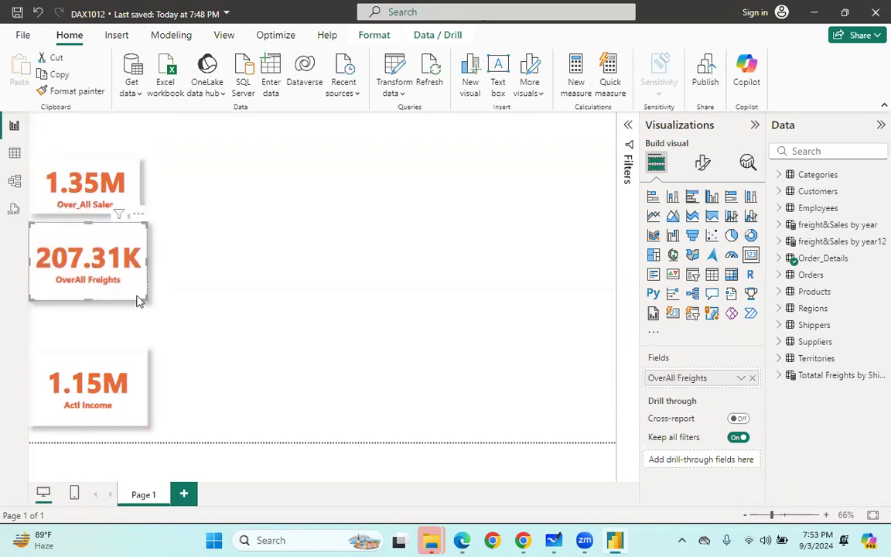
pyautogui.moveTo(142, 301); pyautogui.dragTo(140, 275)
pyautogui.moveTo(89, 376); pyautogui.dragTo(90, 315)
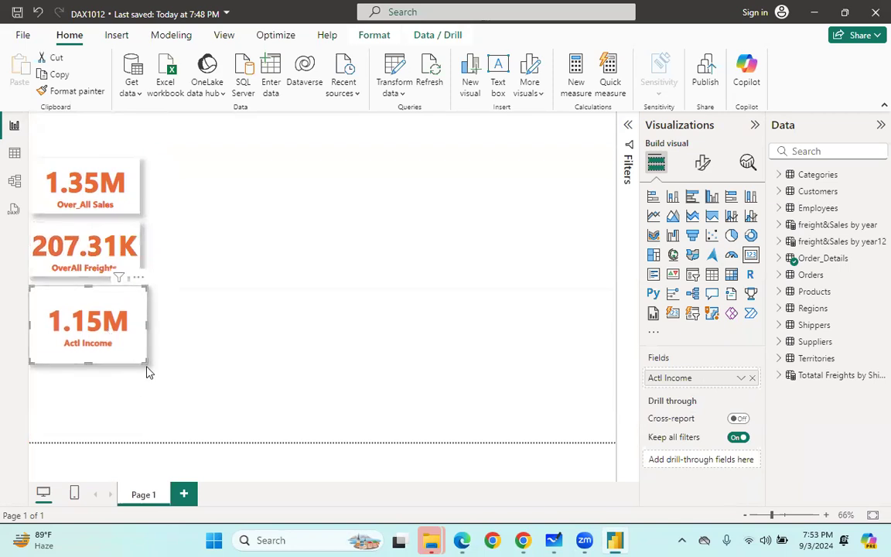
pyautogui.moveTo(146, 361); pyautogui.dragTo(126, 350)
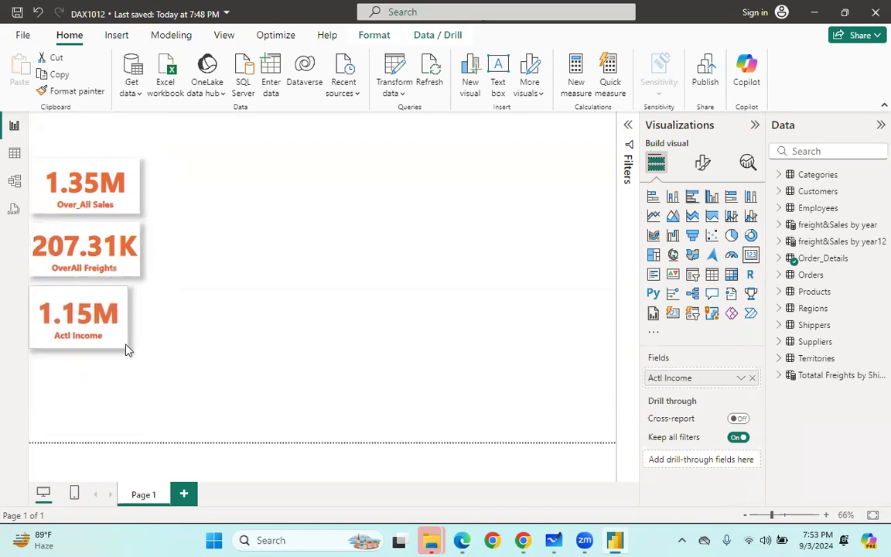
# - Widen the Actl Income card slightly and reduce its height to bring it closer to the size of the cards above
pyautogui.click(130, 255)
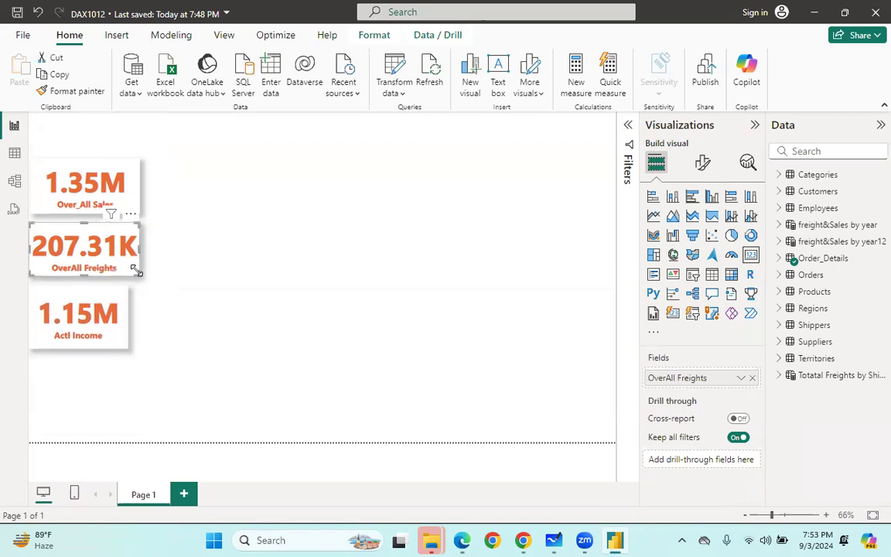
pyautogui.click(117, 311)
pyautogui.moveTo(128, 318)
pyautogui.mouseDown()
pyautogui.moveTo(154, 332)
pyautogui.moveTo(127, 325)
pyautogui.mouseUp()
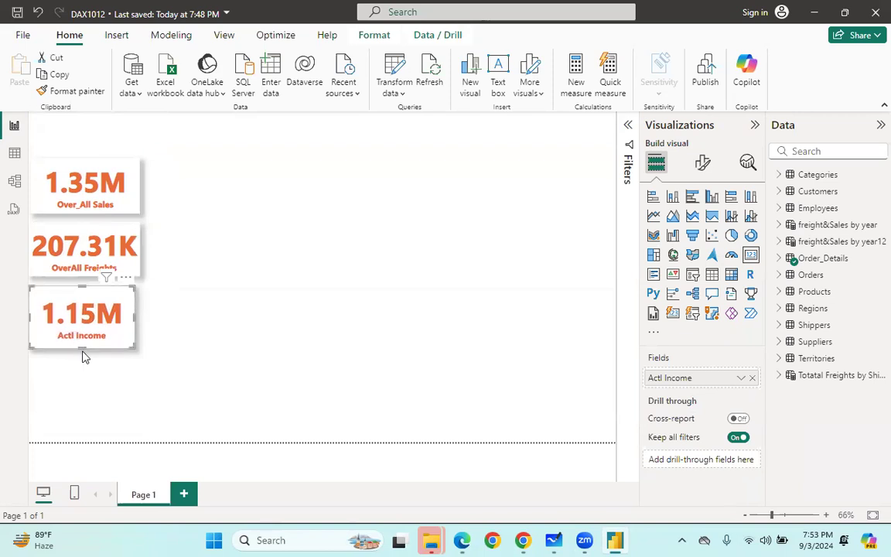
pyautogui.moveTo(82, 348); pyautogui.dragTo(83, 340)
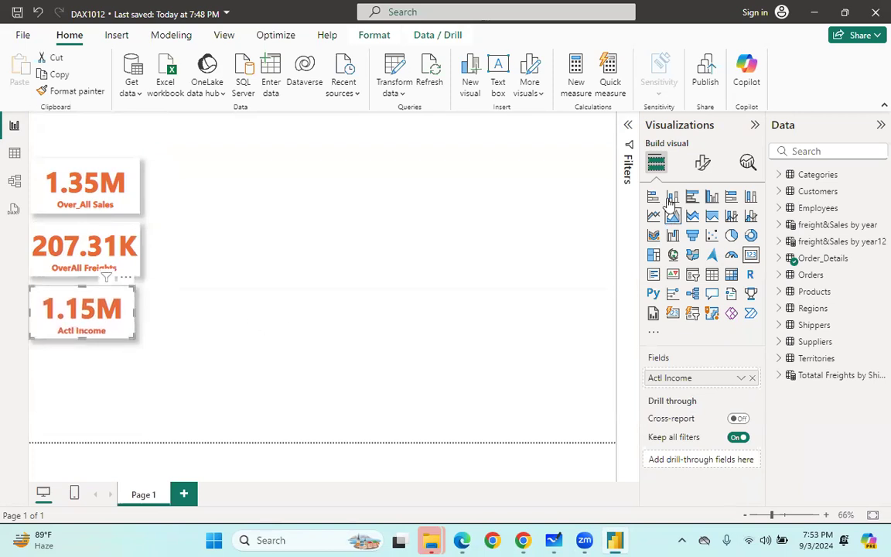
# - Look through the display unit options for the Actl Income card's callout value without changing them
pyautogui.click(705, 164)
pyautogui.click(663, 257)
pyautogui.scroll(-1, 688, 326)
pyautogui.click(728, 356)
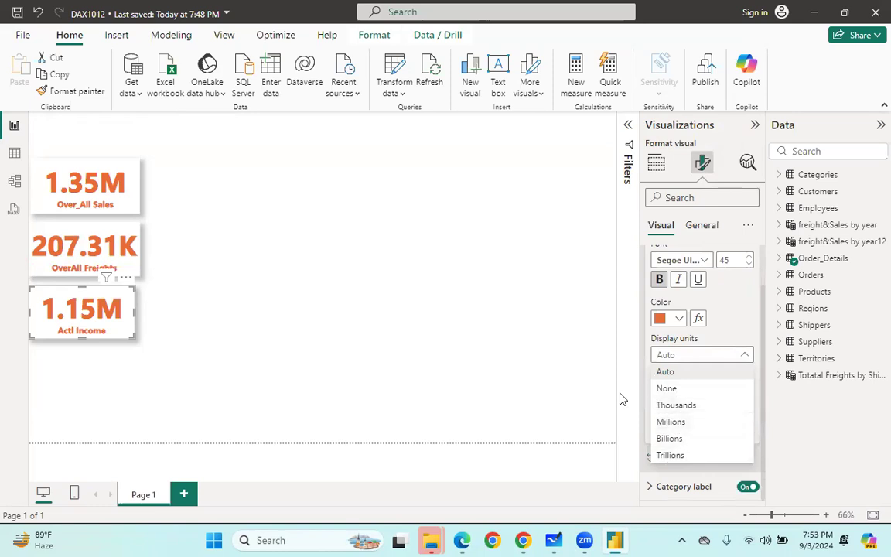
pyautogui.click(403, 329)
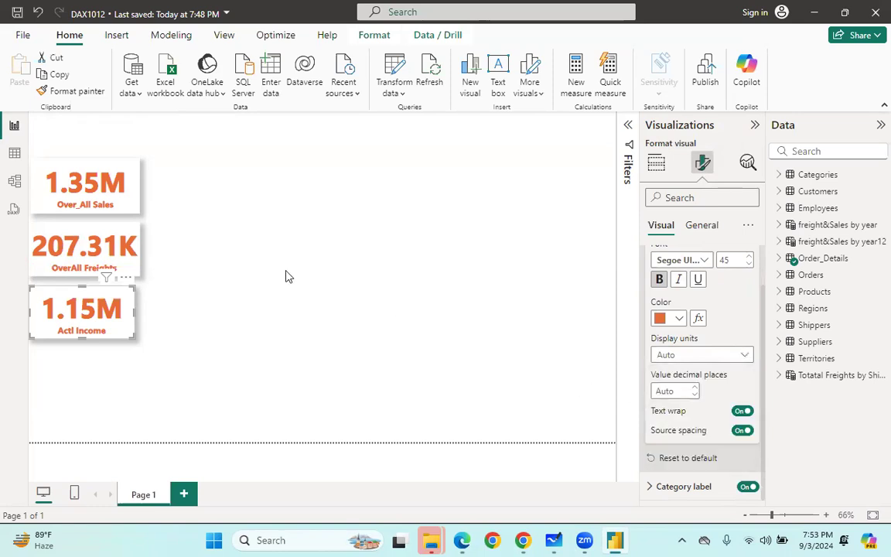
# - Reduce the Over_All Sales card's height slightly and widen the Actl Income card to match the OverAll Freights card
pyautogui.click(118, 175)
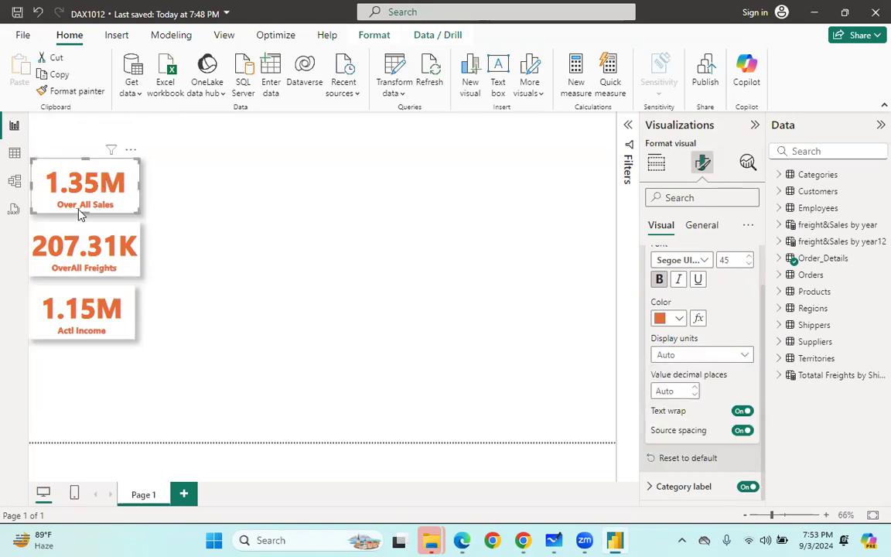
pyautogui.moveTo(116, 172); pyautogui.dragTo(117, 178)
pyautogui.click(121, 236)
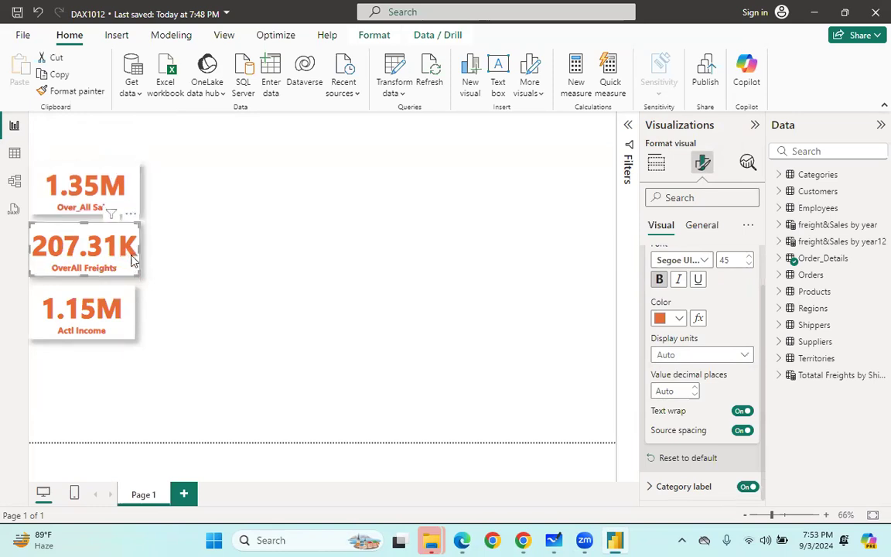
pyautogui.click(122, 307)
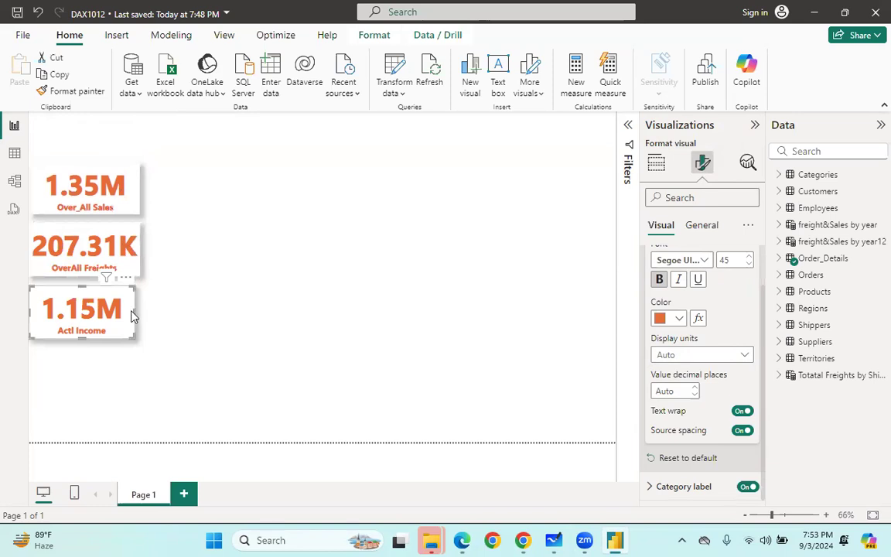
pyautogui.moveTo(135, 313); pyautogui.dragTo(140, 313)
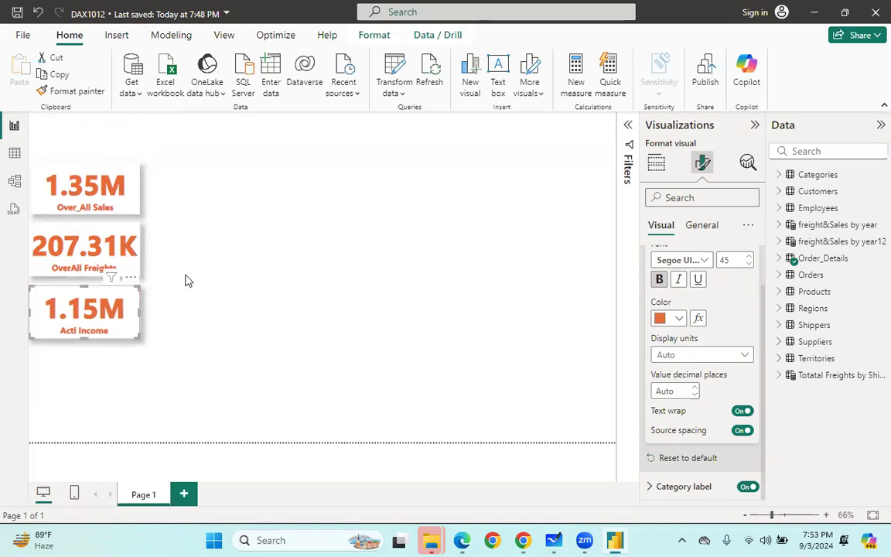
# - Add an empty line chart, place it beside the Over_All Sales card, and enlarge it to the page's full remaining width
pyautogui.click(195, 223)
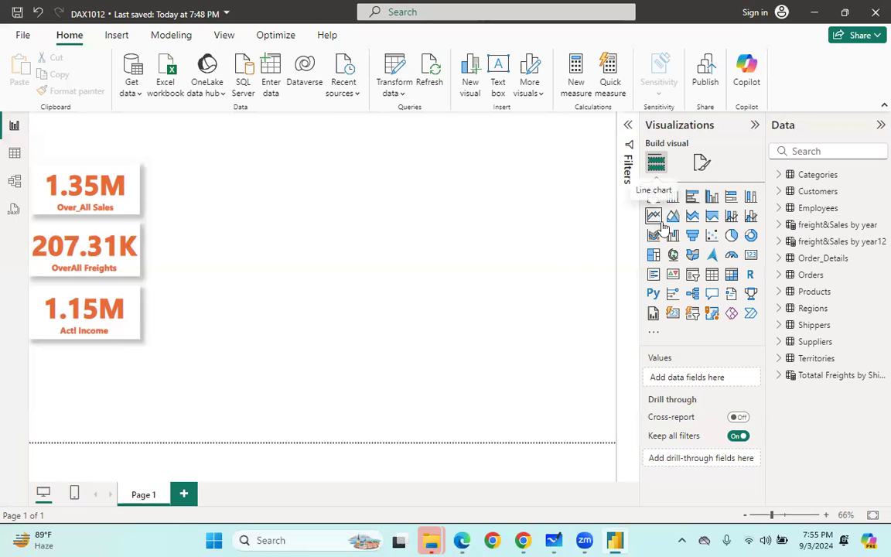
pyautogui.moveTo(93, 366); pyautogui.dragTo(233, 182)
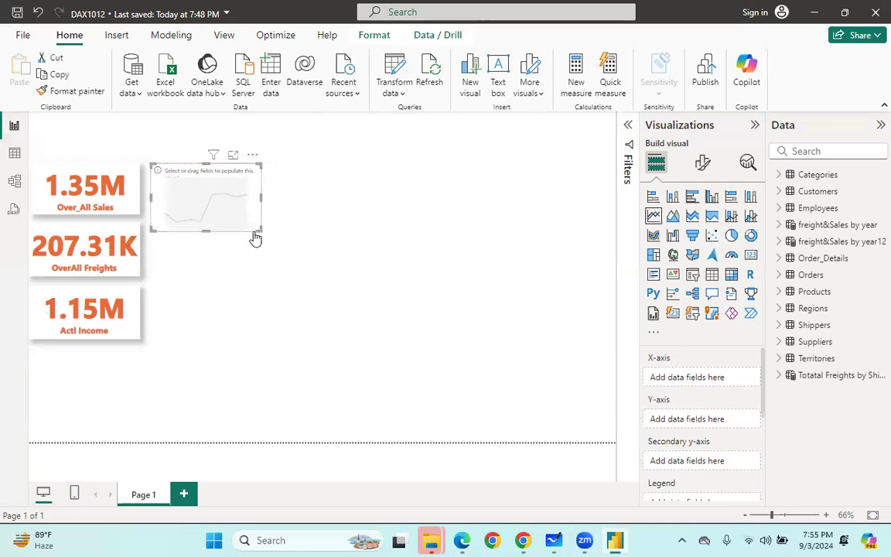
pyautogui.click(254, 239)
pyautogui.click(256, 232)
pyautogui.moveTo(260, 234); pyautogui.dragTo(611, 294)
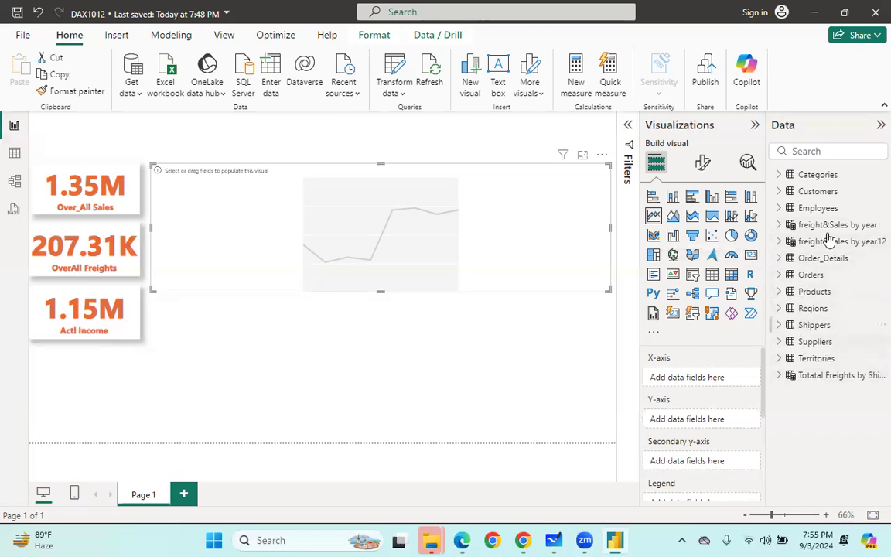
# - Start a new calculated table in the table view and name it "Date Master table" in its formula
pyautogui.click(14, 154)
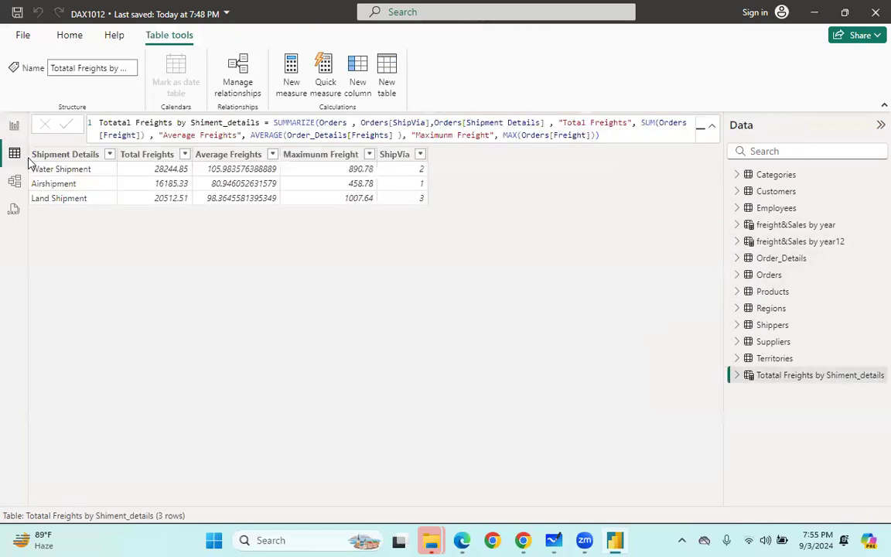
pyautogui.click(384, 83)
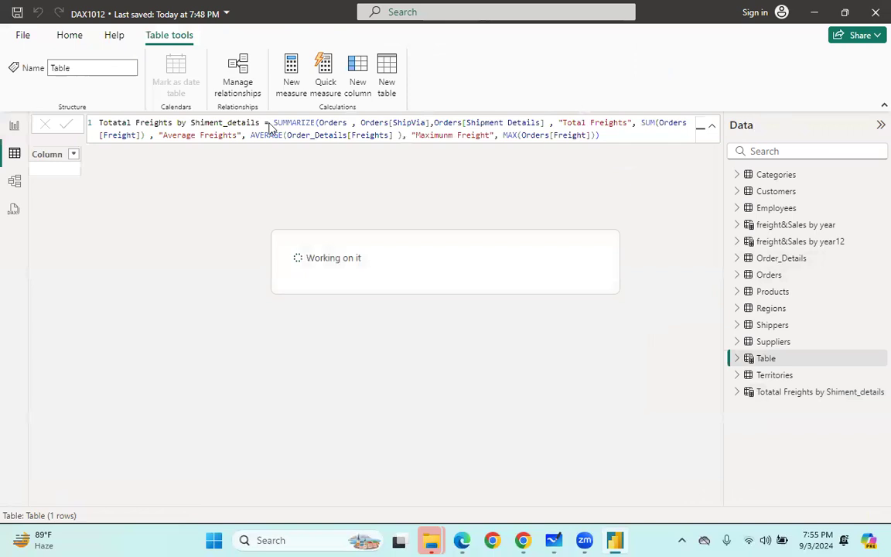
pyautogui.press('BackSpace')
pyautogui.write('Ma')
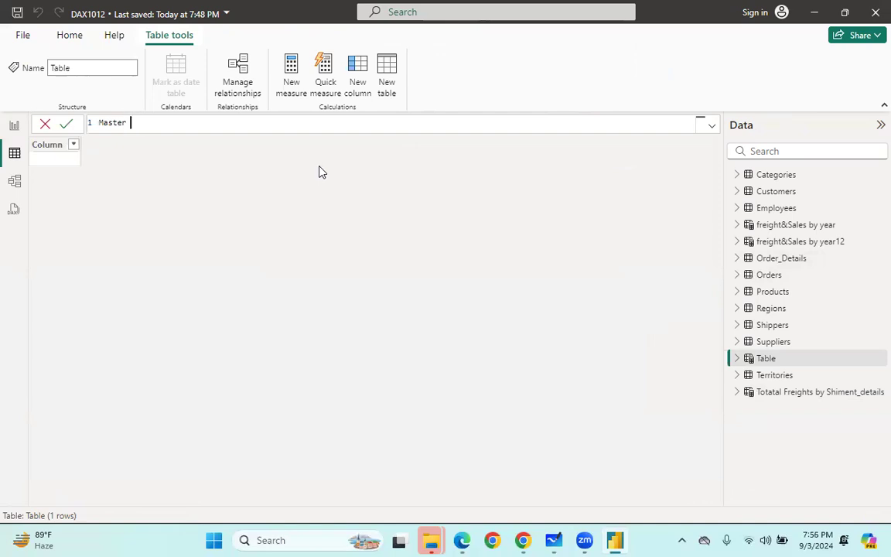
pyautogui.write('ster')
pyautogui.hotkey('shift', 'Home')
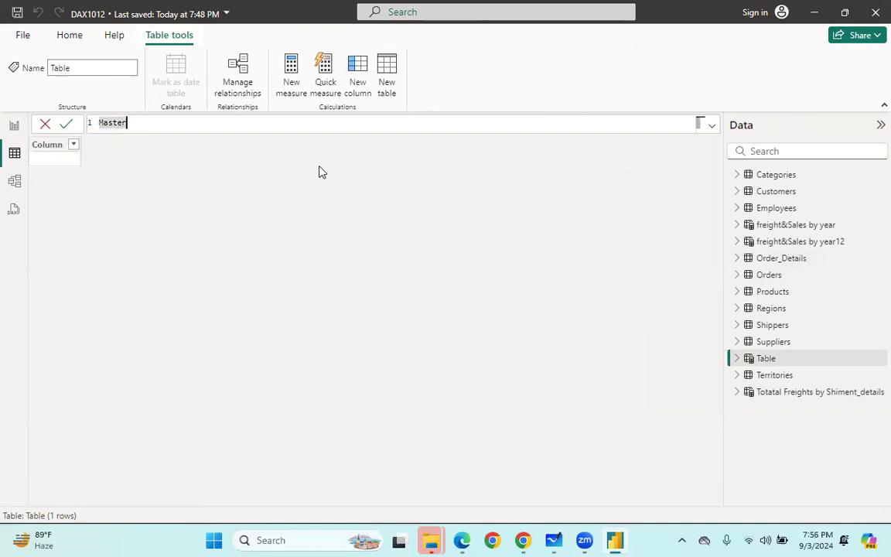
pyautogui.press('Home')
pyautogui.write('Date')
pyautogui.hotkey('shift', 'End')
pyautogui.press('End')
pyautogui.write('bt')
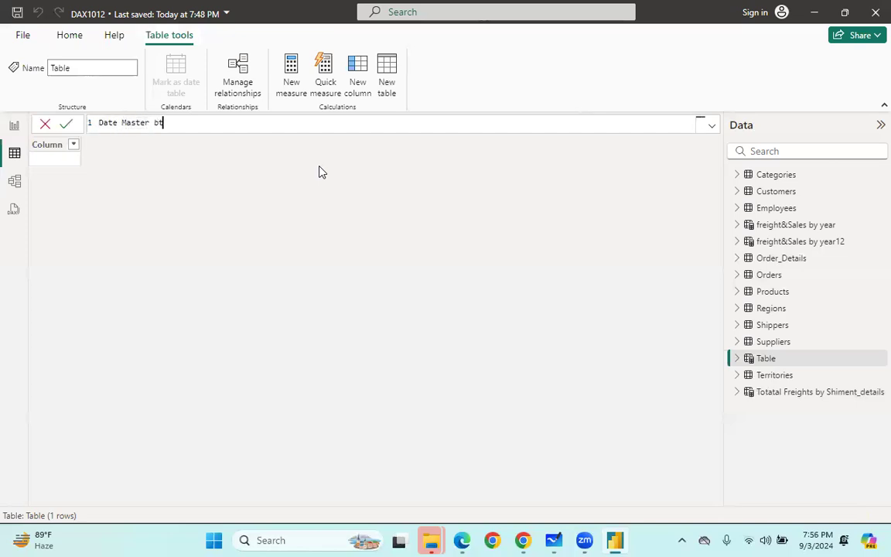
pyautogui.press('BackSpace')
pyautogui.press('BackSpace')
pyautogui.write('table = ')
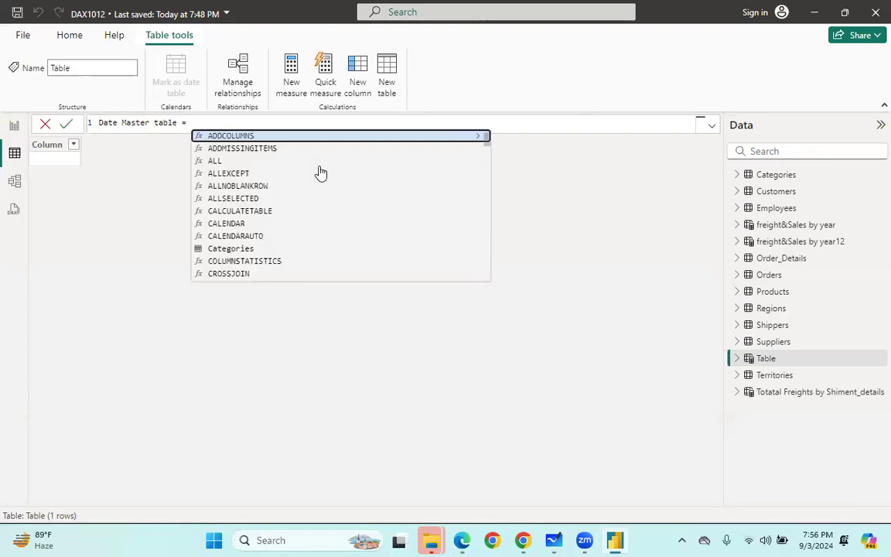
# - Use the CALENDAR function in the table's formula, with the minimum of Orders[OrderDate] as the start date
pyautogui.write('cale')
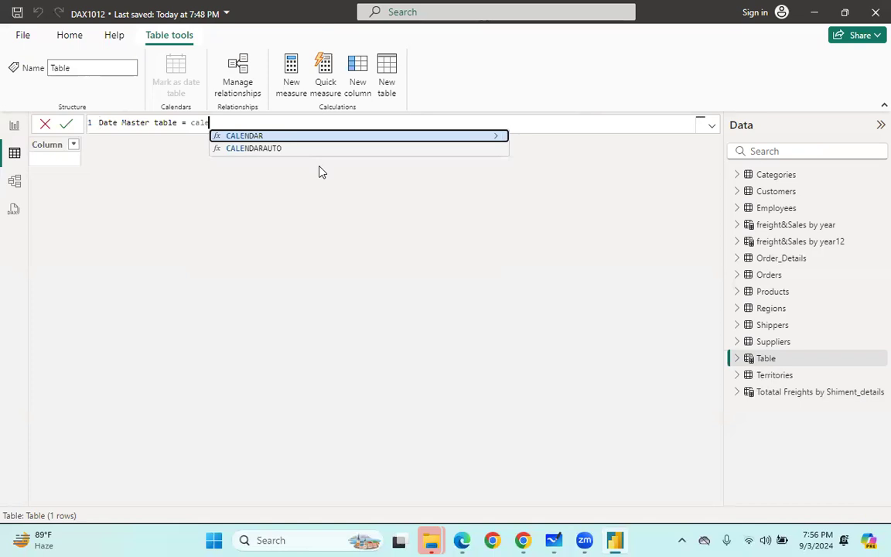
pyautogui.press('Tab')
pyautogui.write('mi')
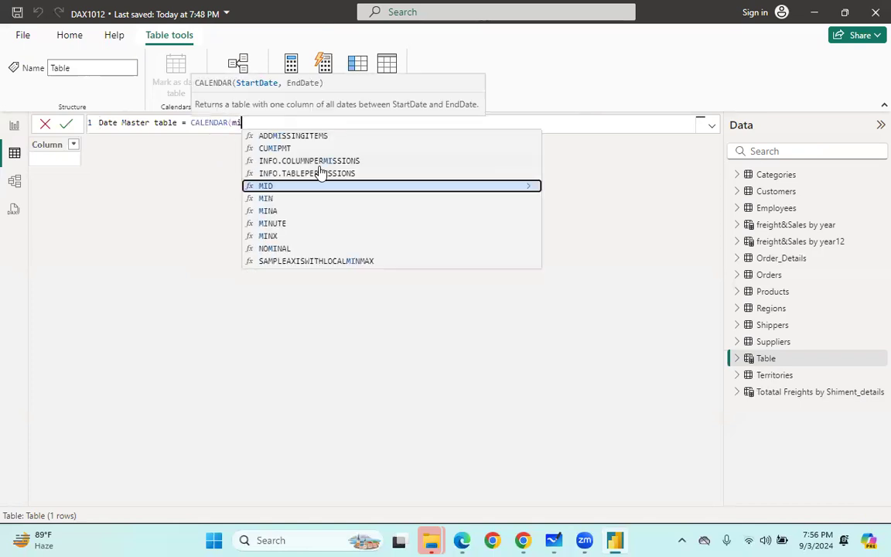
pyautogui.write('n(order')
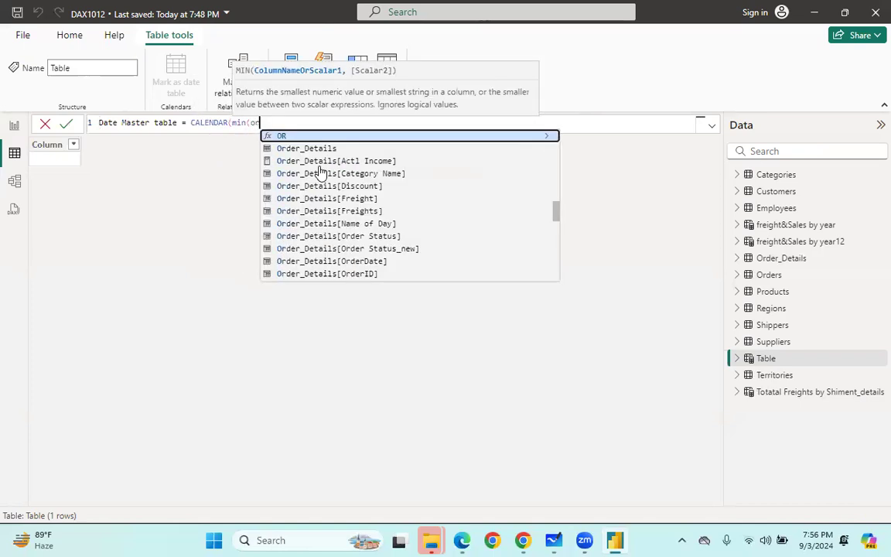
pyautogui.press('Down')
pyautogui.press('Down')
pyautogui.press('Down')
pyautogui.press('Down')
pyautogui.press('Tab')
# - Set the CALENDAR end date to the maximum of Orders[OrderDate] and commit the table formula
pyautogui.write('), ma')
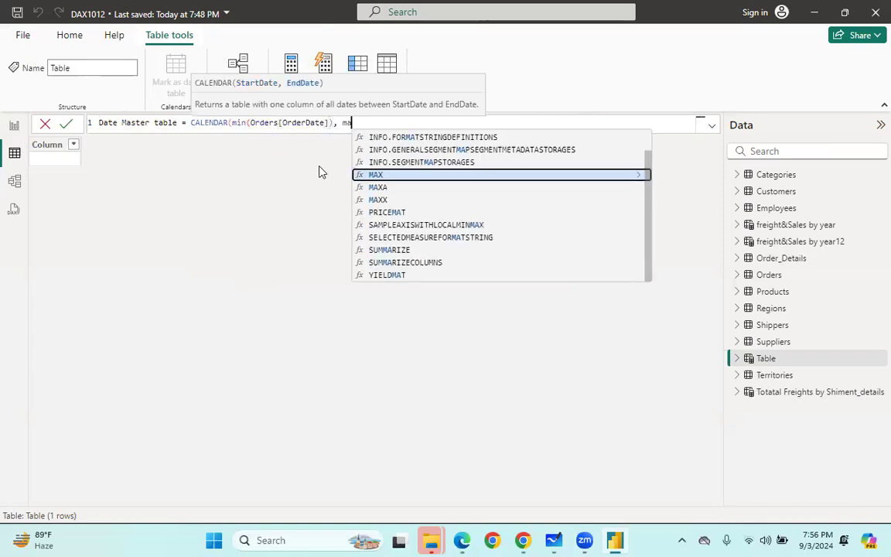
pyautogui.write('x(or')
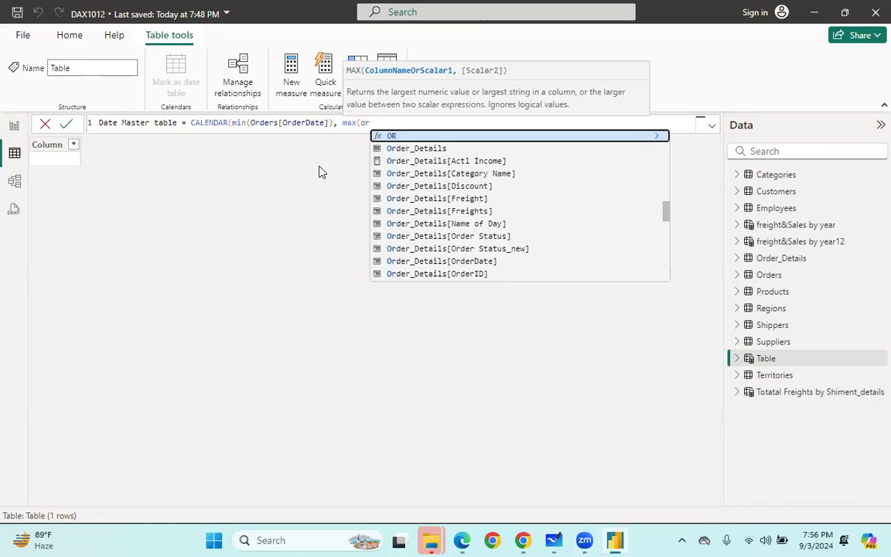
pyautogui.write('ders')
pyautogui.press('Down')
pyautogui.press('Down')
pyautogui.press('Down')
pyautogui.press('Down')
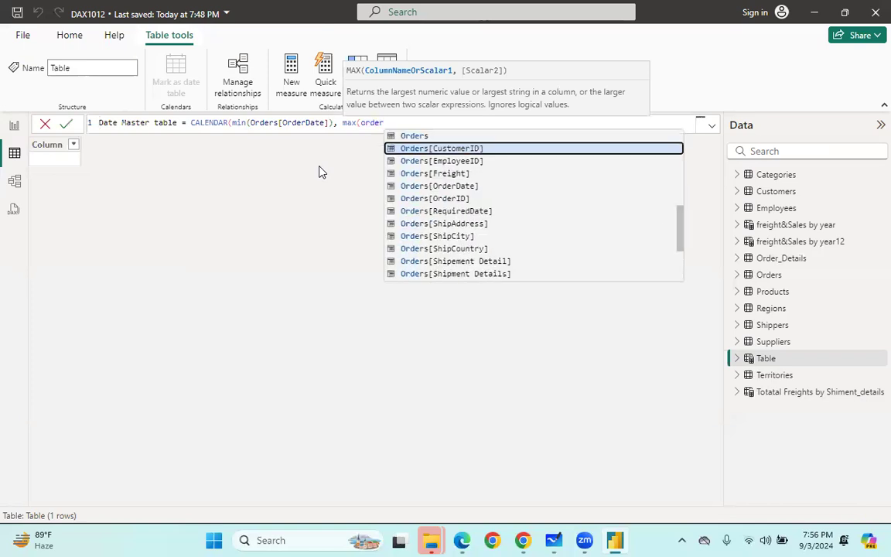
pyautogui.press('Tab')
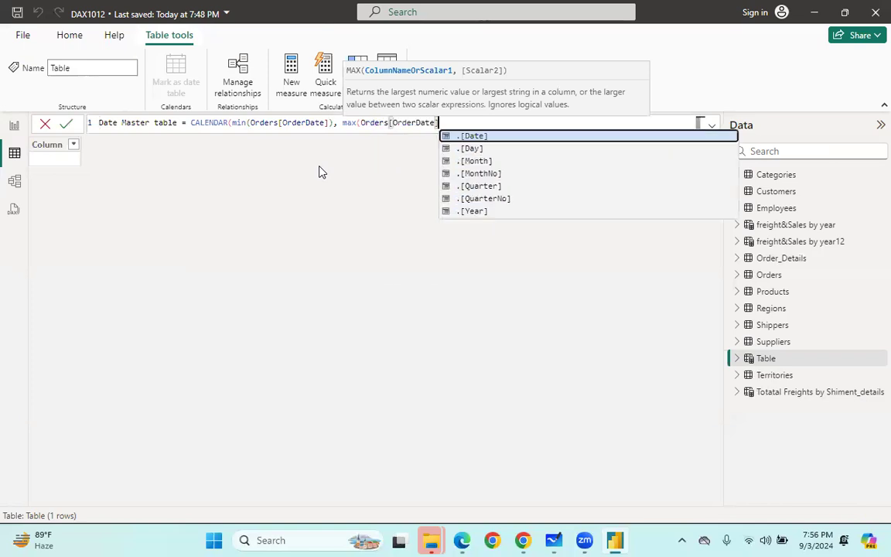
pyautogui.write(')')
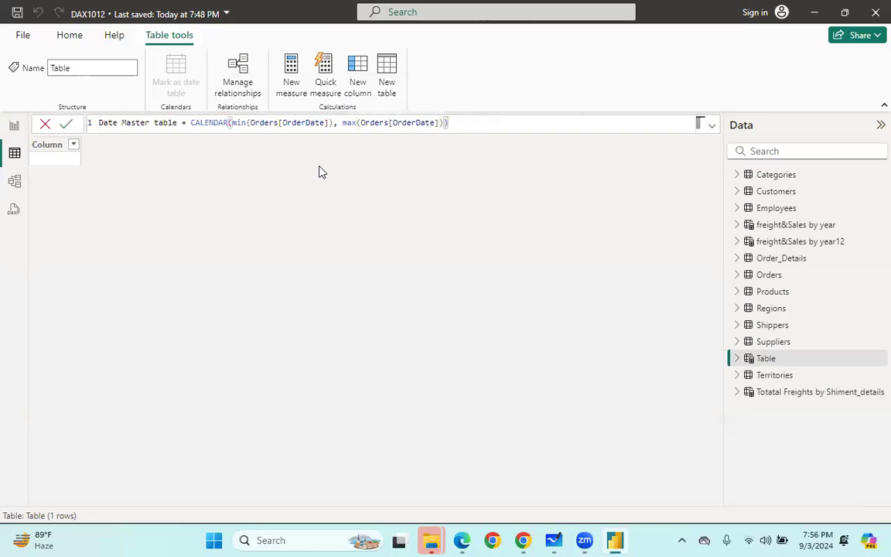
pyautogui.write(',')
pyautogui.press('BackSpace')
pyautogui.press('Return')
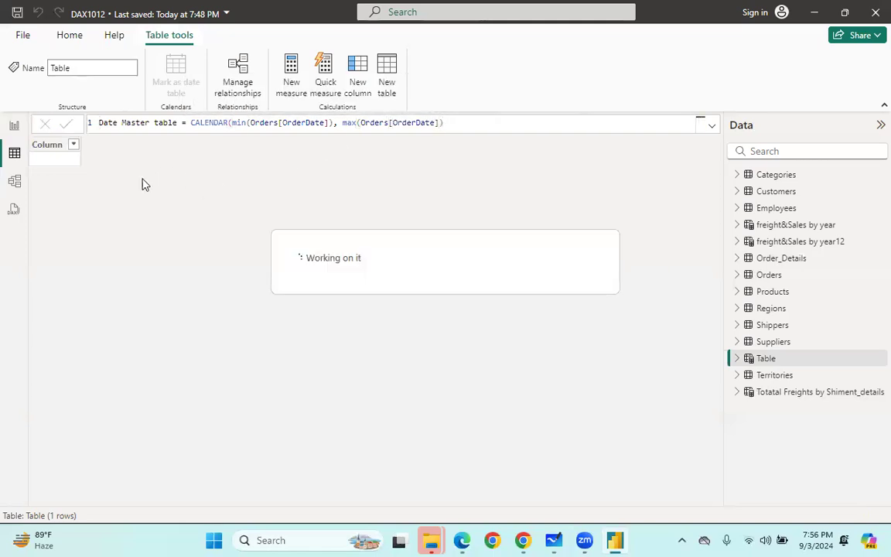
# - Format the Date column of the Date Master table as 3/14/2001 (m/d/yyyy)
pyautogui.click(90, 146)
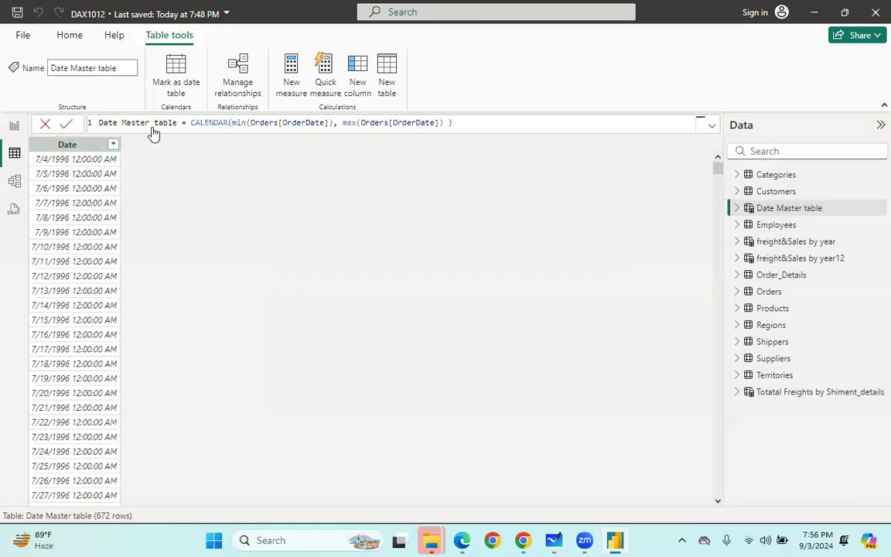
pyautogui.click(295, 66)
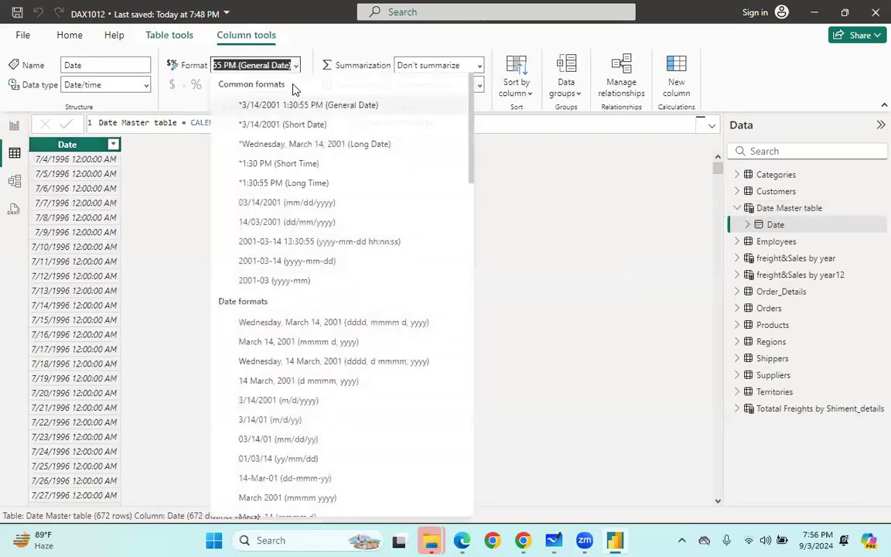
pyautogui.click(258, 402)
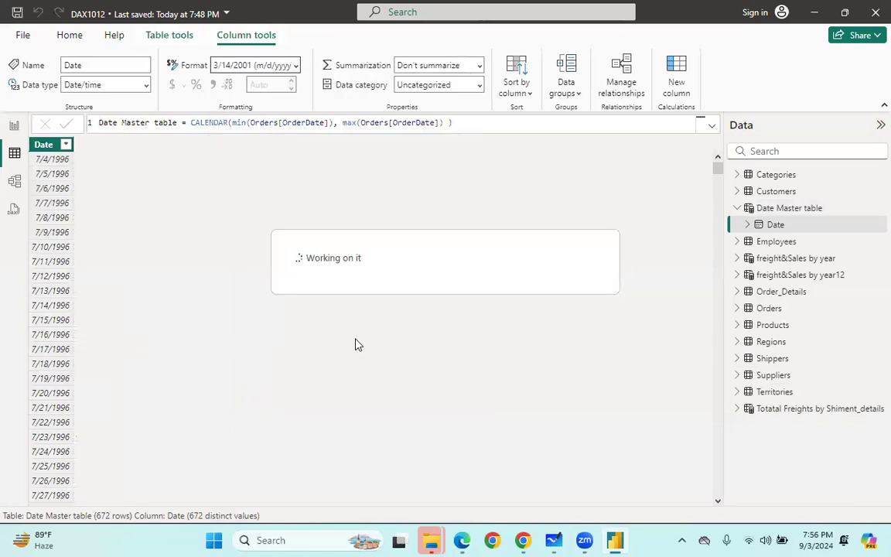
# - Return to the report page and add the Date Master table's Date field to the empty line chart's X-axis
pyautogui.click(14, 125)
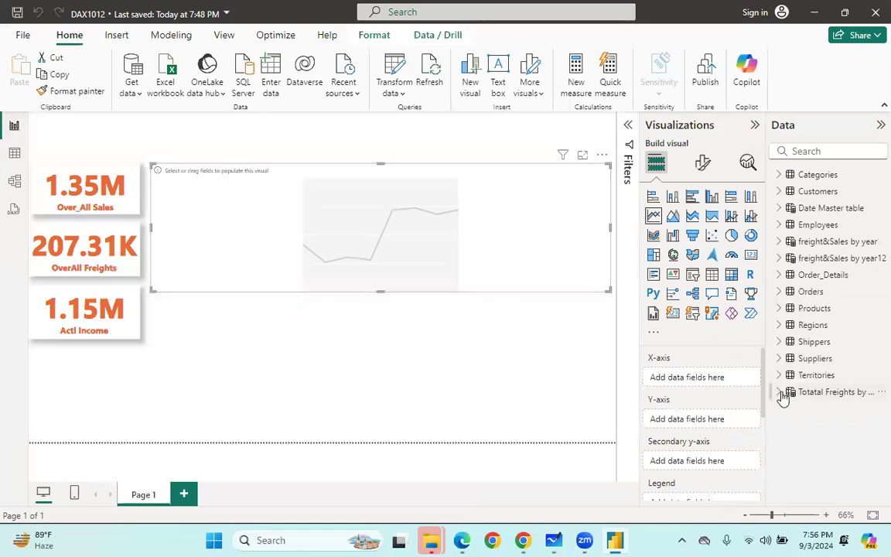
pyautogui.click(786, 210)
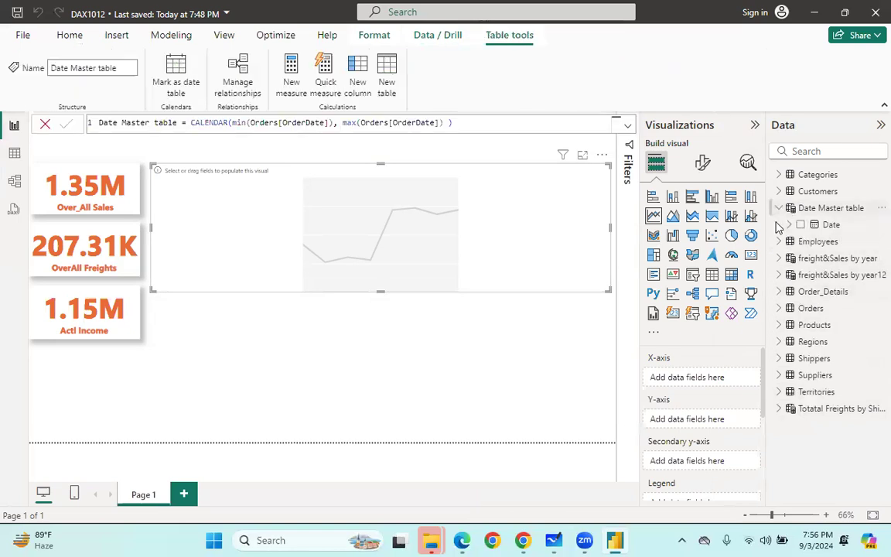
pyautogui.click(803, 225)
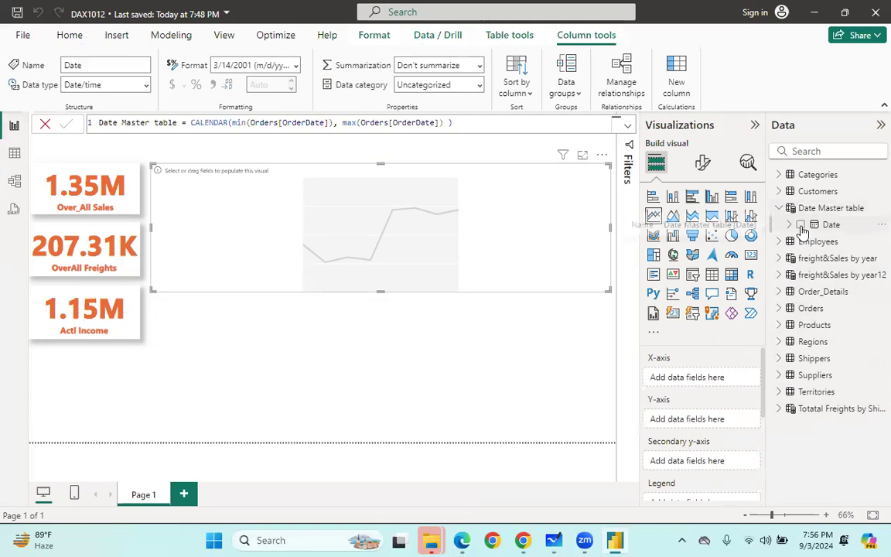
pyautogui.click(801, 225)
pyautogui.moveTo(813, 225); pyautogui.dragTo(533, 201)
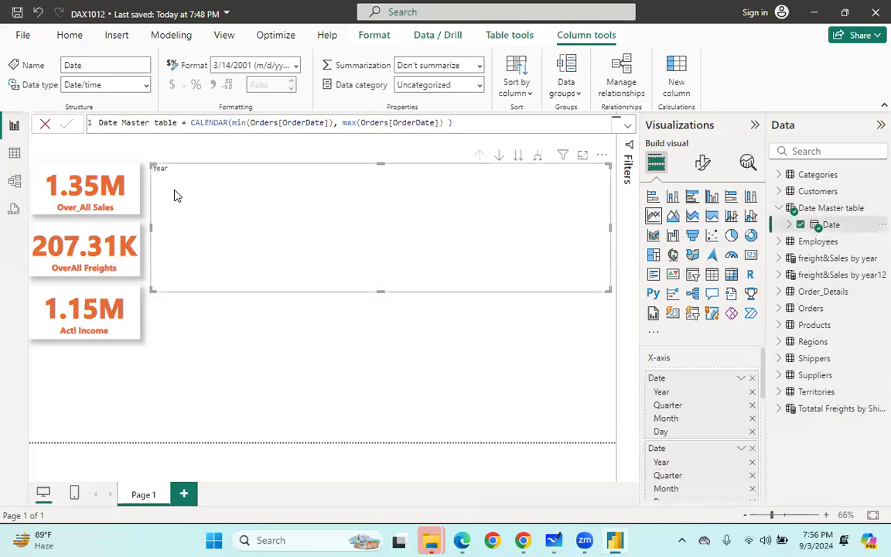
# - Try Over_All Sales from Order_Details as the line chart's Y-axis value, and replace it with Total Price
pyautogui.click(780, 291)
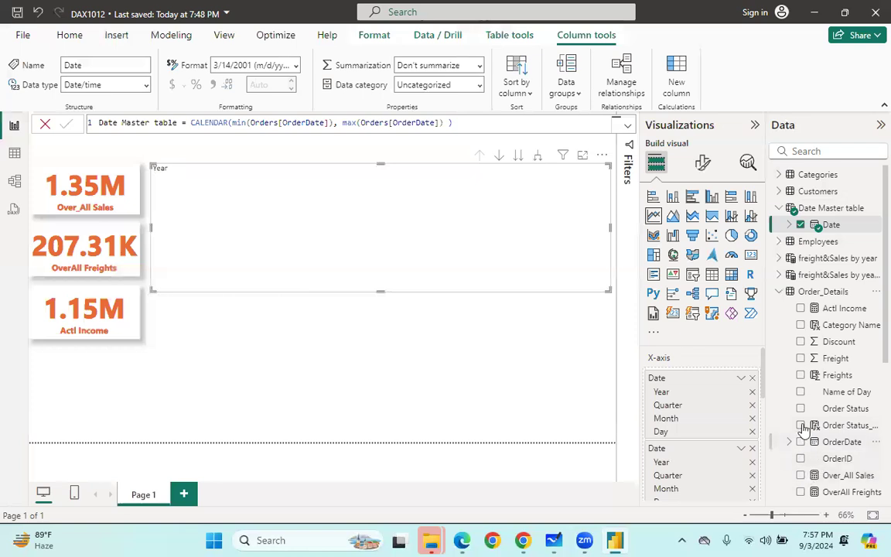
pyautogui.click(800, 476)
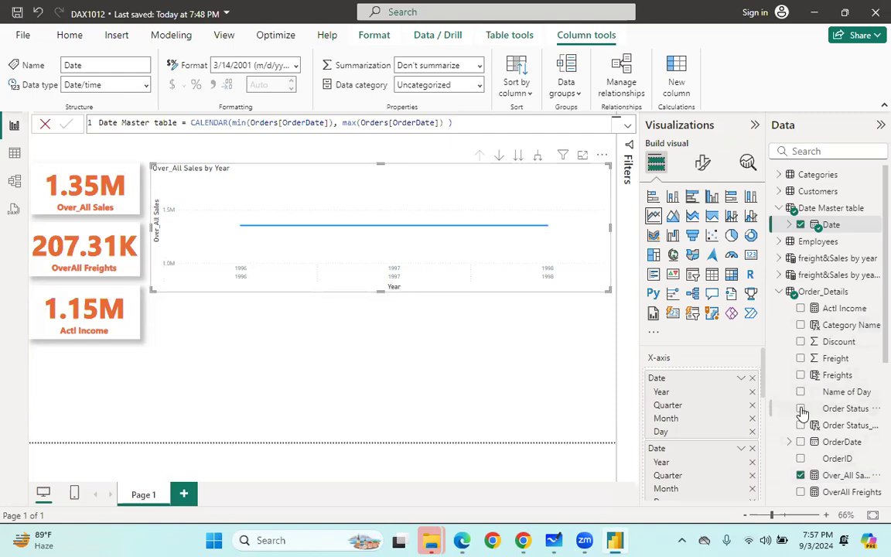
pyautogui.click(802, 477)
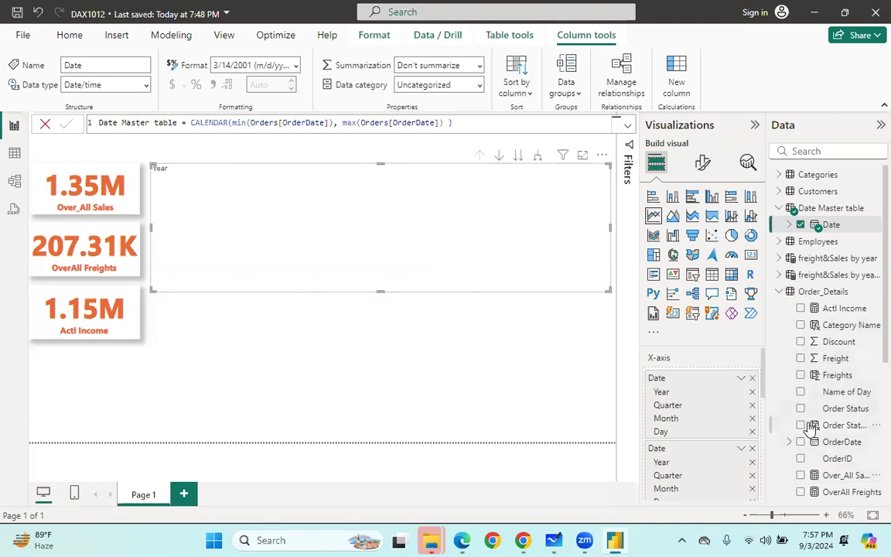
pyautogui.scroll(-3, 814, 449)
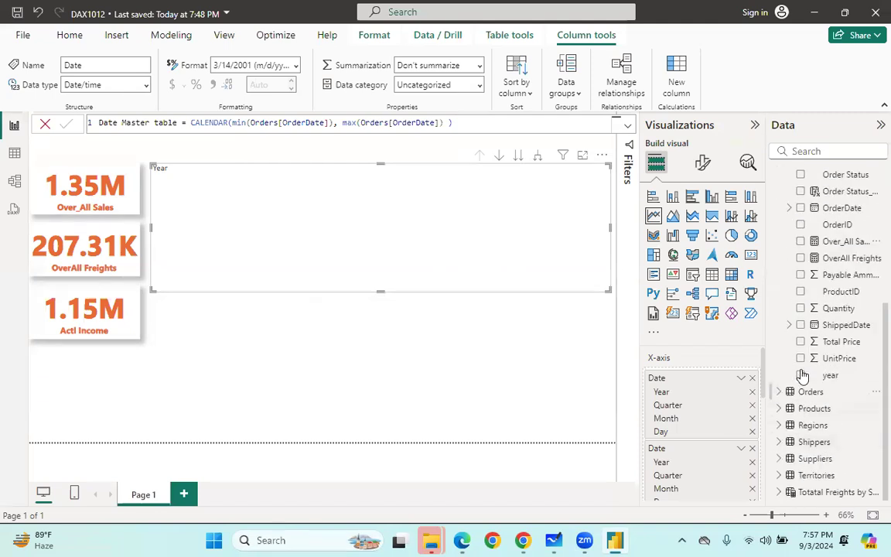
pyautogui.click(801, 342)
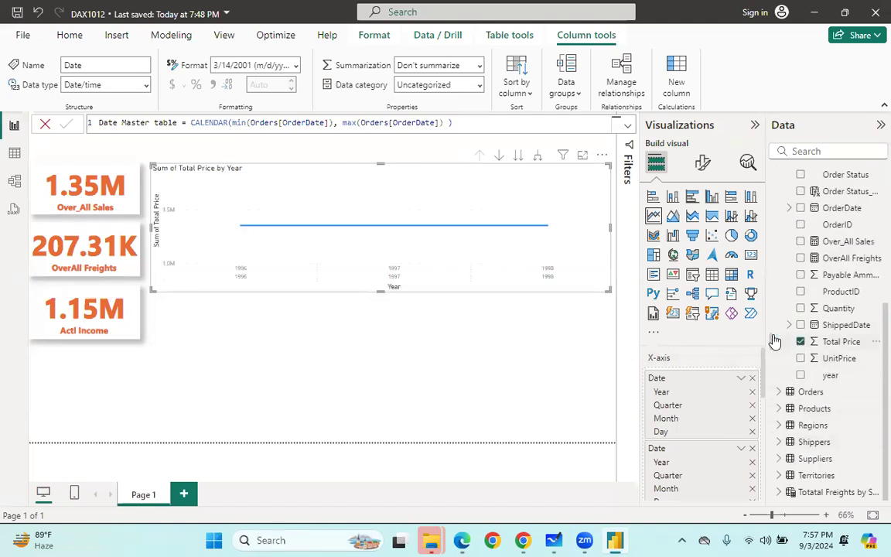
pyautogui.click(495, 362)
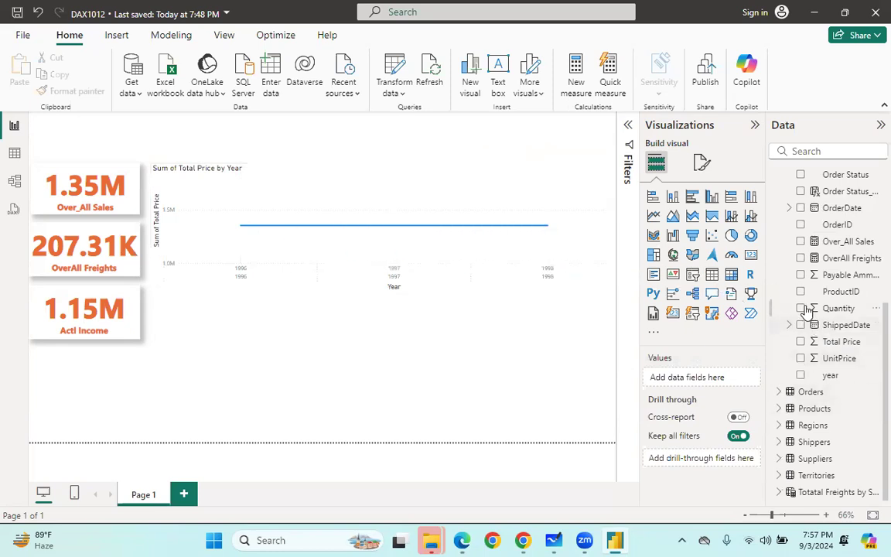
pyautogui.scroll(2, 804, 286)
pyautogui.scroll(3, 805, 286)
pyautogui.scroll(-5, 797, 333)
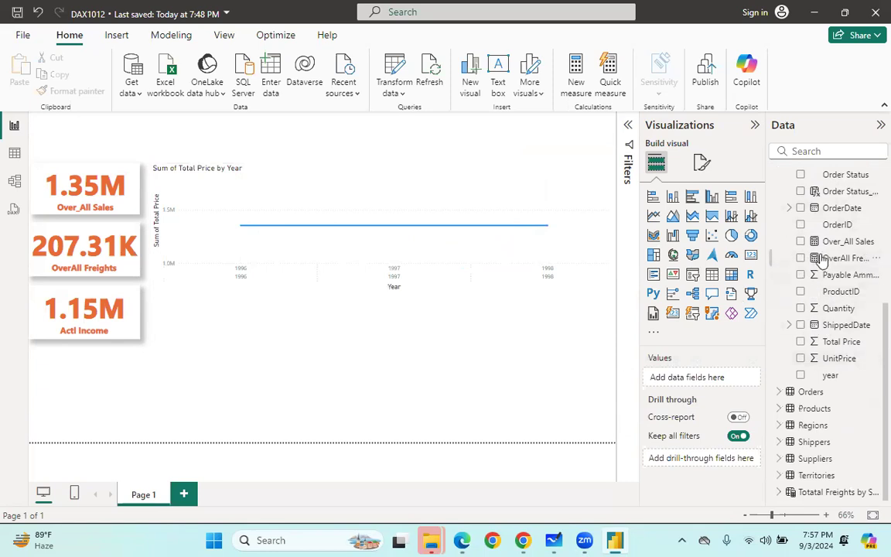
pyautogui.scroll(3, 813, 259)
pyautogui.scroll(3, 814, 232)
pyautogui.scroll(-3, 805, 325)
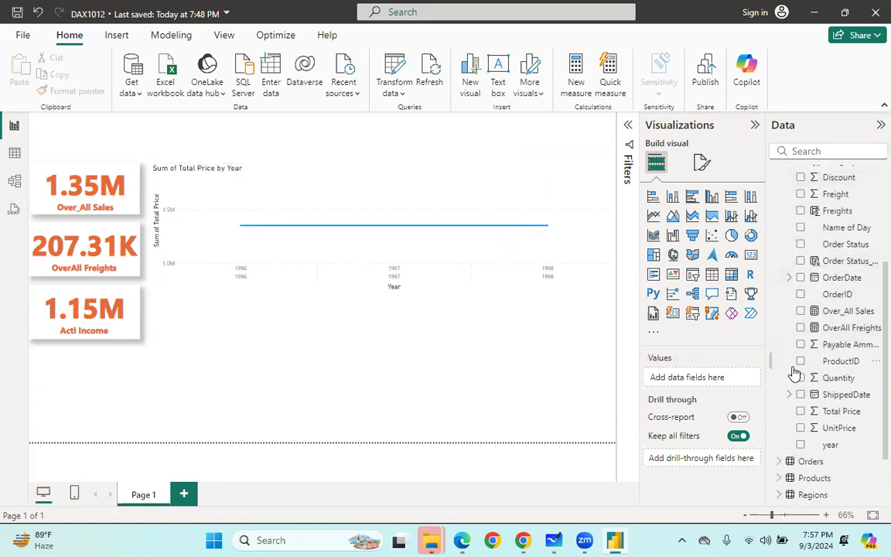
pyautogui.click(802, 311)
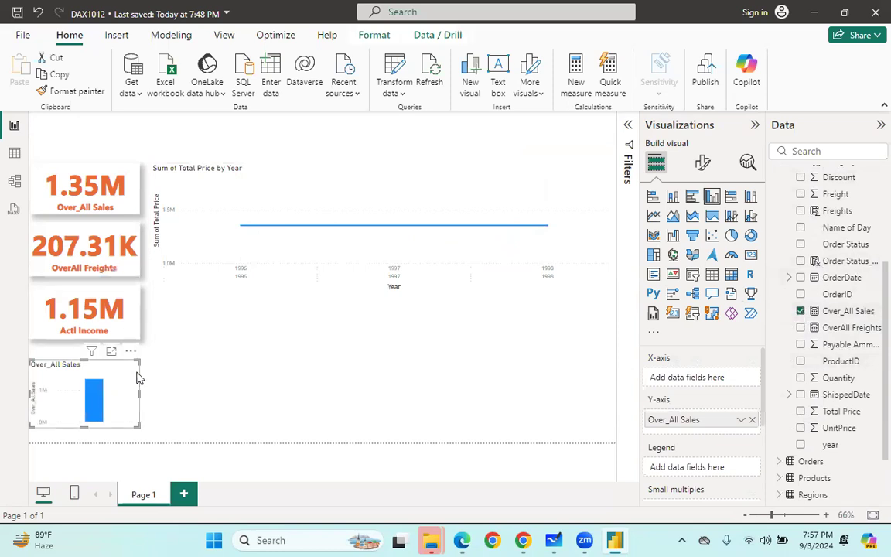
pyautogui.click(131, 353)
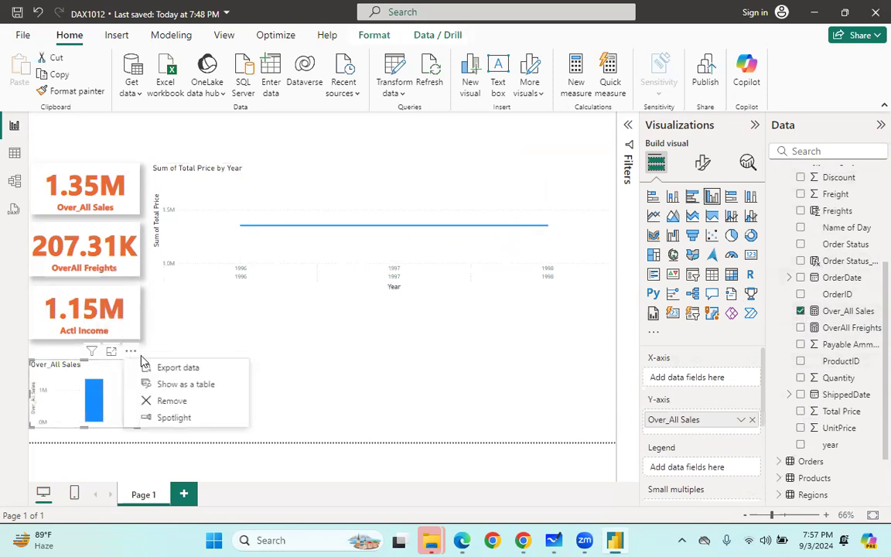
pyautogui.click(165, 404)
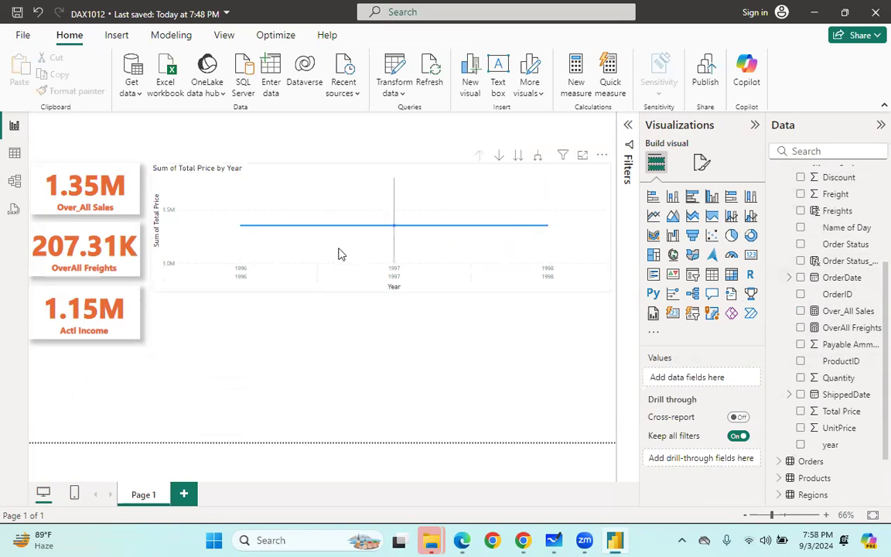
# - Replace Total Price with the Over_All Sales measure as the line chart's Y-axis value
pyautogui.click(339, 253)
pyautogui.click(801, 411)
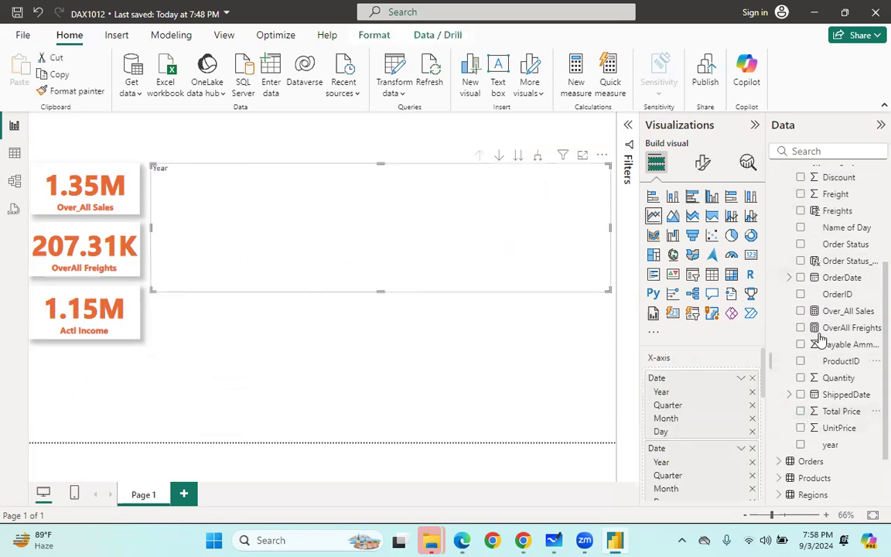
pyautogui.click(801, 311)
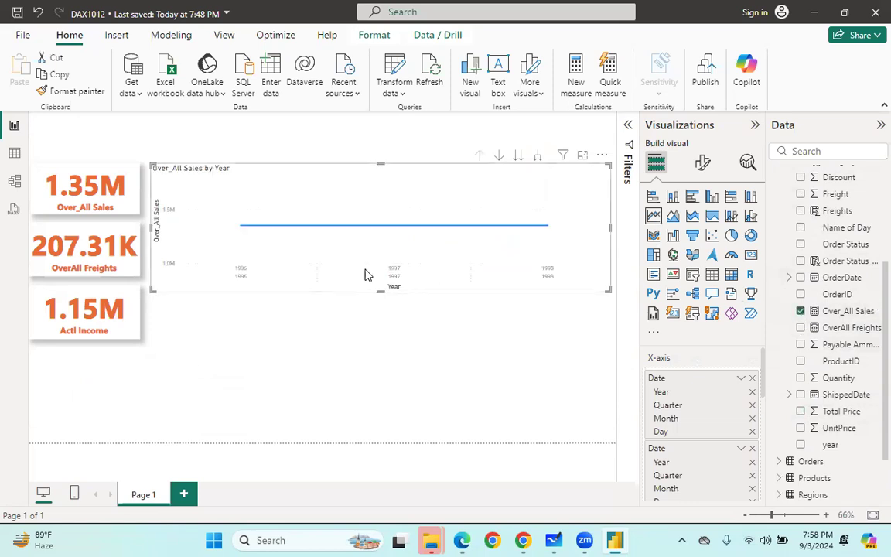
# - Drill the Over_All Sales line chart down its date hierarchy to the month and day levels
pyautogui.scroll(3, 809, 317)
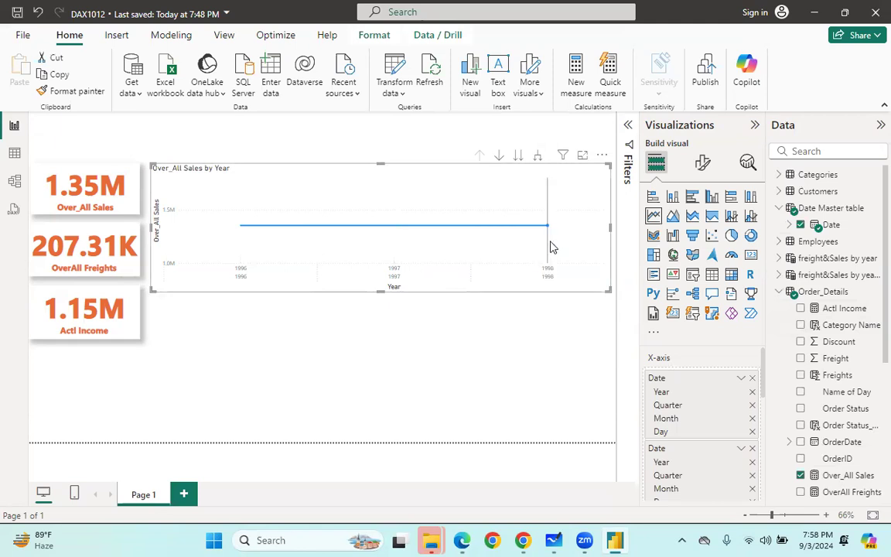
pyautogui.click(499, 156)
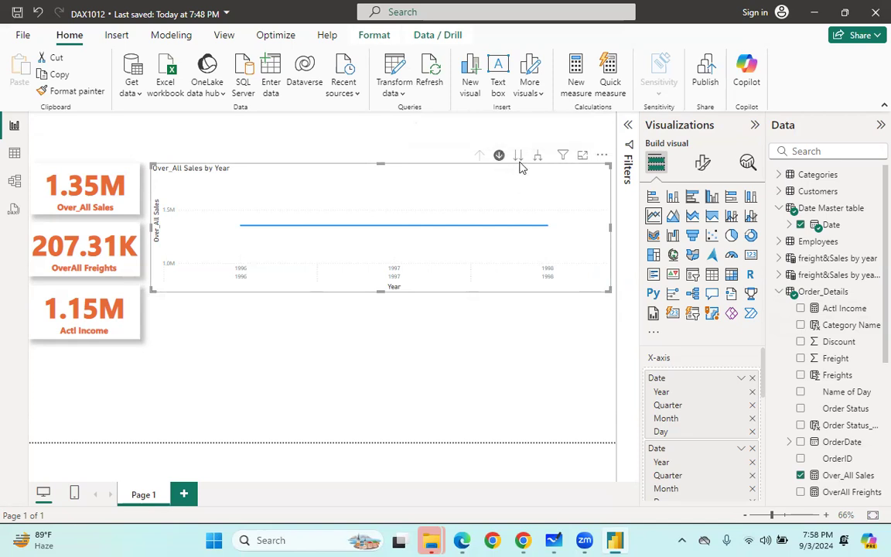
pyautogui.click(519, 159)
pyautogui.click(519, 159)
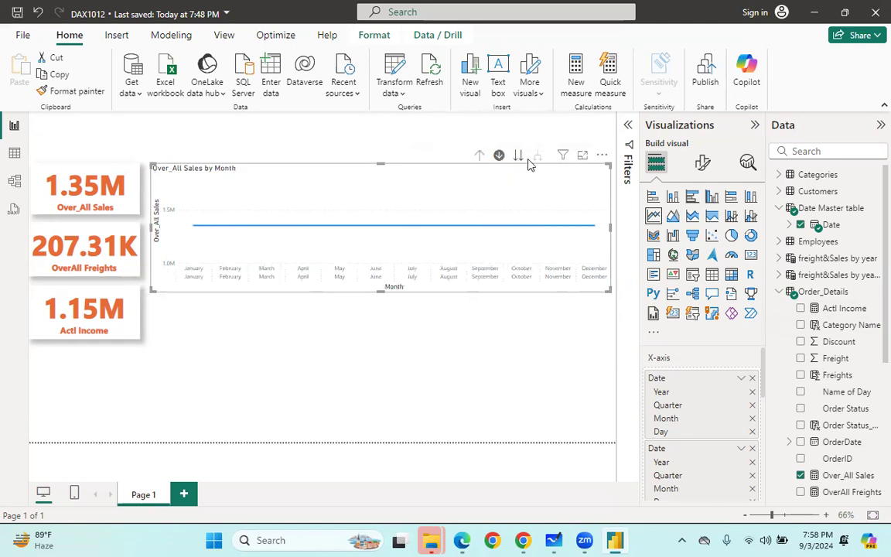
pyautogui.click(514, 158)
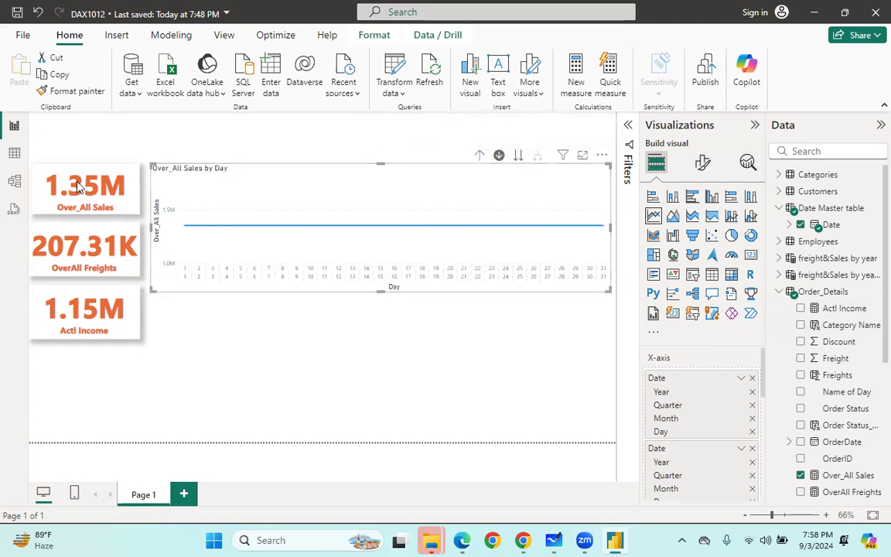
# - Examine the yearly sales figures in the freight&Sales by year table, and return to the report page
pyautogui.click(17, 179)
pyautogui.click(15, 153)
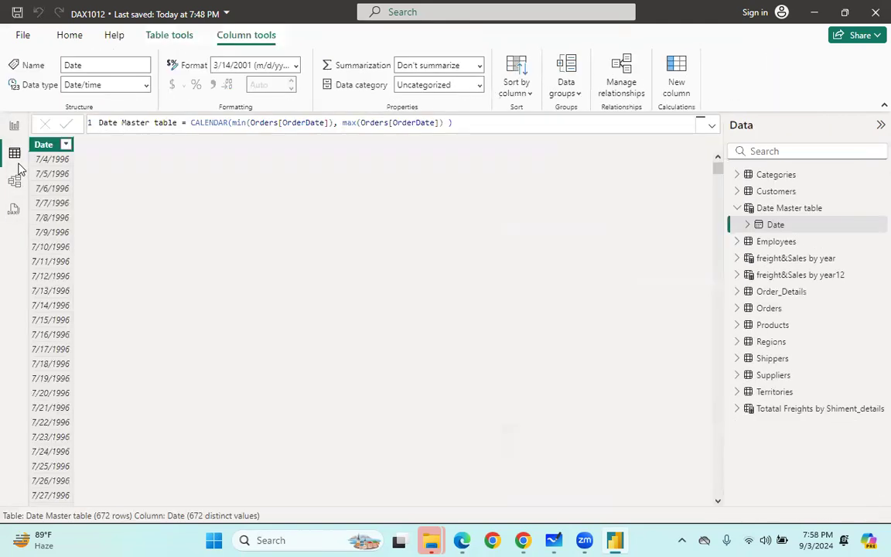
pyautogui.click(766, 258)
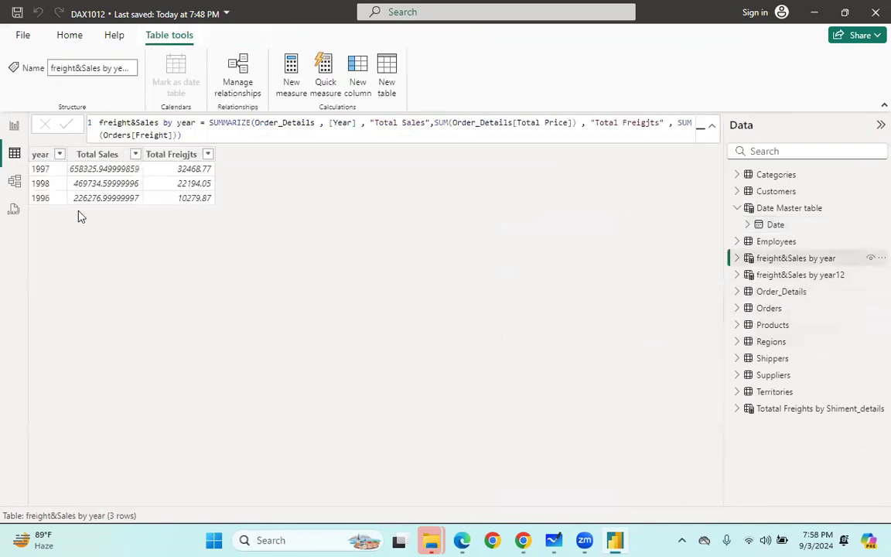
pyautogui.click(14, 125)
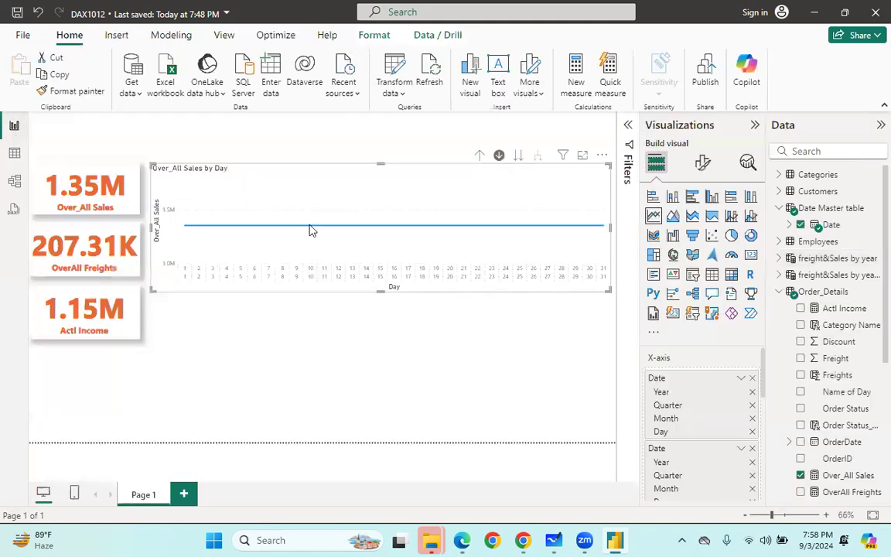
# - Re-add the Date Master table's Date field to the line chart's X-axis, and replace Over_All Sales with Total Price as the Y-axis value
pyautogui.click(801, 224)
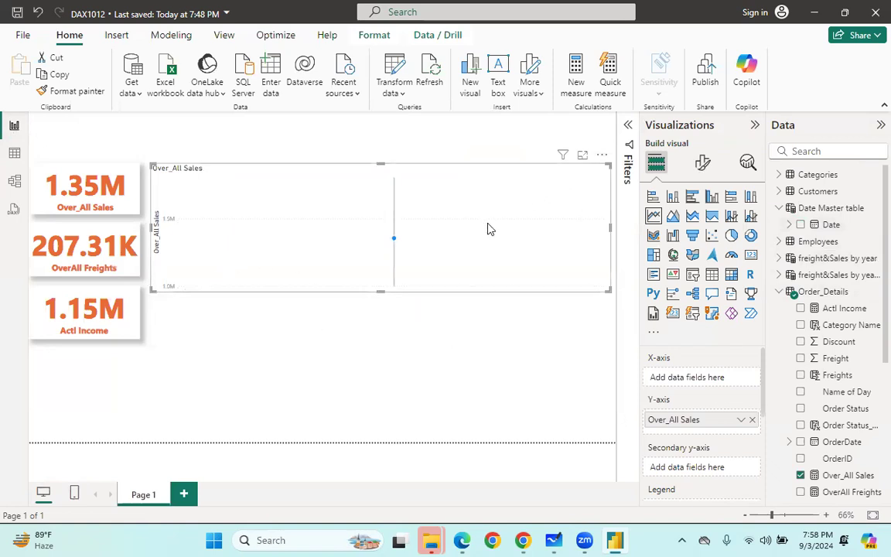
pyautogui.click(800, 225)
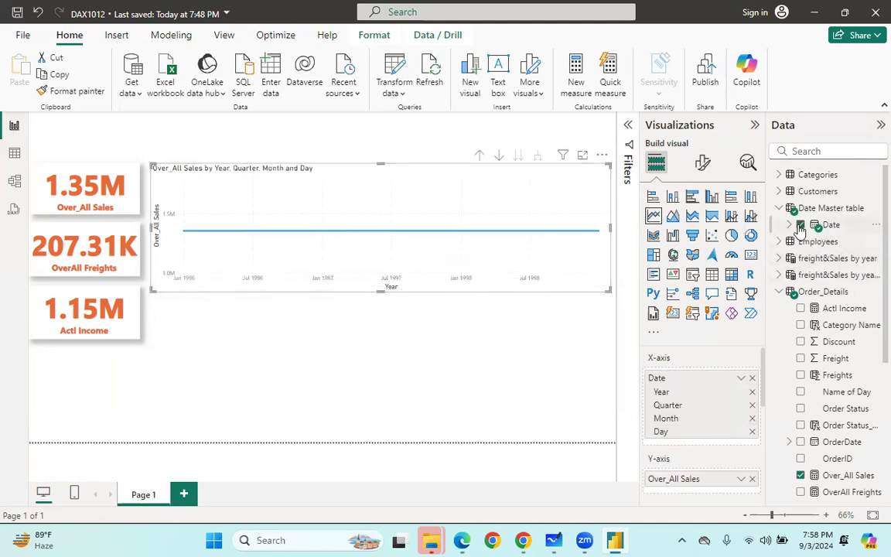
pyautogui.click(792, 298)
pyautogui.scroll(-3, 801, 402)
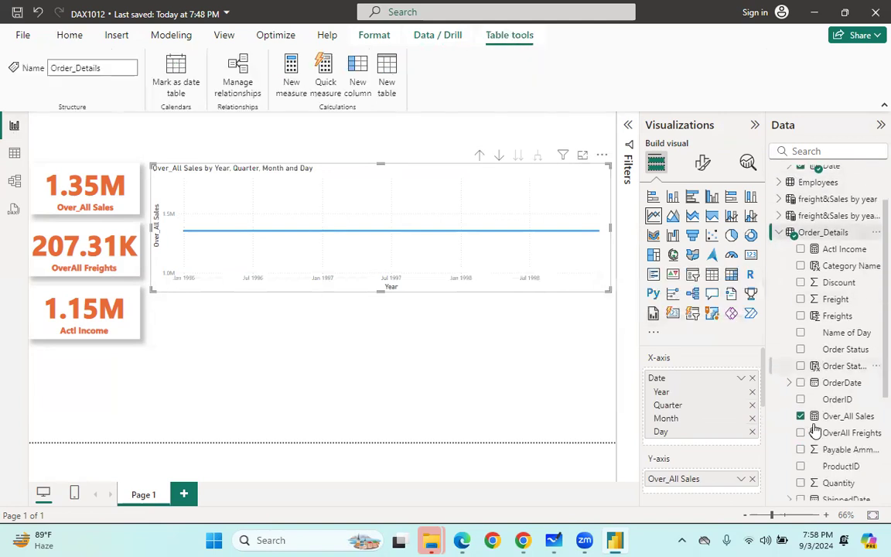
pyautogui.click(801, 407)
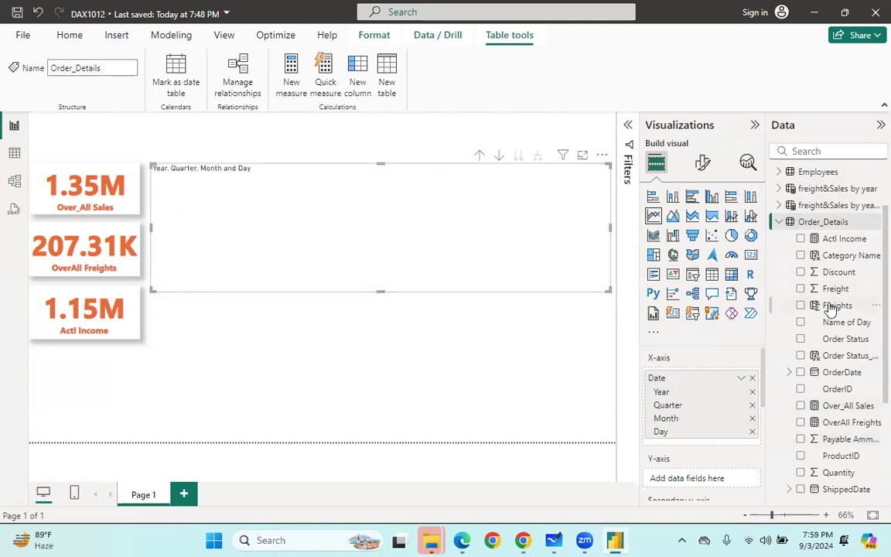
pyautogui.scroll(-6, 820, 363)
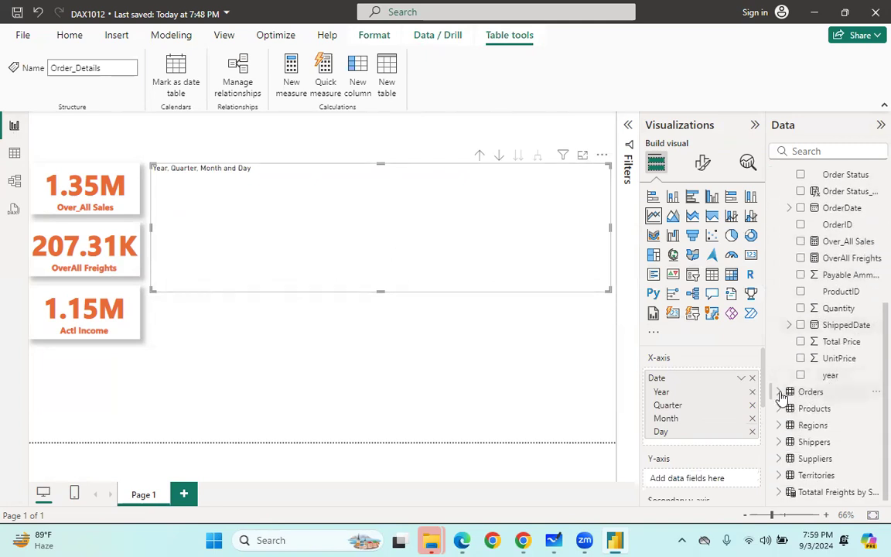
pyautogui.click(780, 392)
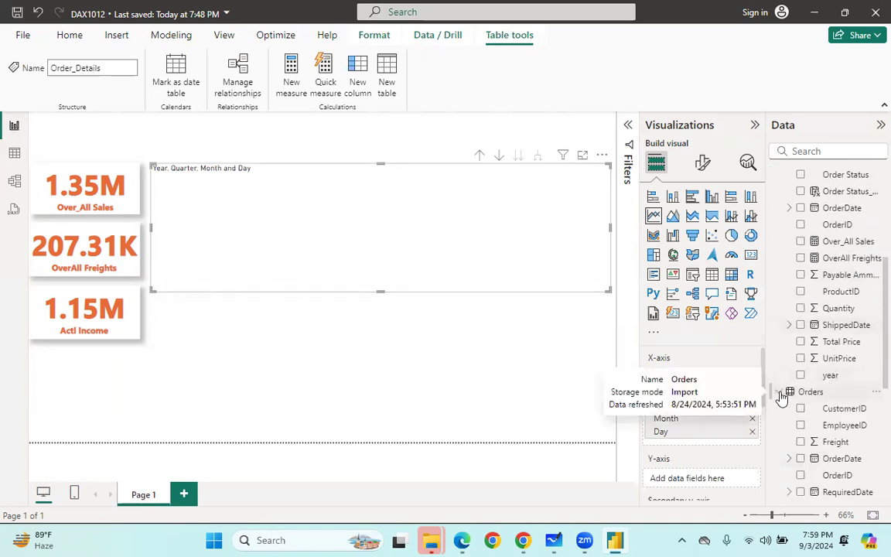
pyautogui.click(800, 343)
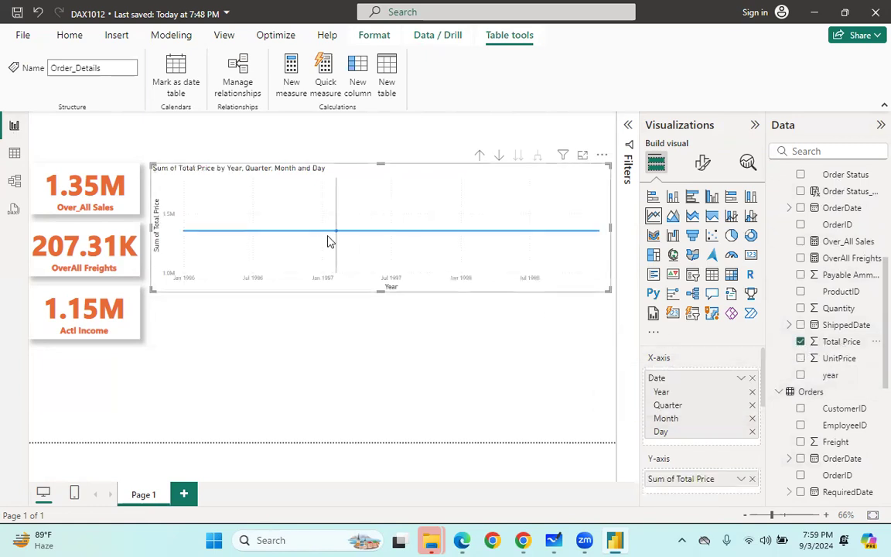
pyautogui.click(480, 155)
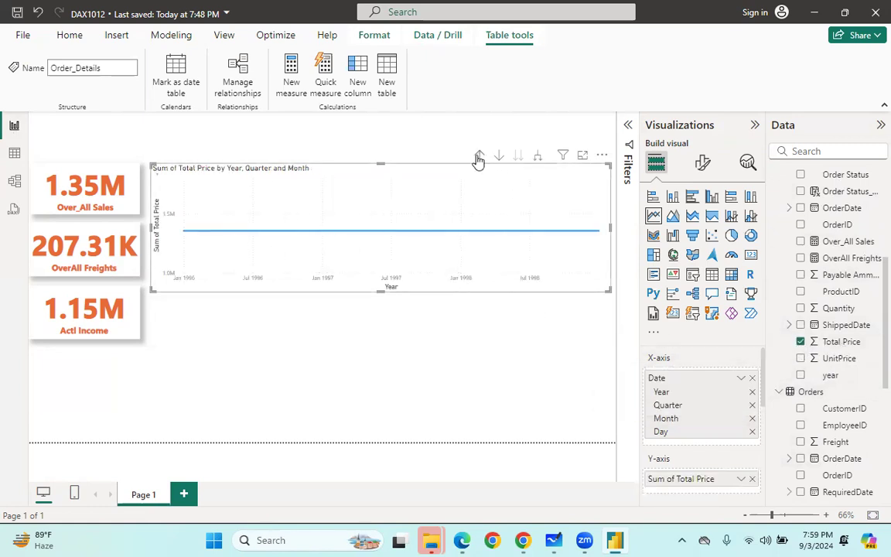
pyautogui.click(537, 156)
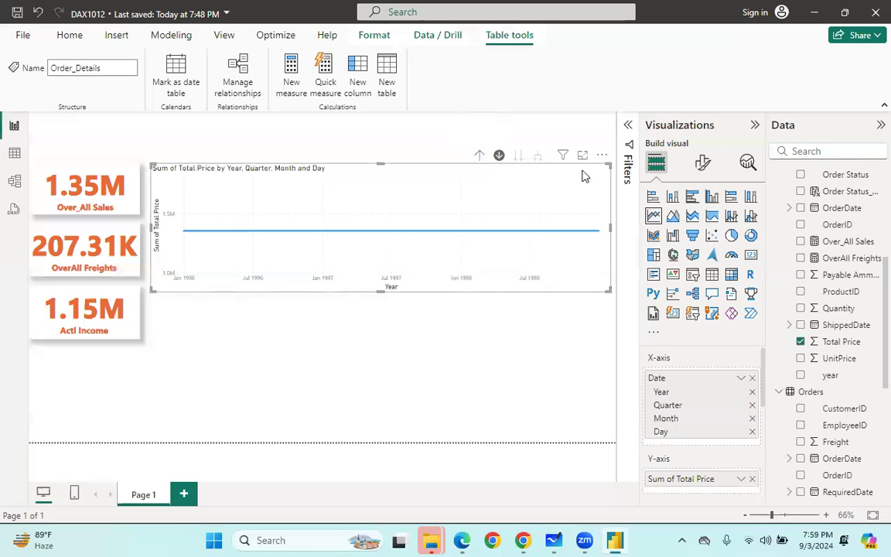
# - Remove the existing line chart and insert a new empty one, filling the width of the page beside the cards
pyautogui.click(602, 155)
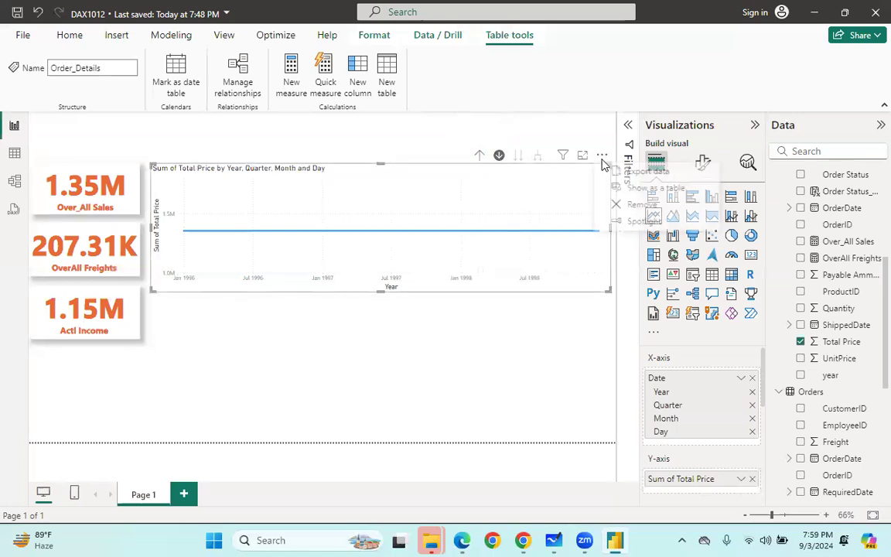
pyautogui.click(642, 205)
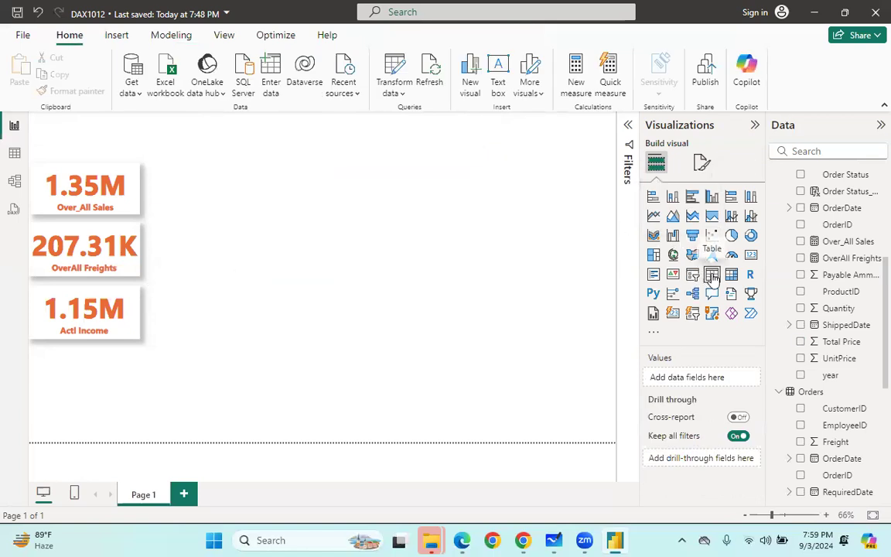
pyautogui.click(655, 217)
pyautogui.moveTo(119, 365); pyautogui.dragTo(239, 172)
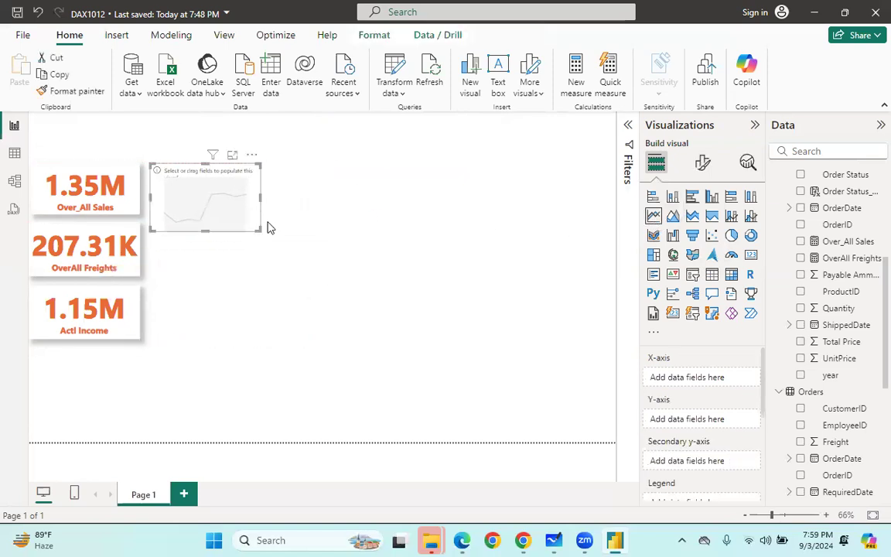
pyautogui.moveTo(261, 229); pyautogui.dragTo(615, 285)
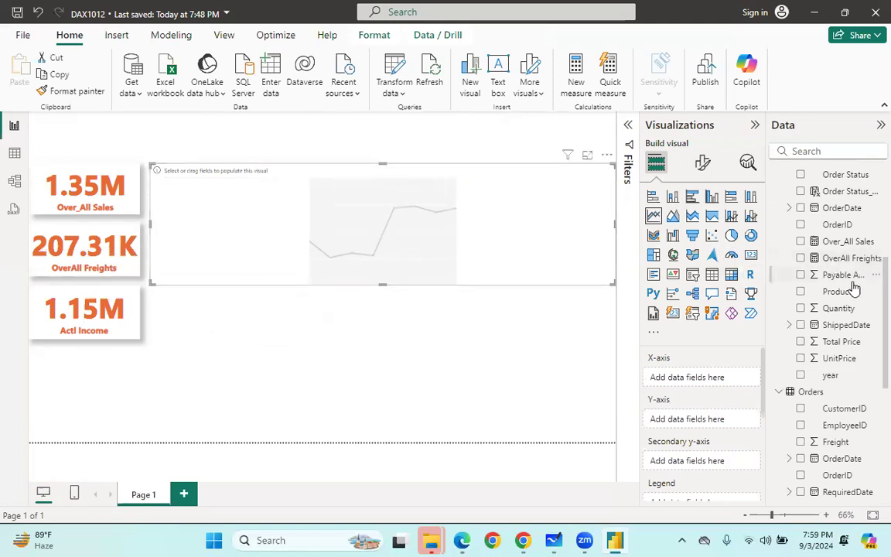
# - Check the Date column of the Date Master table in the table data, and return to the report page
pyautogui.scroll(5, 789, 298)
pyautogui.scroll(-3, 805, 348)
pyautogui.scroll(4, 804, 348)
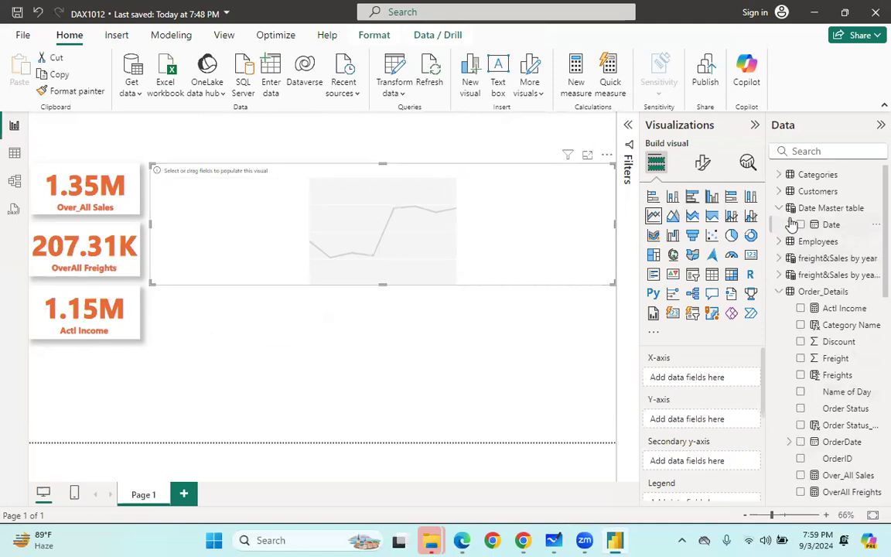
pyautogui.click(14, 152)
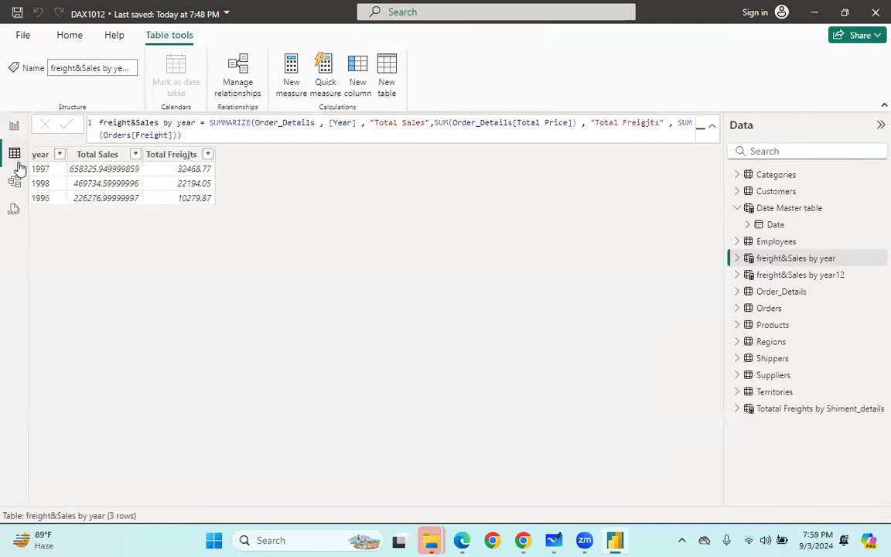
pyautogui.click(775, 225)
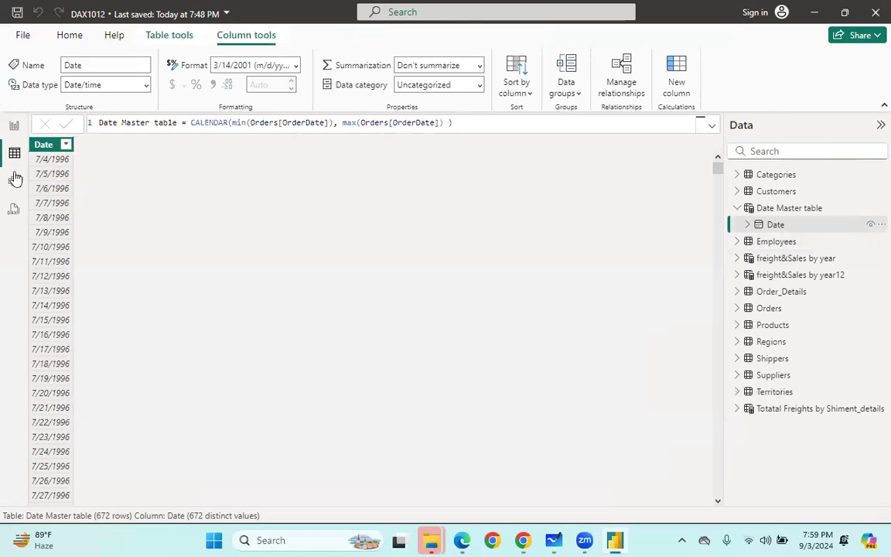
pyautogui.click(14, 126)
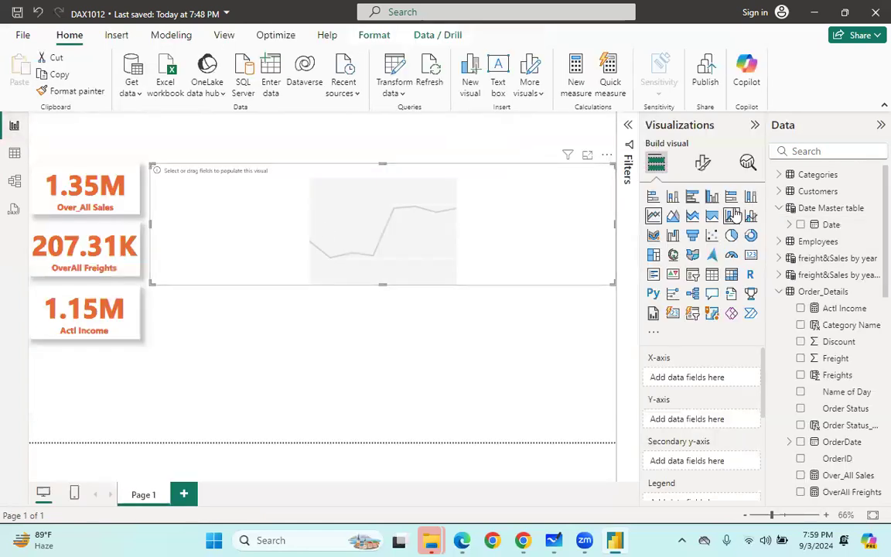
# - Plot the Over_All Sales measure against the Date Master table's Date field in the new line chart
pyautogui.moveTo(810, 229); pyautogui.dragTo(458, 239)
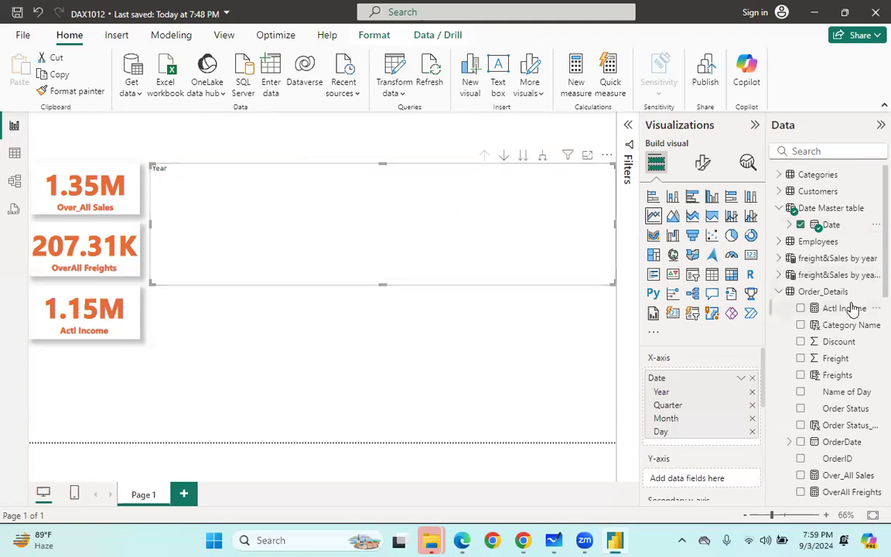
pyautogui.scroll(-5, 843, 317)
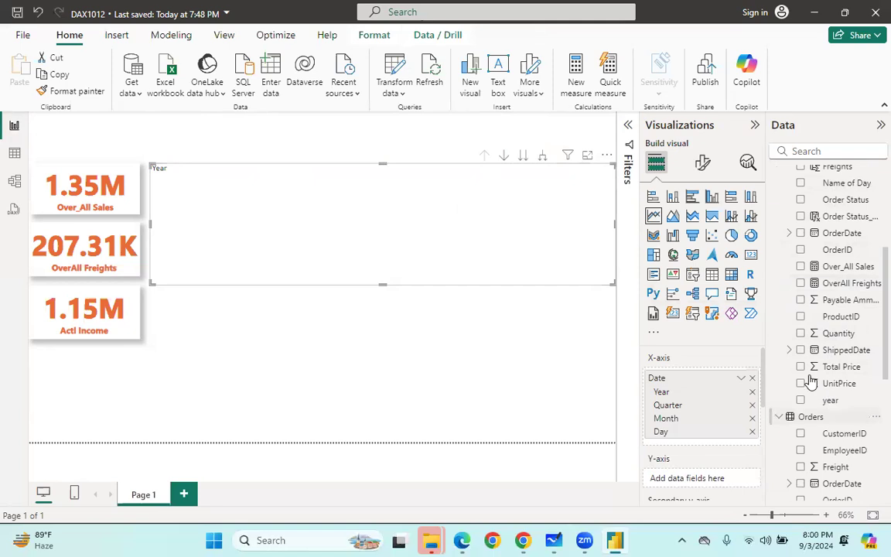
pyautogui.click(801, 267)
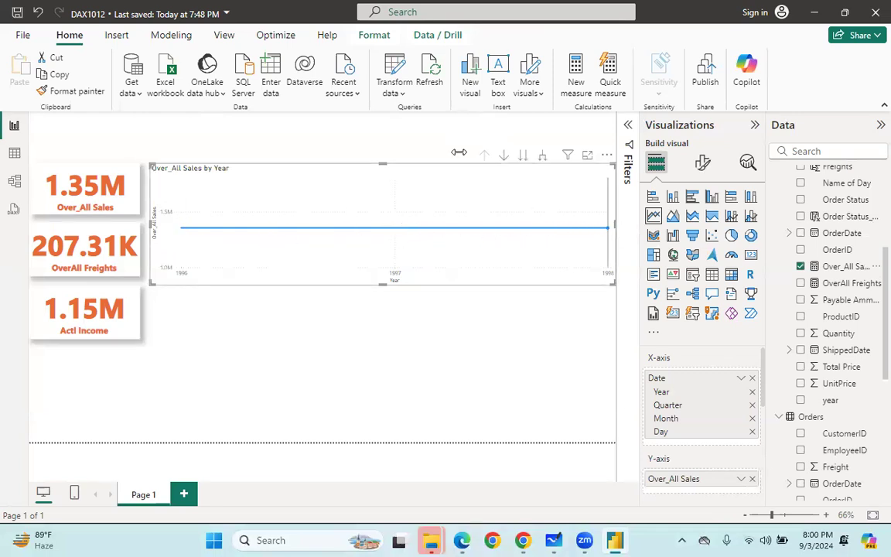
# - Drill the new line chart down to the month and day levels, and drill back up to years
pyautogui.click(526, 157)
pyautogui.click(526, 159)
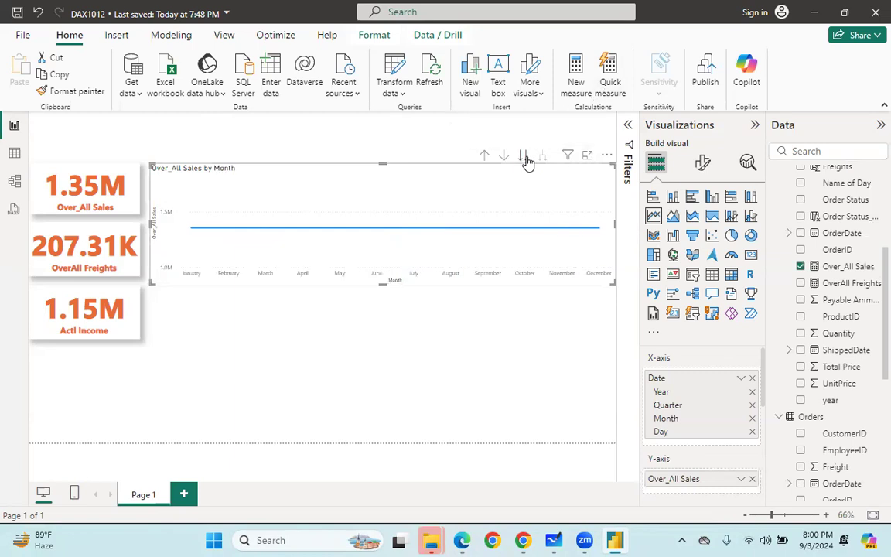
pyautogui.click(527, 159)
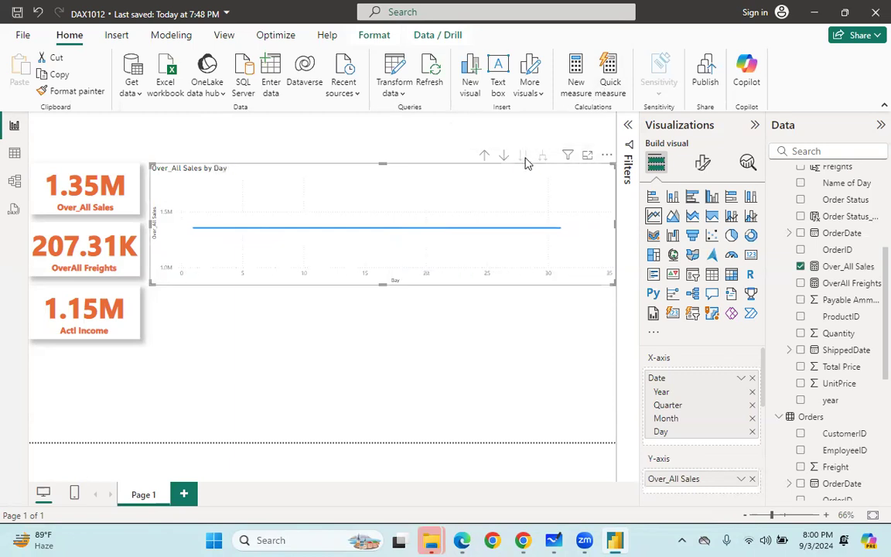
pyautogui.click(486, 158)
pyautogui.click(485, 158)
pyautogui.click(485, 158)
pyautogui.click(605, 156)
pyautogui.click(603, 155)
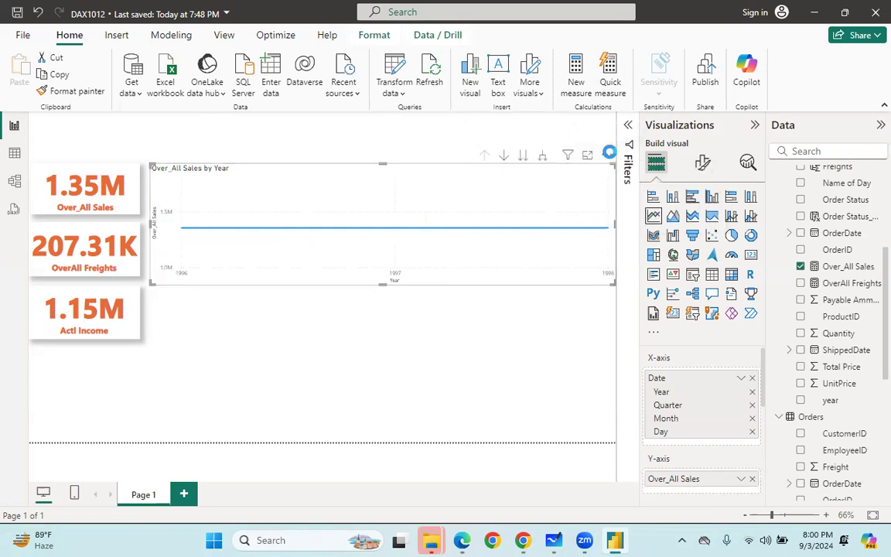
pyautogui.click(622, 354)
pyautogui.click(607, 159)
pyautogui.click(516, 256)
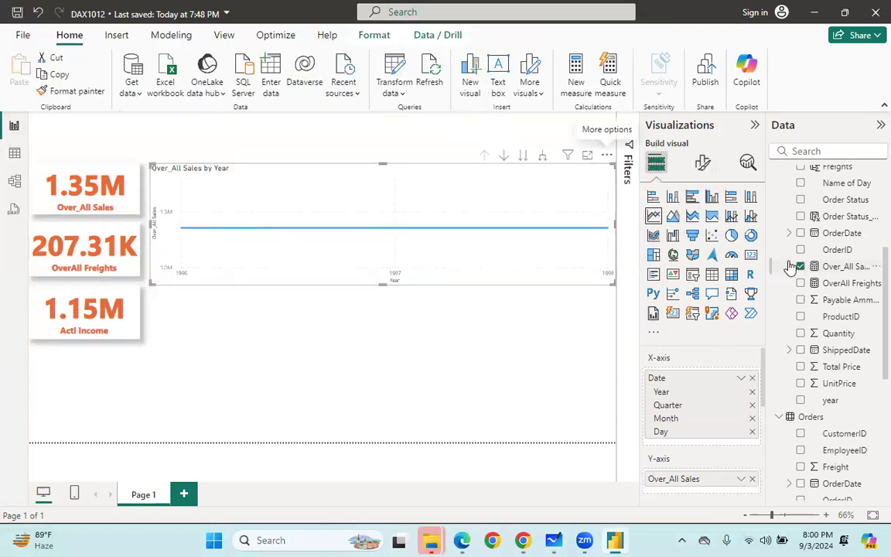
# - Remove Over_All Sales from the line chart's Y-axis, and open the Order_Details table's data
pyautogui.click(802, 265)
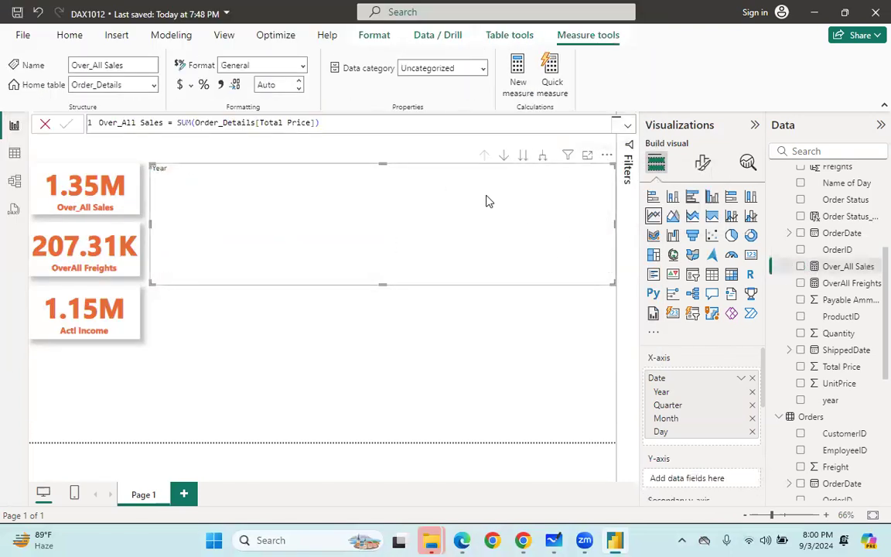
pyautogui.scroll(5, 835, 246)
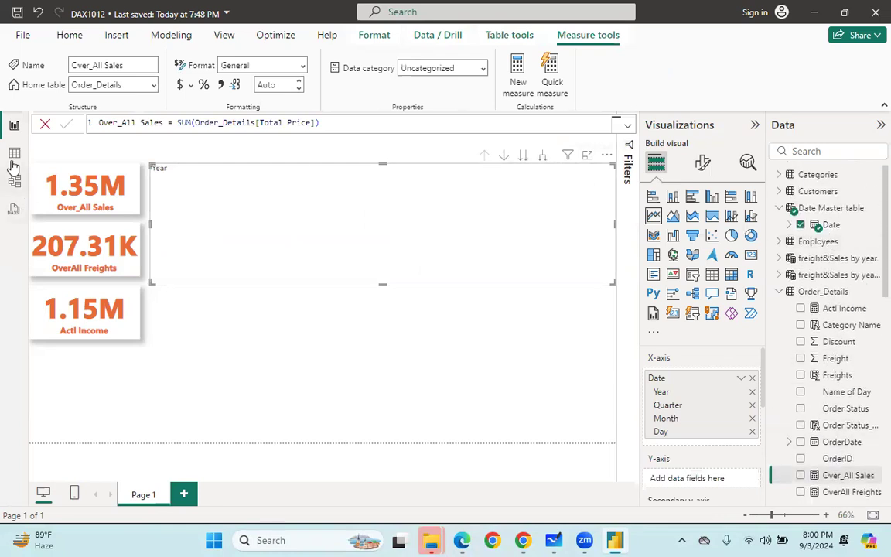
pyautogui.click(14, 153)
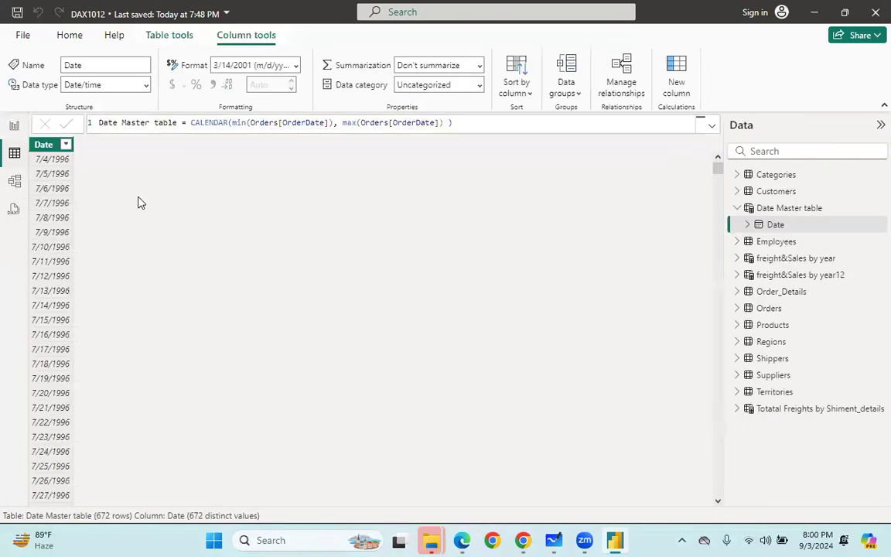
pyautogui.click(783, 292)
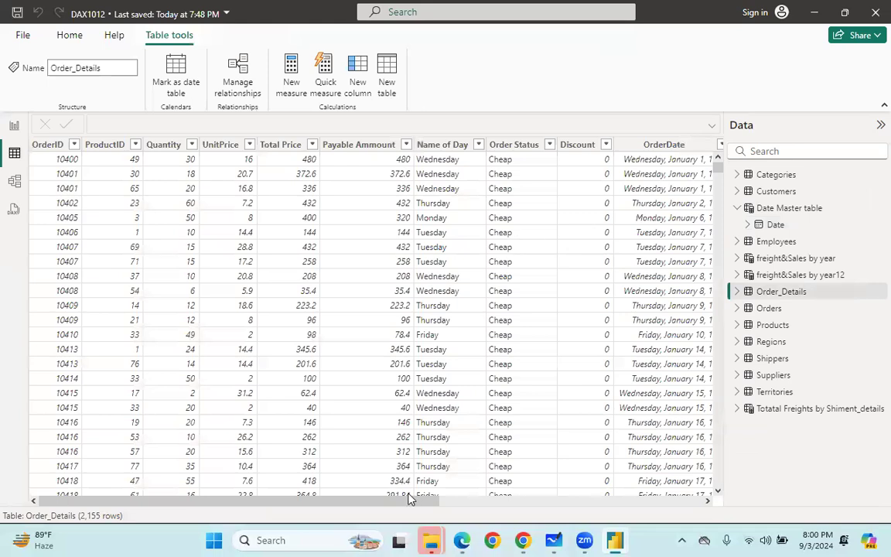
# - Examine the Order_Details columns, especially Total Price, in the table data, and return to the report page
pyautogui.moveTo(410, 499); pyautogui.dragTo(674, 499)
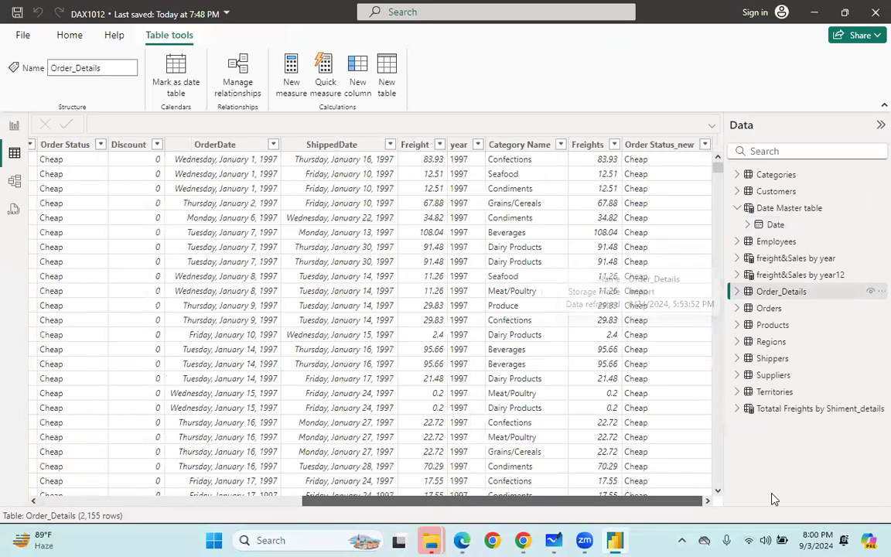
pyautogui.moveTo(656, 501); pyautogui.dragTo(391, 500)
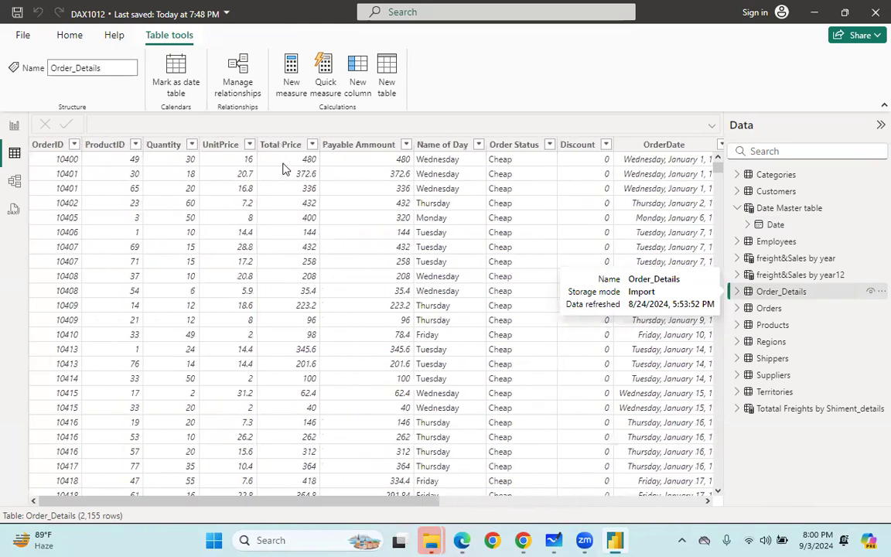
pyautogui.click(283, 170)
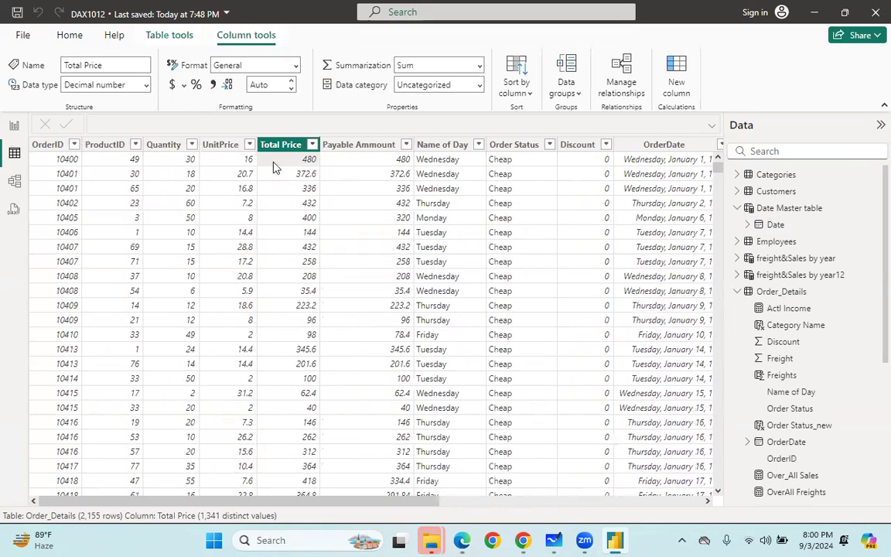
pyautogui.click(272, 151)
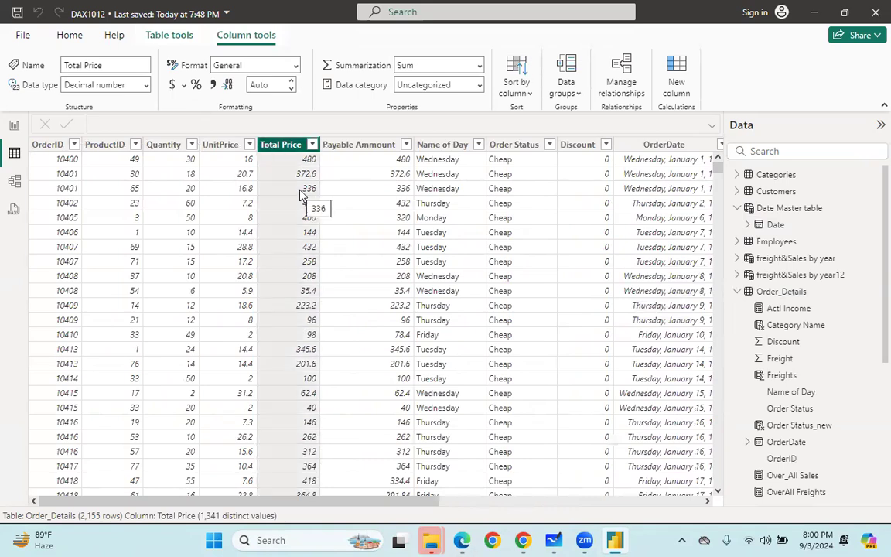
pyautogui.click(14, 126)
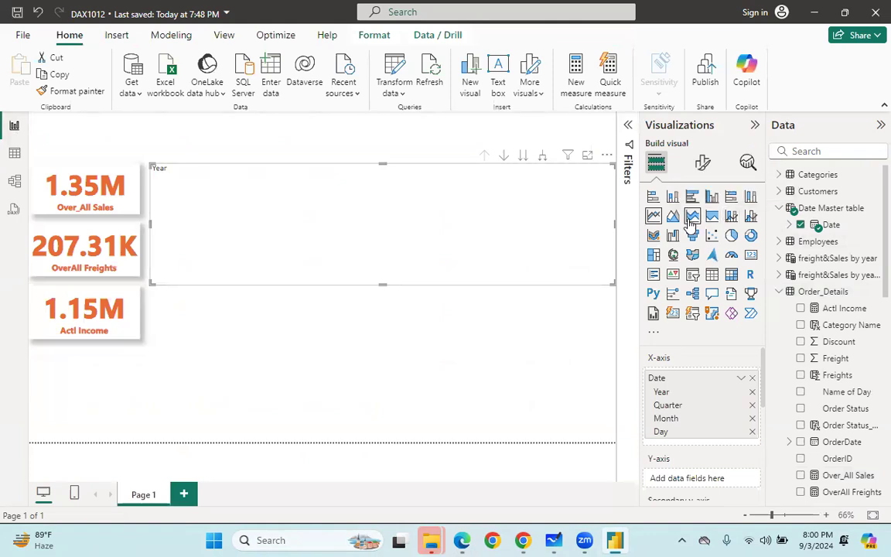
# - Remove the Date Master table's Date field from the line chart
pyautogui.click(523, 354)
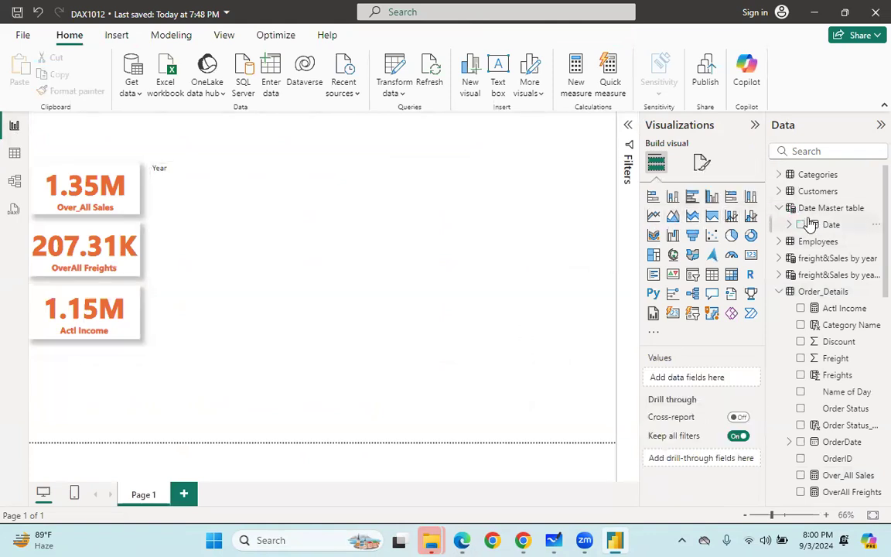
pyautogui.click(374, 219)
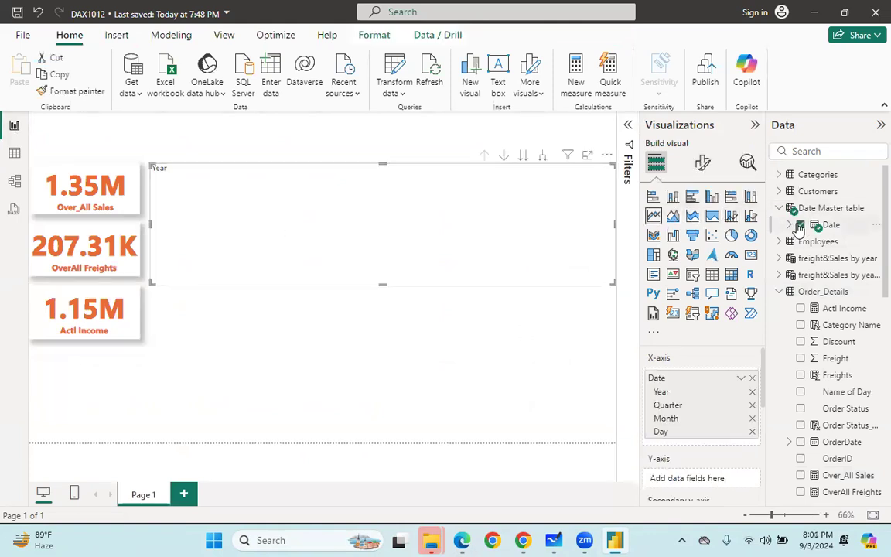
pyautogui.click(801, 224)
pyautogui.click(380, 324)
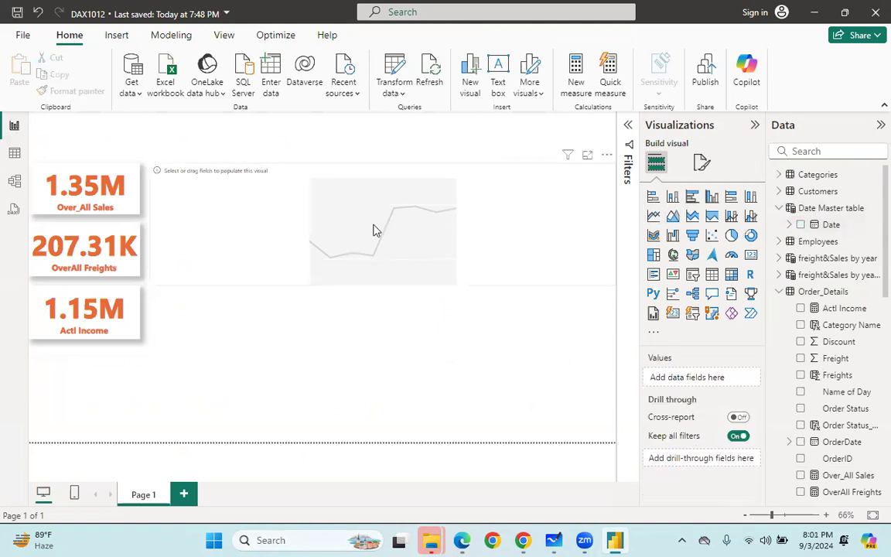
pyautogui.scroll(-3, 801, 402)
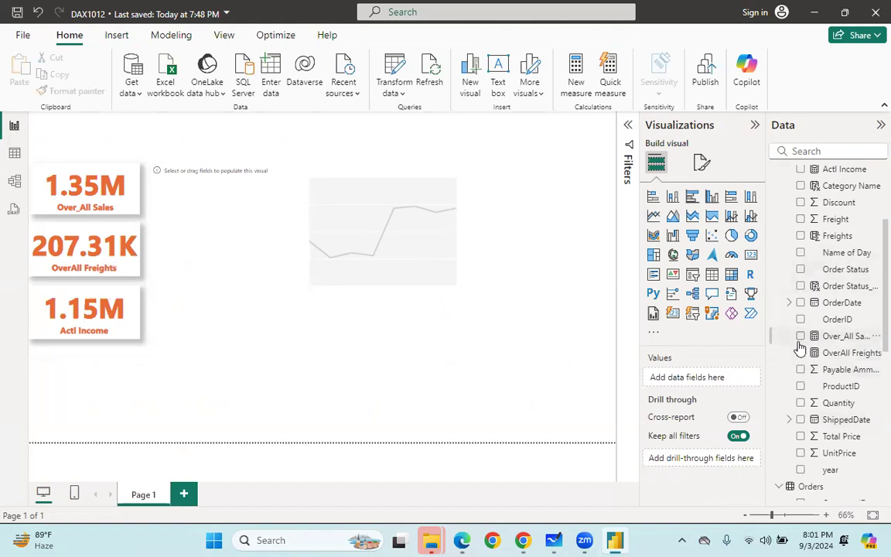
pyautogui.click(801, 338)
pyautogui.click(132, 352)
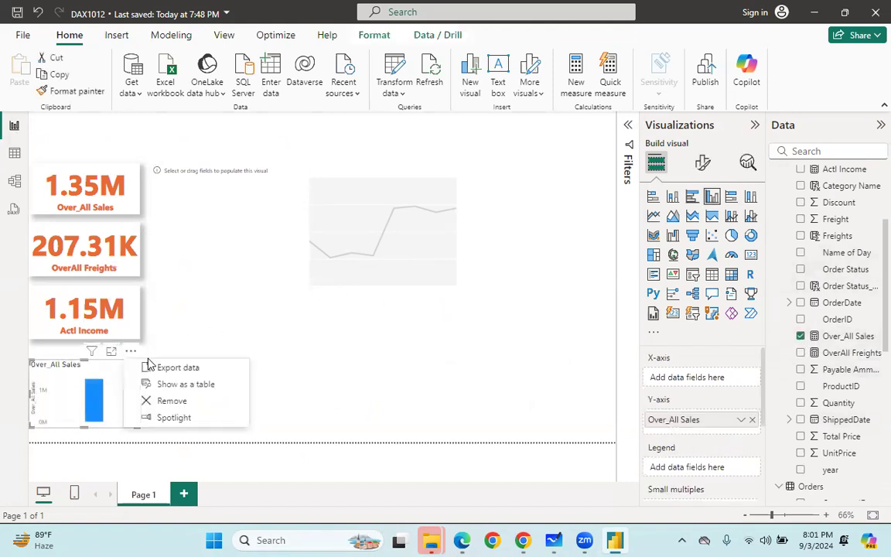
# - Plot Over_All Sales in the emptied line chart again, with the Date Master table's Date field on the X-axis
pyautogui.click(378, 265)
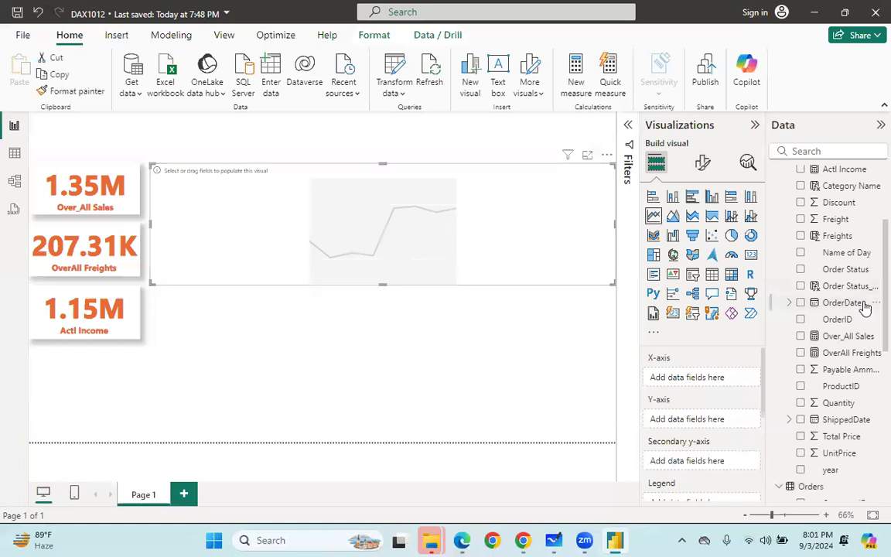
pyautogui.click(801, 336)
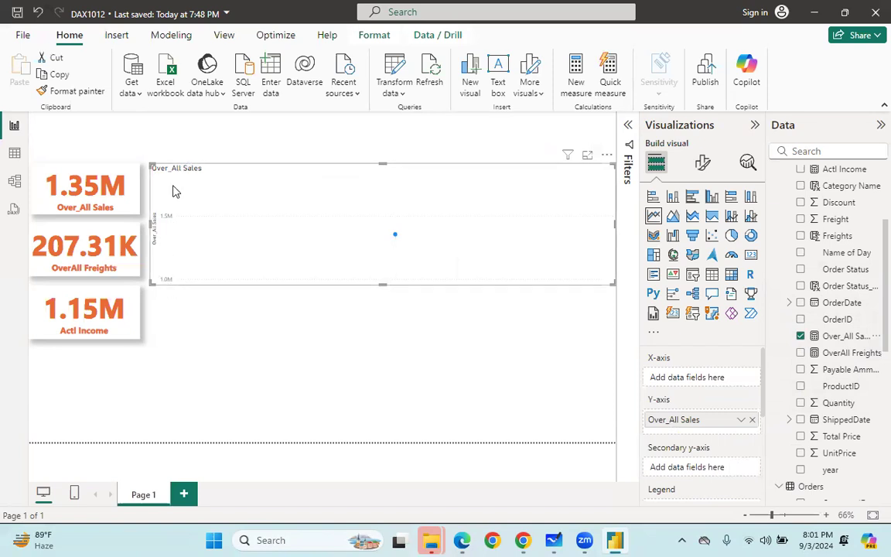
pyautogui.scroll(1, 814, 262)
pyautogui.scroll(4, 814, 262)
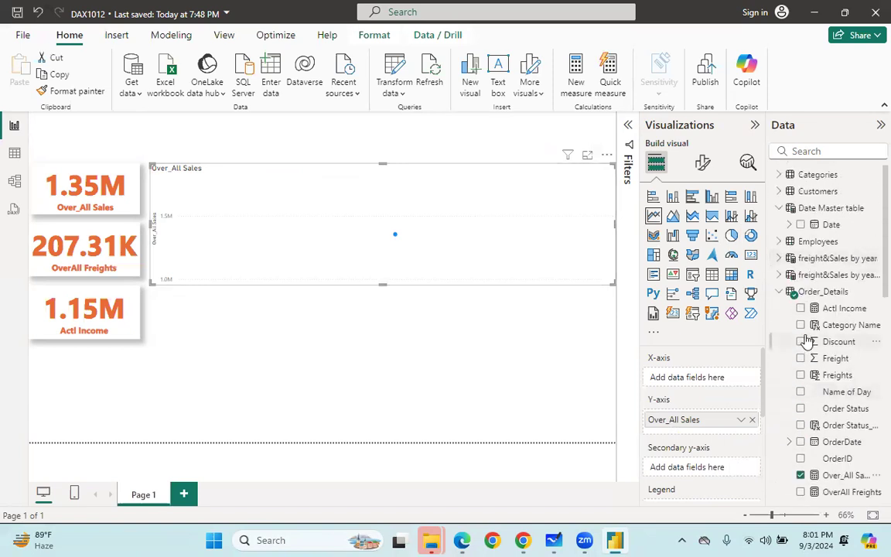
pyautogui.scroll(-4, 807, 341)
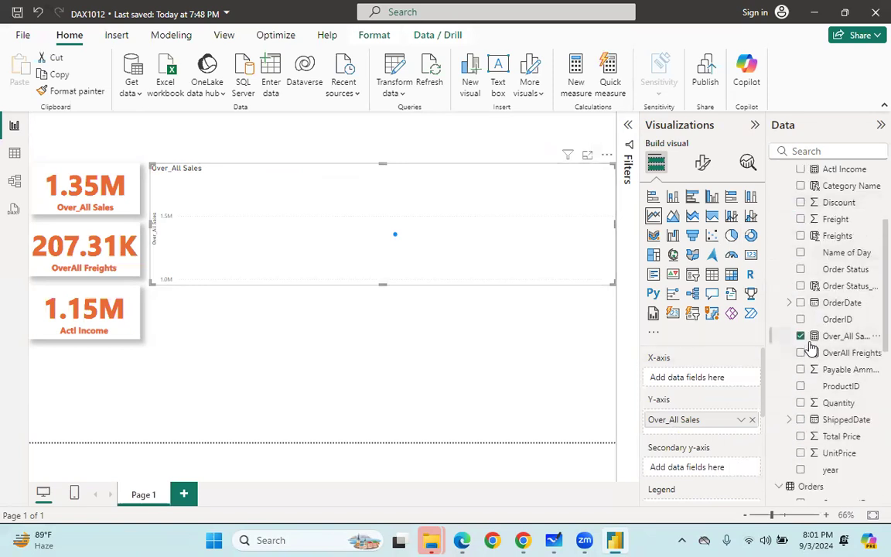
pyautogui.scroll(4, 810, 343)
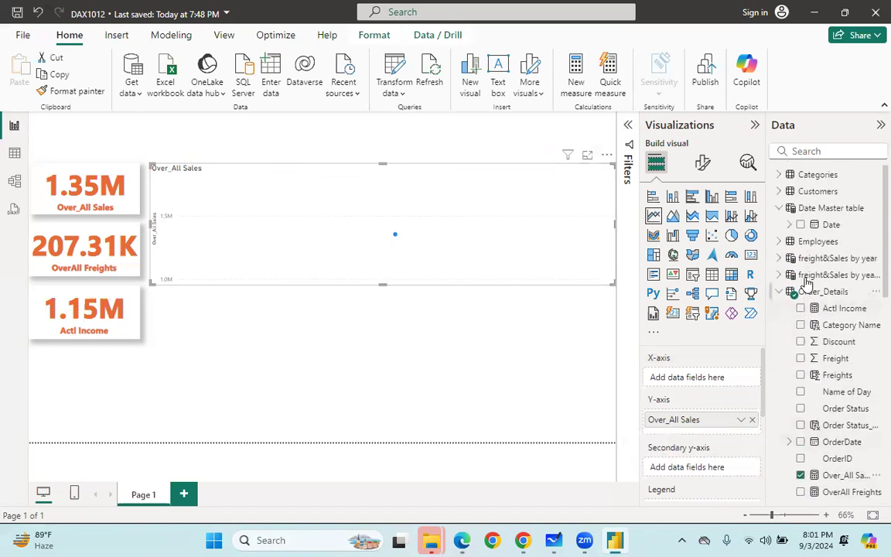
pyautogui.click(802, 225)
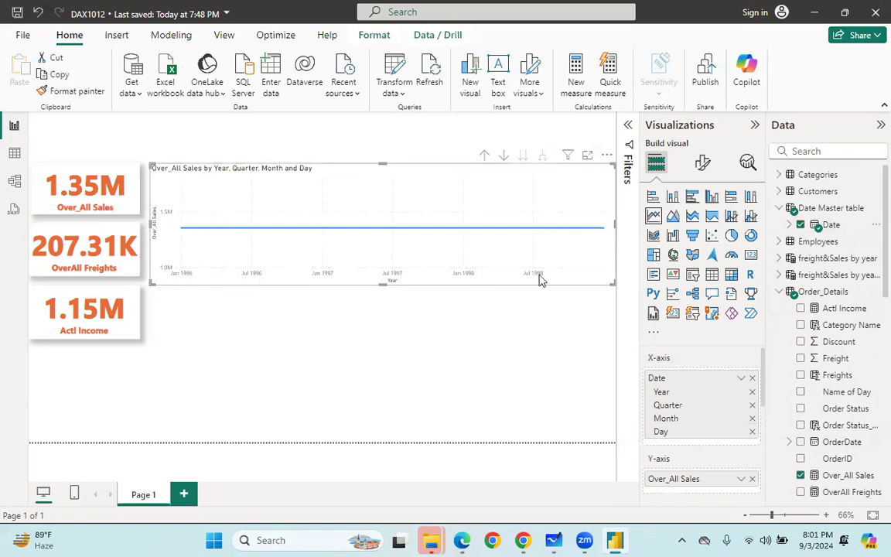
# - Show the line chart's Over_All Sales values as percent of grand total
pyautogui.scroll(-3, 740, 398)
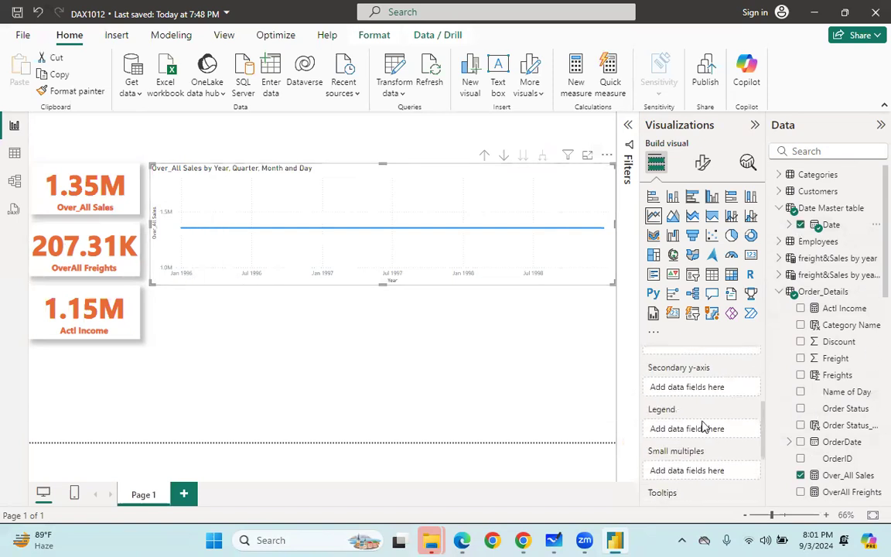
pyautogui.scroll(4, 704, 427)
pyautogui.scroll(-2, 705, 427)
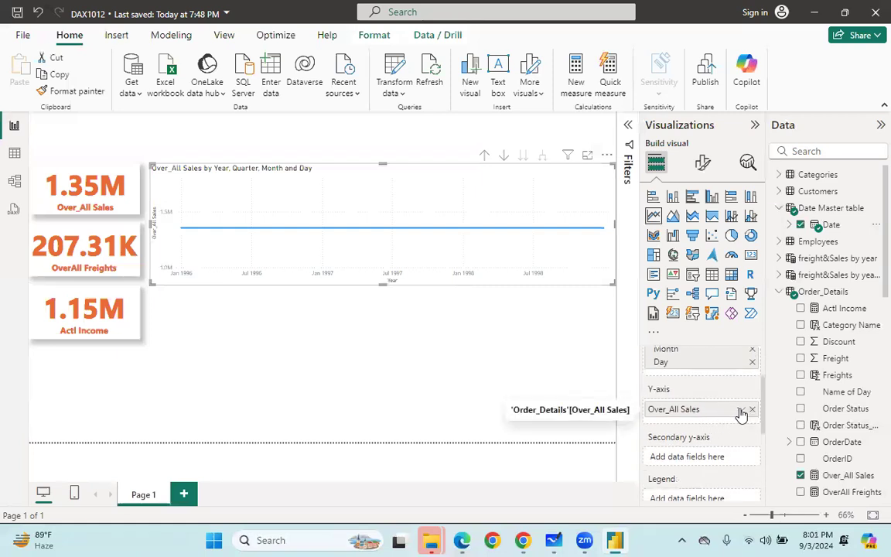
pyautogui.scroll(-2, 712, 429)
pyautogui.scroll(1, 715, 387)
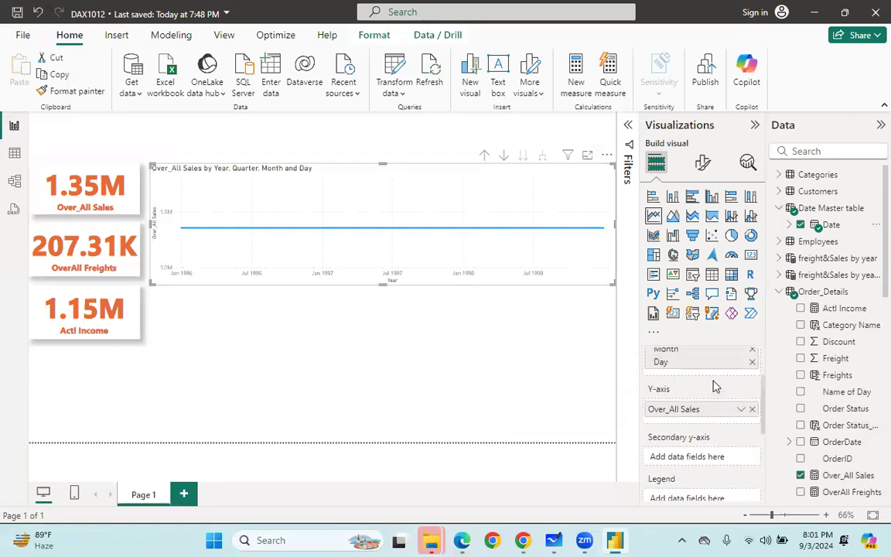
pyautogui.rightClick(741, 410)
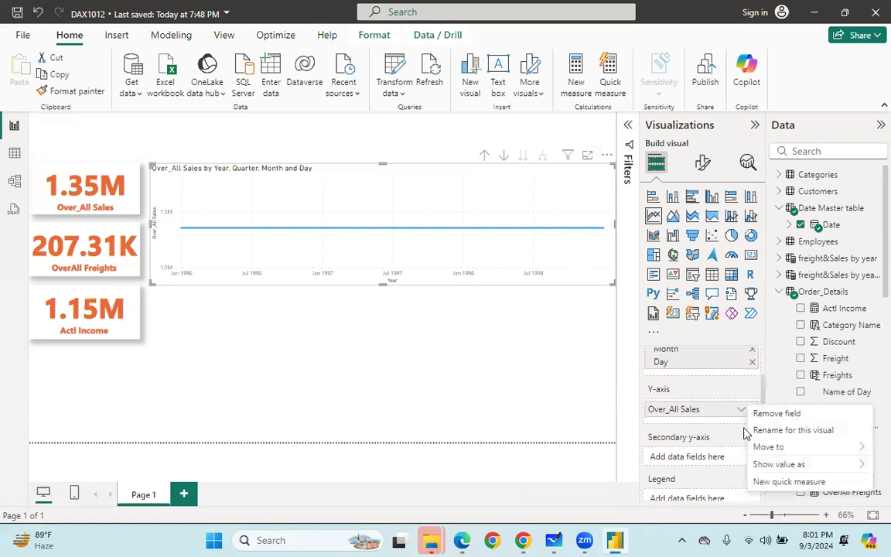
pyautogui.moveTo(780, 462)
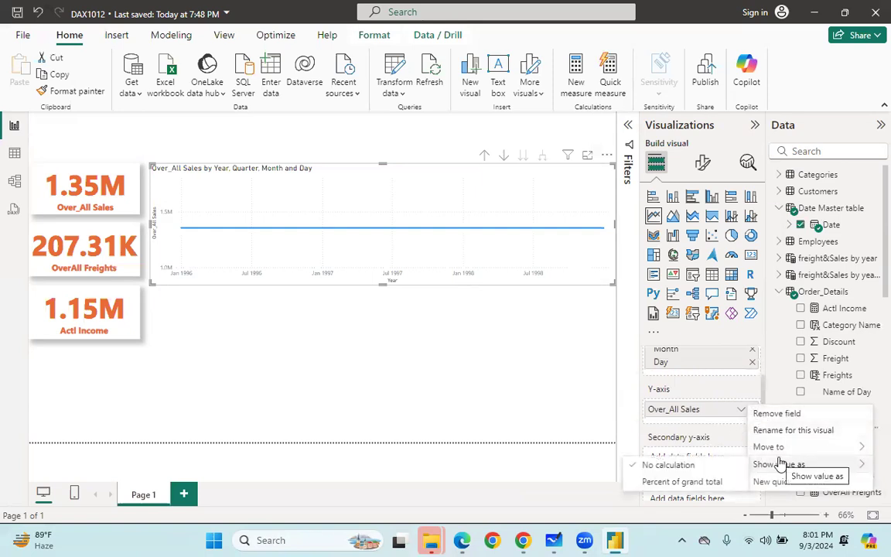
pyautogui.click(685, 481)
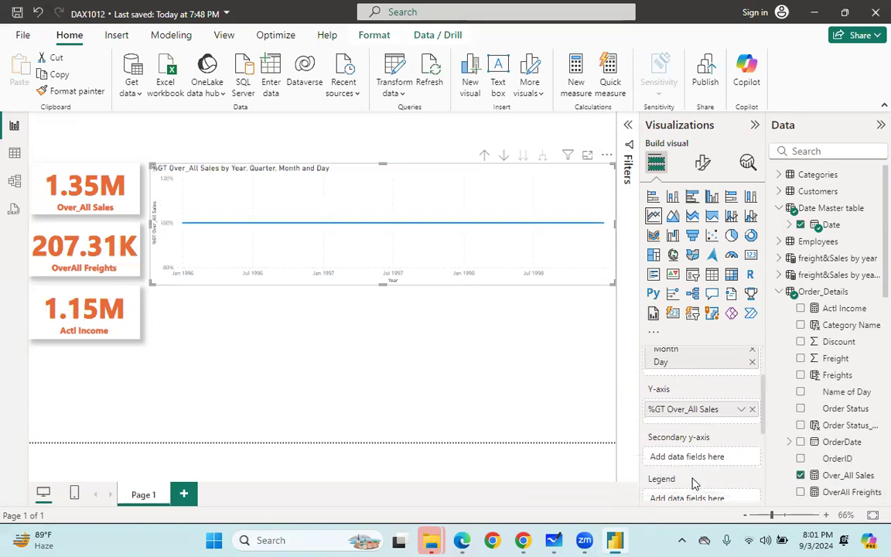
# - Undo the percent of grand total calculation, and drill the line chart up to the year level
pyautogui.click(456, 351)
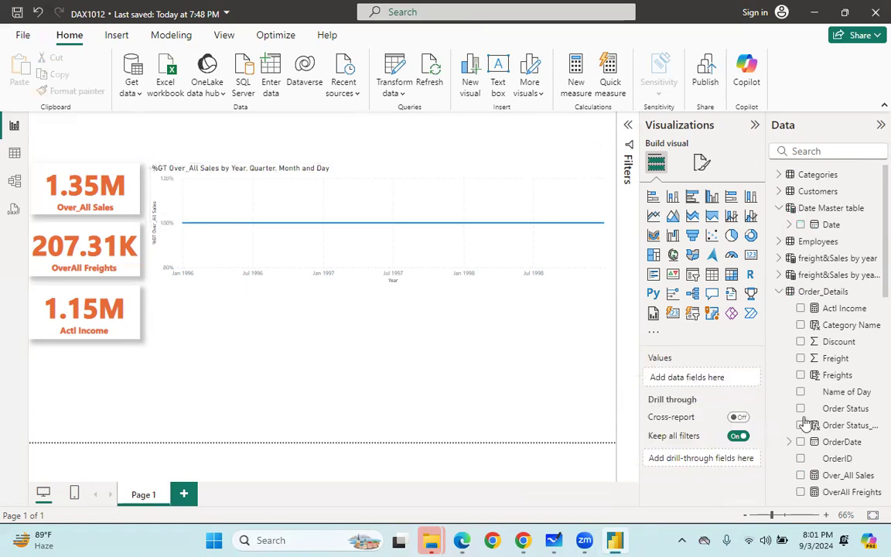
pyautogui.hotkey('ctrl', 'z')
pyautogui.click(336, 238)
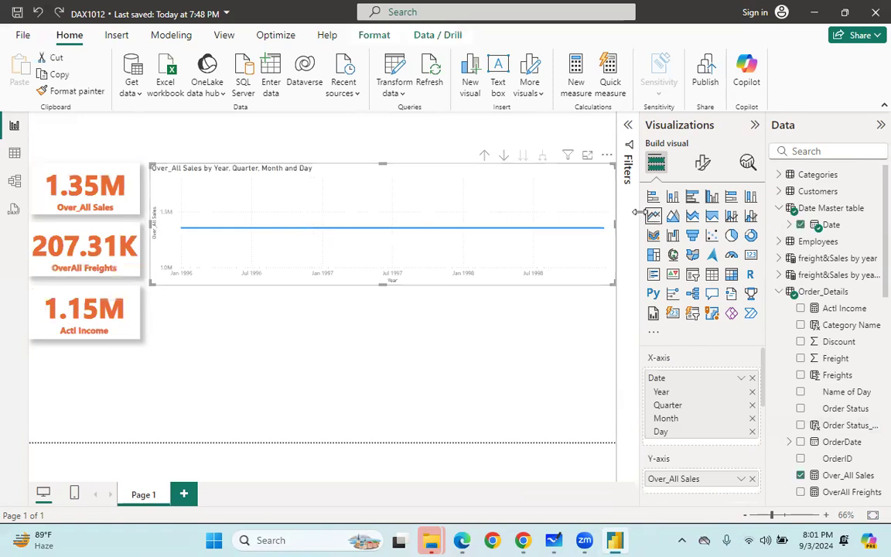
pyautogui.click(485, 157)
pyautogui.click(485, 157)
pyautogui.click(485, 157)
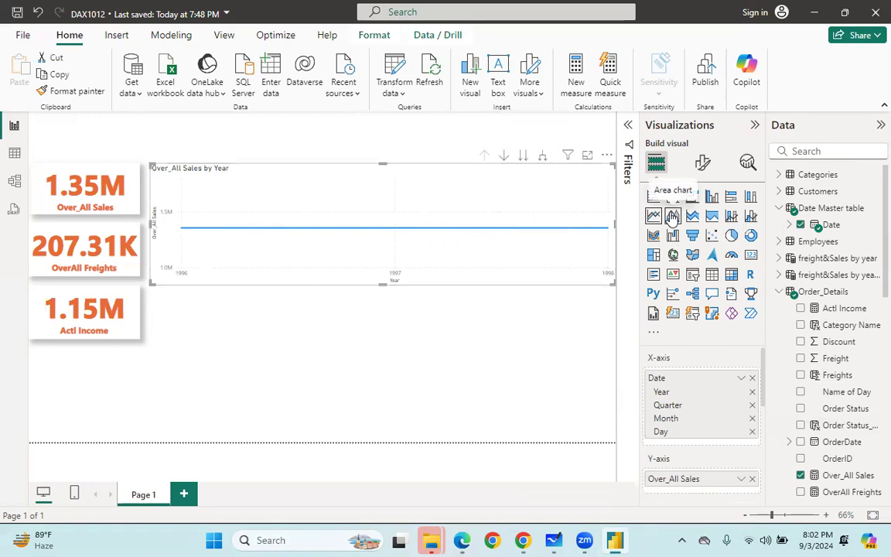
pyautogui.click(604, 158)
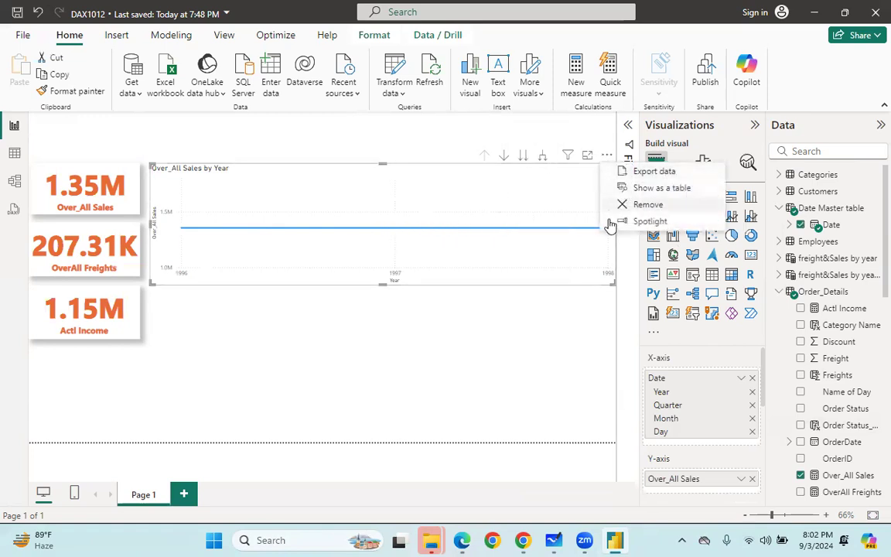
pyautogui.click(542, 298)
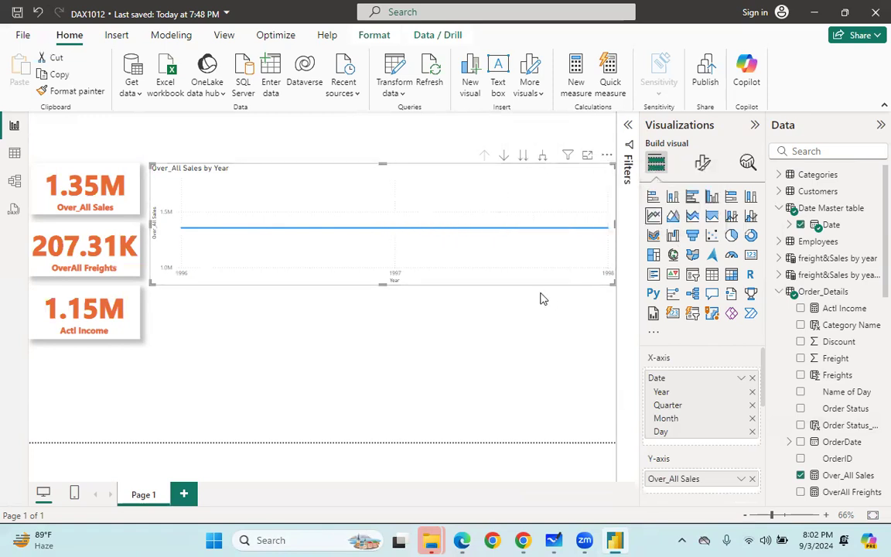
# - Try the Over_All Sales by Year visual as a stacked area chart and as combined line and column charts, and remove it from the page
pyautogui.click(693, 218)
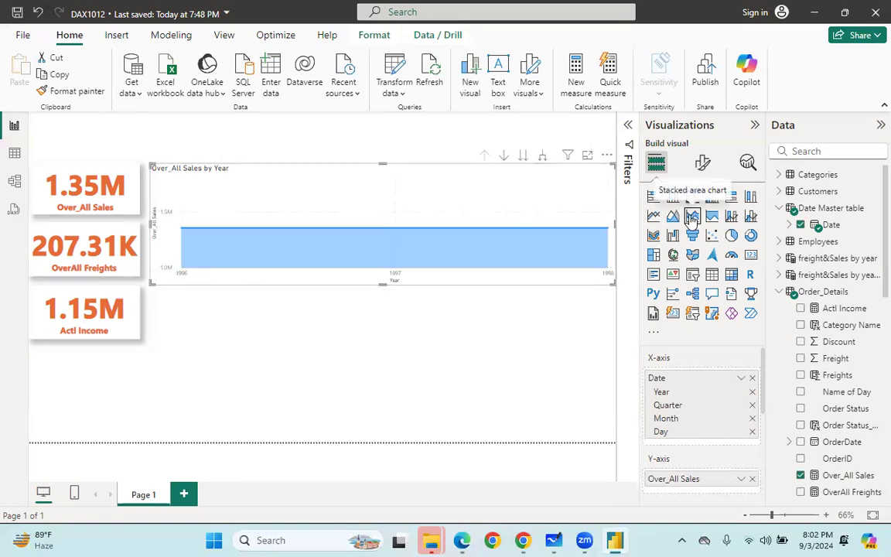
pyautogui.click(731, 217)
pyautogui.click(751, 219)
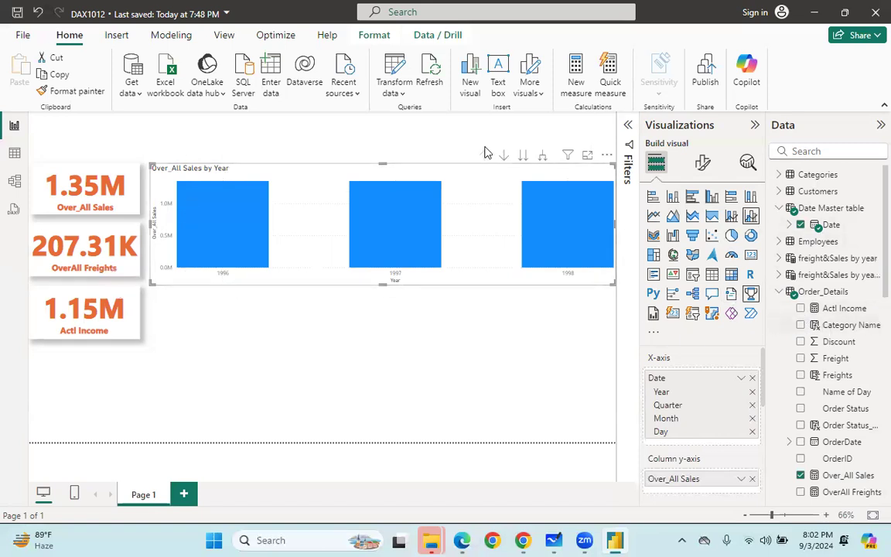
pyautogui.click(610, 157)
pyautogui.click(628, 204)
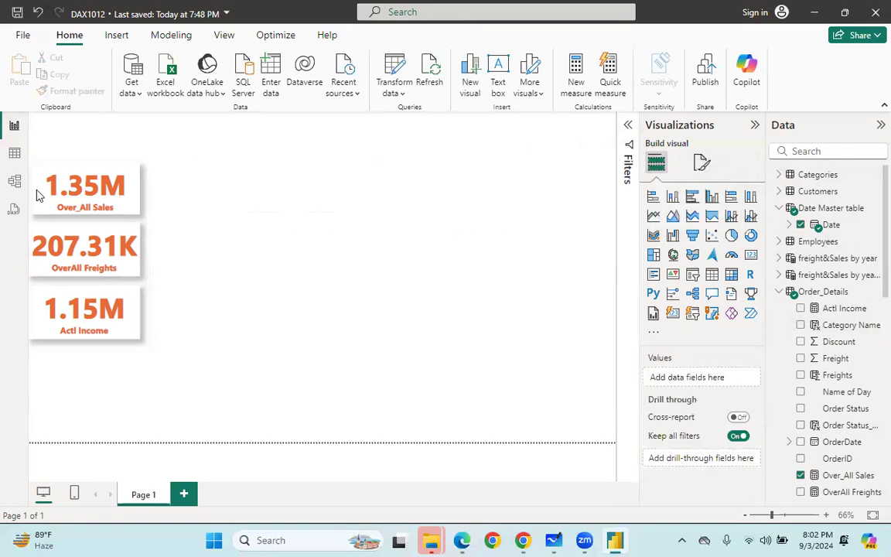
# - In the model diagram, move the Date Master table card beside the Regions table, closer to the Orders table
pyautogui.click(15, 181)
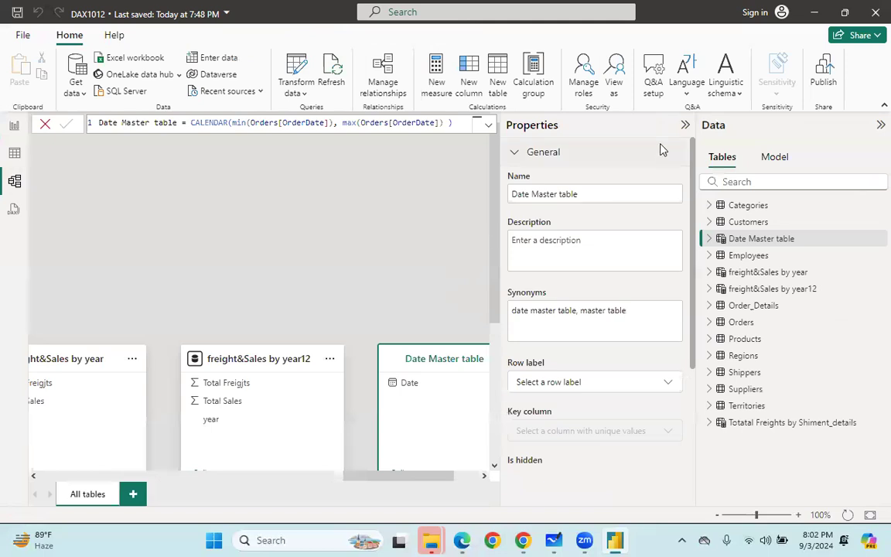
pyautogui.click(685, 126)
pyautogui.scroll(-3, 325, 290)
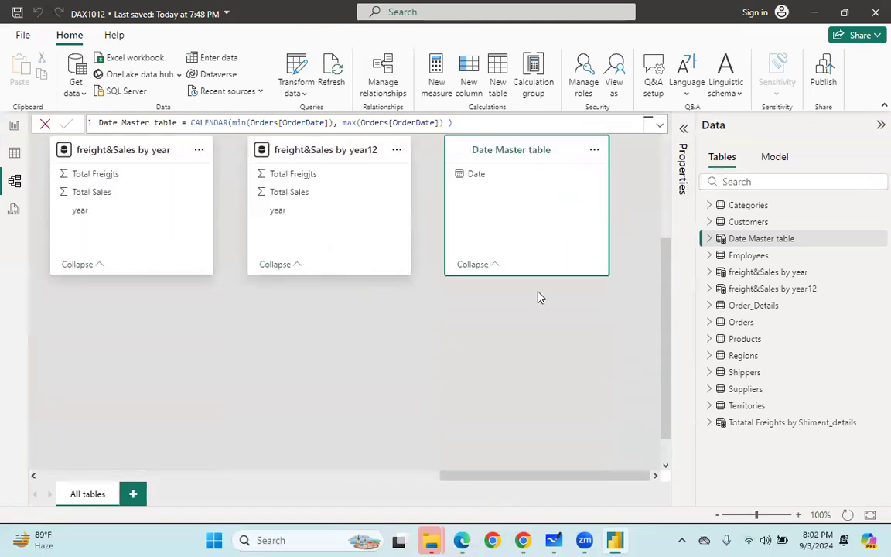
pyautogui.scroll(3, 521, 278)
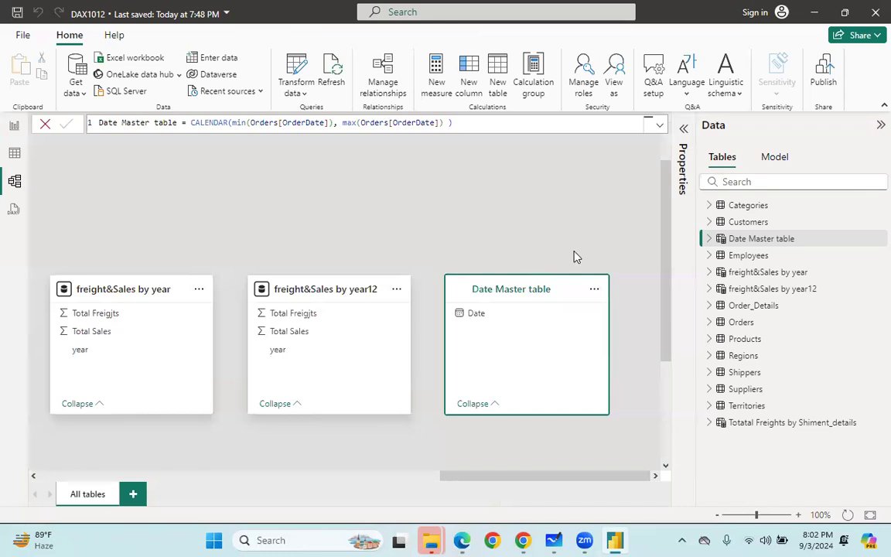
pyautogui.moveTo(474, 476); pyautogui.dragTo(607, 486)
pyautogui.moveTo(508, 288); pyautogui.dragTo(161, 131)
pyautogui.moveTo(467, 485); pyautogui.dragTo(243, 486)
pyautogui.scroll(2, 442, 326)
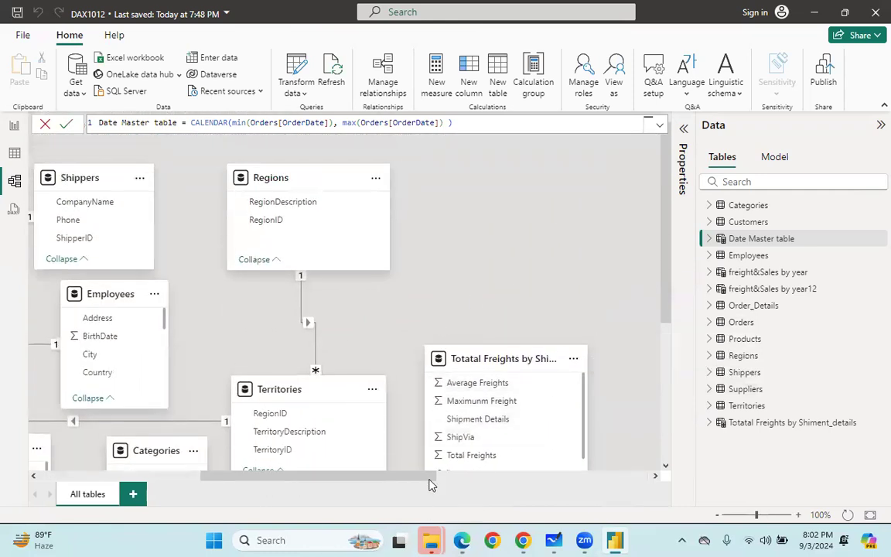
pyautogui.moveTo(428, 476); pyautogui.dragTo(495, 476)
pyautogui.moveTo(557, 224); pyautogui.dragTo(323, 201)
pyautogui.moveTo(319, 479); pyautogui.dragTo(78, 486)
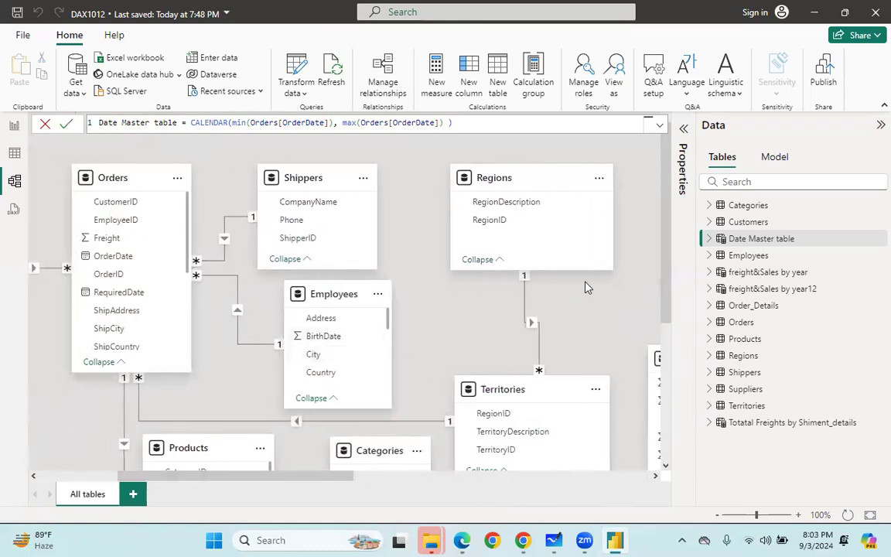
# - Create an active many-to-one relationship from Orders OrderDate to Date Master table Date, with single cross-filter direction
pyautogui.click(391, 81)
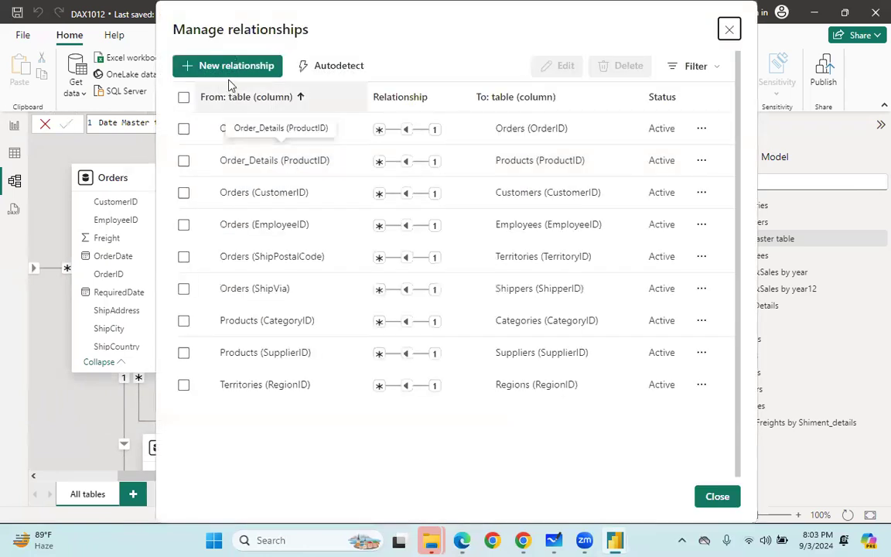
pyautogui.click(224, 63)
pyautogui.click(277, 102)
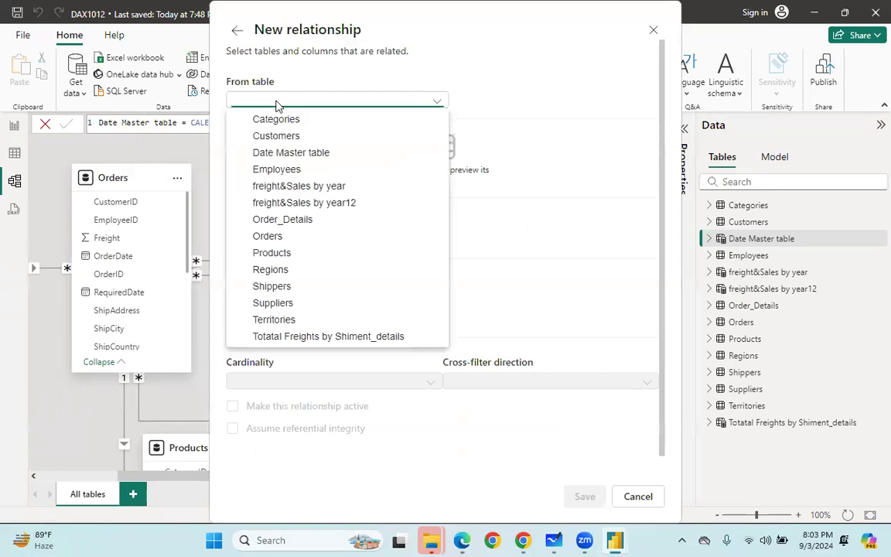
pyautogui.click(267, 236)
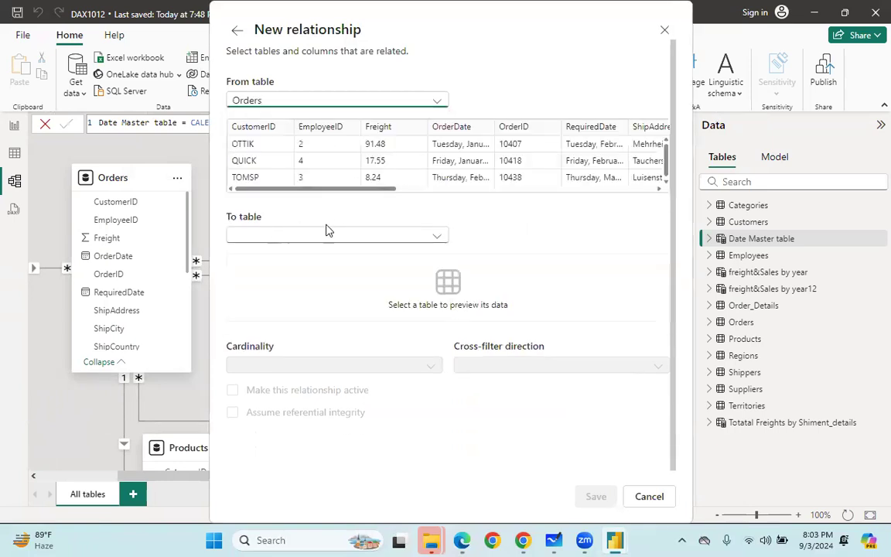
pyautogui.click(326, 232)
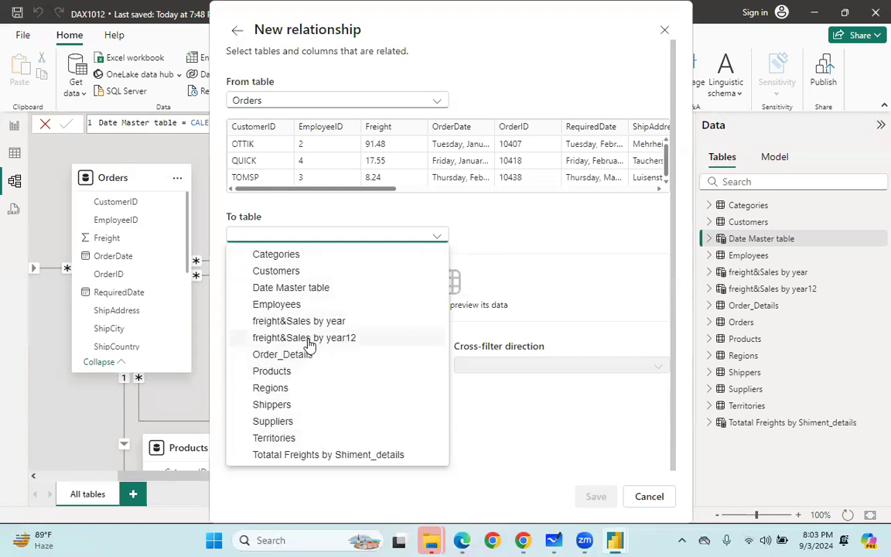
pyautogui.click(292, 286)
pyautogui.click(265, 302)
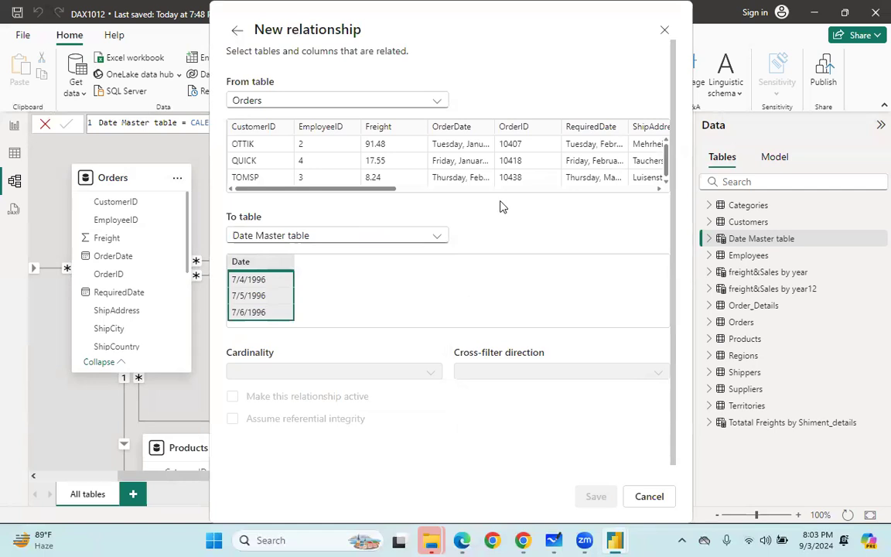
pyautogui.click(460, 161)
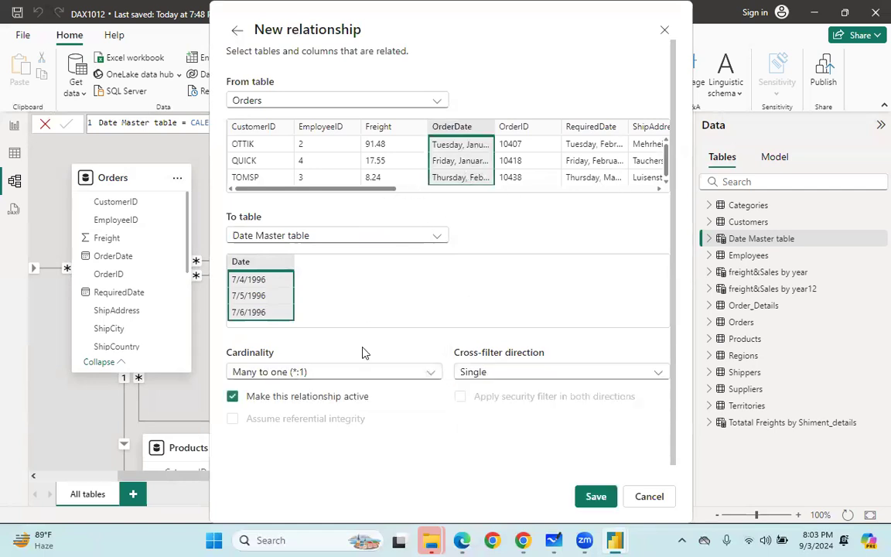
pyautogui.click(585, 499)
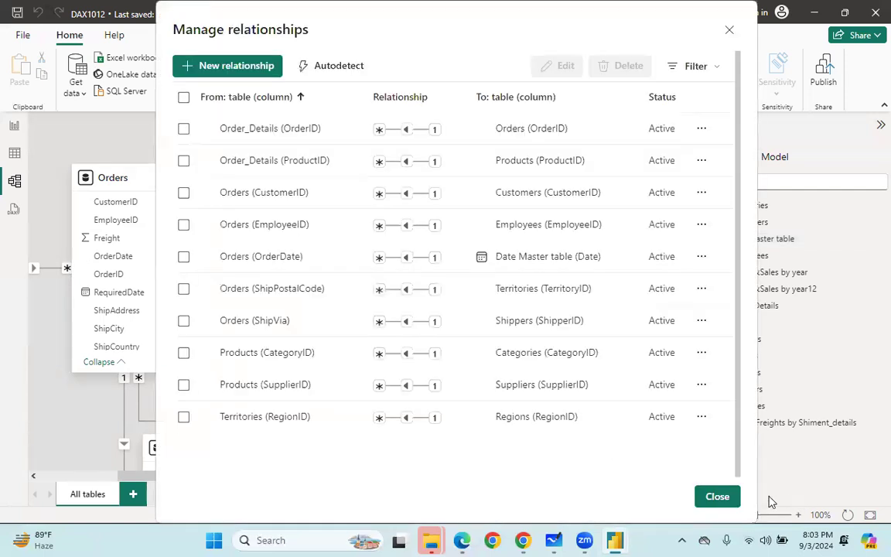
pyautogui.click(702, 502)
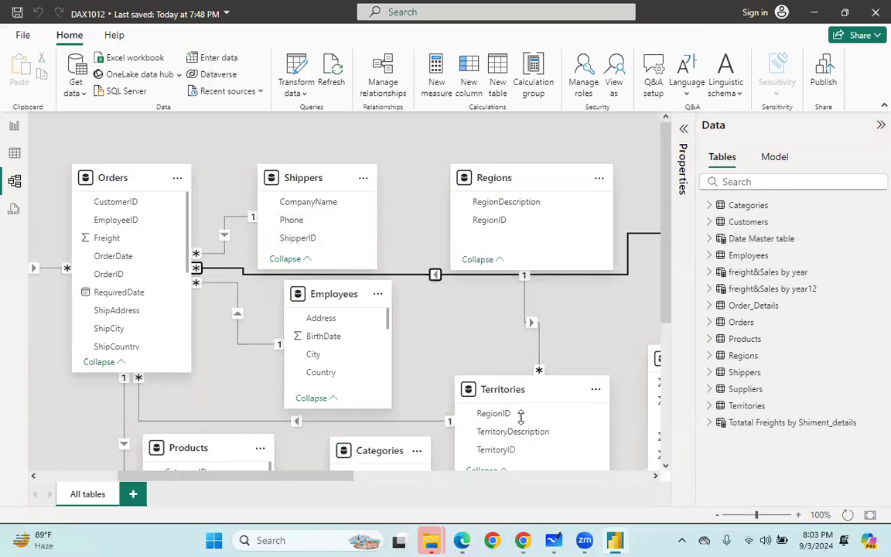
# - Lower the Regions card towards Territories and place the Date Master table card beside Shippers in the model diagram
pyautogui.click(355, 477)
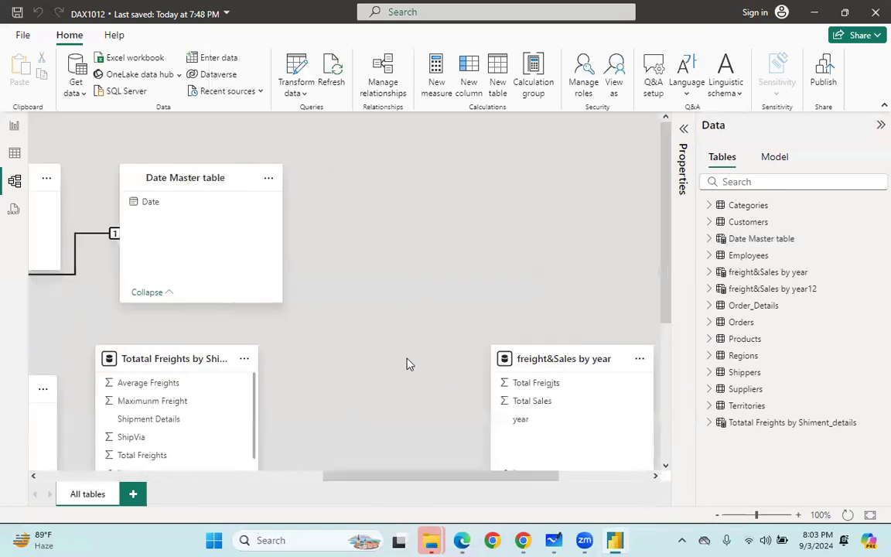
pyautogui.moveTo(182, 177); pyautogui.dragTo(24, 216)
pyautogui.moveTo(342, 477); pyautogui.dragTo(112, 479)
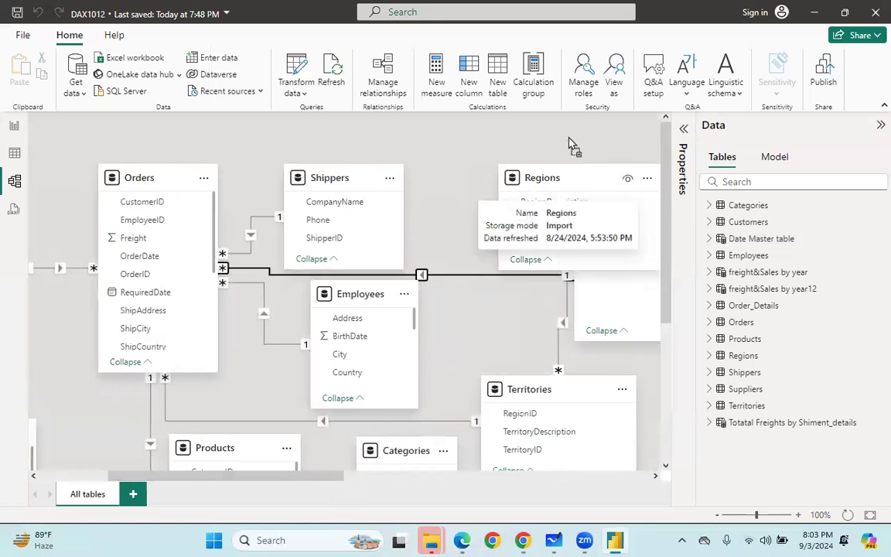
pyautogui.moveTo(561, 192); pyautogui.dragTo(559, 253)
pyautogui.moveTo(512, 294); pyautogui.dragTo(482, 375)
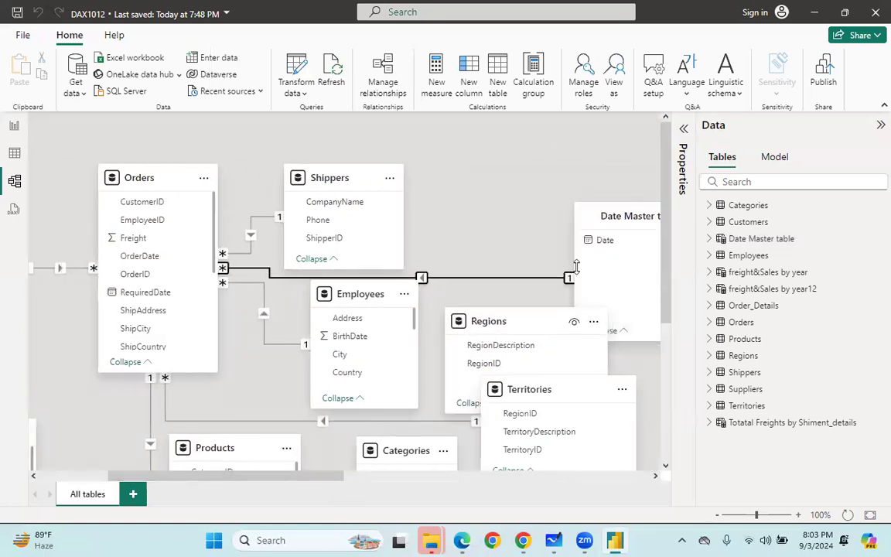
pyautogui.moveTo(592, 217); pyautogui.dragTo(474, 175)
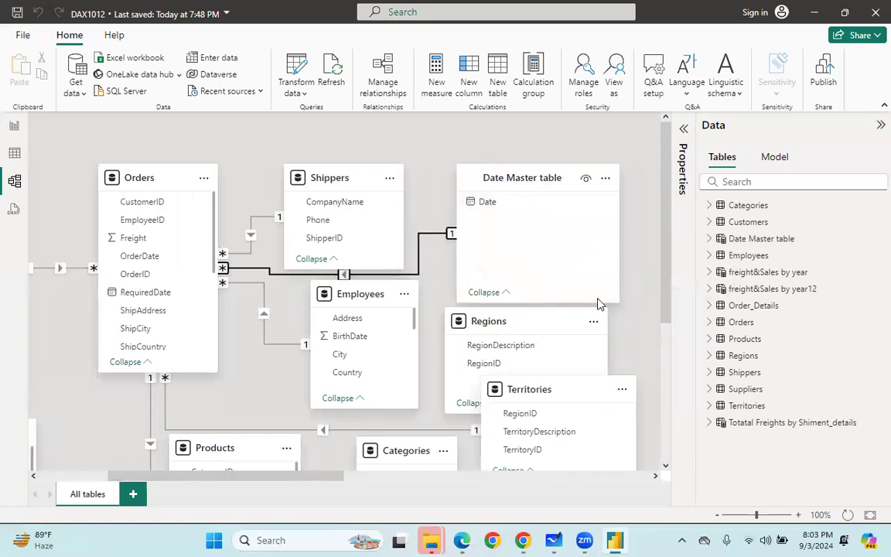
# - Make the Date Master table card shorter and narrower, and arrange Regions and Territories in a stack below it
pyautogui.moveTo(614, 301); pyautogui.dragTo(592, 264)
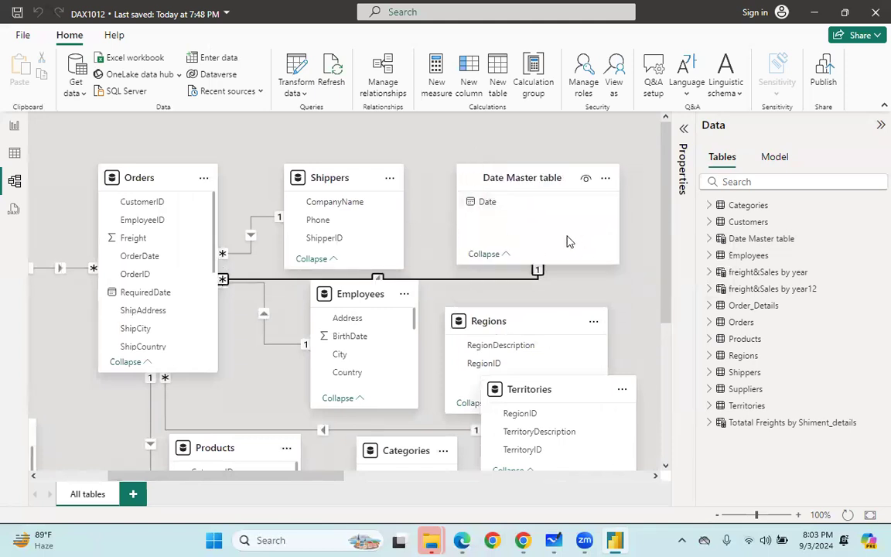
pyautogui.moveTo(526, 308); pyautogui.dragTo(542, 271)
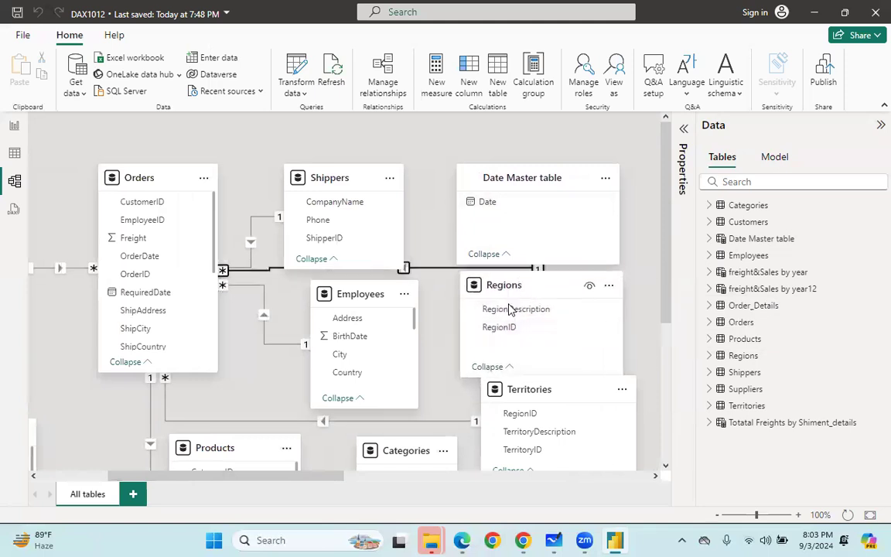
pyautogui.moveTo(518, 433); pyautogui.dragTo(526, 425)
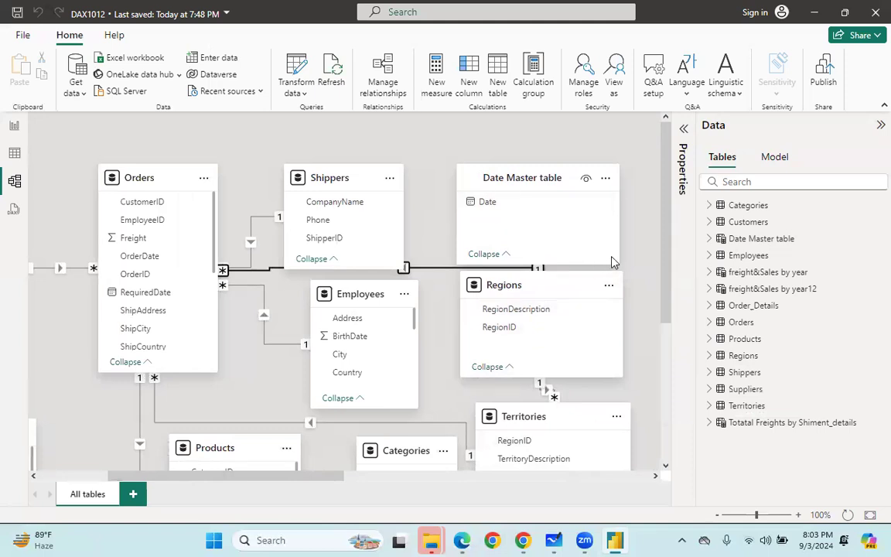
pyautogui.moveTo(618, 257); pyautogui.dragTo(523, 263)
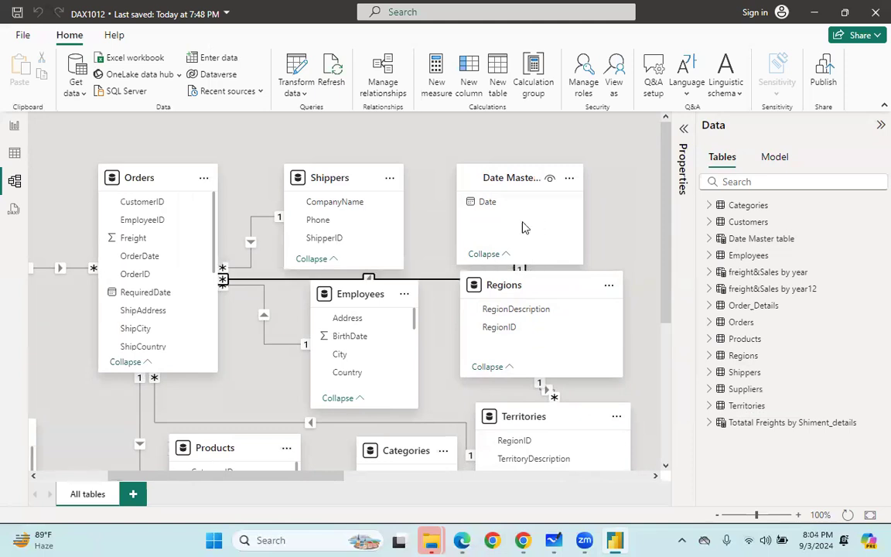
# - Move the Shippers card next to the Date Master table and shorten the Employees card from its upper edge
pyautogui.moveTo(360, 171); pyautogui.dragTo(388, 238)
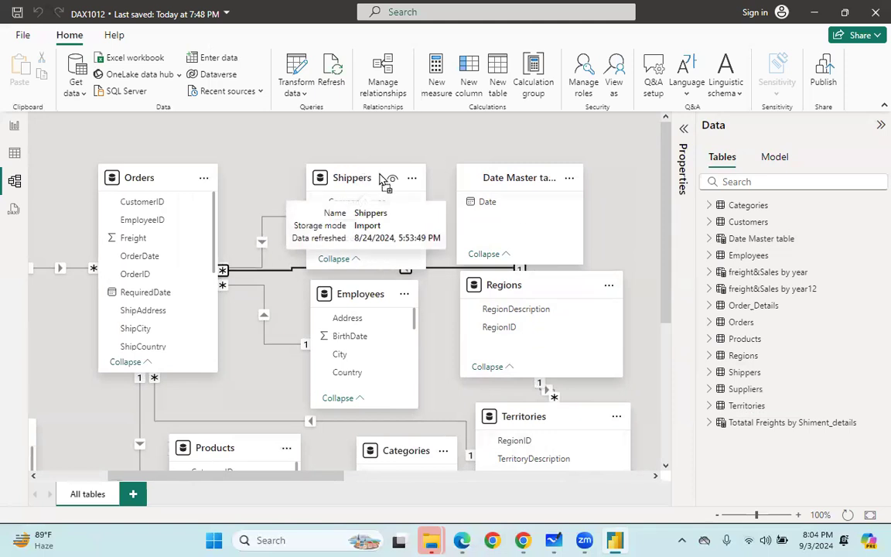
pyautogui.moveTo(380, 180); pyautogui.dragTo(408, 178)
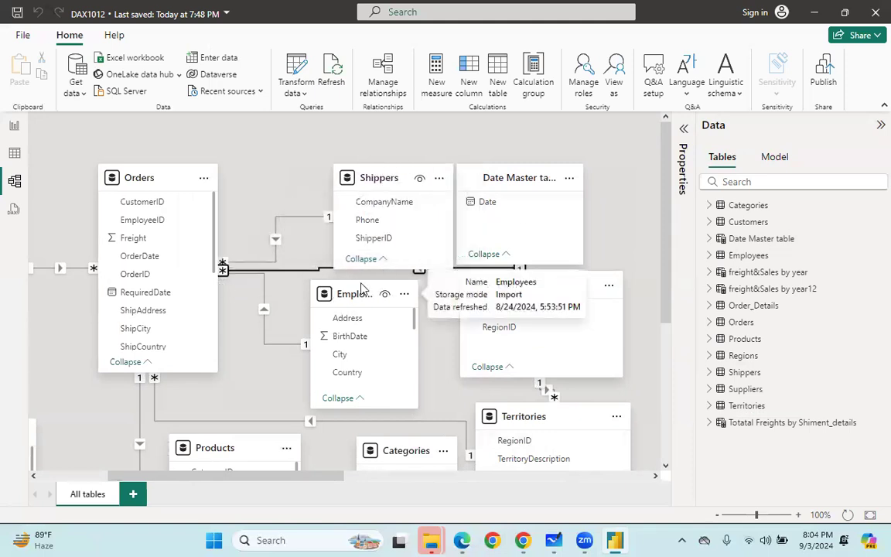
pyautogui.moveTo(360, 280); pyautogui.dragTo(361, 307)
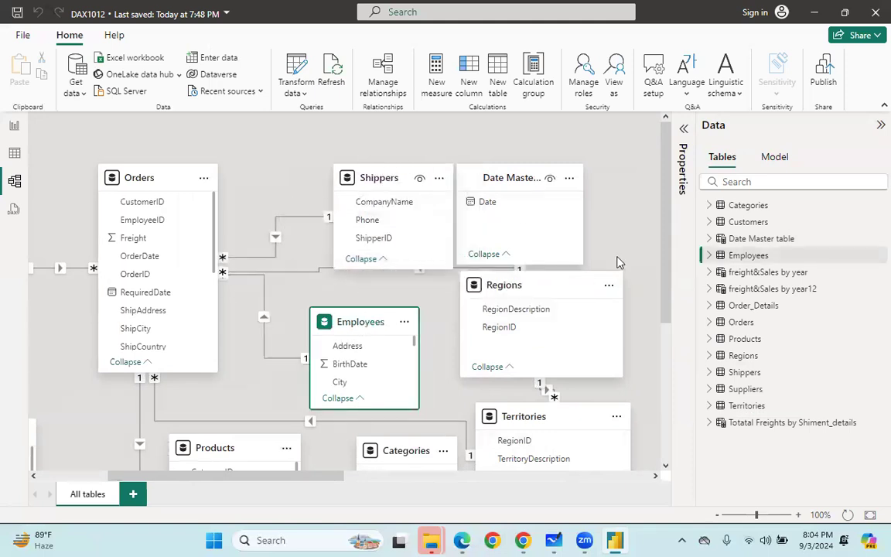
pyautogui.scroll(-1, 617, 259)
pyautogui.scroll(1, 402, 248)
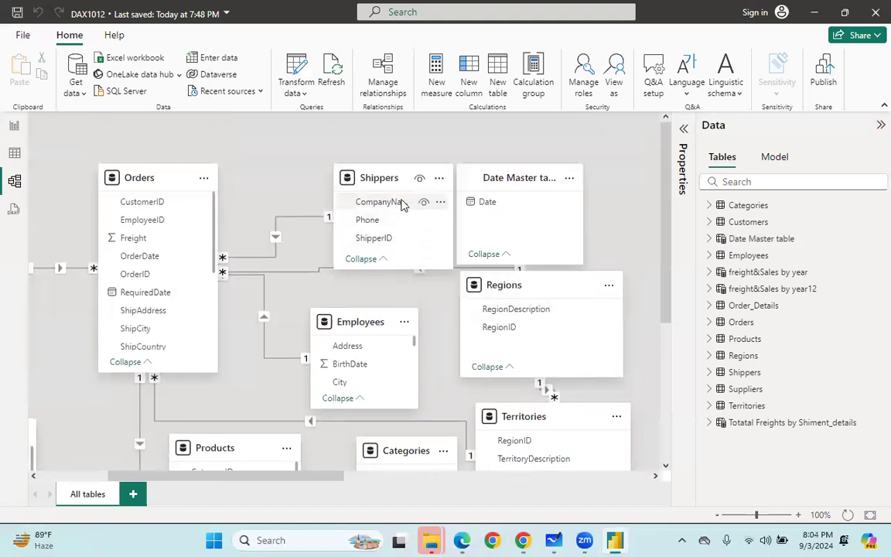
# - Shift the Regions card slightly down from the Date Master table and lower the upper edge of Territories
pyautogui.moveTo(512, 283); pyautogui.dragTo(512, 295)
pyautogui.moveTo(539, 403); pyautogui.dragTo(540, 408)
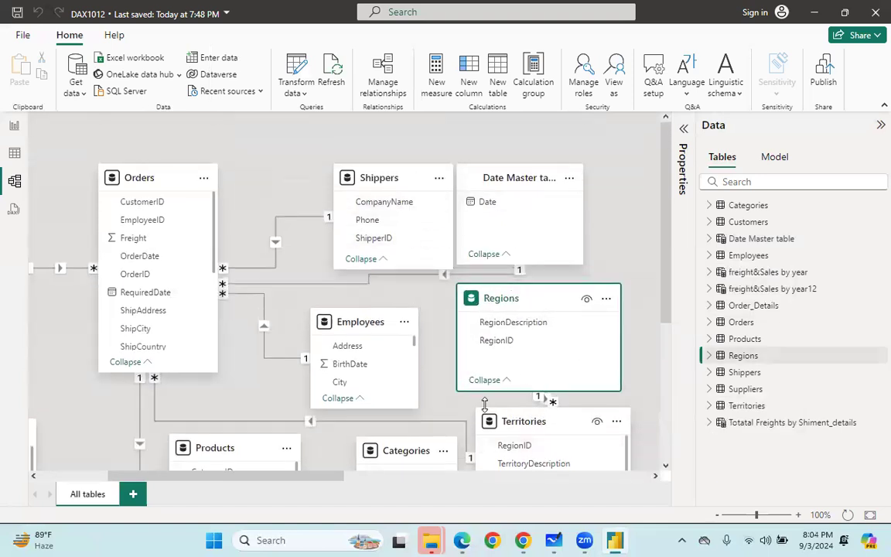
pyautogui.scroll(-1, 626, 325)
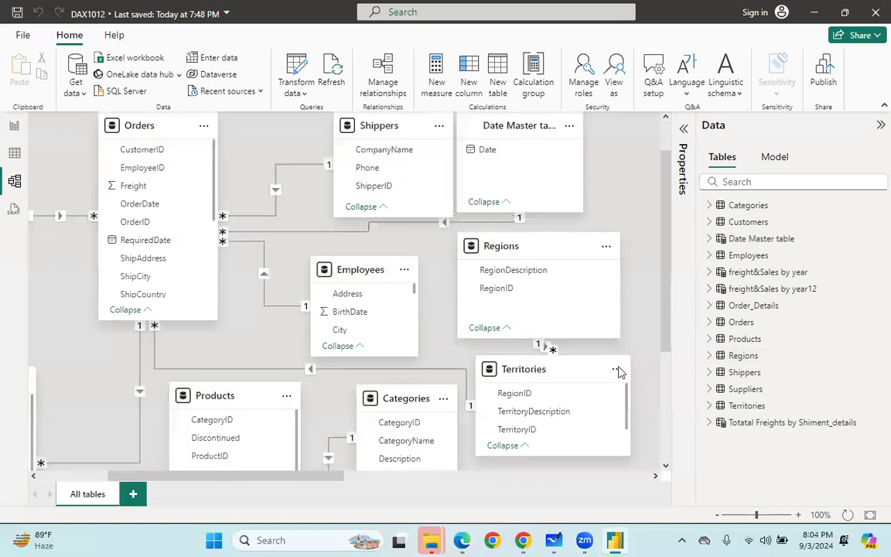
# - Move the Totatal Freights by Shiment_details card up and bring the freight&Sales by year card closer to it
pyautogui.moveTo(324, 477); pyautogui.dragTo(519, 480)
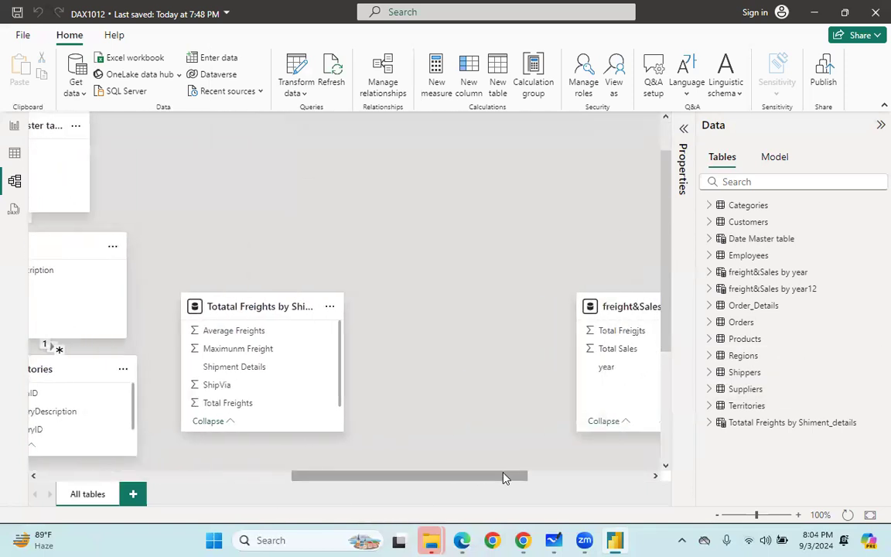
pyautogui.moveTo(252, 309); pyautogui.dragTo(250, 223)
pyautogui.moveTo(628, 302); pyautogui.dragTo(410, 234)
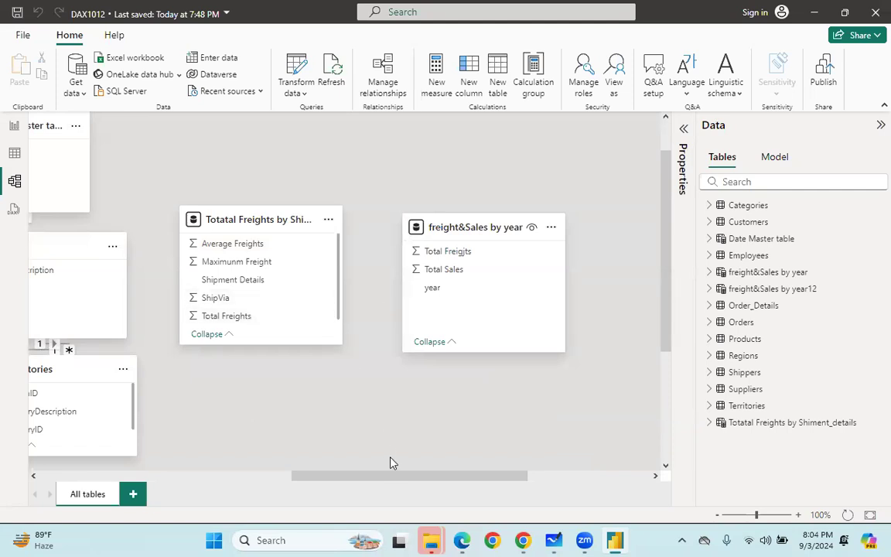
pyautogui.moveTo(386, 480); pyautogui.dragTo(289, 479)
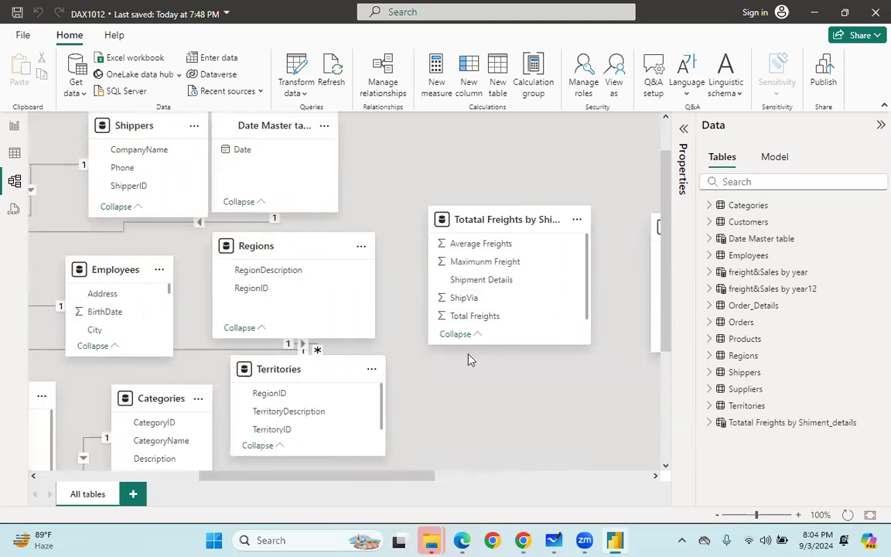
# - Align the Totatal Freights by Shiment_details card with the Date Master table, make it taller, and return to the report page
pyautogui.scroll(-3, 495, 310)
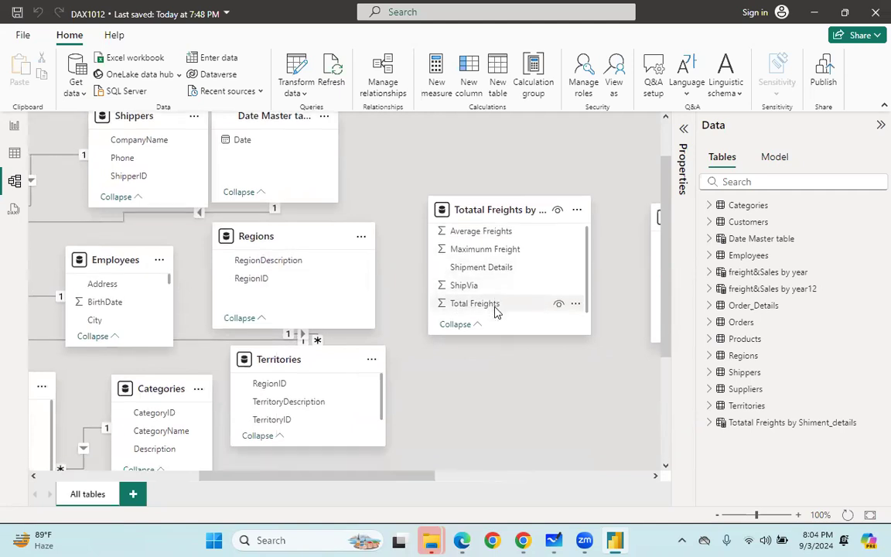
pyautogui.scroll(3, 345, 317)
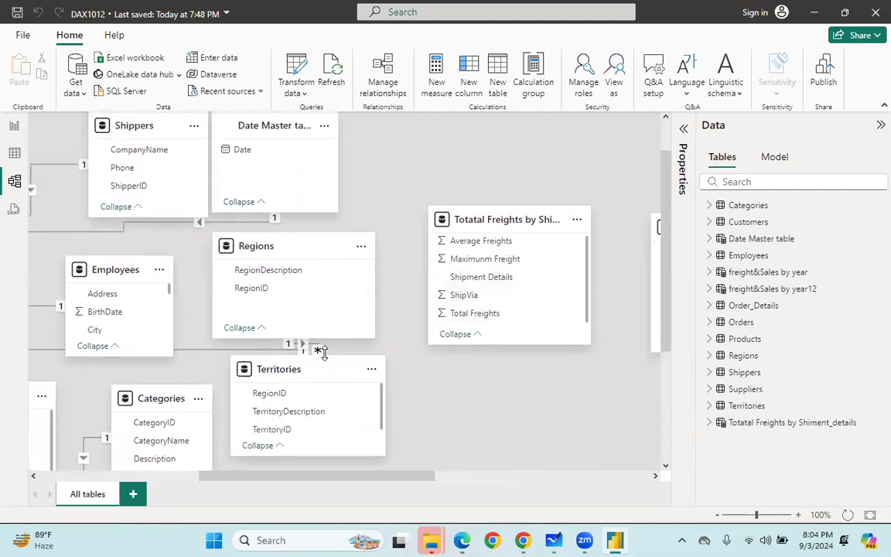
pyautogui.scroll(2, 593, 283)
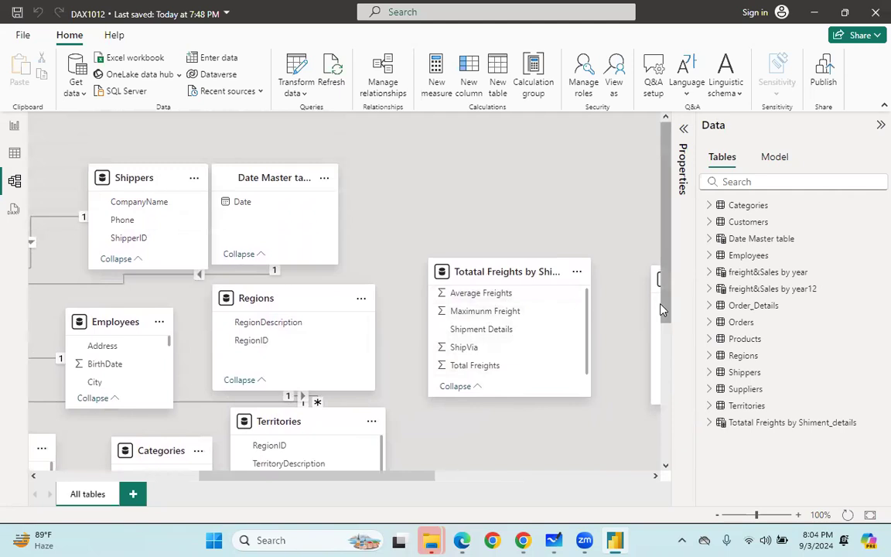
pyautogui.moveTo(502, 259); pyautogui.dragTo(447, 174)
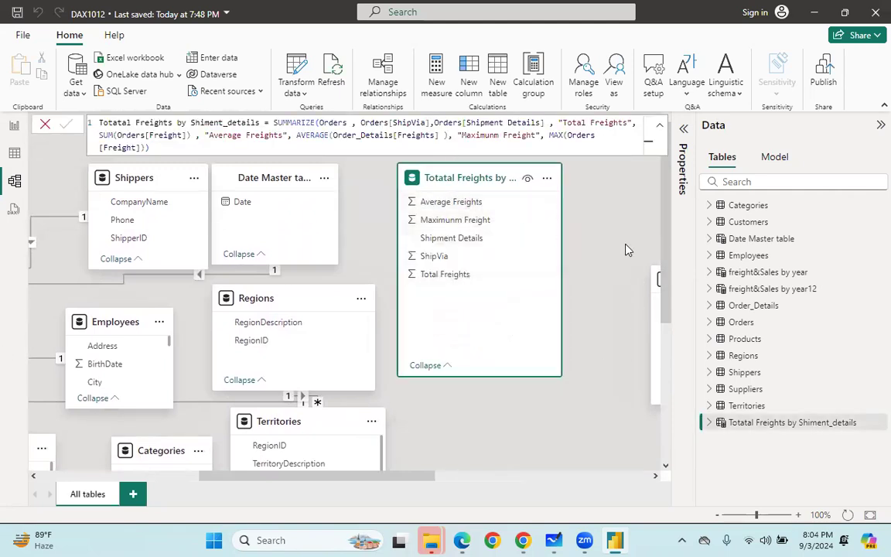
pyautogui.click(14, 126)
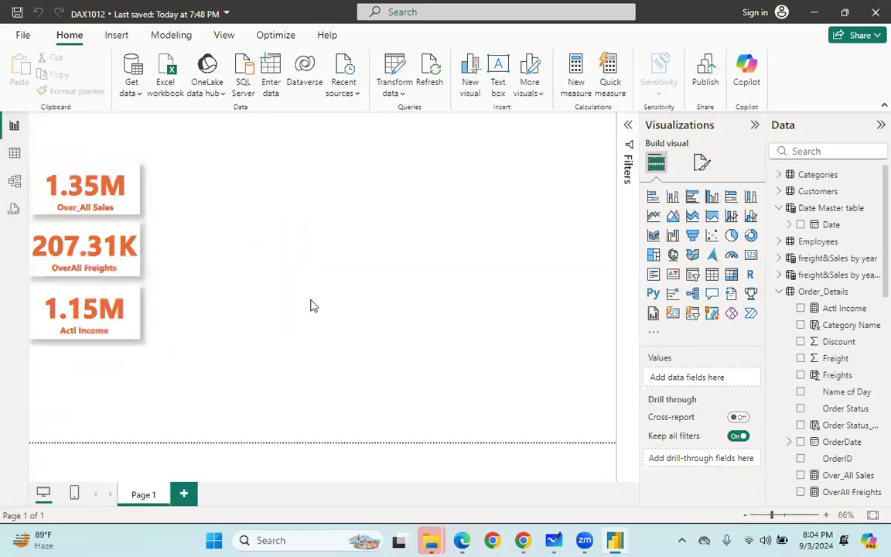
# - Insert a line chart beside the Over_All Sales card and enlarge it across the rest of the page width
pyautogui.click(654, 217)
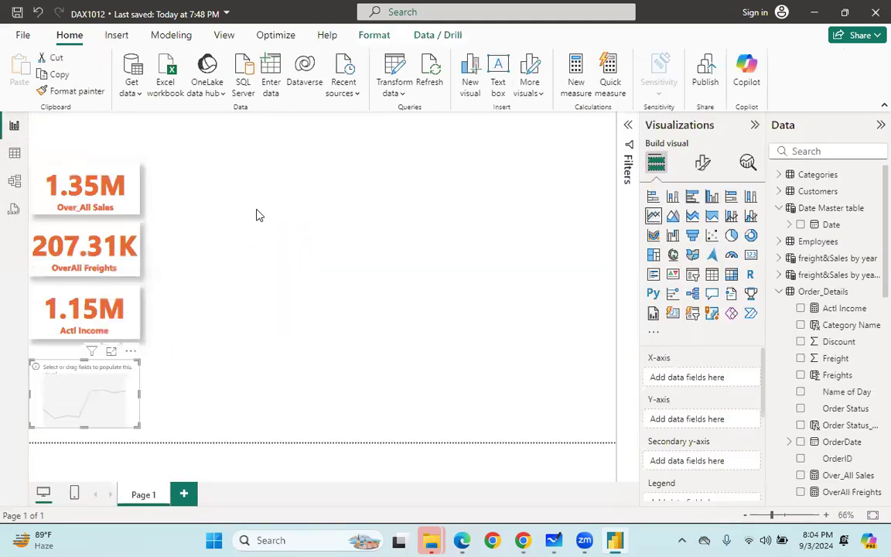
pyautogui.moveTo(68, 327); pyautogui.dragTo(196, 152)
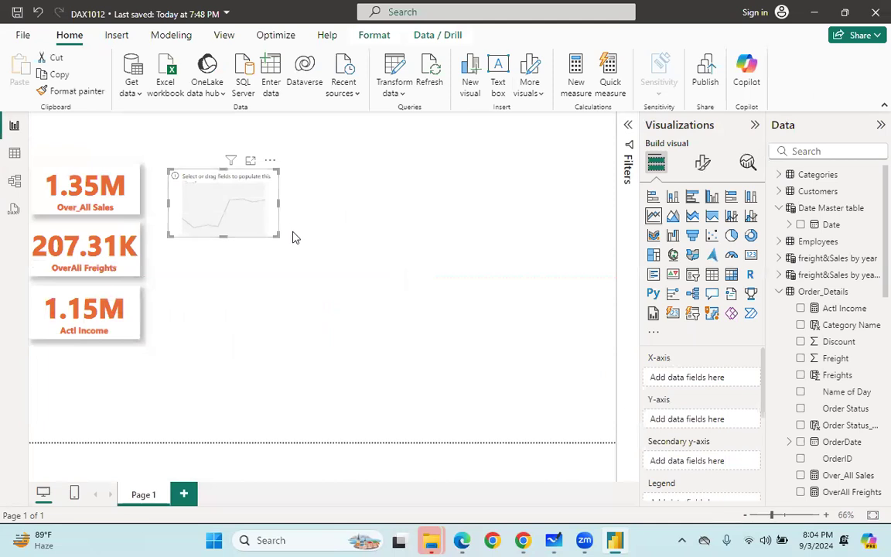
pyautogui.moveTo(277, 235); pyautogui.dragTo(616, 299)
# - Plot the Over_All Sales measure against Date from the Date Master table in the line chart
pyautogui.click(801, 226)
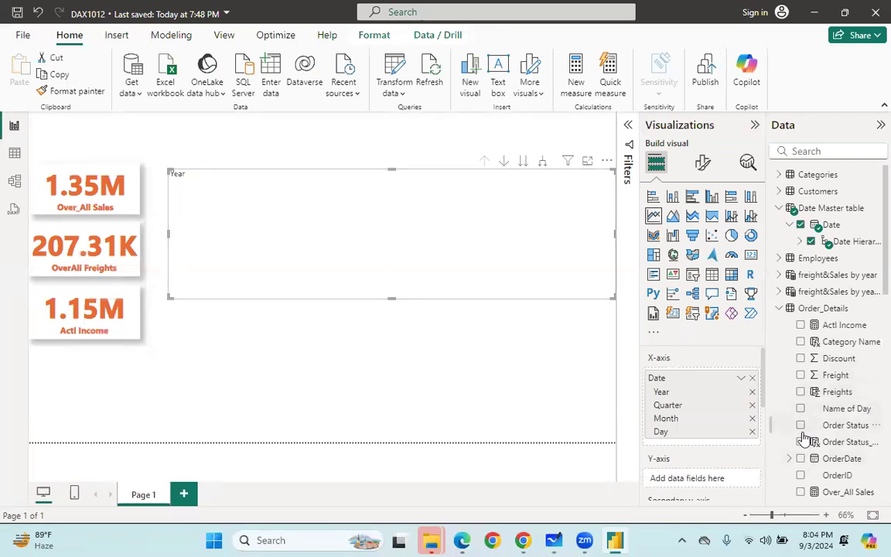
pyautogui.scroll(-2, 805, 439)
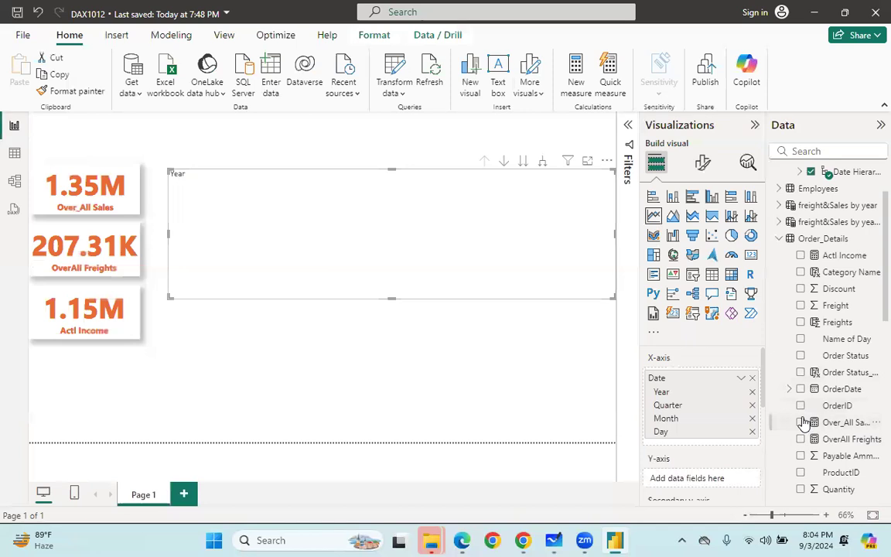
pyautogui.click(802, 422)
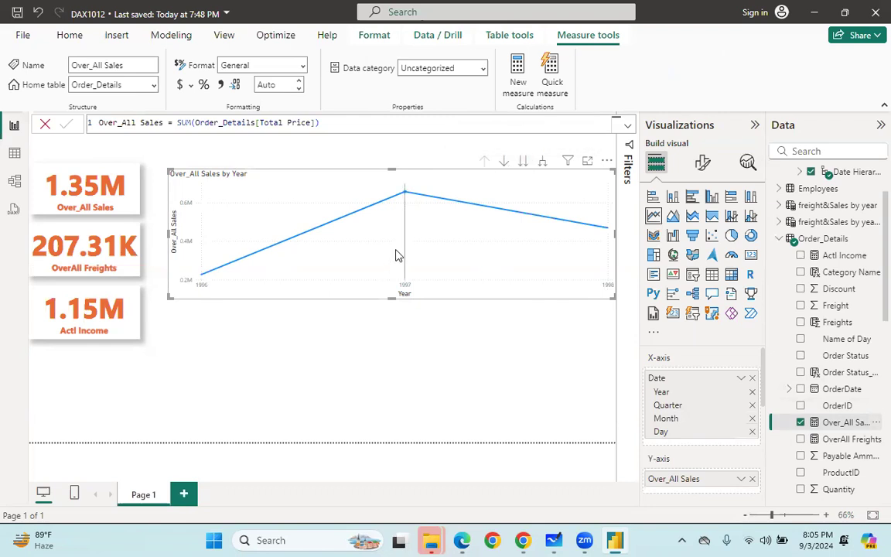
# - Examine Over_All Sales by quarter, month and day in the line chart, and return it to the year level
pyautogui.moveTo(444, 258)
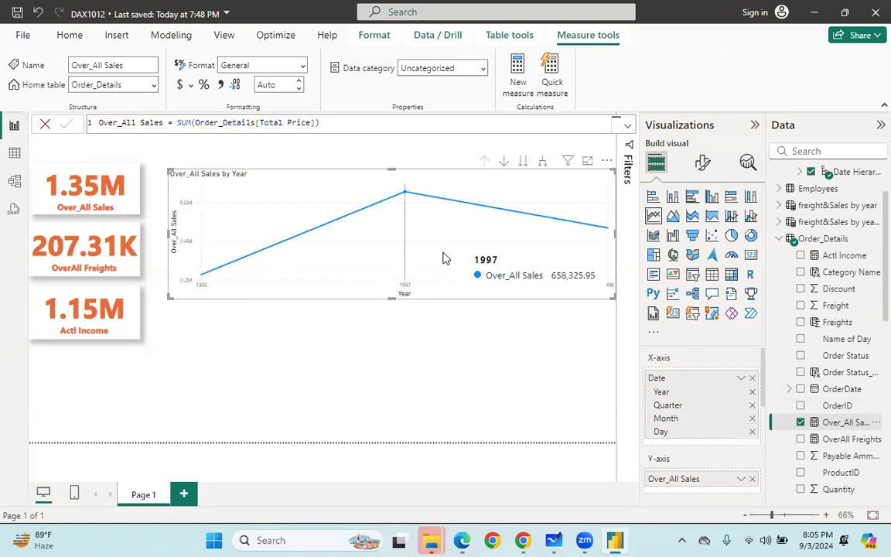
pyautogui.click(503, 162)
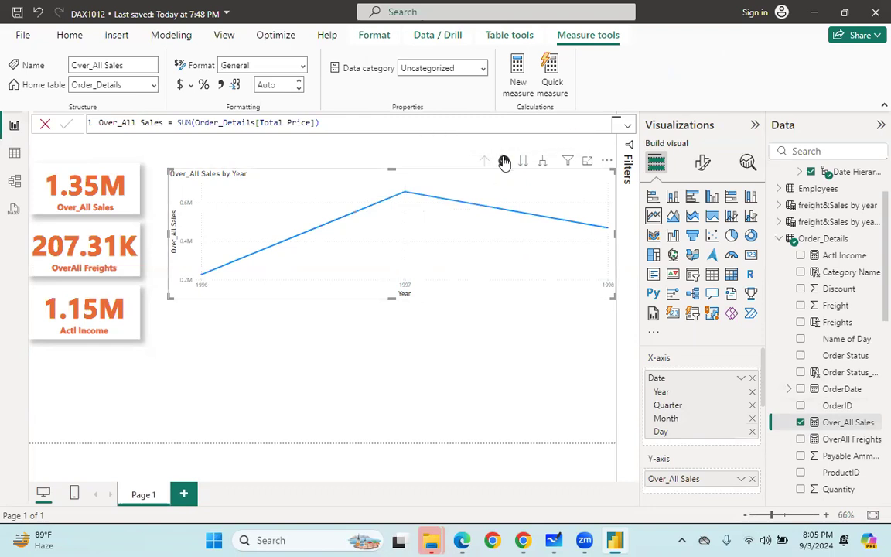
pyautogui.click(503, 164)
pyautogui.click(524, 164)
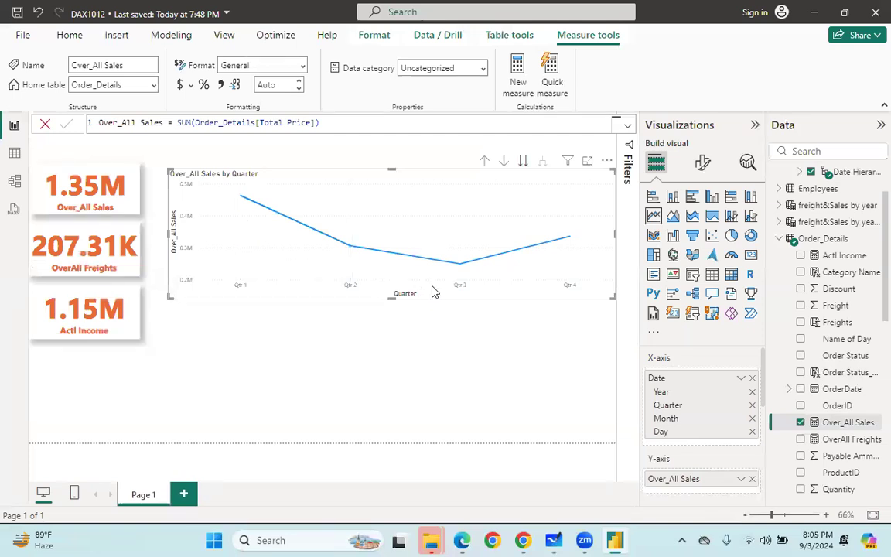
pyautogui.click(524, 164)
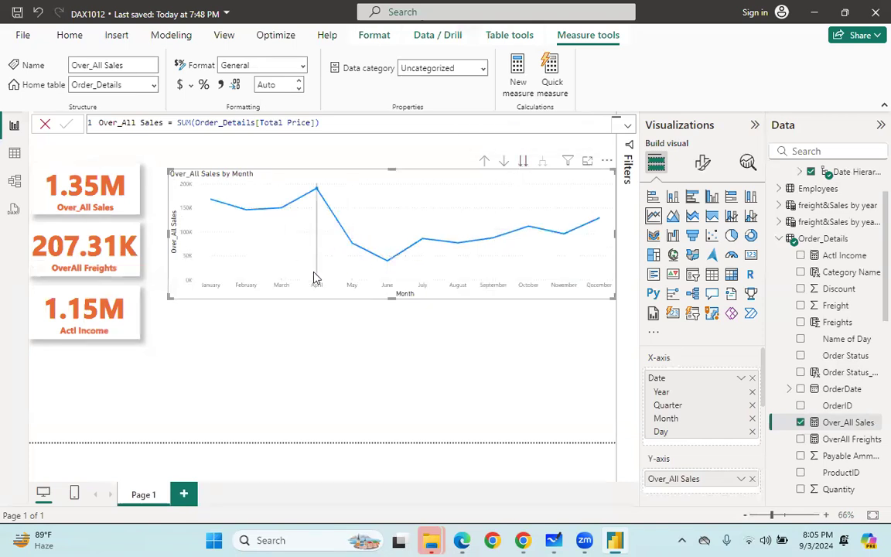
pyautogui.click(522, 164)
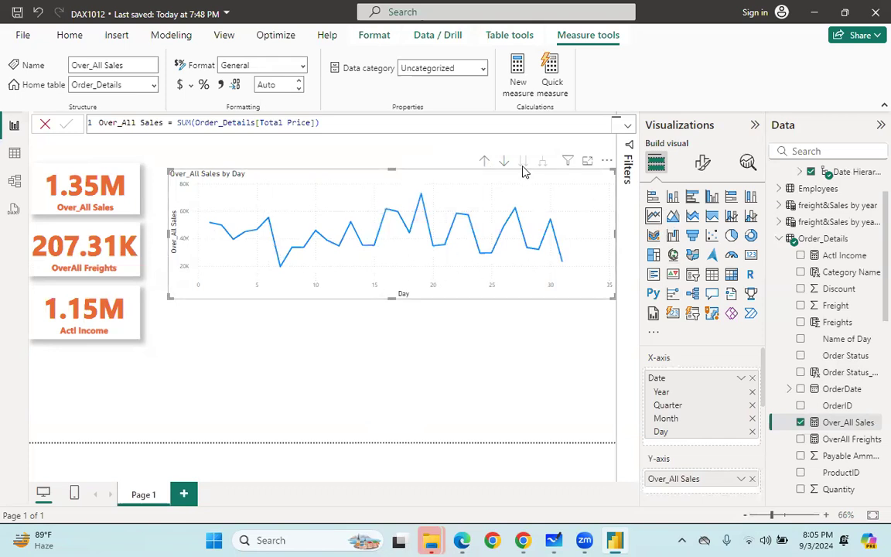
pyautogui.click(484, 163)
pyautogui.click(485, 163)
pyautogui.click(484, 164)
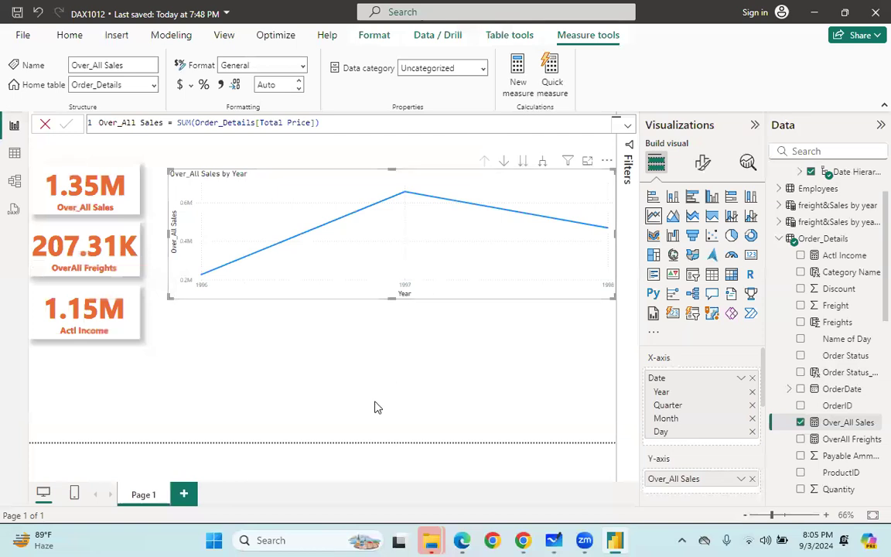
pyautogui.click(370, 375)
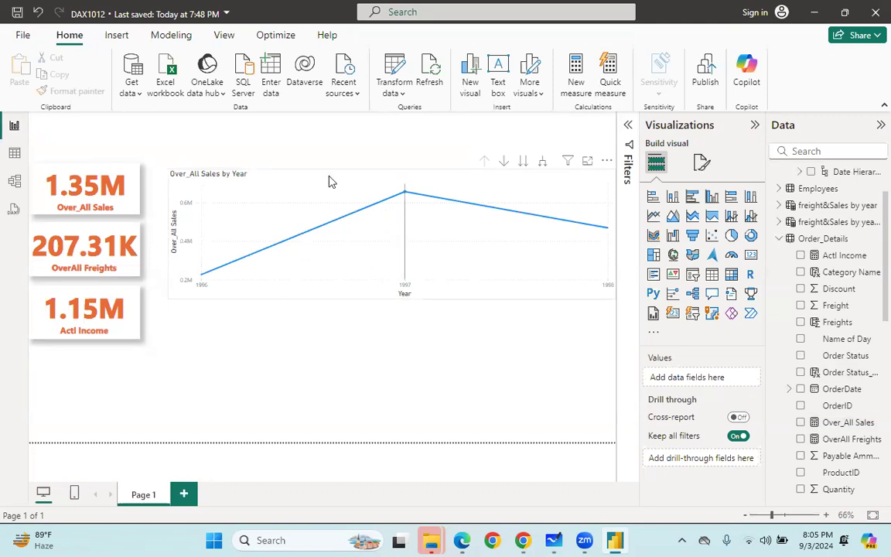
# - Look over the Date Master table and Order_Details fields used by the line chart
pyautogui.scroll(2, 835, 243)
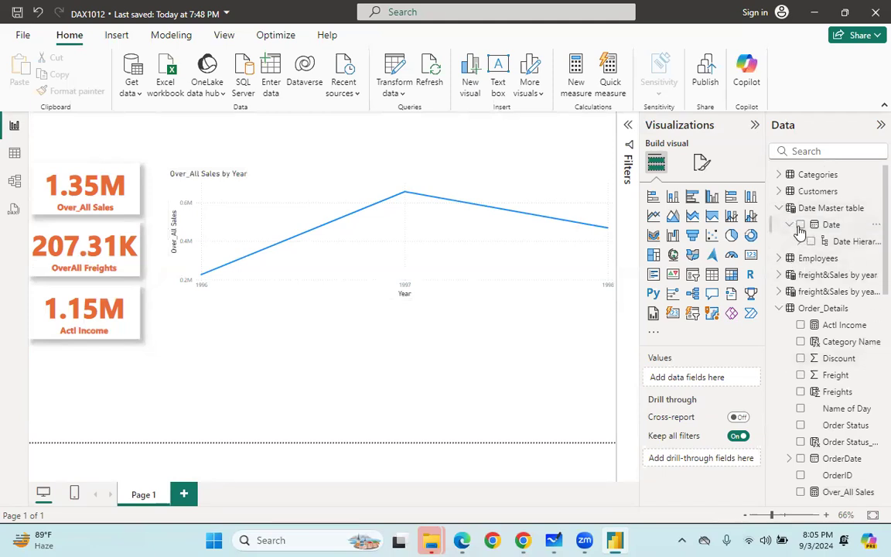
pyautogui.scroll(-5, 834, 387)
pyautogui.scroll(-3, 832, 387)
pyautogui.scroll(8, 774, 364)
pyautogui.click(495, 203)
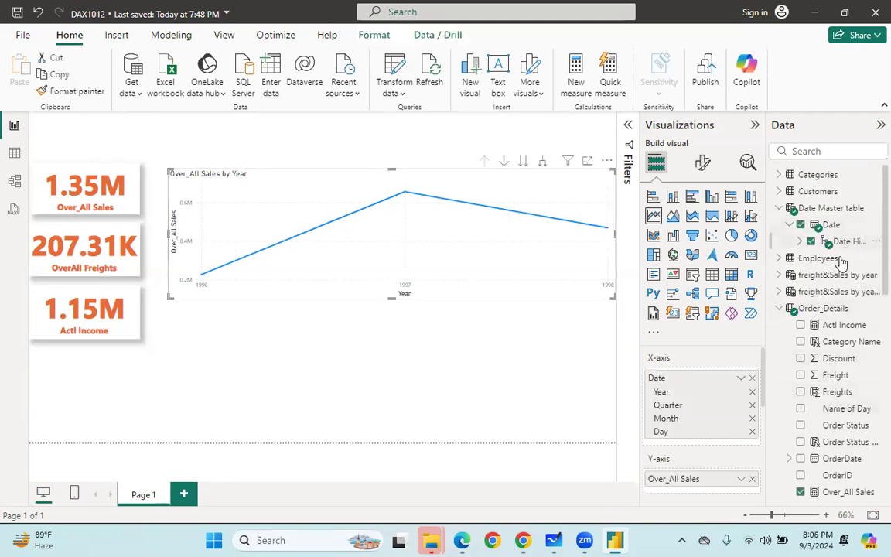
pyautogui.scroll(-4, 731, 416)
pyautogui.scroll(4, 732, 419)
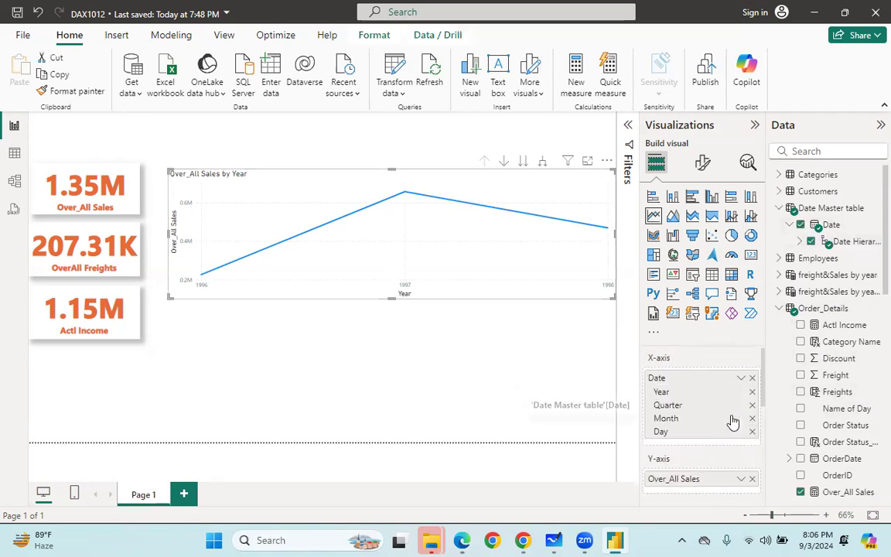
# - Move the Over_All Sales line chart slightly up and closer to the three cards
pyautogui.click(546, 360)
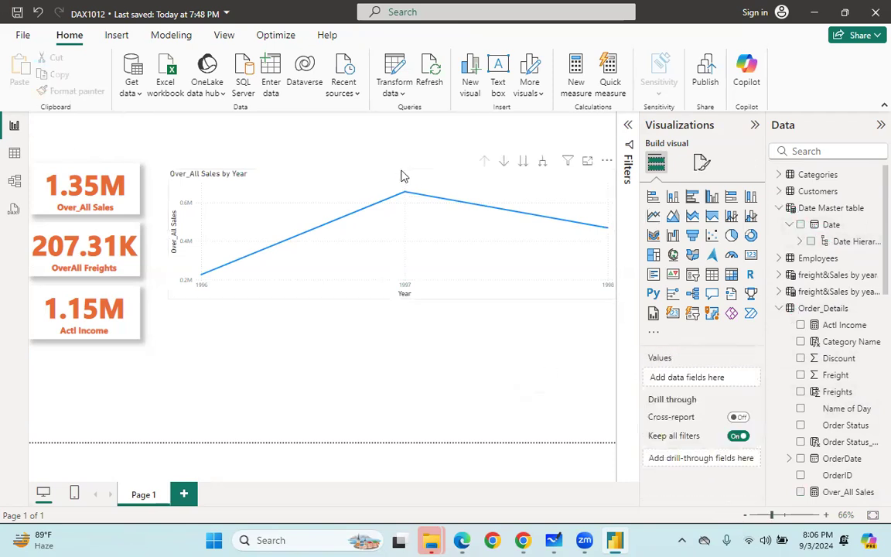
pyautogui.moveTo(397, 181)
pyautogui.mouseDown()
pyautogui.moveTo(360, 173)
pyautogui.moveTo(391, 183)
pyautogui.moveTo(381, 173)
pyautogui.mouseUp()
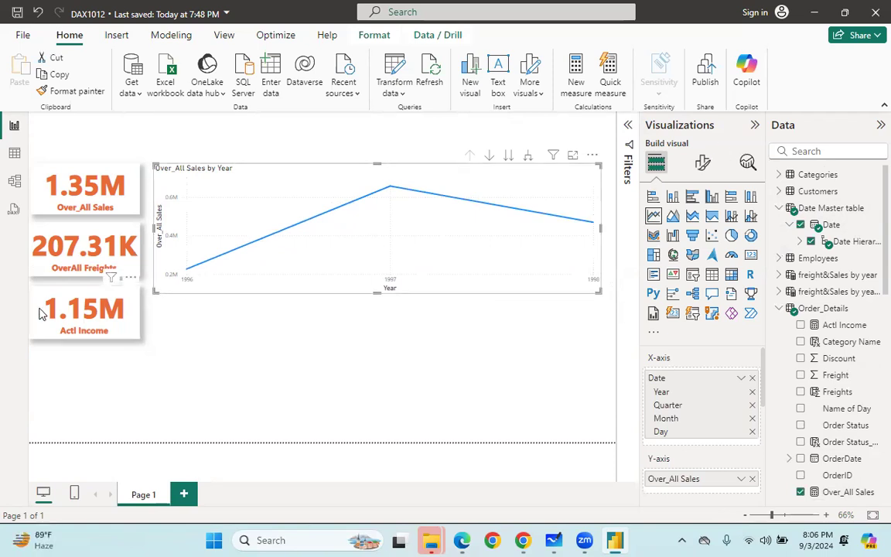
pyautogui.moveTo(518, 221)
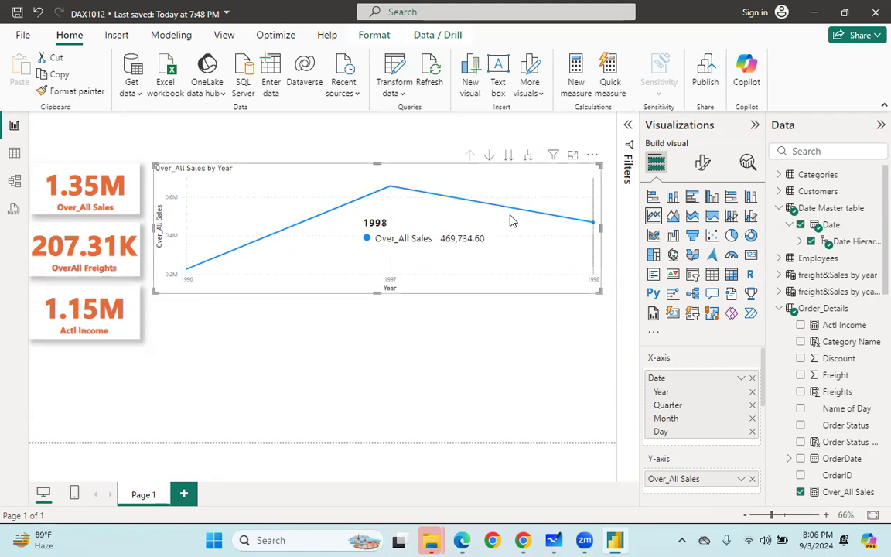
# - Collapse the Order_Details field list and look through the Products table for a field to chart alongside sales
pyautogui.scroll(-3, 790, 299)
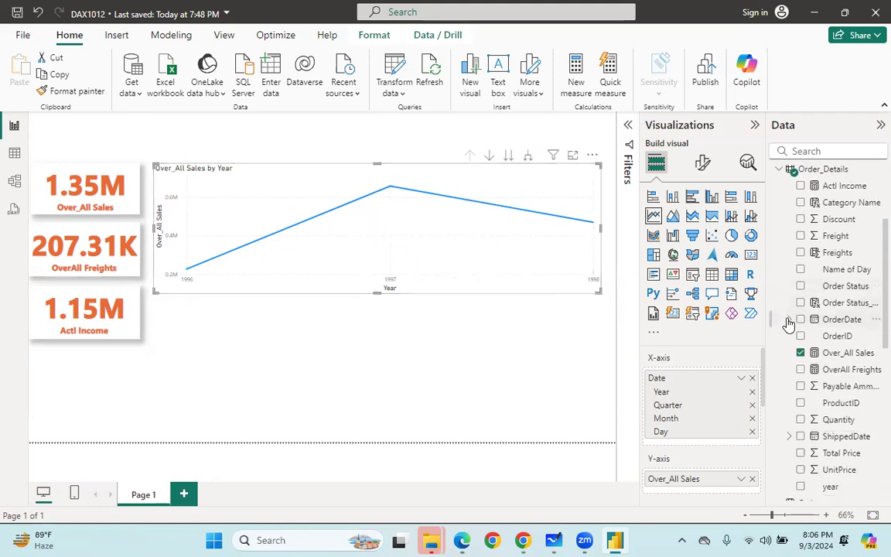
pyautogui.scroll(3, 791, 324)
pyautogui.scroll(-2, 786, 245)
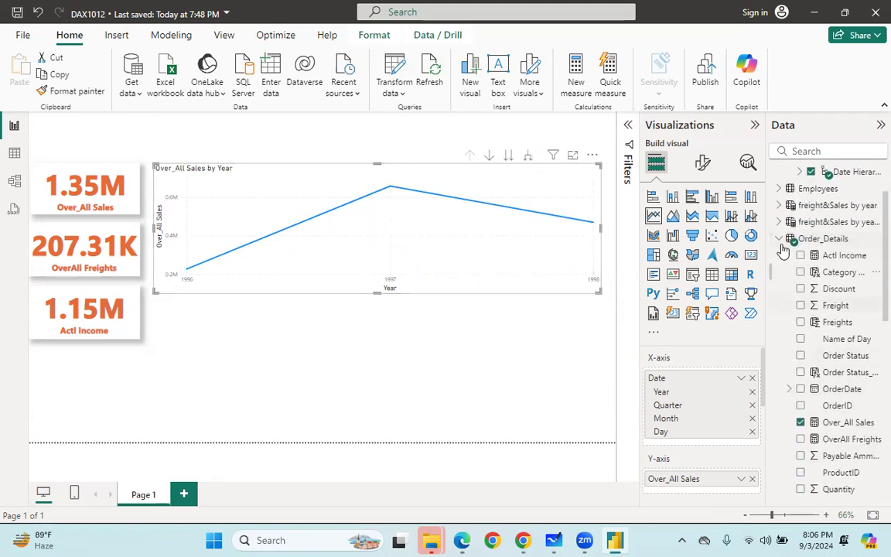
pyautogui.click(780, 239)
pyautogui.click(780, 253)
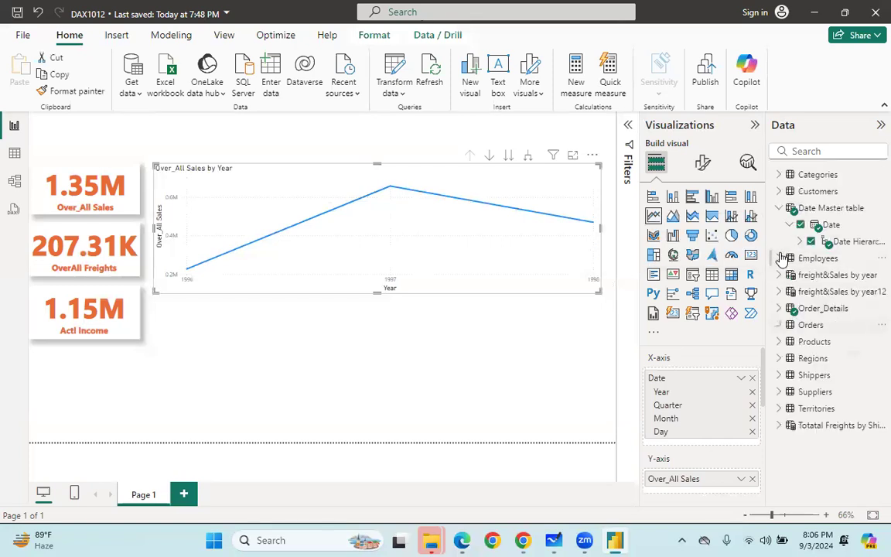
pyautogui.click(779, 341)
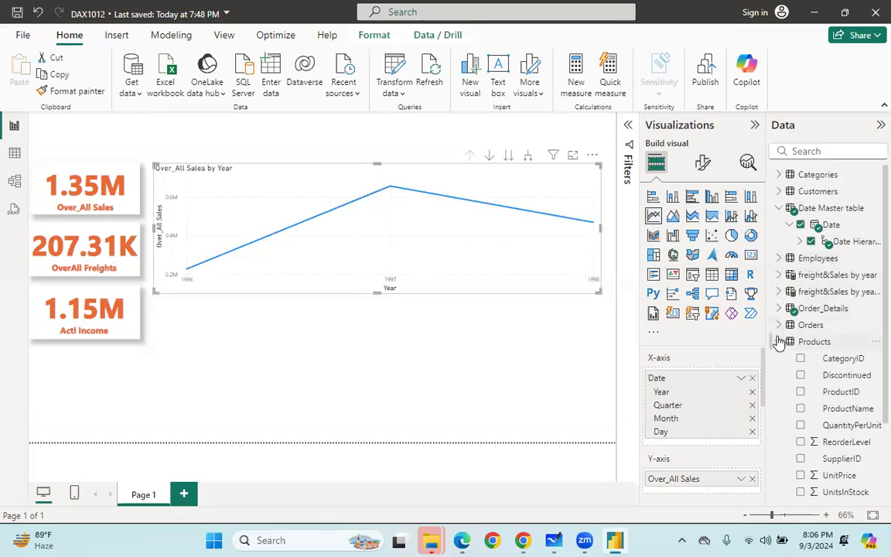
pyautogui.scroll(-2, 849, 385)
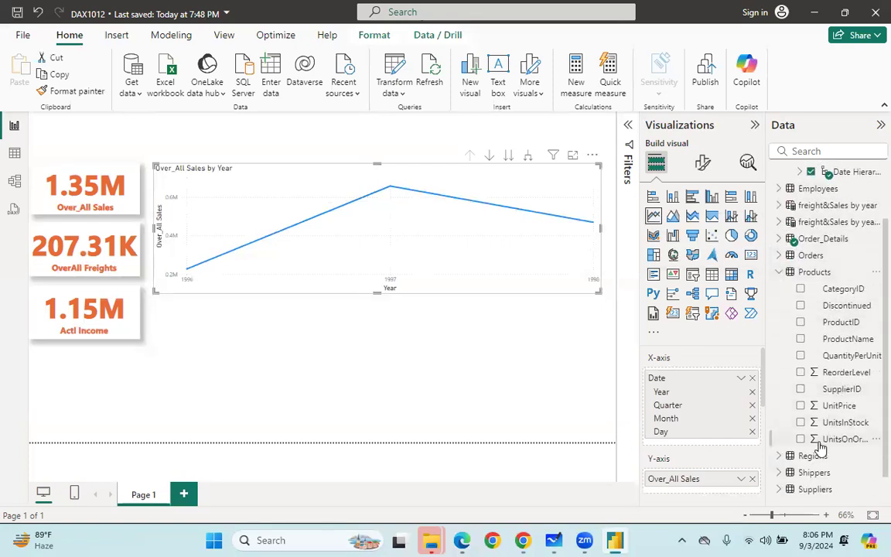
pyautogui.click(782, 274)
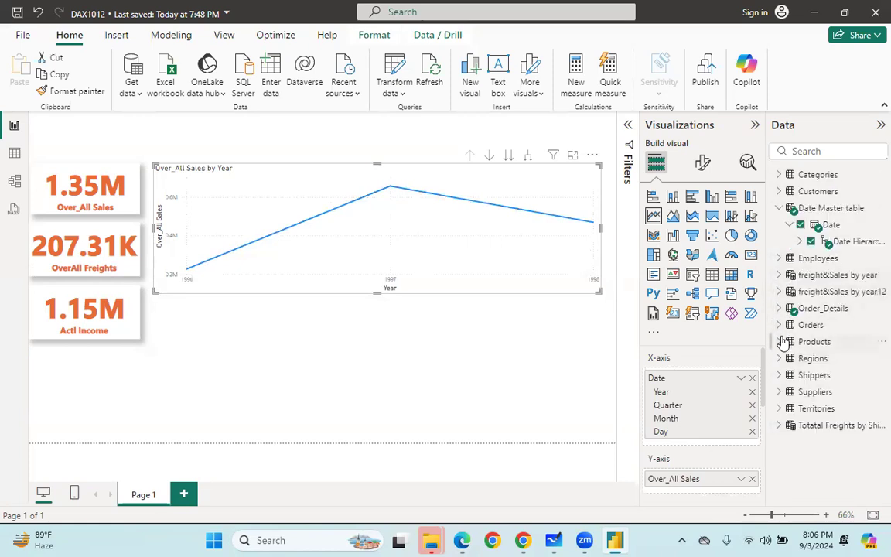
pyautogui.click(780, 343)
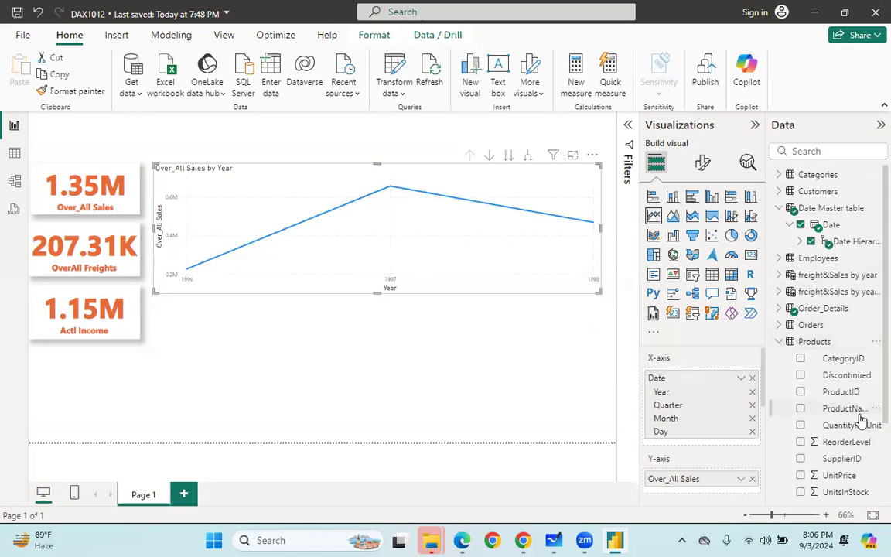
pyautogui.scroll(-3, 857, 425)
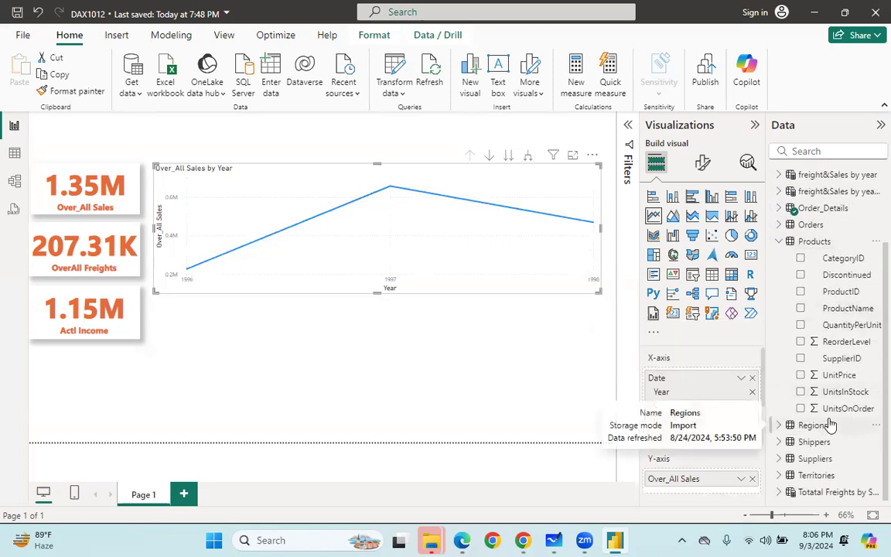
pyautogui.click(780, 242)
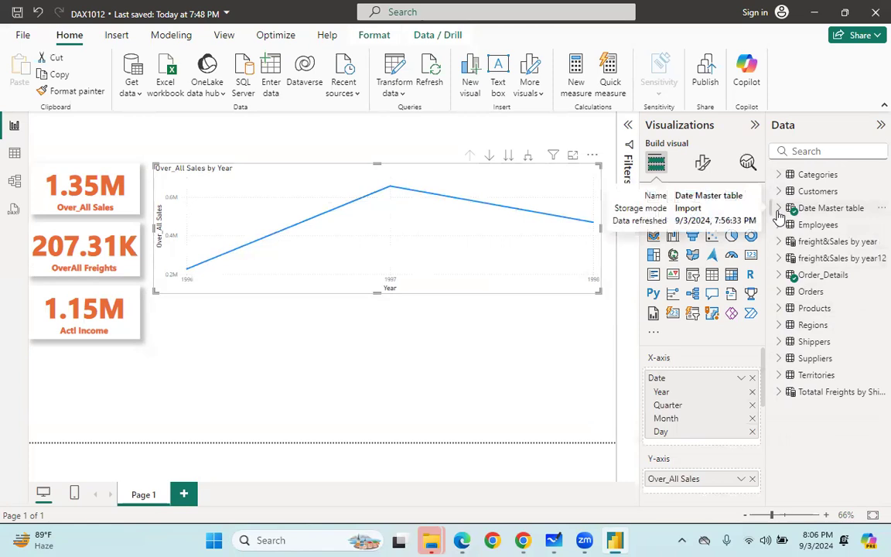
# - Add the Quantity field from Order_Details to the line chart as a second series and deselect the chart
pyautogui.click(779, 277)
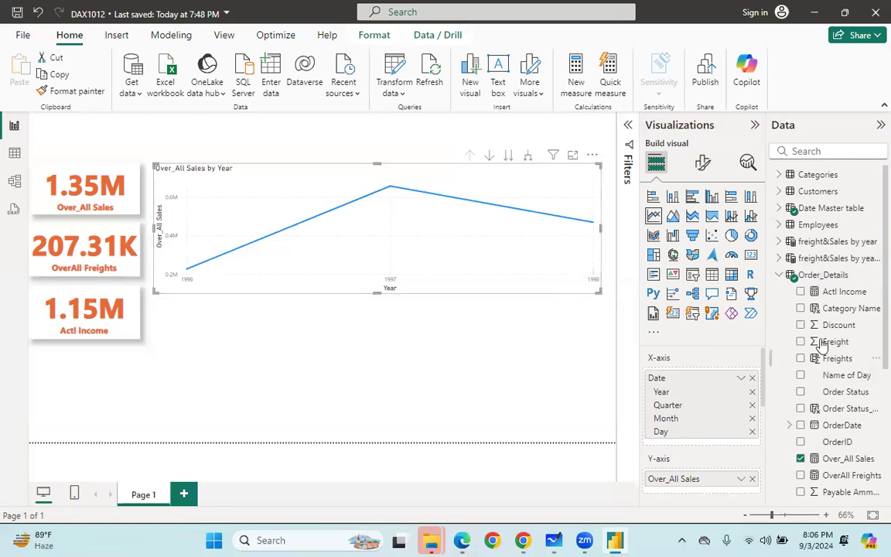
pyautogui.scroll(-4, 805, 325)
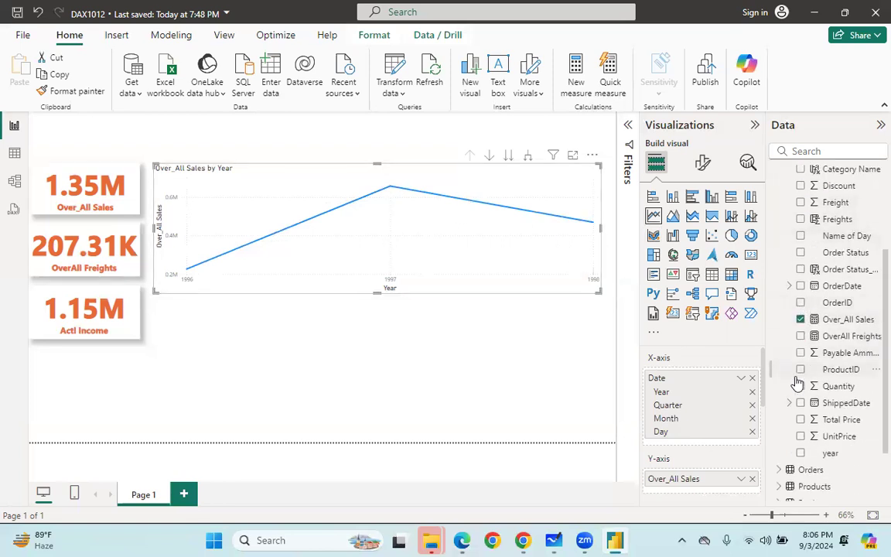
pyautogui.click(801, 386)
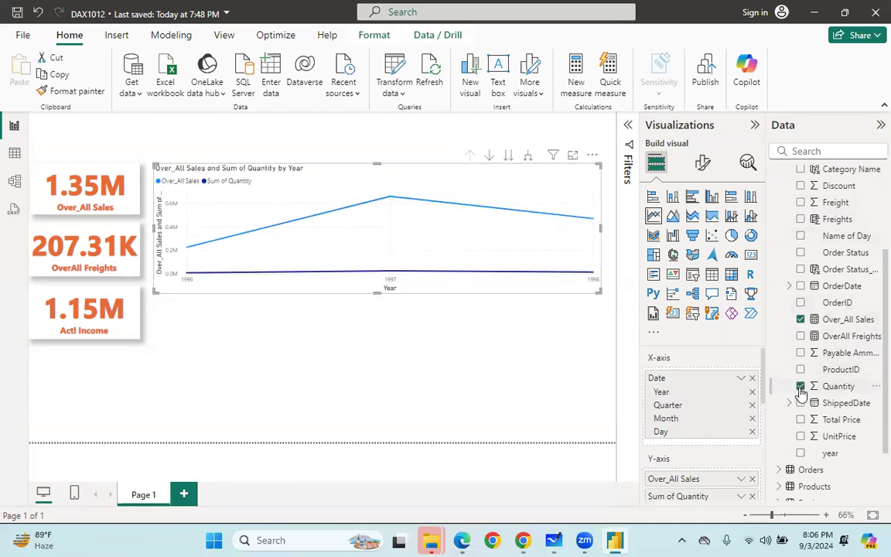
pyautogui.click(310, 337)
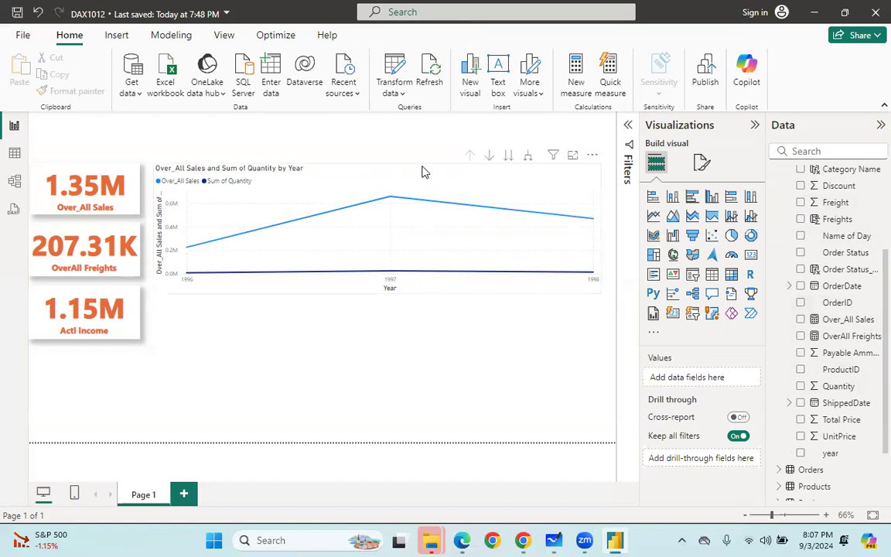
# - Examine Over_All Sales and Quantity down to the day level in the line chart, and return it to years
pyautogui.click(508, 158)
pyautogui.click(508, 158)
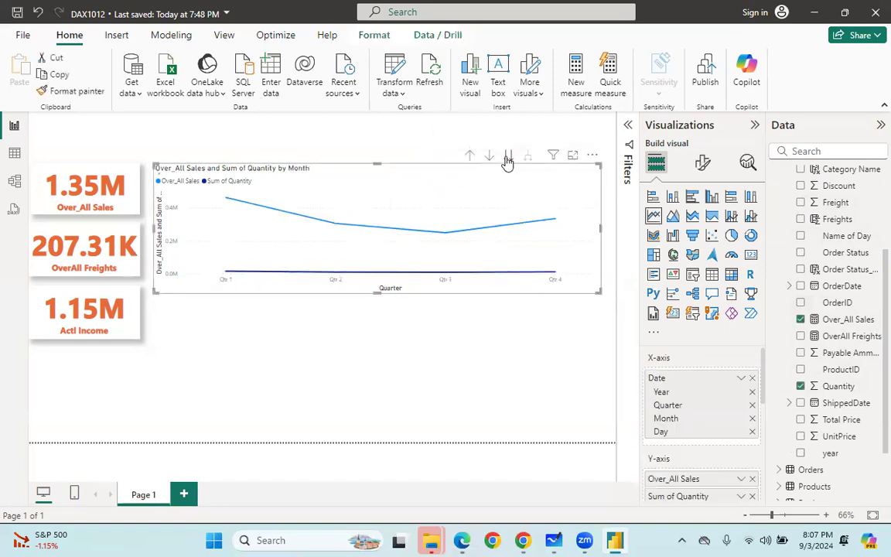
pyautogui.click(507, 158)
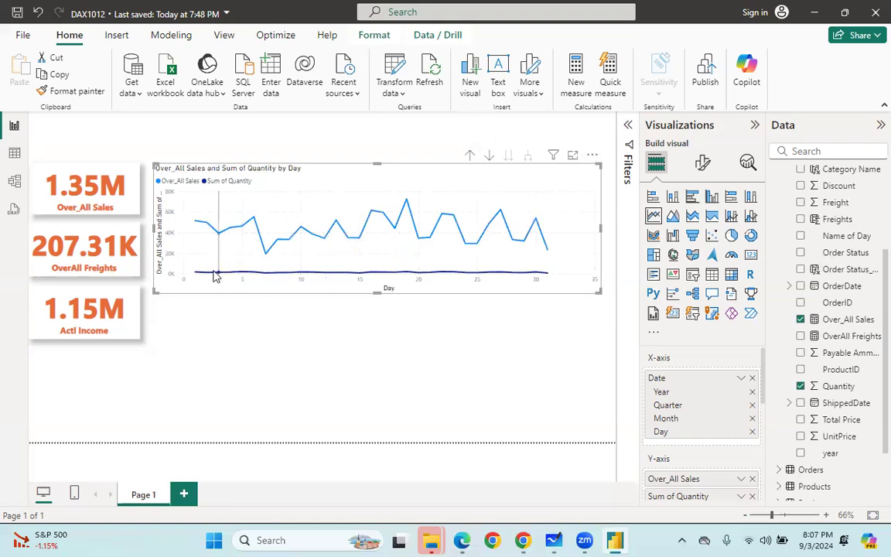
pyautogui.moveTo(245, 273)
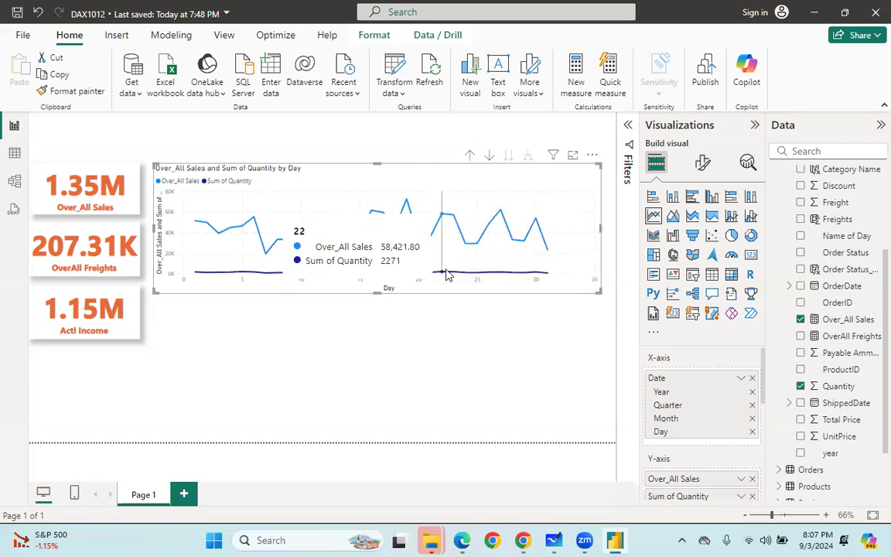
pyautogui.click(470, 159)
pyautogui.click(470, 157)
pyautogui.click(470, 158)
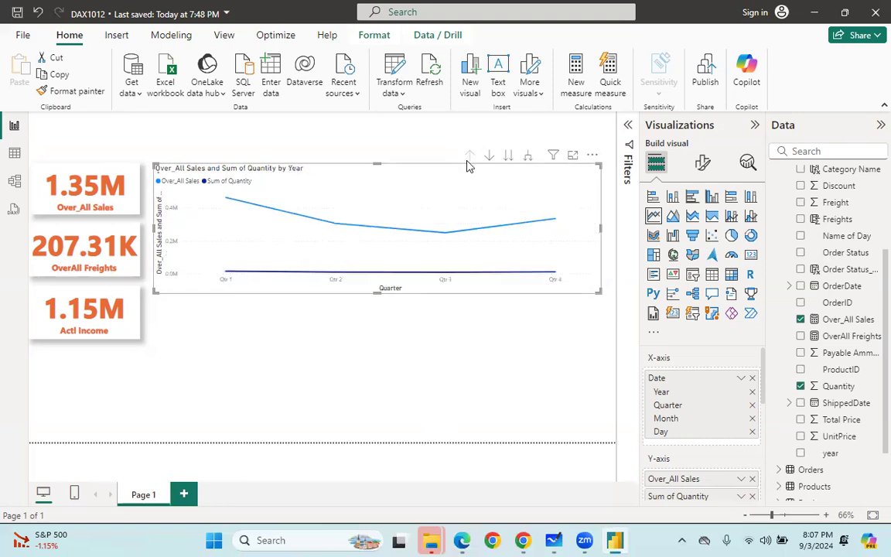
# - Expand the line chart's date hierarchy down to the day level across all years and deselect the chart
pyautogui.click(528, 159)
pyautogui.click(527, 159)
pyautogui.click(528, 160)
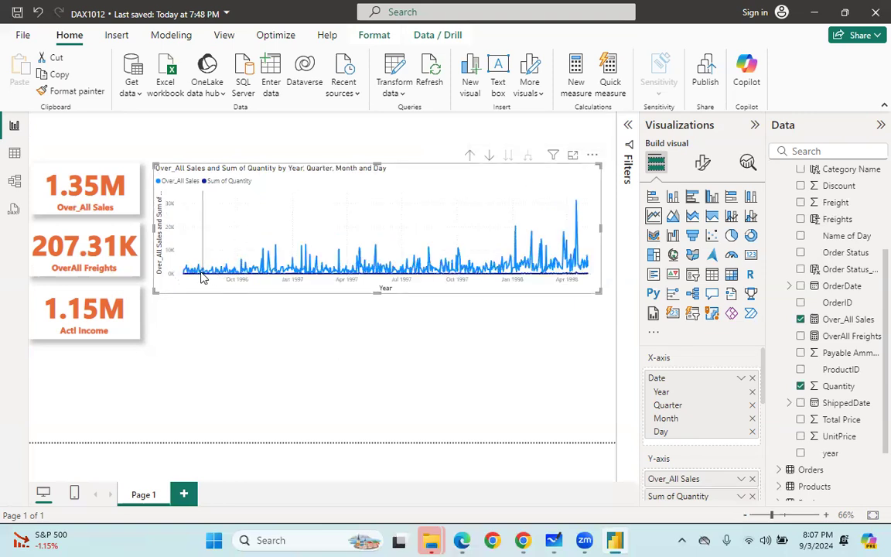
pyautogui.click(334, 418)
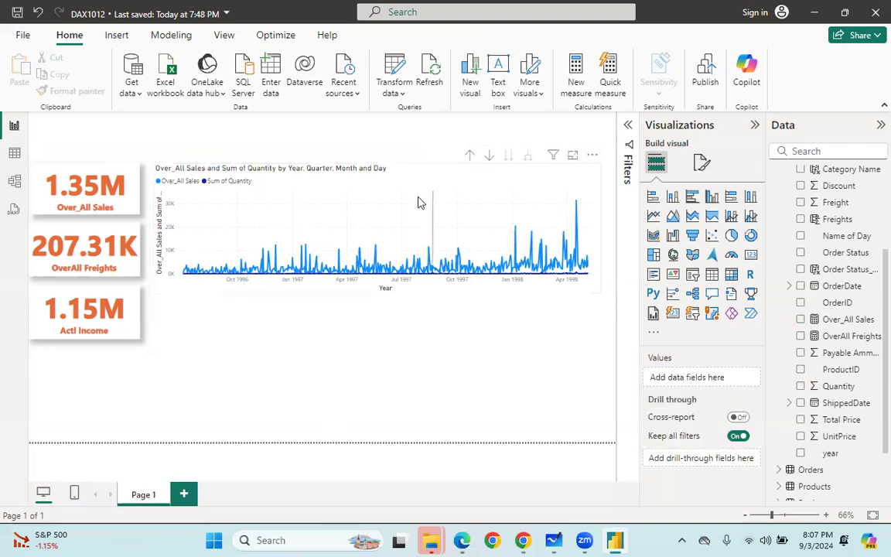
# - Format the line chart's X-axis values in bold Segoe UI, orange, with font size 12
pyautogui.click(364, 192)
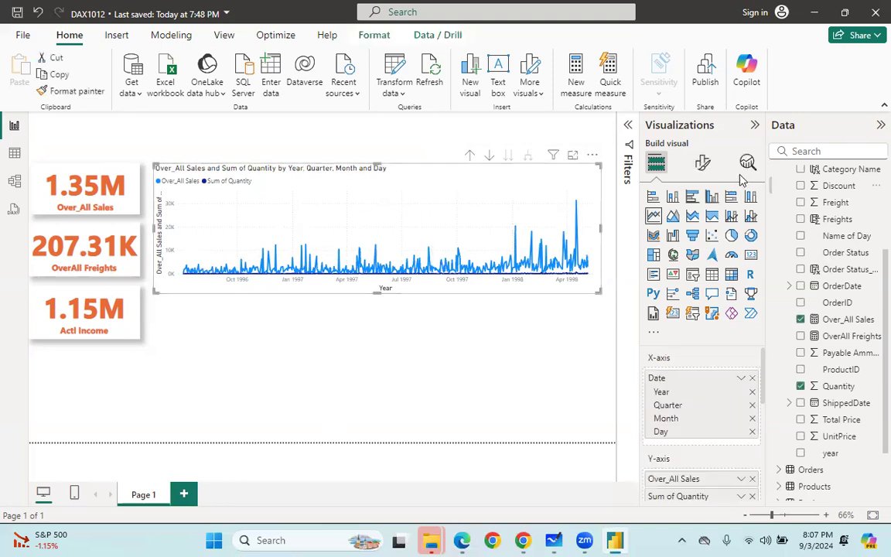
pyautogui.click(705, 166)
pyautogui.click(665, 260)
pyautogui.scroll(-4, 696, 277)
pyautogui.scroll(2, 696, 277)
pyautogui.scroll(-3, 687, 298)
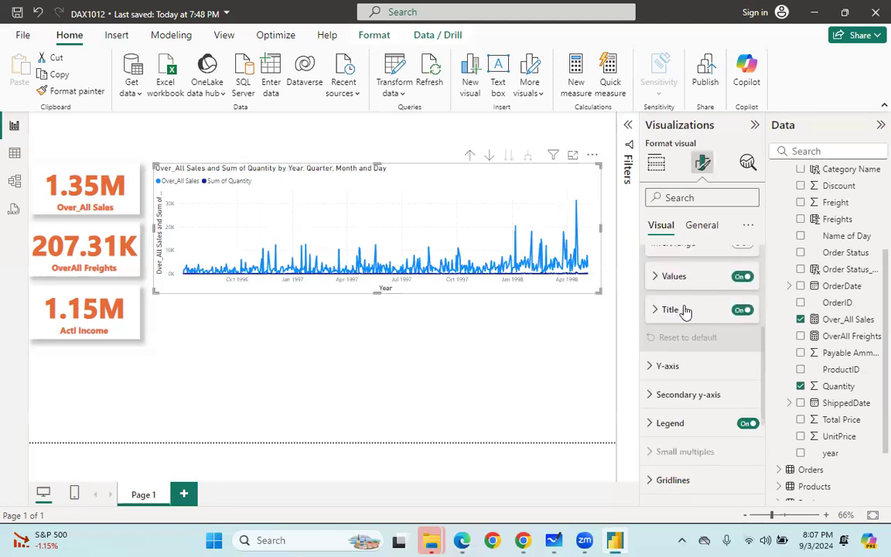
pyautogui.click(666, 276)
pyautogui.click(659, 331)
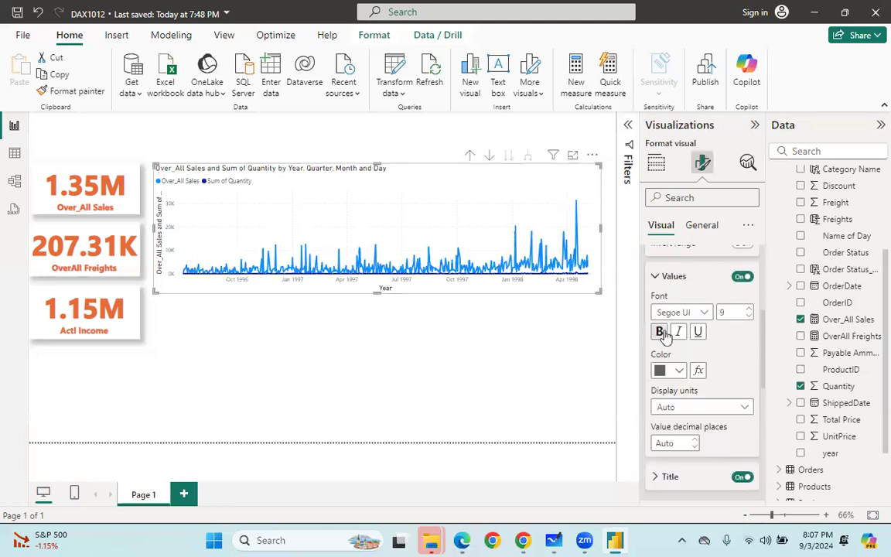
pyautogui.click(708, 313)
pyautogui.click(638, 226)
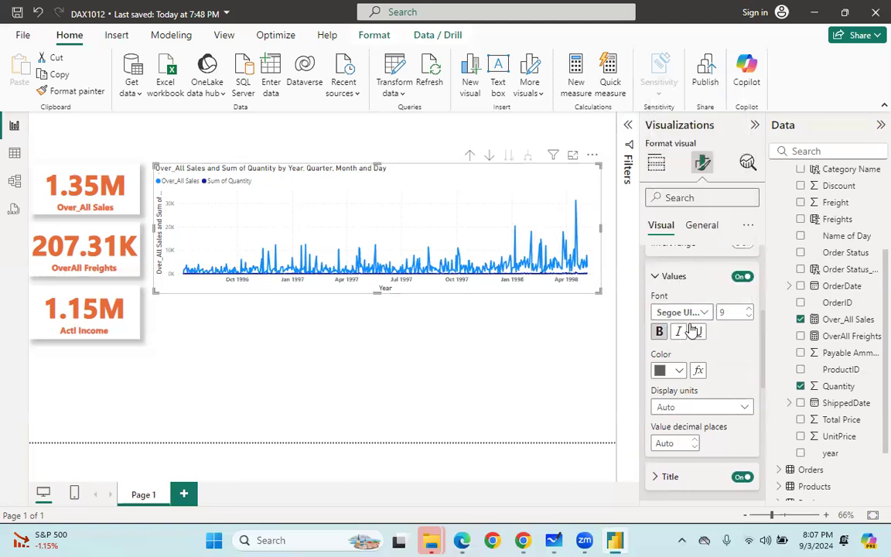
pyautogui.click(677, 373)
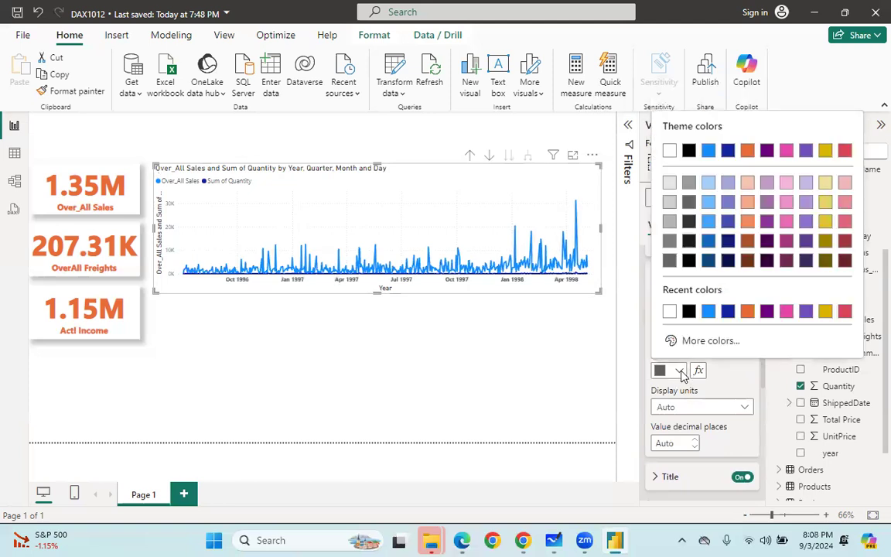
pyautogui.click(748, 151)
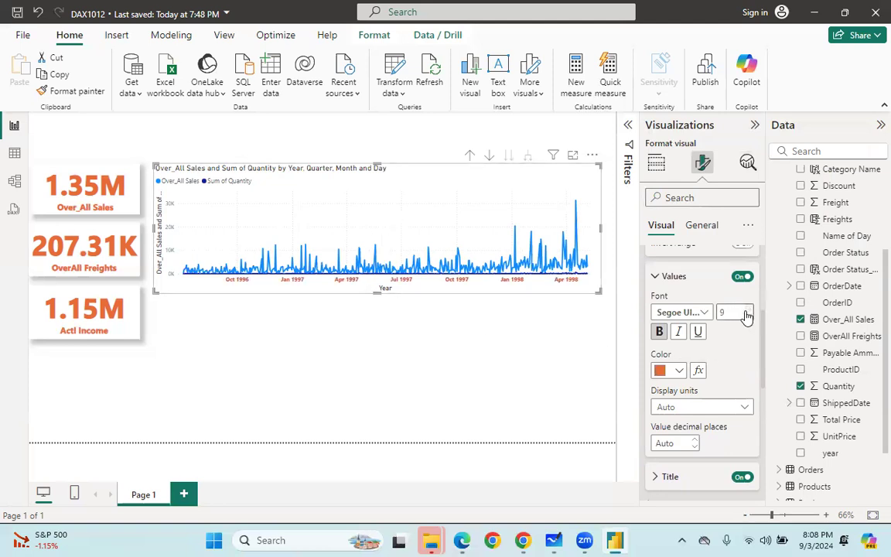
pyautogui.click(747, 312)
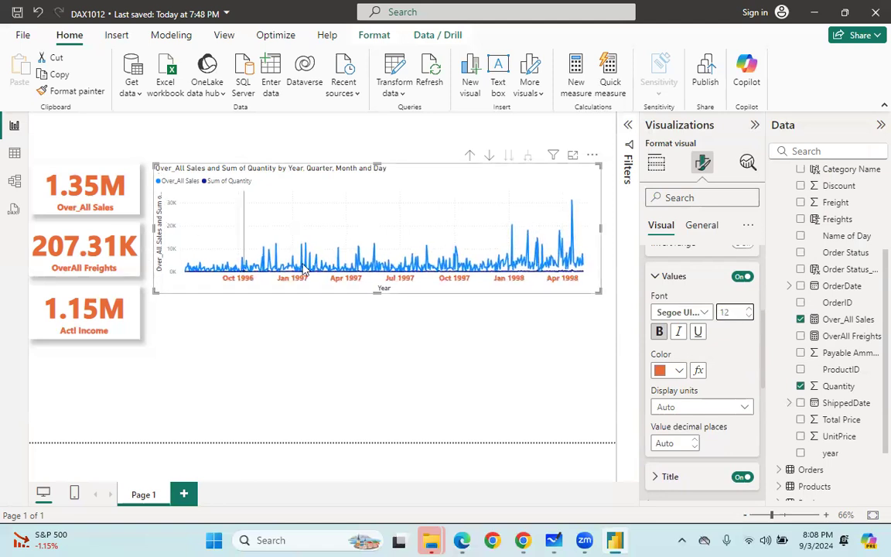
# - Format the line chart's Y-axis values in bold Segoe UI, orange, with font size 12
pyautogui.scroll(-3, 691, 407)
pyautogui.click(656, 325)
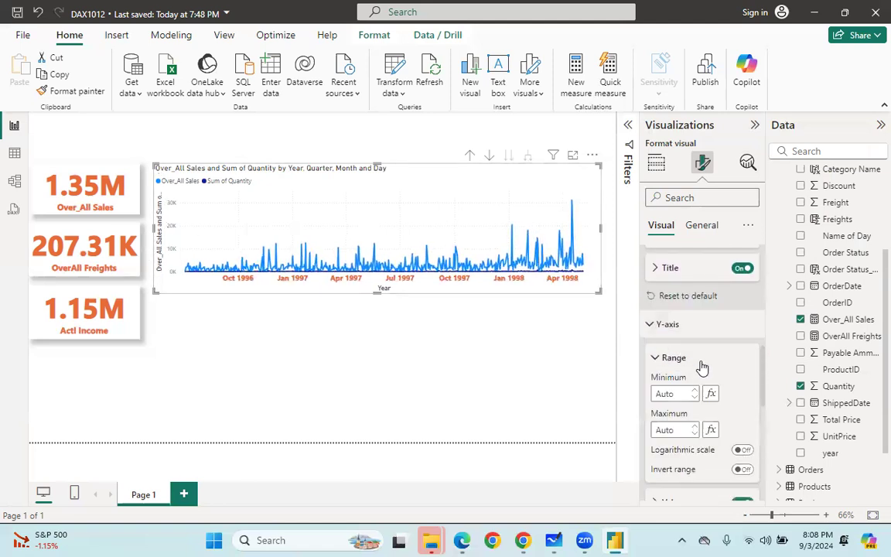
pyautogui.scroll(-5, 700, 378)
pyautogui.click(666, 304)
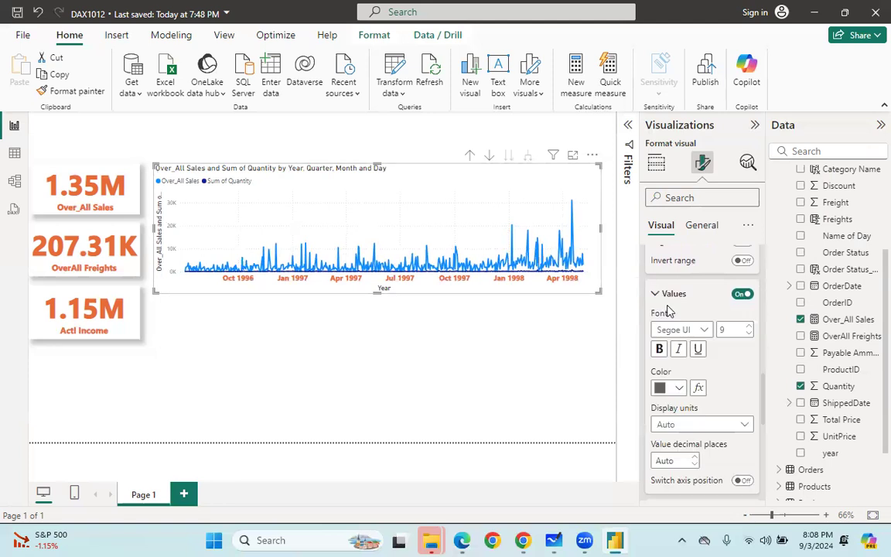
pyautogui.click(706, 329)
pyautogui.click(681, 262)
pyautogui.click(659, 349)
pyautogui.click(680, 389)
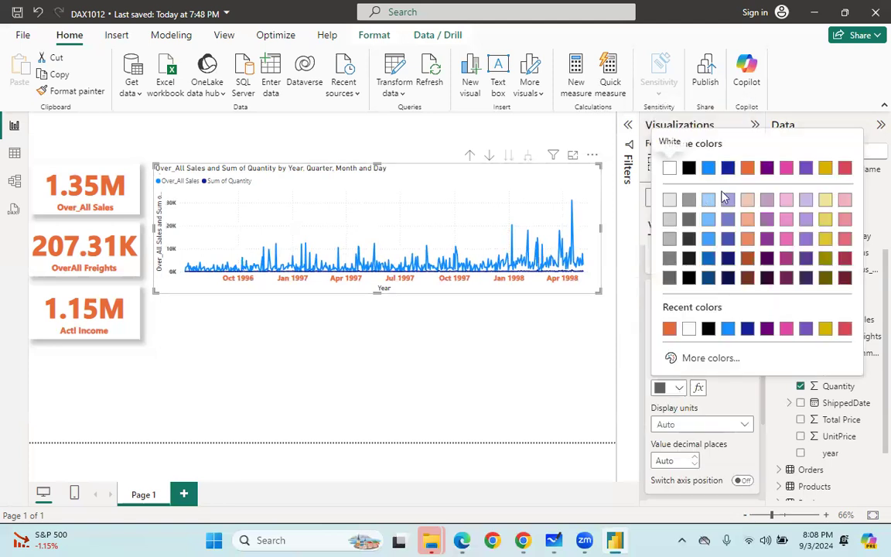
pyautogui.click(744, 175)
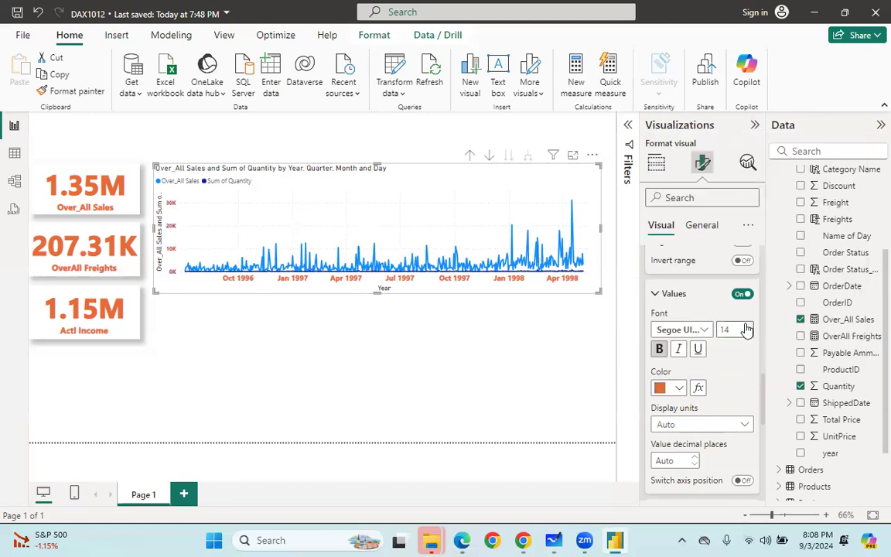
pyautogui.click(748, 331)
pyautogui.click(747, 331)
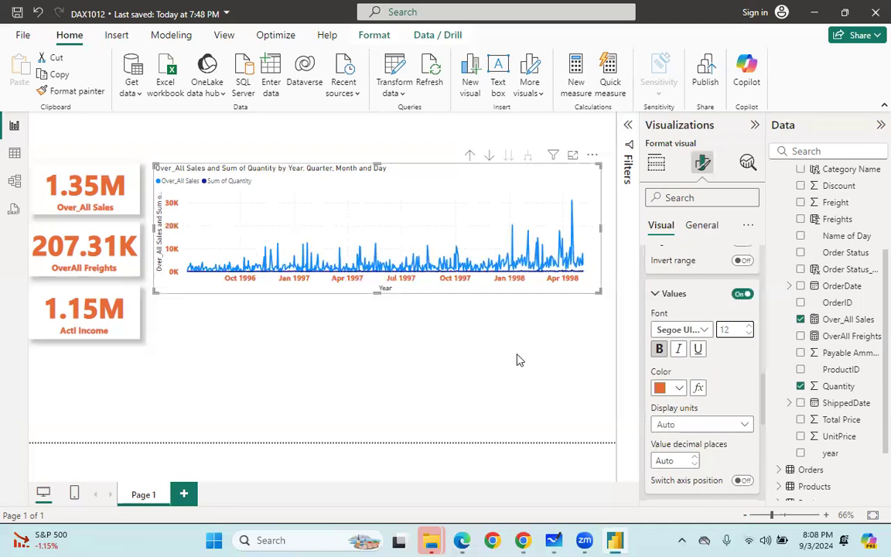
# - Look through the Y-axis title and other formatting options of the line chart
pyautogui.scroll(-3, 665, 379)
pyautogui.click(667, 376)
pyautogui.scroll(-3, 692, 391)
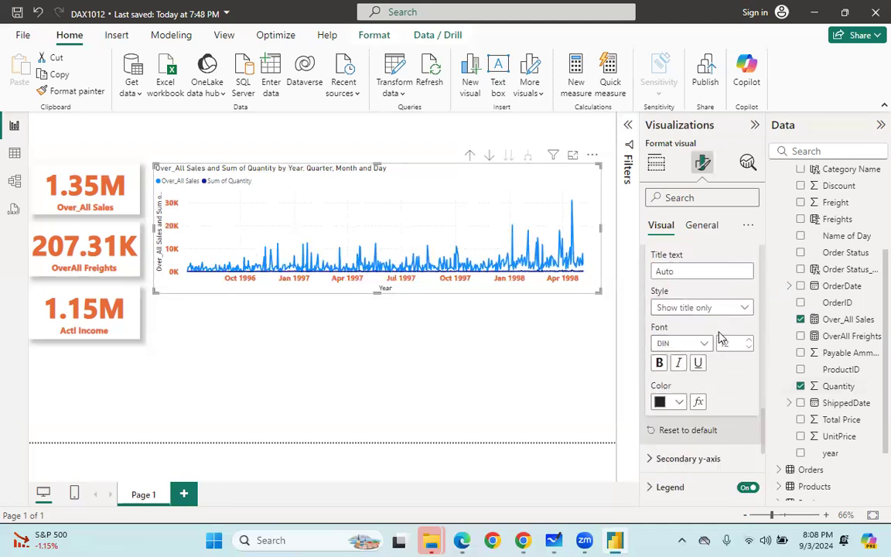
pyautogui.scroll(-5, 681, 371)
pyautogui.scroll(10, 681, 372)
pyautogui.scroll(2, 684, 371)
pyautogui.scroll(-1, 681, 365)
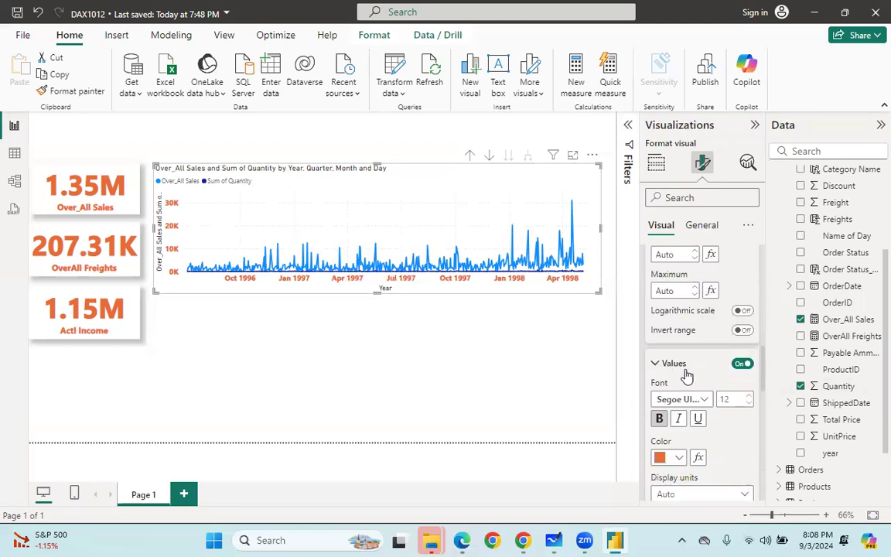
pyautogui.scroll(-1, 684, 374)
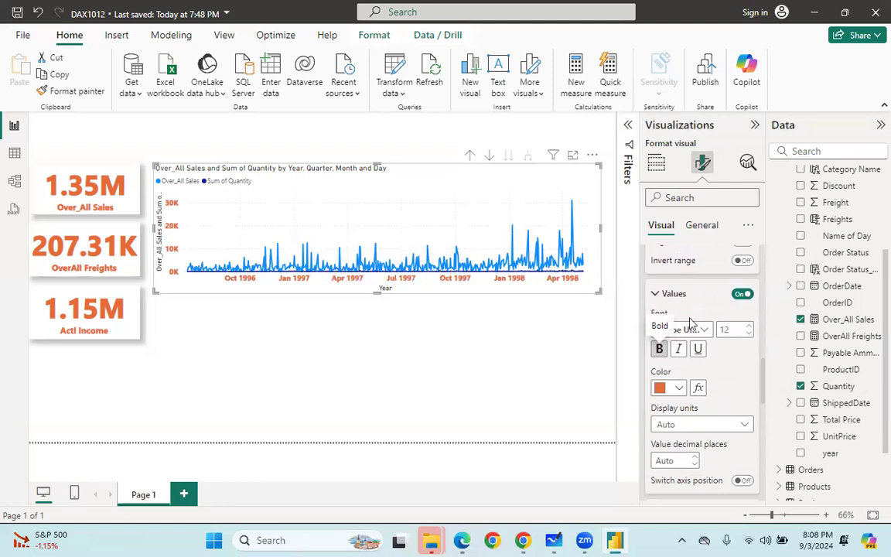
pyautogui.click(657, 163)
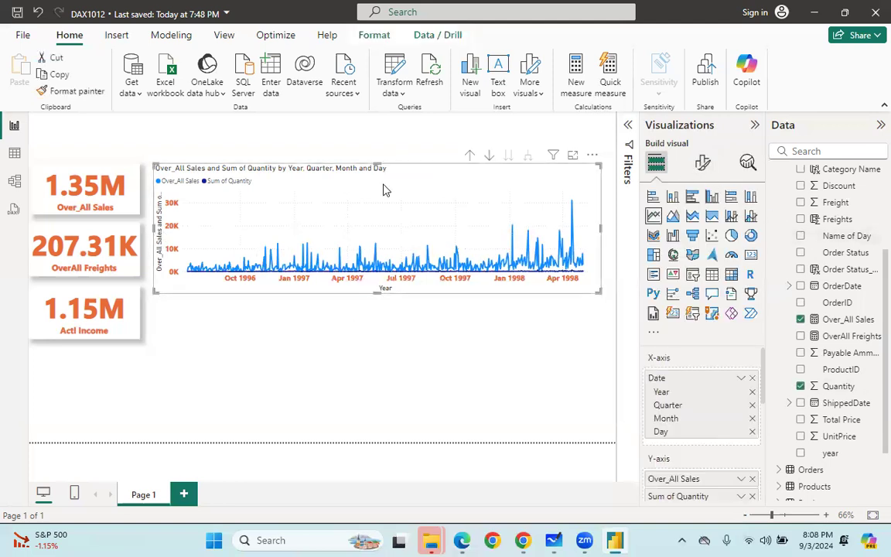
# - Format the line chart's title in bold orange Arial Black and deselect the chart
pyautogui.click(703, 163)
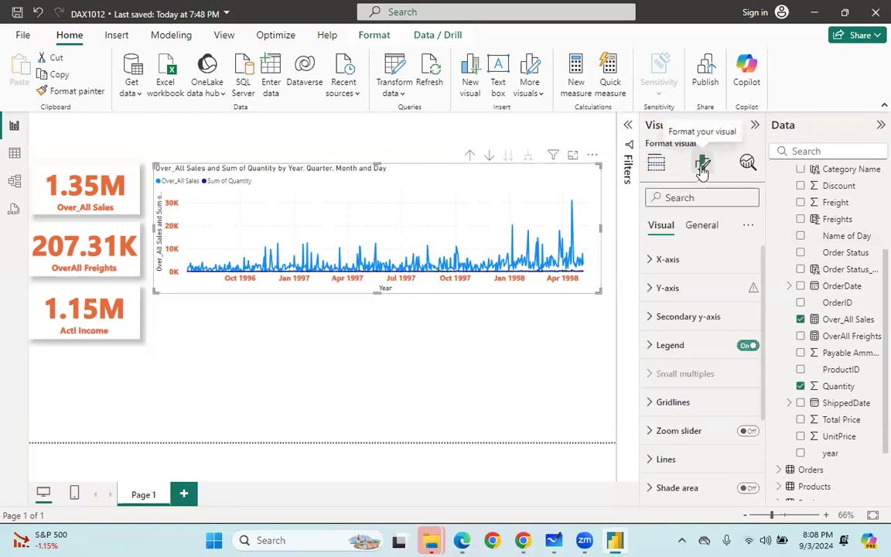
pyautogui.click(702, 224)
pyautogui.click(664, 288)
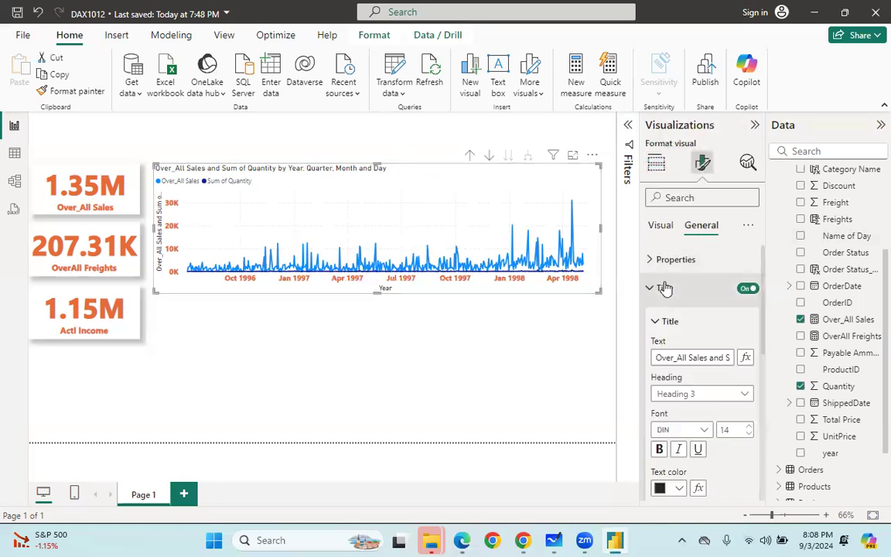
pyautogui.click(746, 395)
pyautogui.click(745, 394)
pyautogui.scroll(-2, 723, 398)
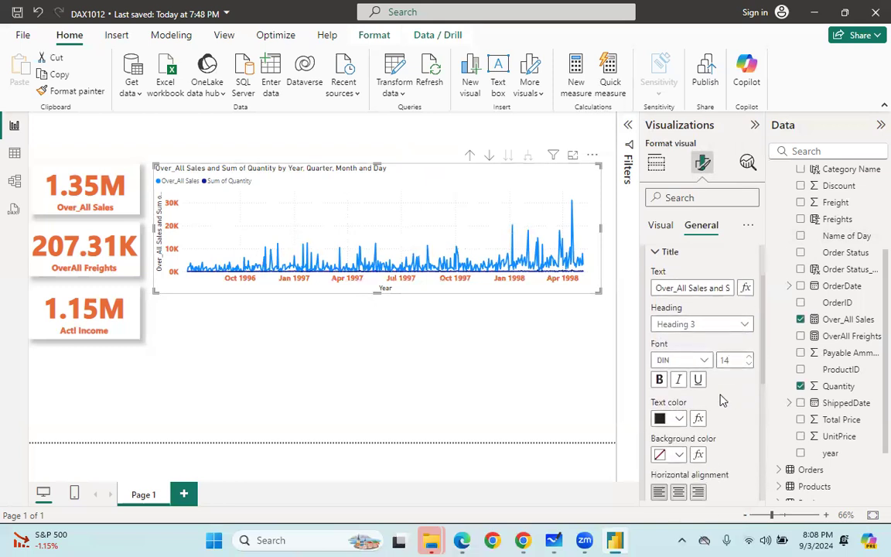
pyautogui.click(709, 359)
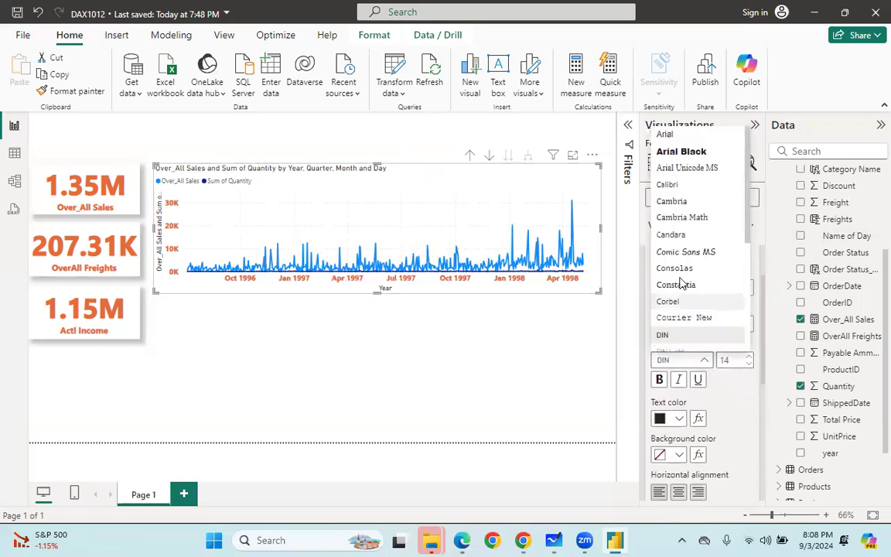
pyautogui.click(684, 151)
pyautogui.click(659, 379)
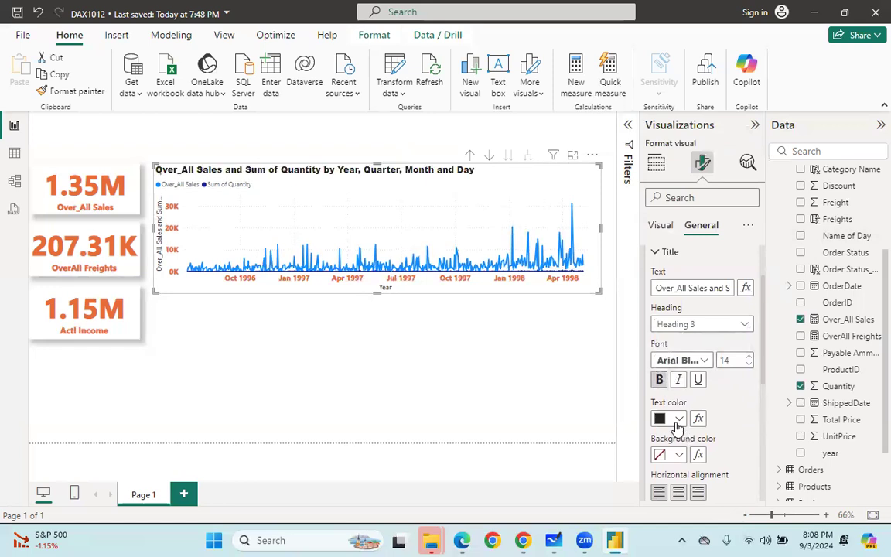
pyautogui.click(679, 420)
pyautogui.click(748, 200)
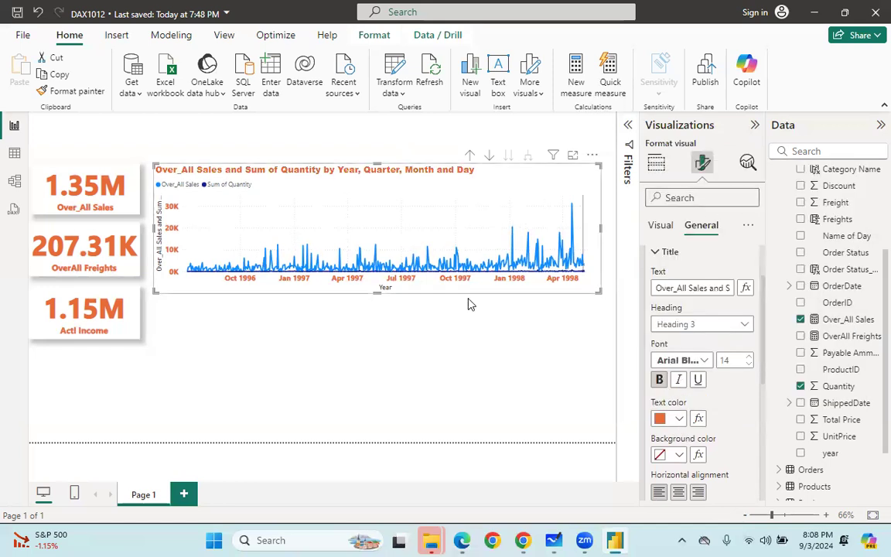
pyautogui.click(442, 359)
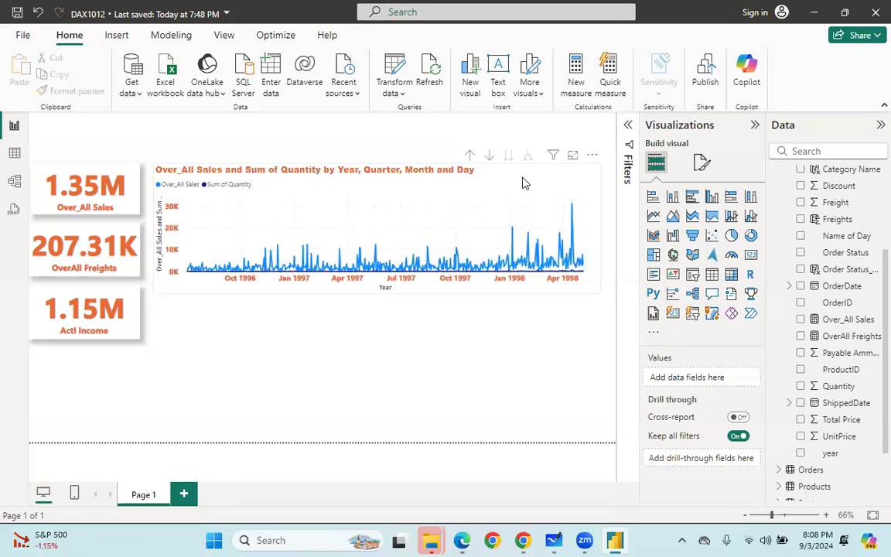
pyautogui.click(547, 182)
pyautogui.click(268, 360)
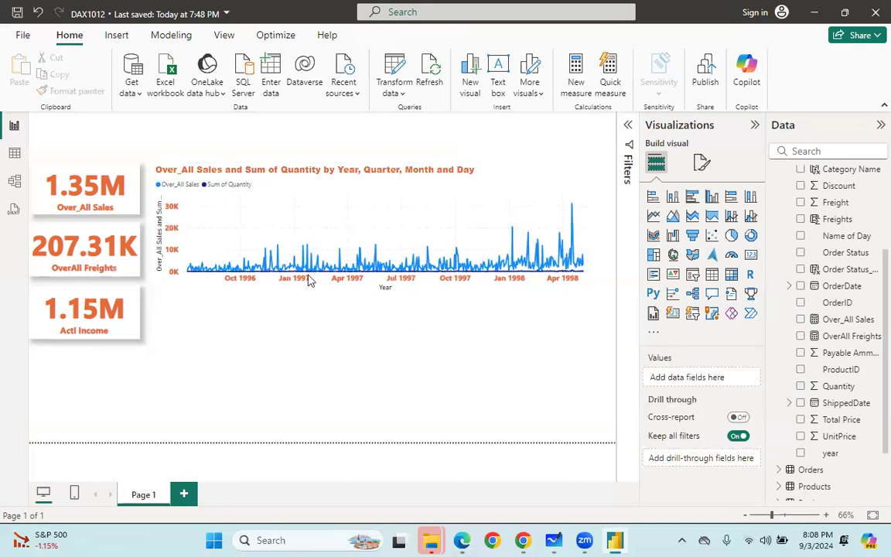
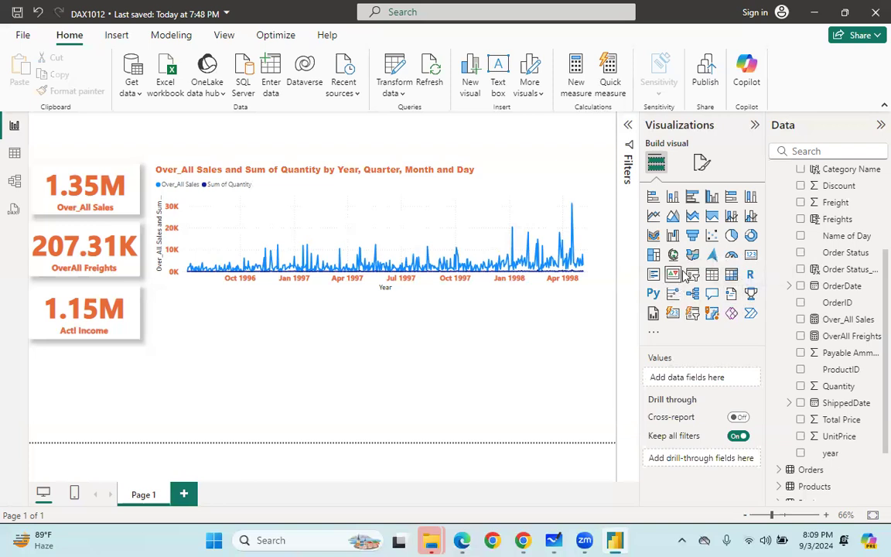
# - Add an empty treemap, enlarge it to about half the line chart's width, and place it below the chart's right half
pyautogui.click(654, 262)
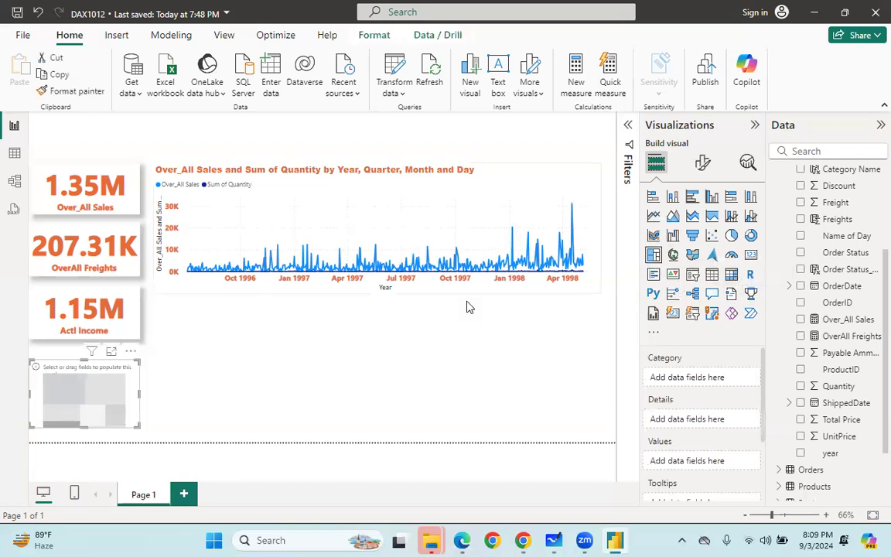
pyautogui.moveTo(118, 370); pyautogui.dragTo(242, 341)
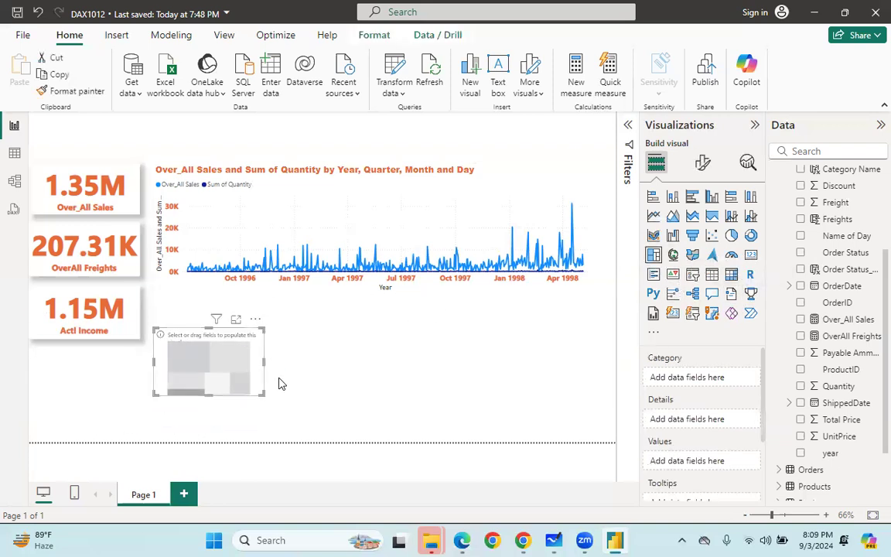
pyautogui.moveTo(264, 393); pyautogui.dragTo(565, 431)
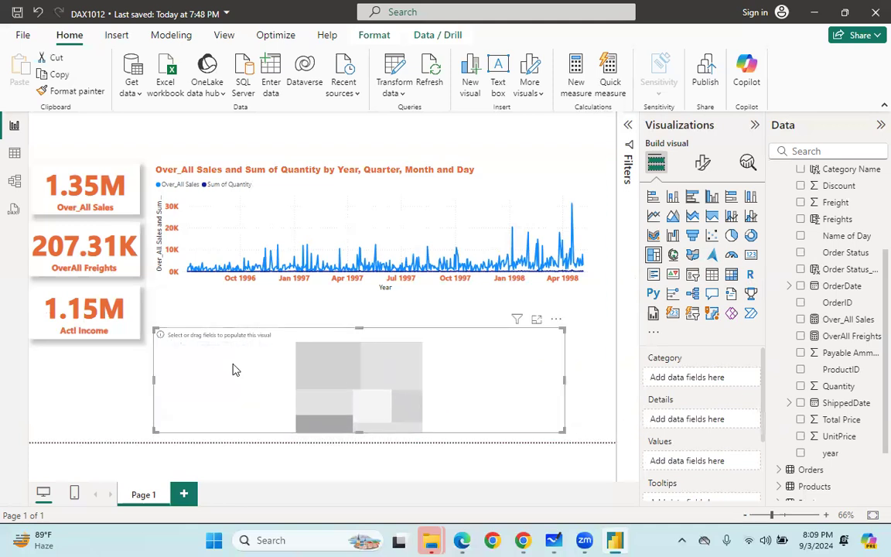
pyautogui.moveTo(154, 329); pyautogui.dragTo(346, 308)
pyautogui.moveTo(534, 328); pyautogui.dragTo(547, 321)
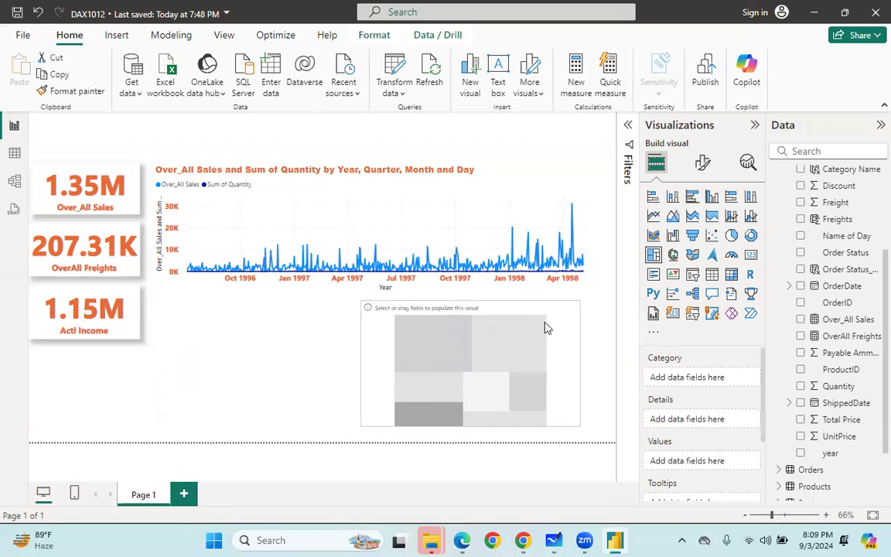
pyautogui.moveTo(578, 423); pyautogui.dragTo(584, 430)
pyautogui.moveTo(557, 386); pyautogui.dragTo(557, 380)
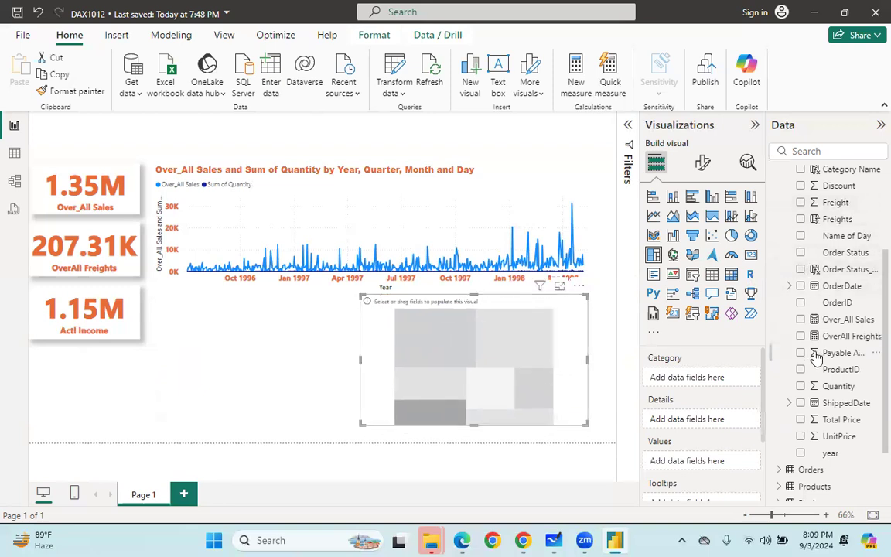
# - Expand the Products table's fields to choose data for the treemap
pyautogui.scroll(-2, 790, 354)
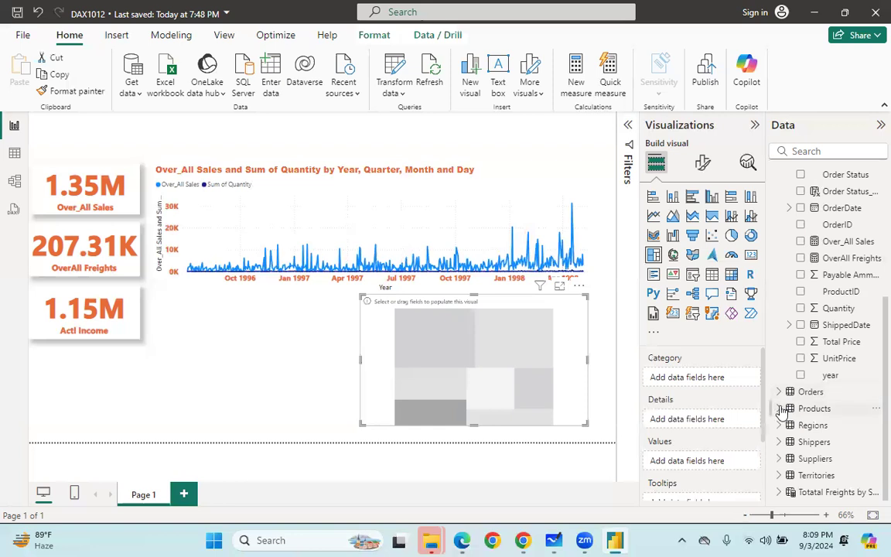
pyautogui.click(780, 407)
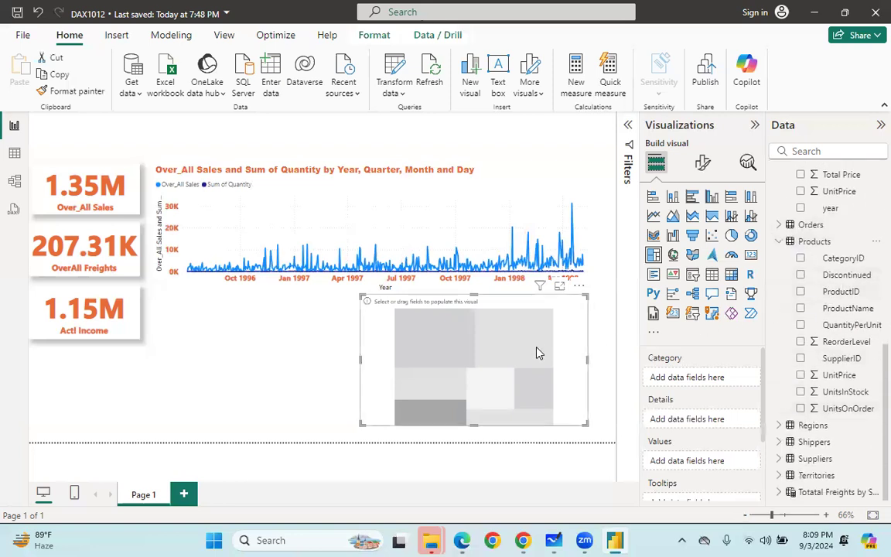
# - Populate the treemap with ProductName from Products as category and the Over_All Sales measure as values
pyautogui.click(801, 308)
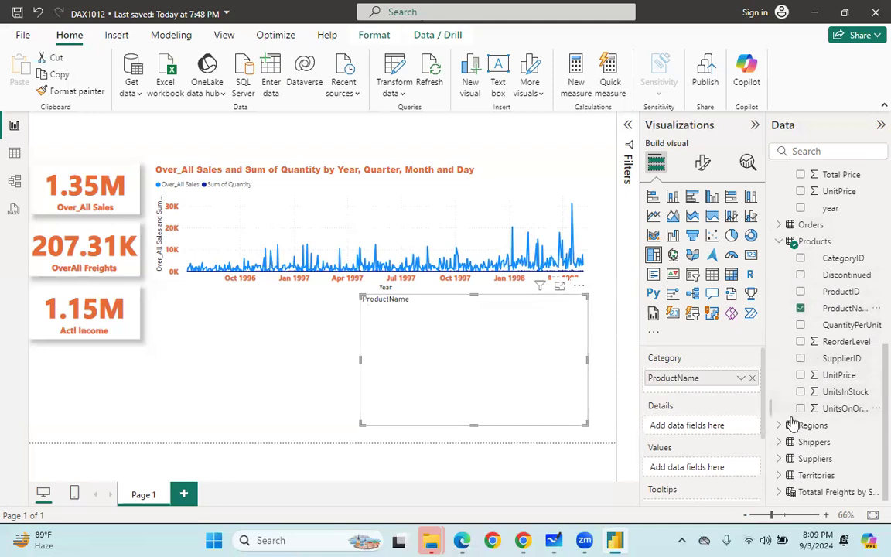
pyautogui.scroll(8, 793, 424)
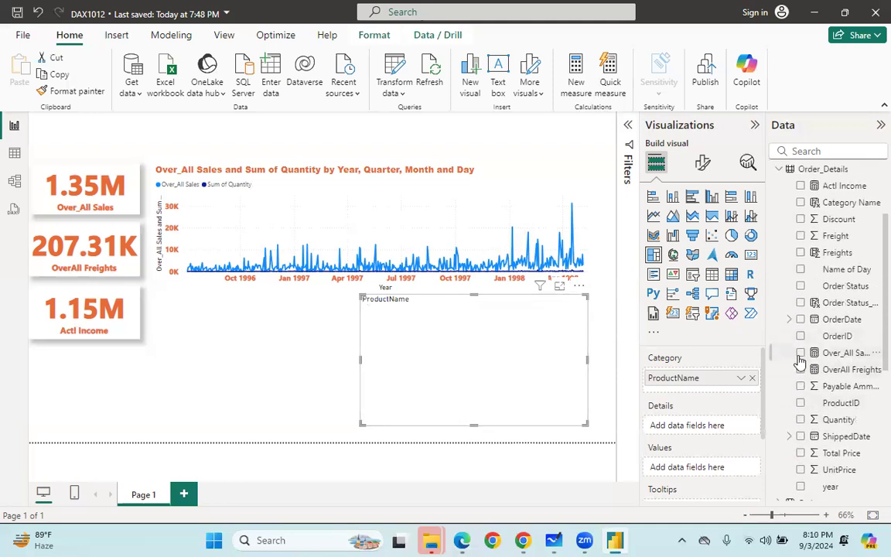
pyautogui.click(801, 353)
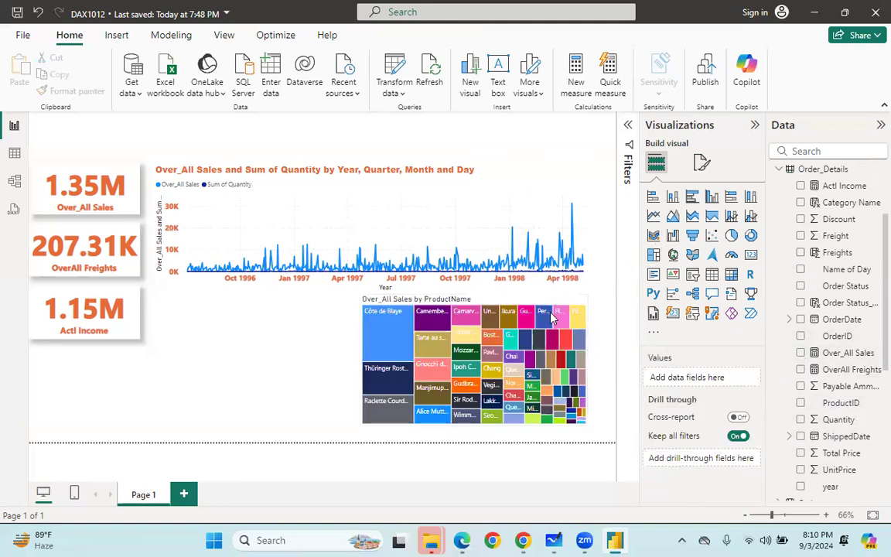
# - Cross-filter the report by individual product tiles in the treemap and clear the selection
pyautogui.click(490, 313)
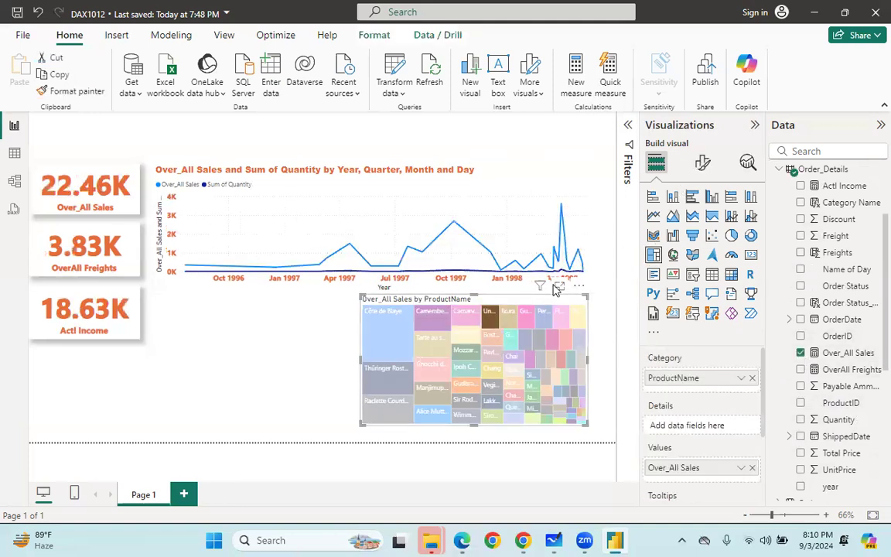
pyautogui.click(529, 324)
pyautogui.doubleClick(530, 325)
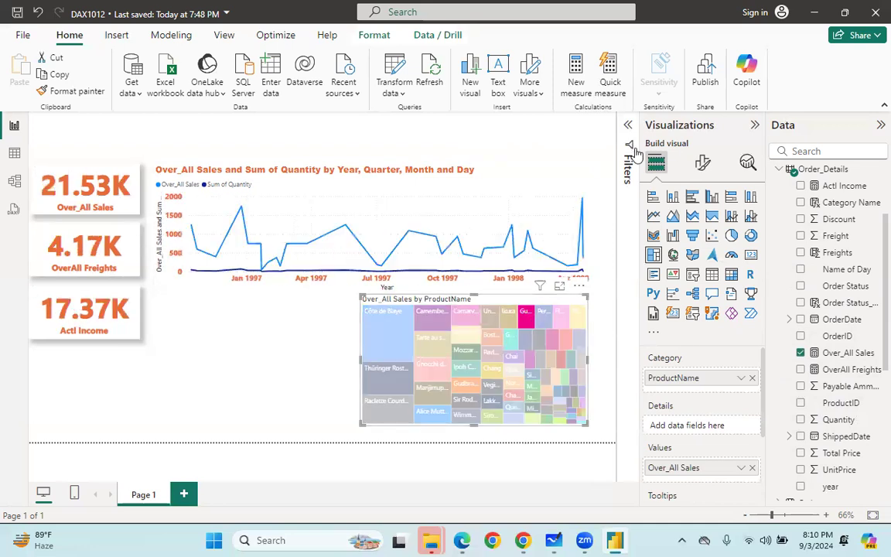
pyautogui.click(530, 319)
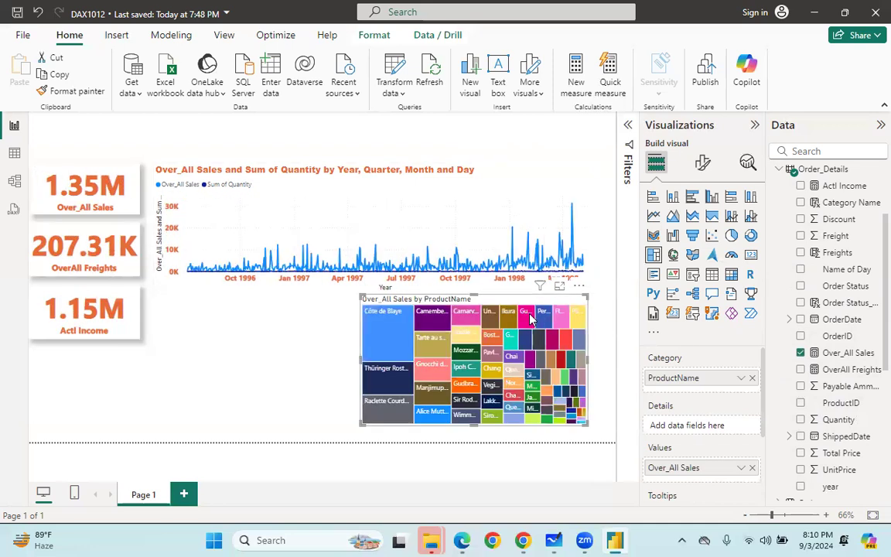
# - Filter the treemap's ProductName with a Top N filter showing the top 5 items by Over_All Sales
pyautogui.click(629, 126)
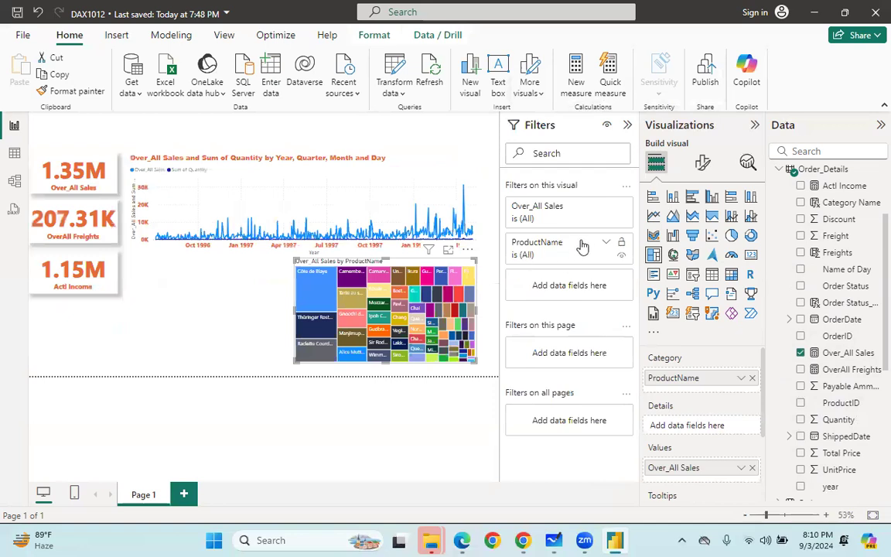
pyautogui.click(606, 209)
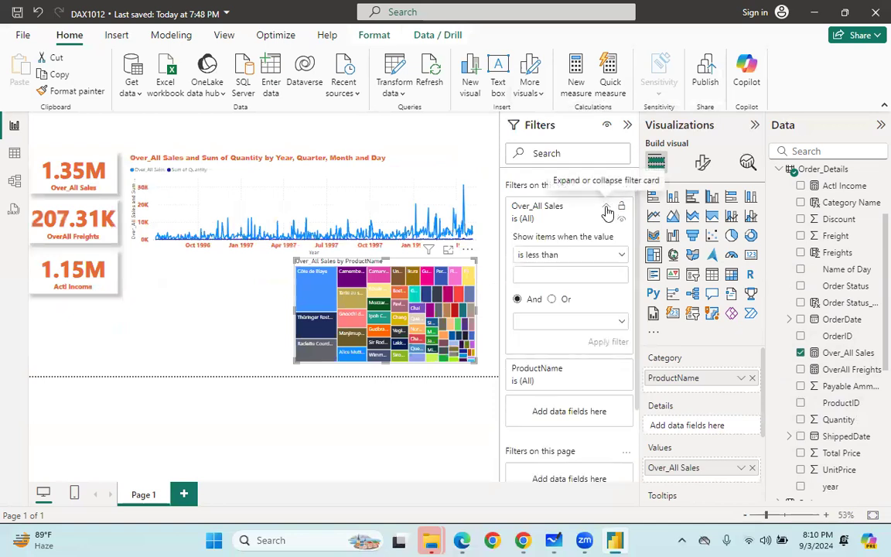
pyautogui.click(607, 209)
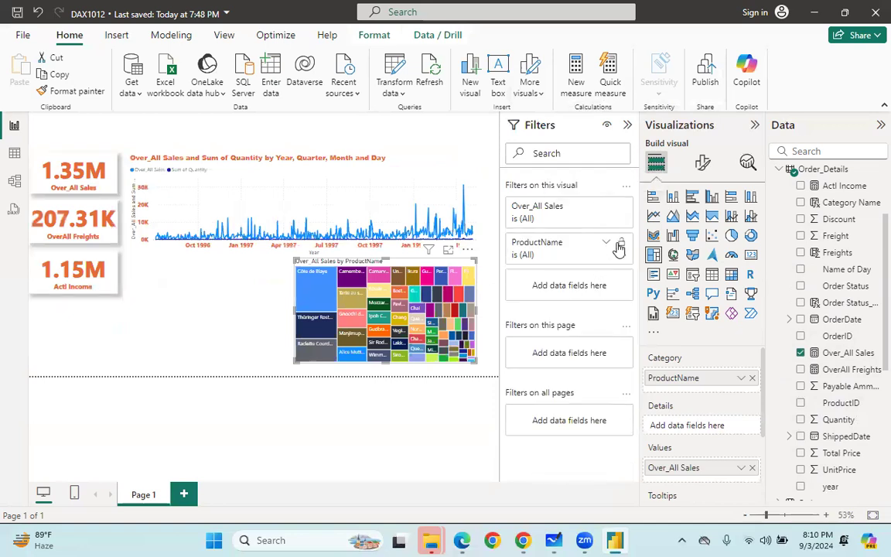
pyautogui.click(606, 245)
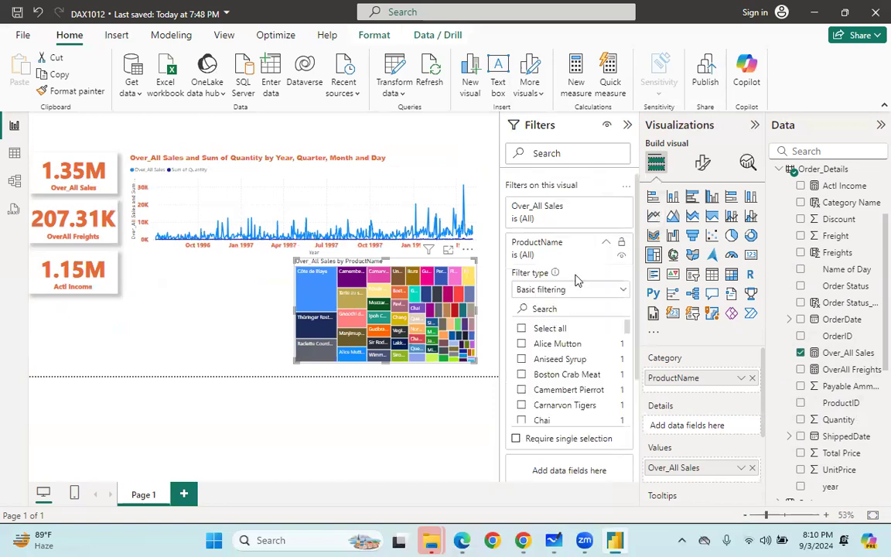
pyautogui.click(619, 290)
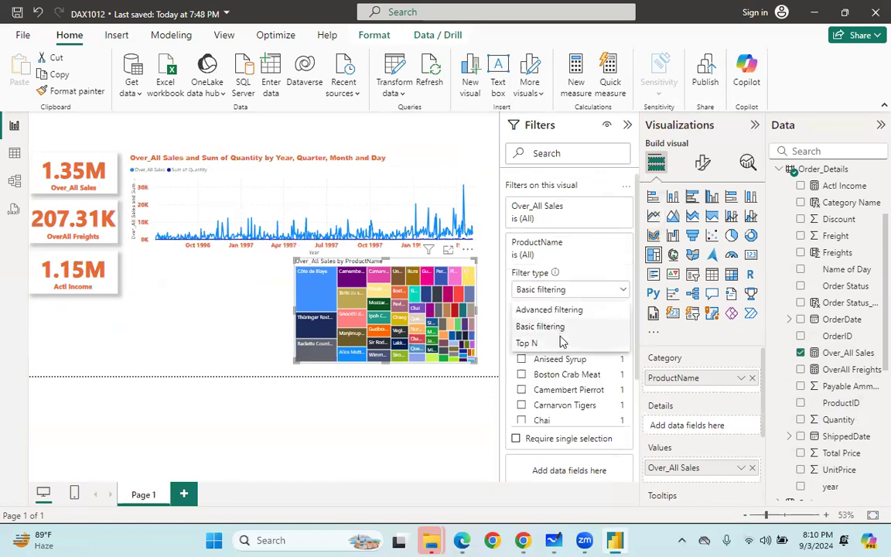
pyautogui.click(520, 343)
pyautogui.click(610, 327)
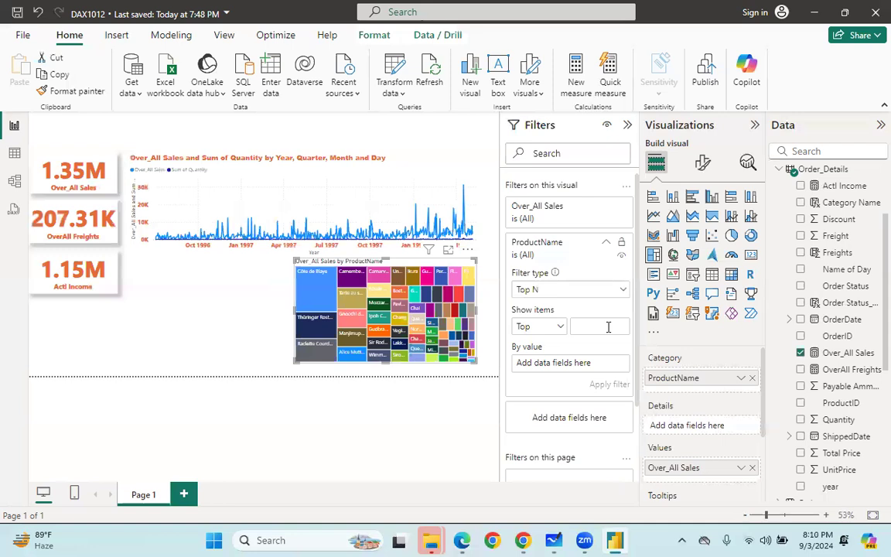
pyautogui.scroll(-2, 588, 345)
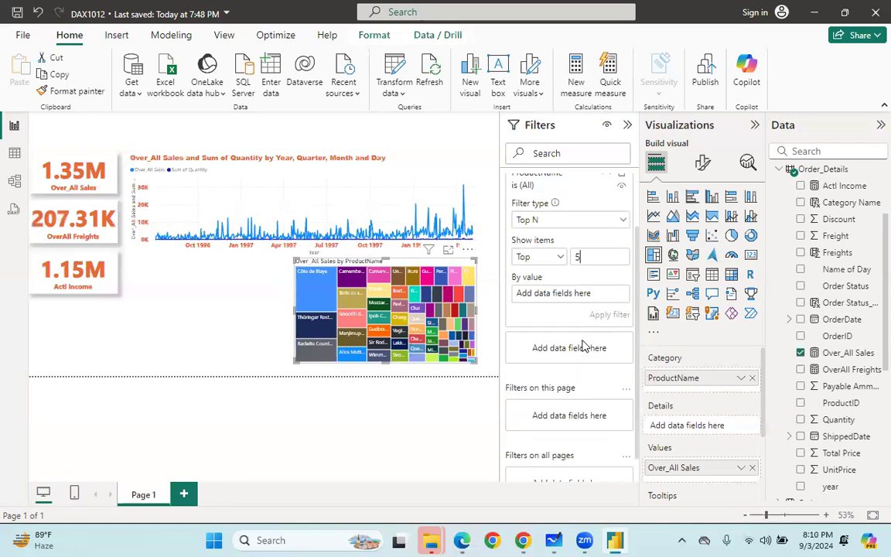
pyautogui.moveTo(848, 353); pyautogui.dragTo(593, 296)
pyautogui.click(610, 315)
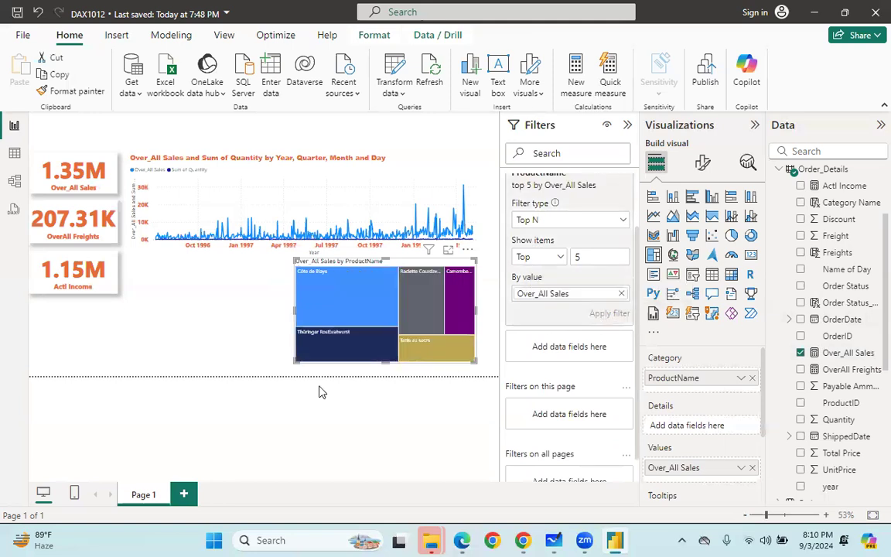
pyautogui.click(315, 436)
# - Enlarge the treemap from its upper-left corner towards the KPI cards and the line chart
pyautogui.click(296, 262)
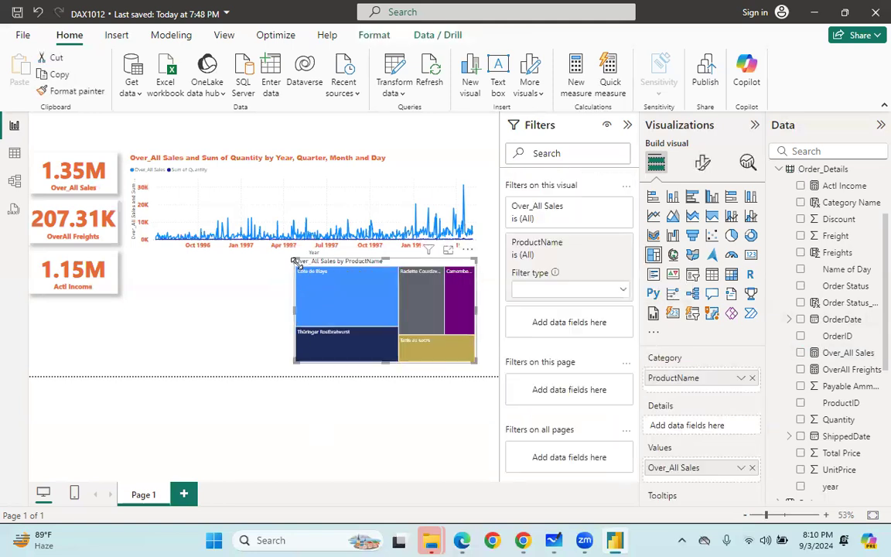
pyautogui.moveTo(294, 260); pyautogui.dragTo(206, 268)
pyautogui.moveTo(203, 252); pyautogui.dragTo(204, 253)
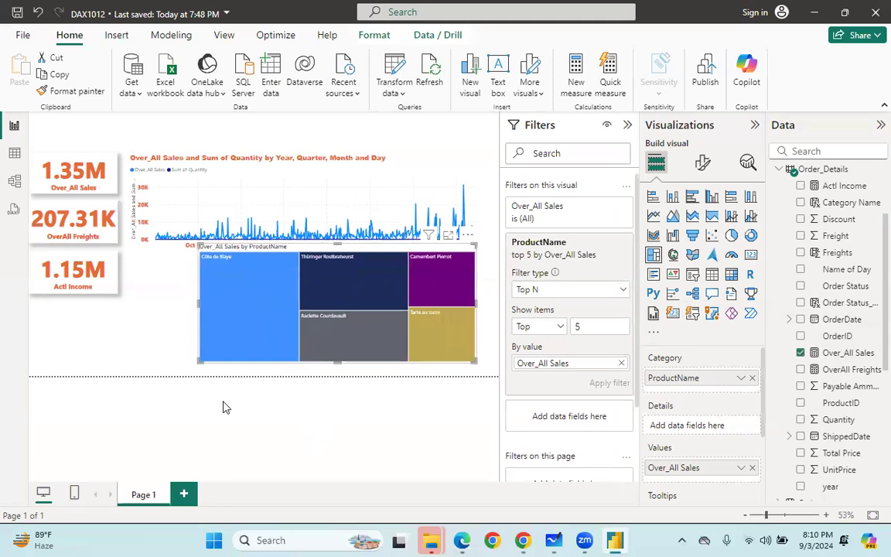
pyautogui.click(346, 437)
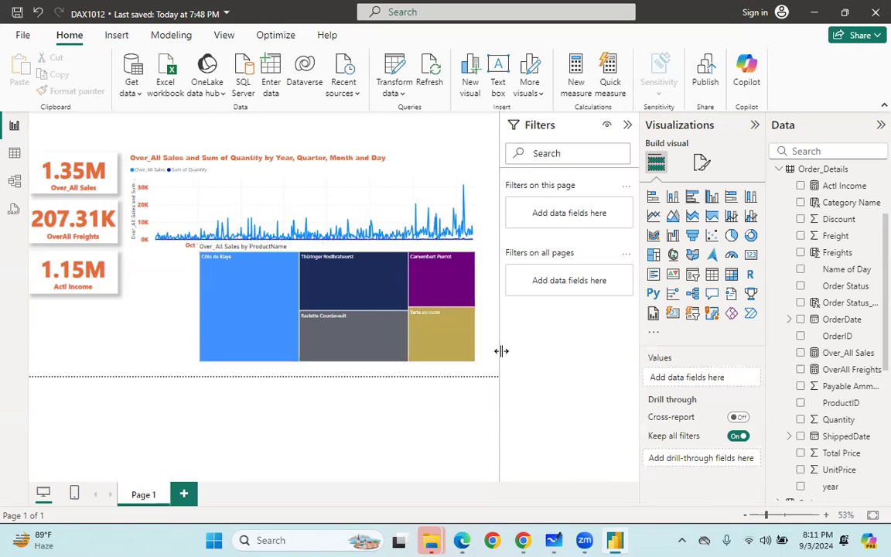
# - Add an empty donut chart and reduce the treemap's height from its upper edge to uncover the line chart's axis
pyautogui.click(751, 236)
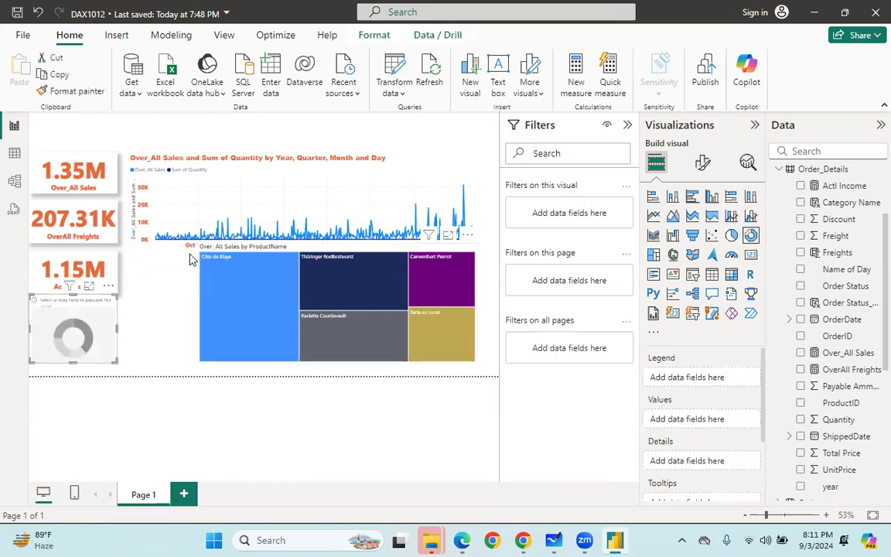
pyautogui.click(268, 252)
pyautogui.moveTo(336, 247); pyautogui.dragTo(314, 268)
pyautogui.click(338, 218)
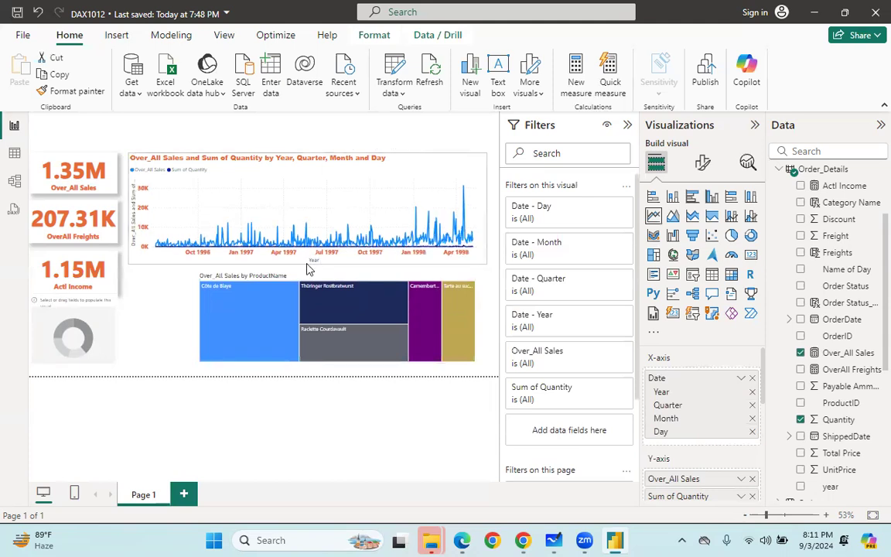
# - Widen the empty donut chart until it nearly reaches the treemap
pyautogui.click(104, 328)
pyautogui.moveTo(116, 329); pyautogui.dragTo(182, 335)
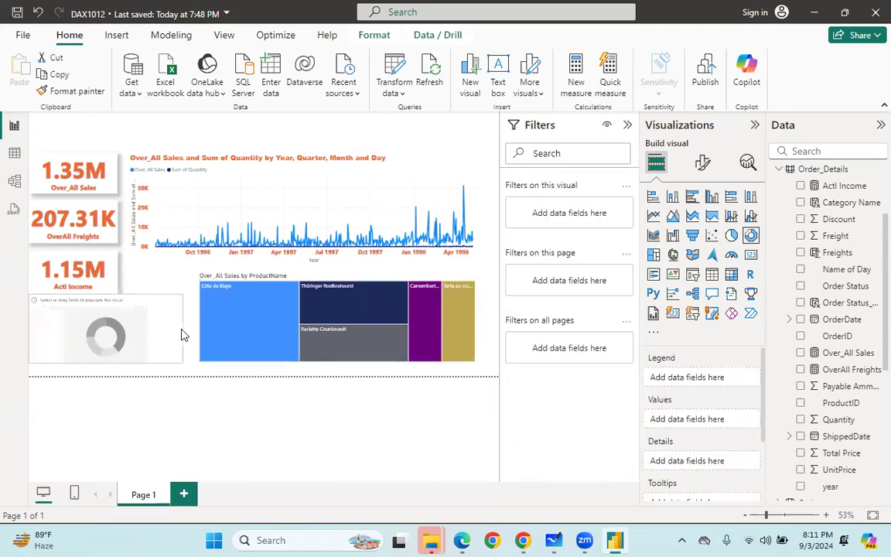
pyautogui.click(285, 381)
# - Move the three KPI cards upward into a tighter stack and extend the donut chart upward into the freed space
pyautogui.click(131, 304)
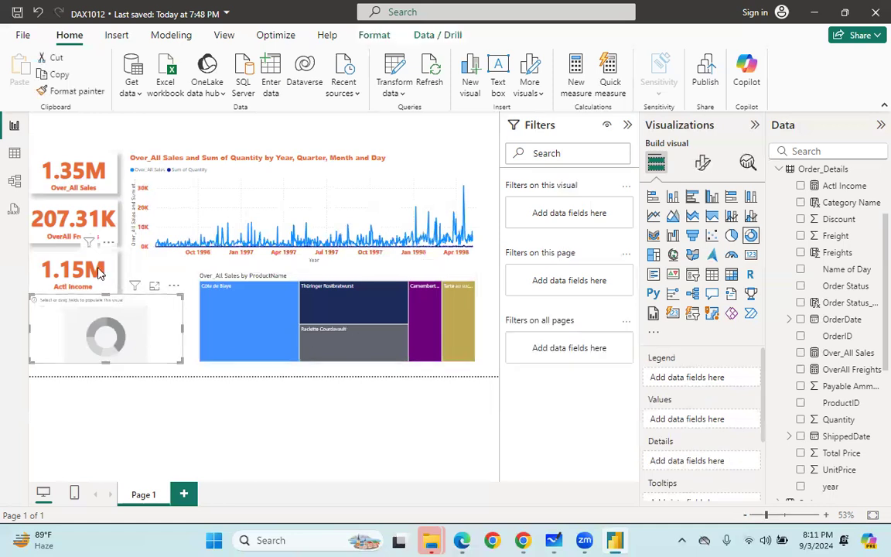
pyautogui.click(68, 167)
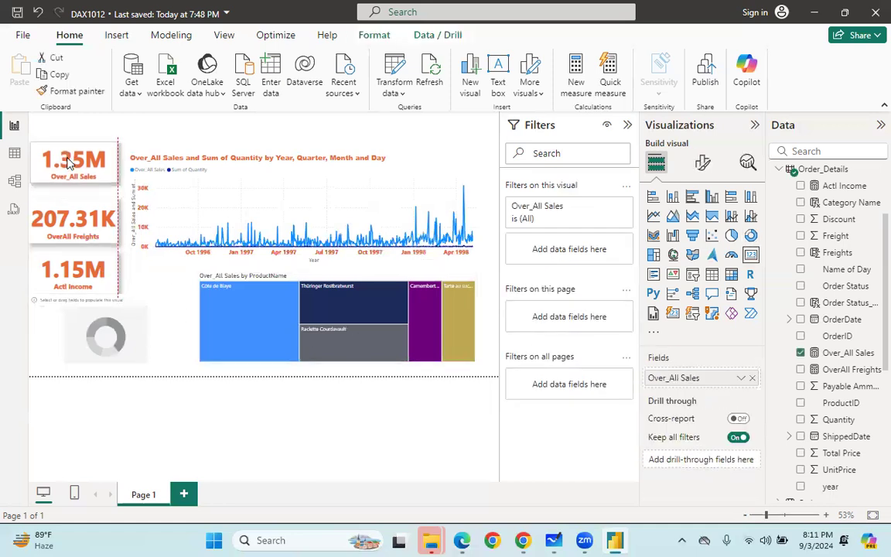
pyautogui.click(79, 223)
pyautogui.moveTo(74, 248); pyautogui.dragTo(76, 242)
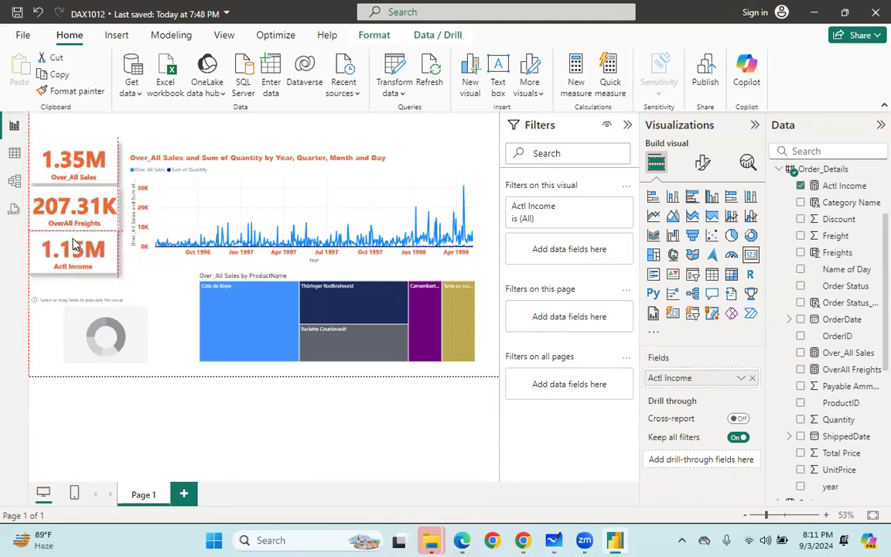
pyautogui.click(100, 300)
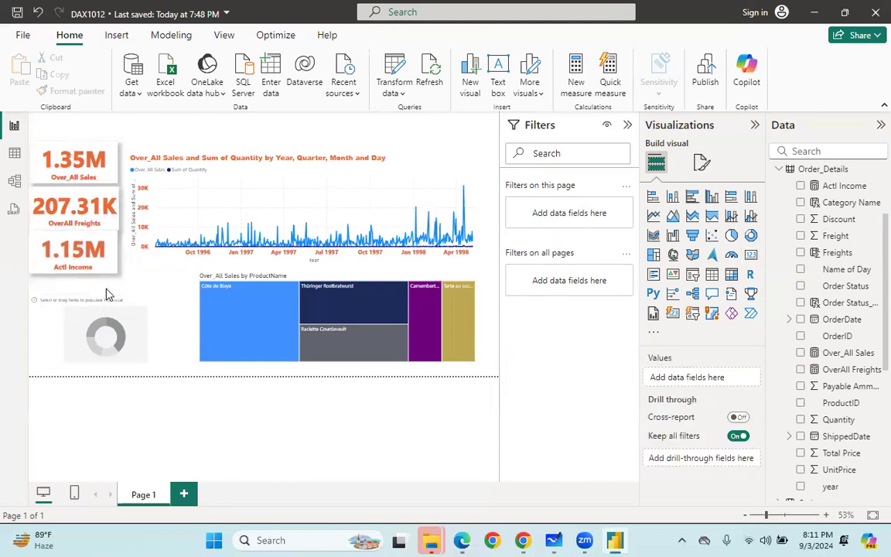
pyautogui.moveTo(108, 299); pyautogui.dragTo(112, 285)
# - Collapse the filters and populate the donut chart with CategoryName as legend and Over_All Sales as values
pyautogui.click(627, 125)
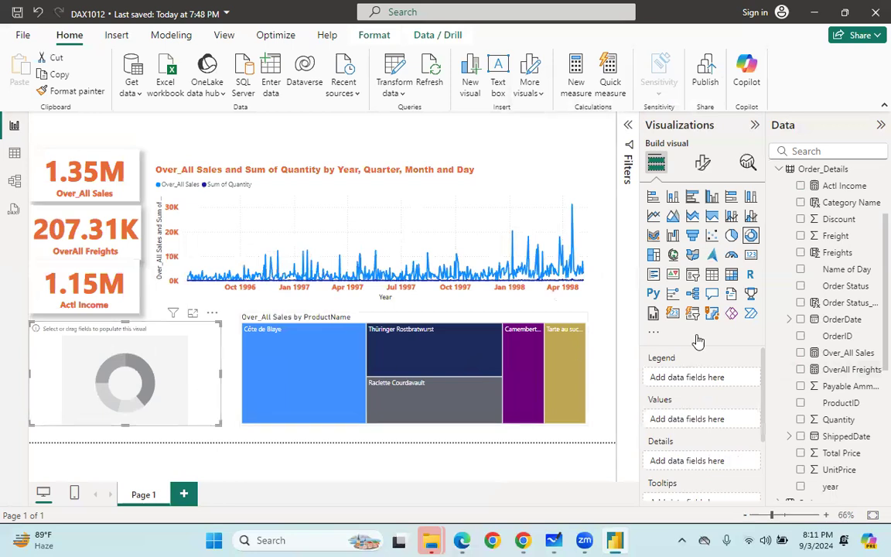
pyautogui.scroll(3, 786, 325)
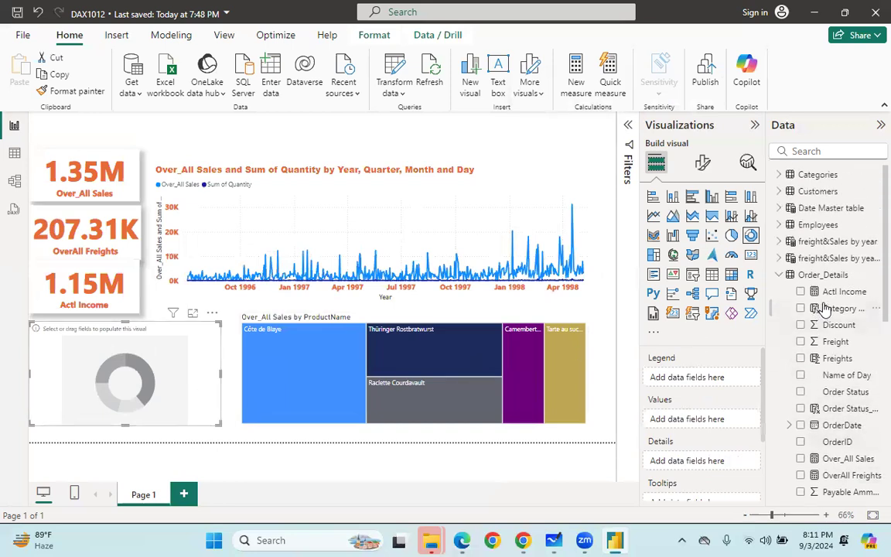
pyautogui.click(780, 176)
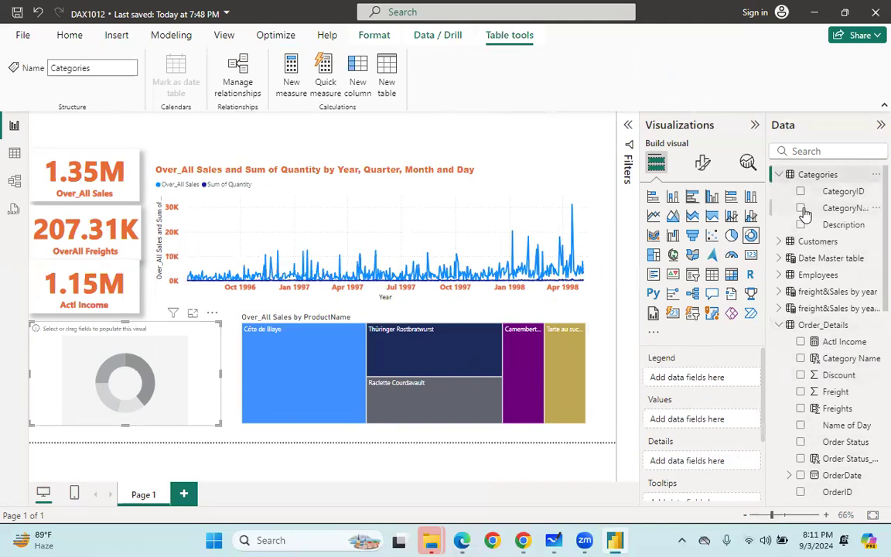
pyautogui.click(802, 210)
pyautogui.scroll(-5, 797, 302)
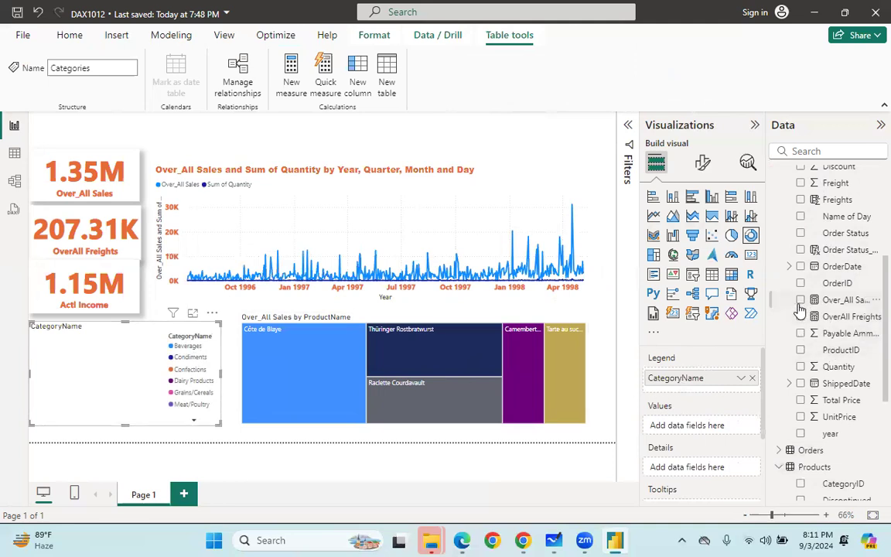
pyautogui.moveTo(799, 306); pyautogui.dragTo(687, 425)
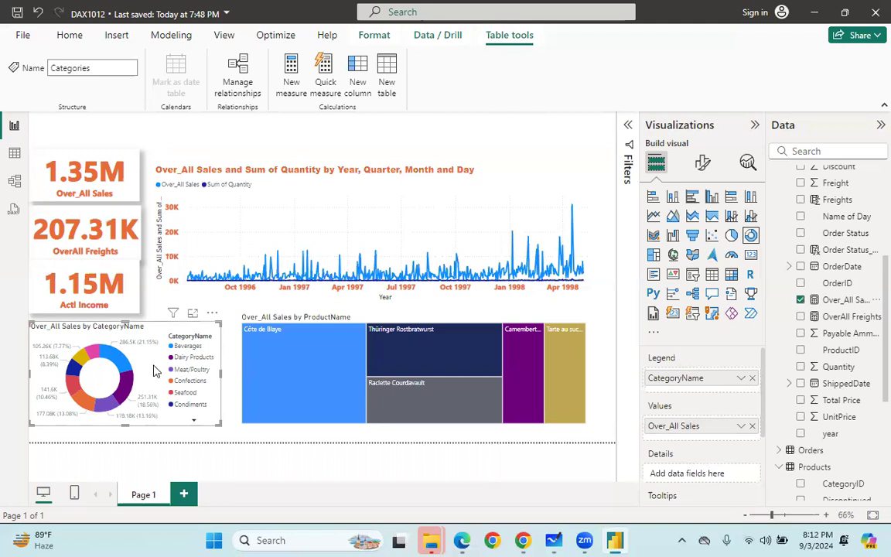
# - Add Quantity from Order_Details as a second value in the donut chart
pyautogui.scroll(-3, 797, 340)
pyautogui.scroll(-5, 798, 348)
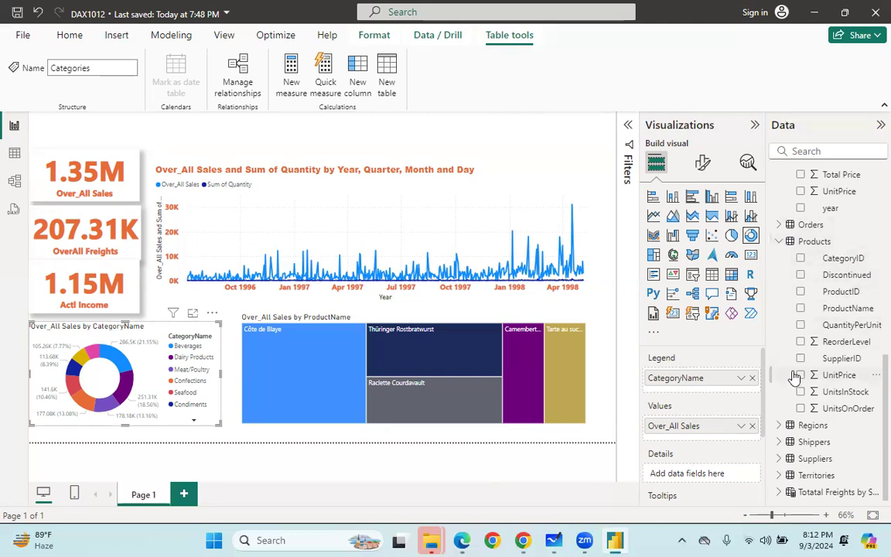
pyautogui.scroll(12, 795, 371)
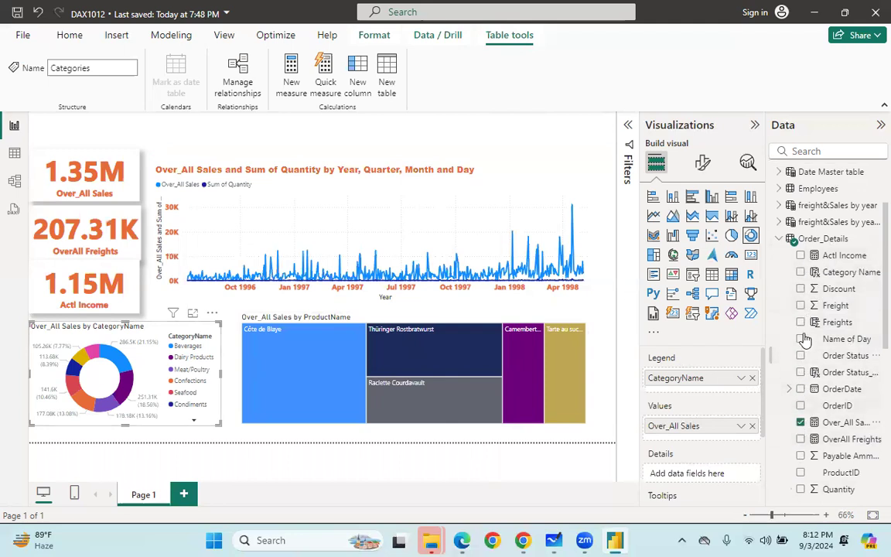
pyautogui.scroll(-3, 805, 339)
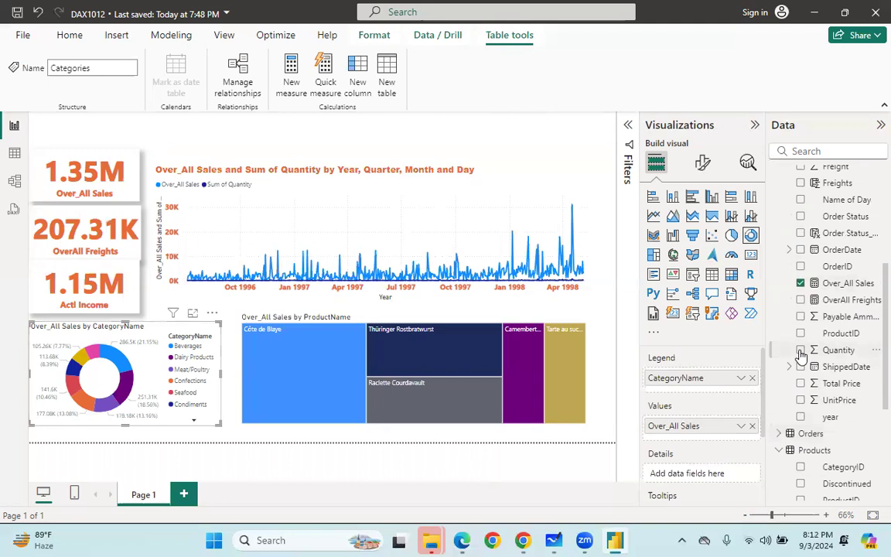
pyautogui.click(801, 351)
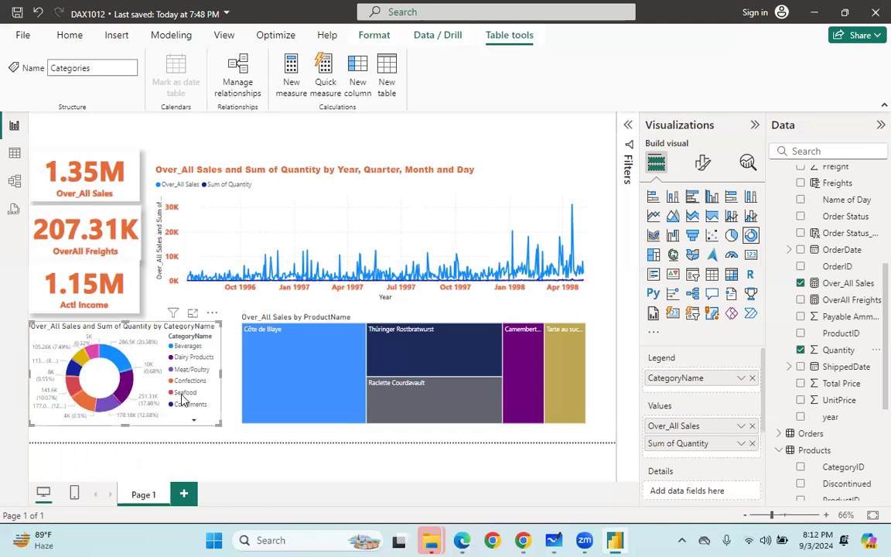
# - Enlarge the donut chart from its lower-right corner and narrow the treemap from the side facing the donut
pyautogui.moveTo(219, 426); pyautogui.dragTo(240, 442)
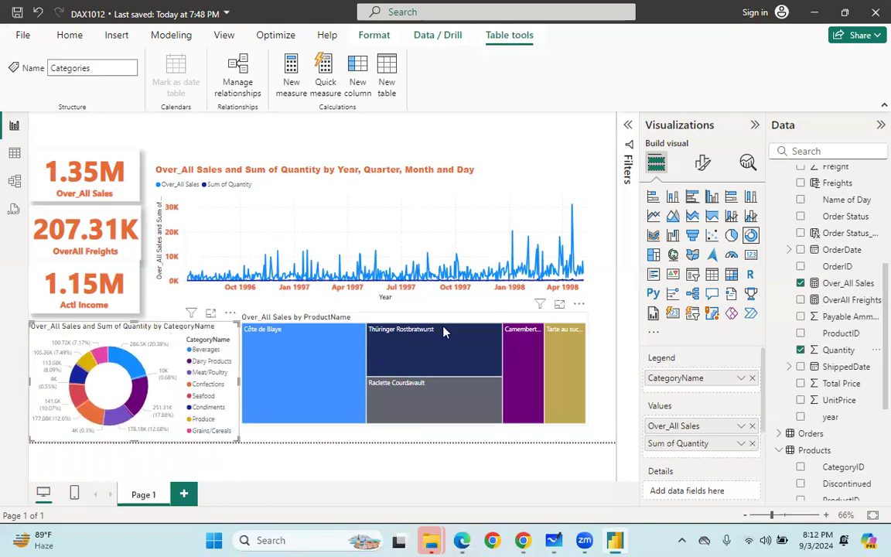
pyautogui.click(414, 320)
pyautogui.moveTo(241, 311); pyautogui.dragTo(333, 315)
pyautogui.click(238, 372)
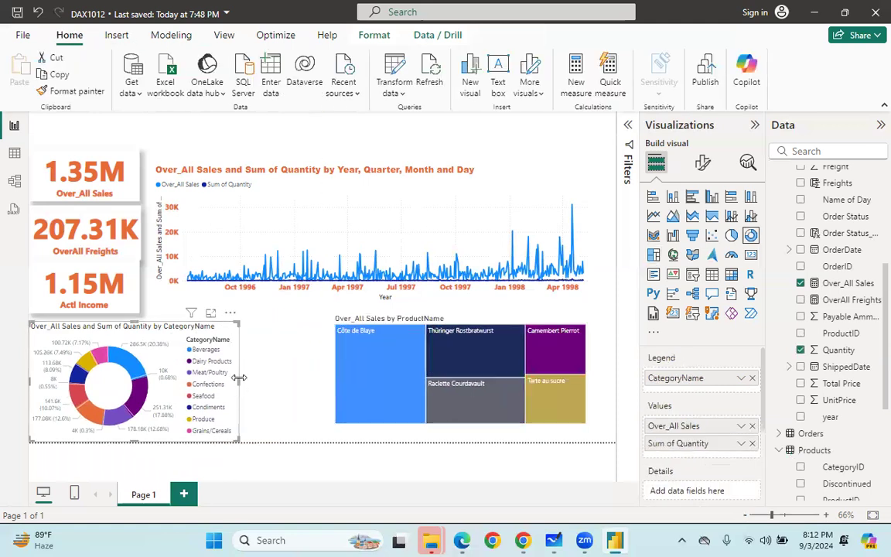
# - Widen the donut chart toward the treemap, extend its upper edge slightly, and test cross-filtering the page by Beverages
pyautogui.moveTo(236, 375); pyautogui.dragTo(304, 389)
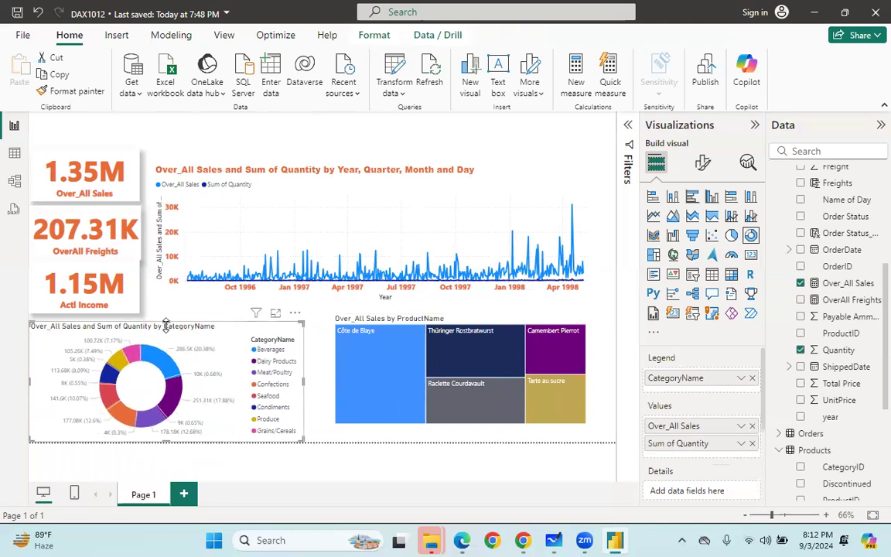
pyautogui.moveTo(166, 324); pyautogui.dragTo(166, 316)
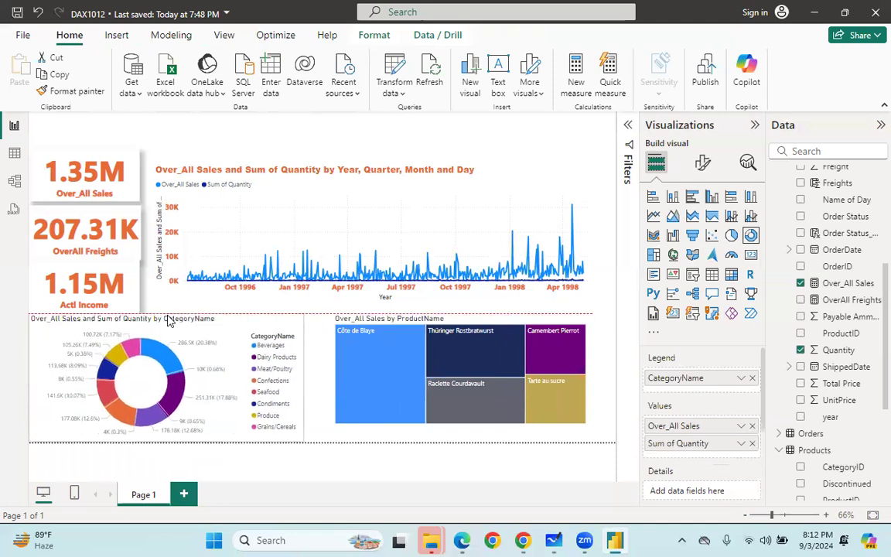
pyautogui.click(261, 348)
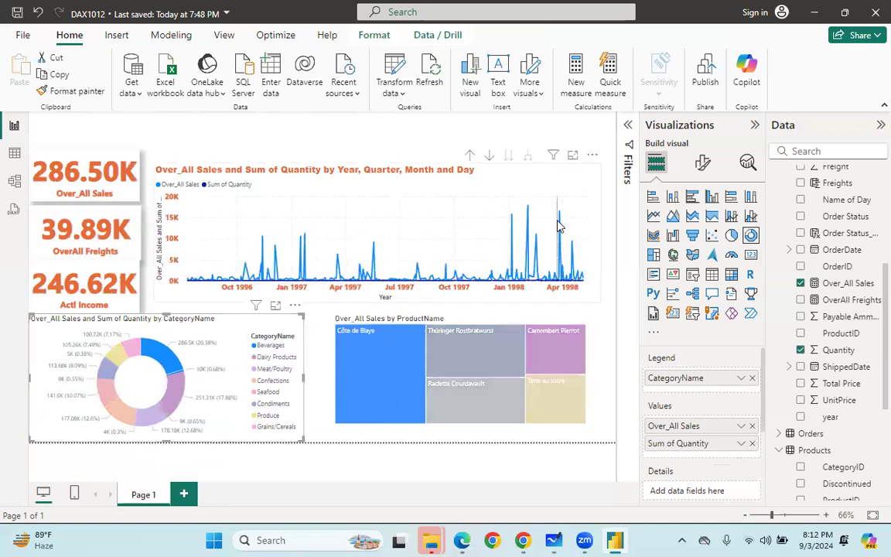
pyautogui.click(219, 330)
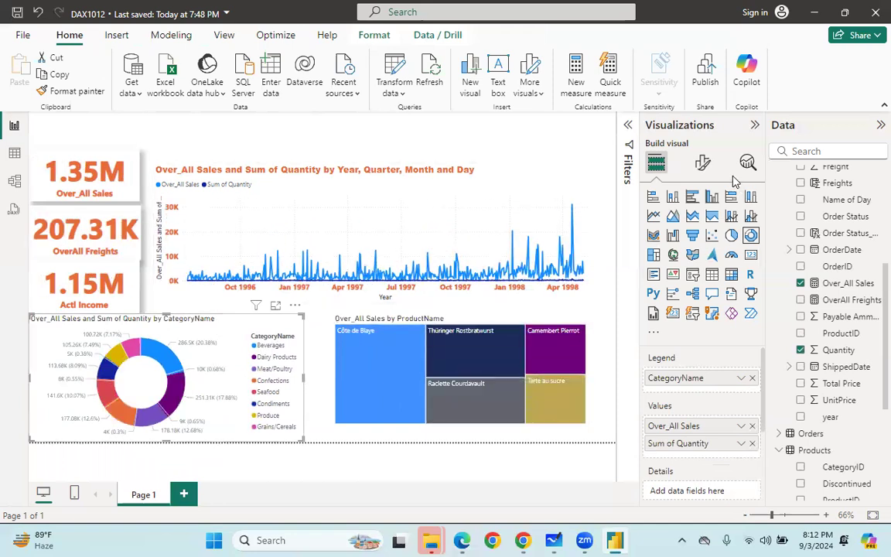
# - Set the donut chart's legend position to Top left
pyautogui.click(703, 163)
pyautogui.click(656, 262)
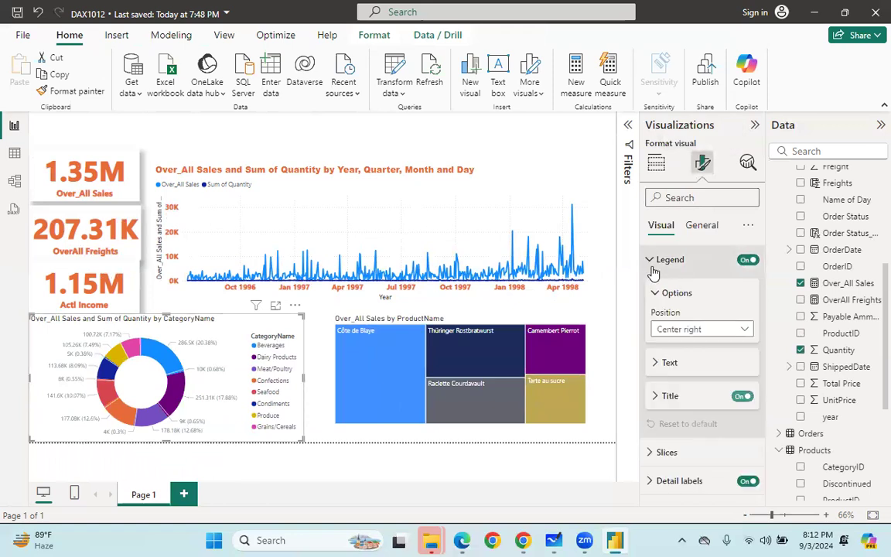
pyautogui.click(744, 331)
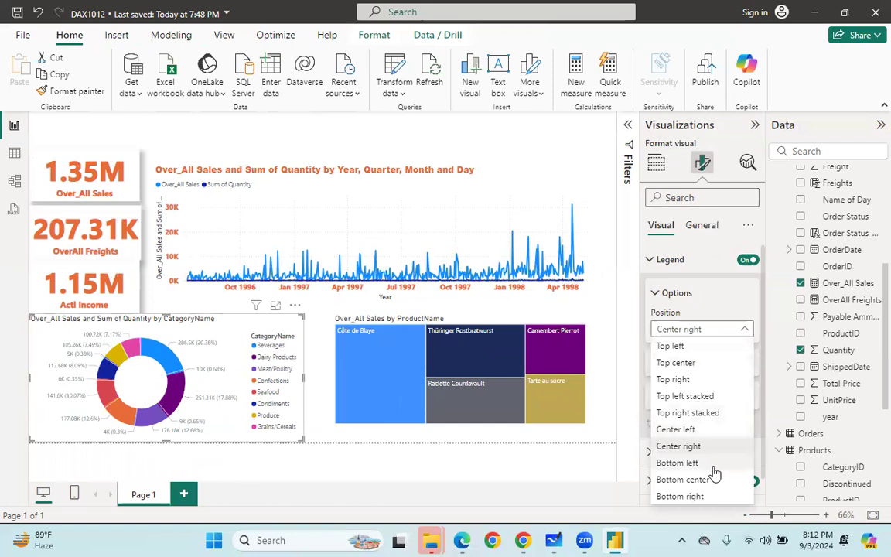
pyautogui.click(673, 348)
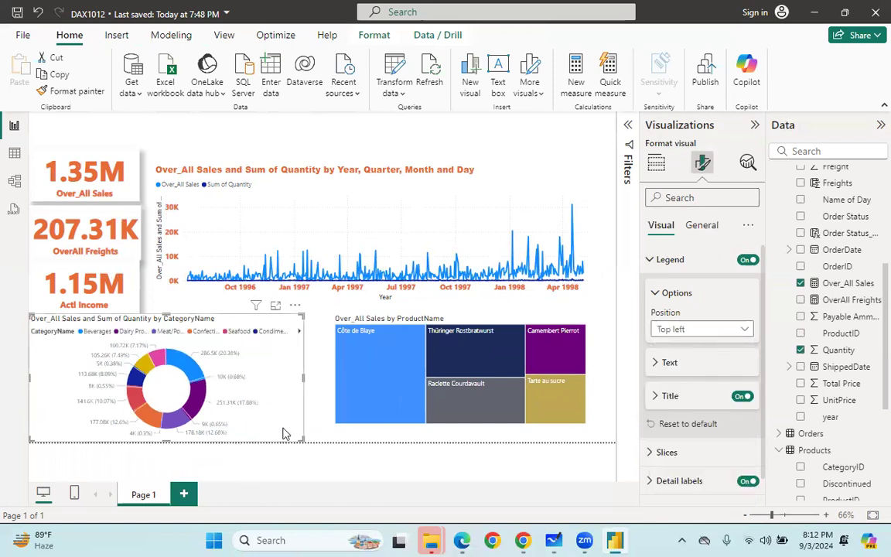
# - Format the donut chart's legend text as bold Segoe UI Bold, size 11, in the orange theme color
pyautogui.click(664, 364)
pyautogui.scroll(-3, 686, 364)
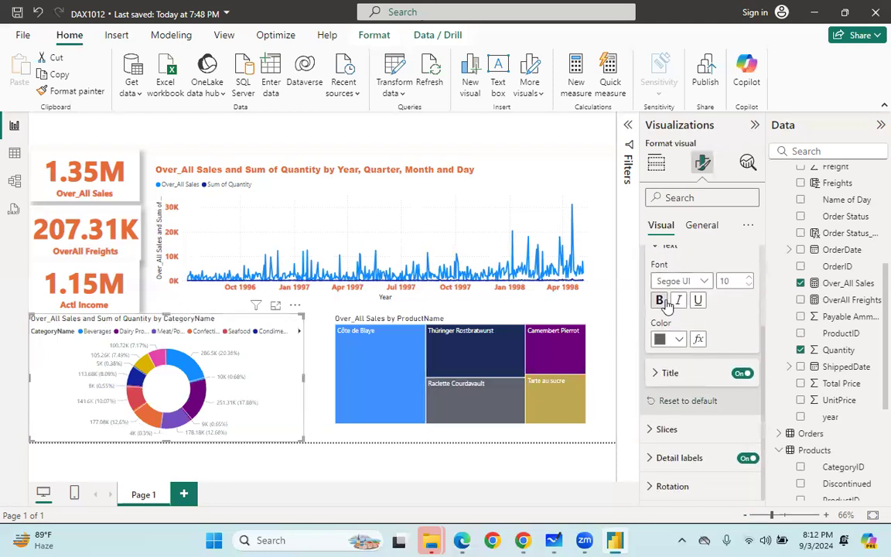
pyautogui.click(704, 282)
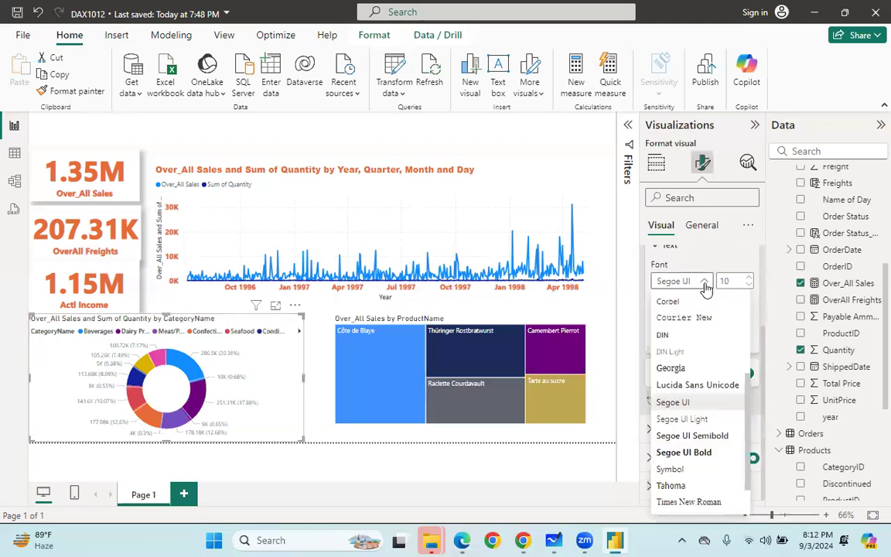
pyautogui.click(678, 453)
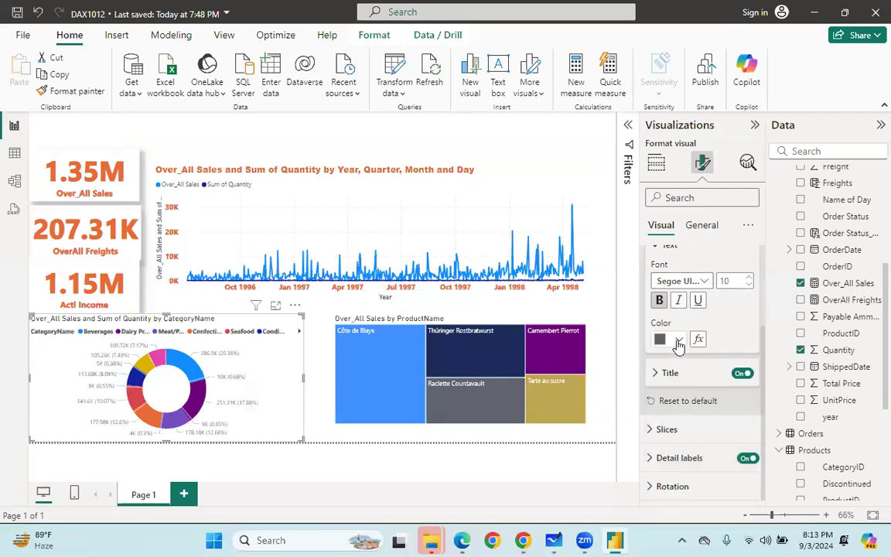
pyautogui.click(679, 338)
pyautogui.click(747, 123)
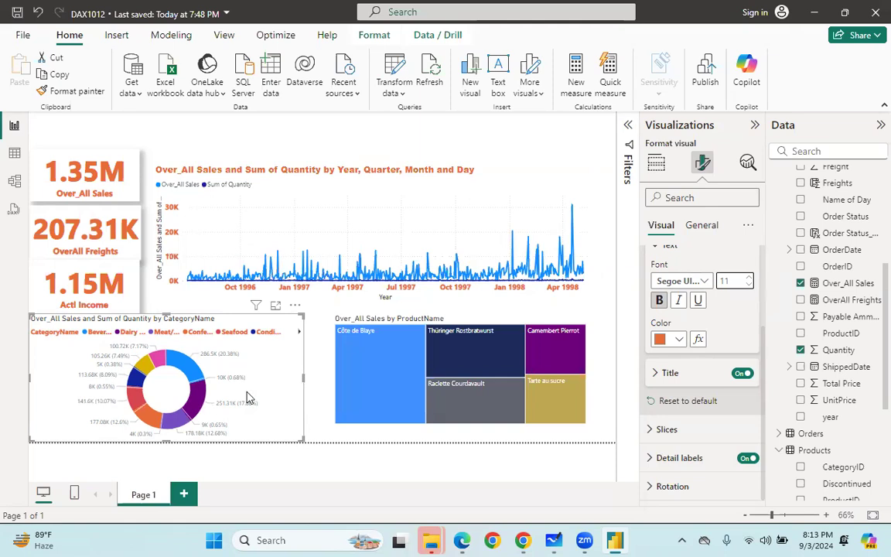
# - Page through the donut chart's remaining legend categories and return to the first ones
pyautogui.click(298, 334)
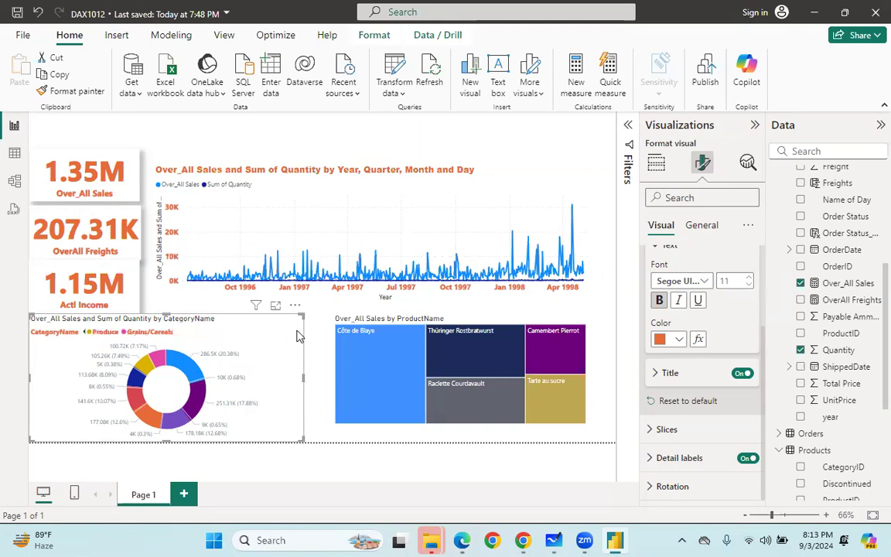
pyautogui.click(88, 333)
pyautogui.click(86, 332)
pyautogui.click(273, 377)
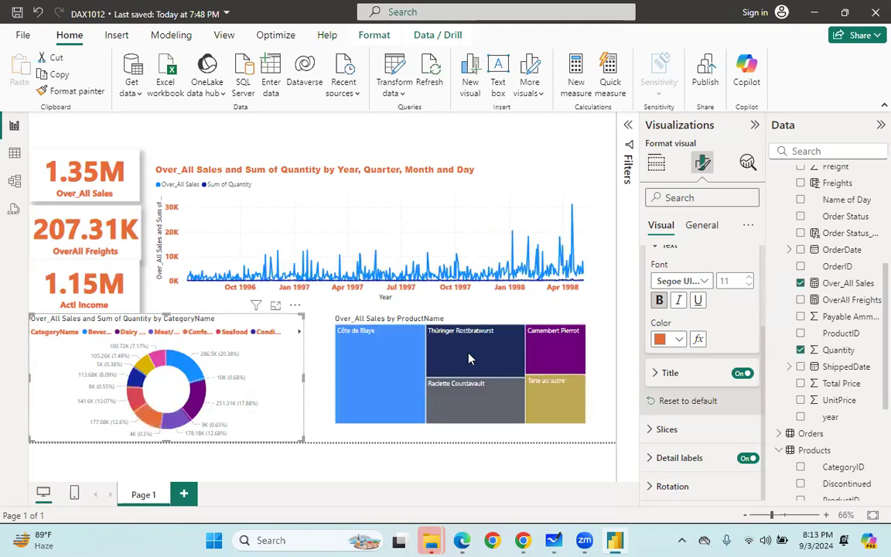
pyautogui.scroll(3, 695, 307)
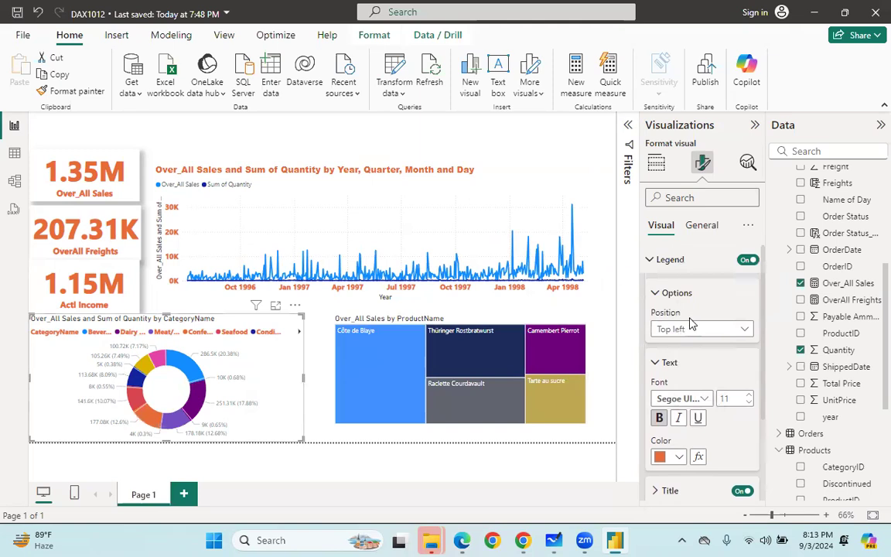
pyautogui.click(654, 262)
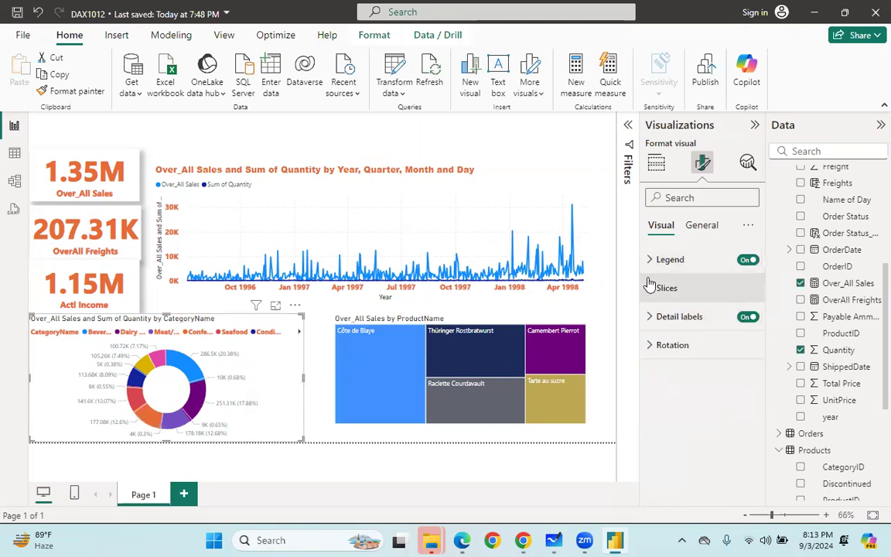
pyautogui.click(651, 261)
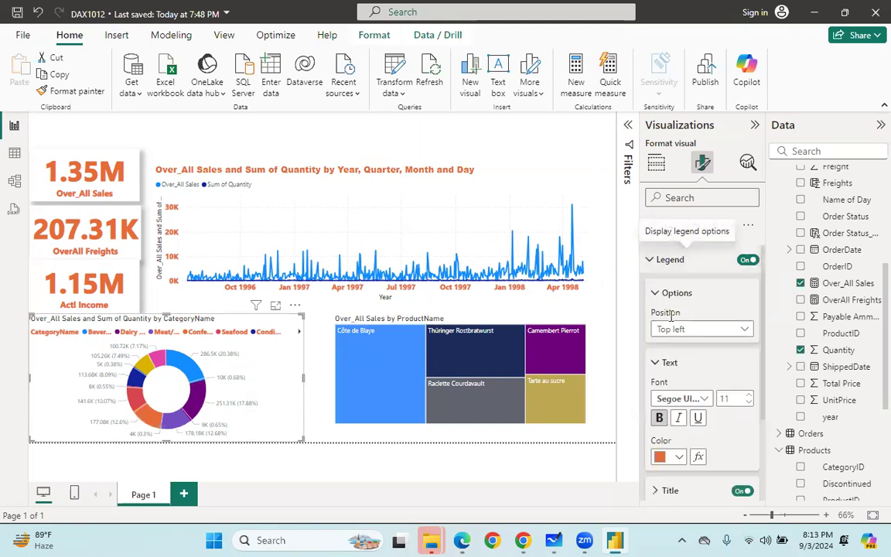
pyautogui.click(653, 260)
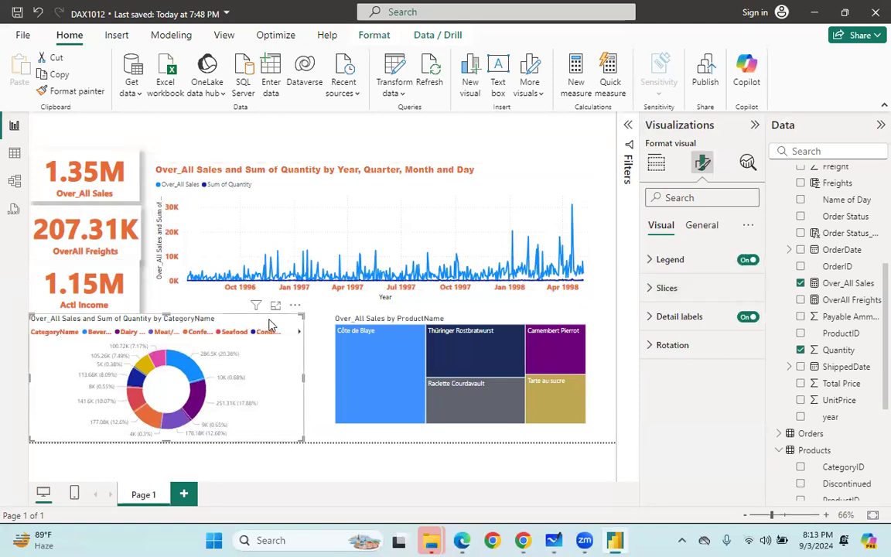
# - Format the donut chart's title as bold text in a wider sans-serif font with the recently used orange color
pyautogui.click(701, 225)
pyautogui.click(658, 288)
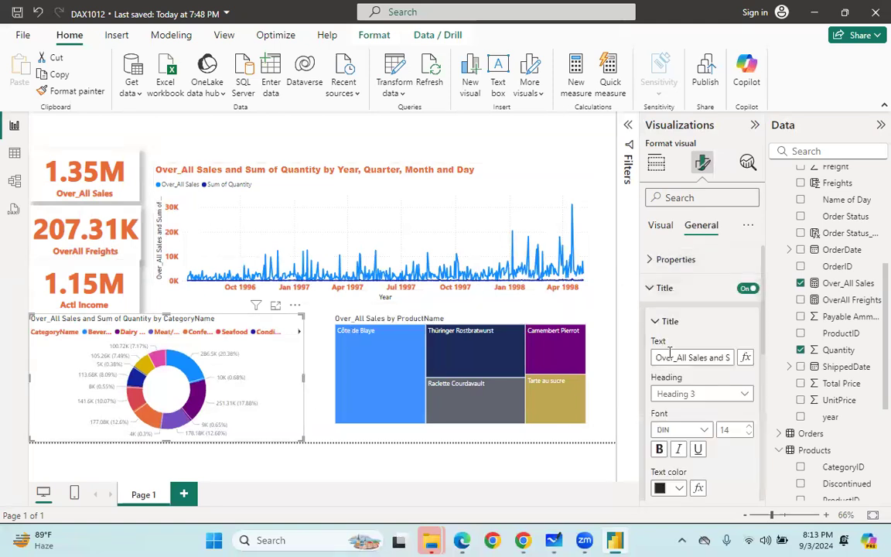
pyautogui.click(745, 395)
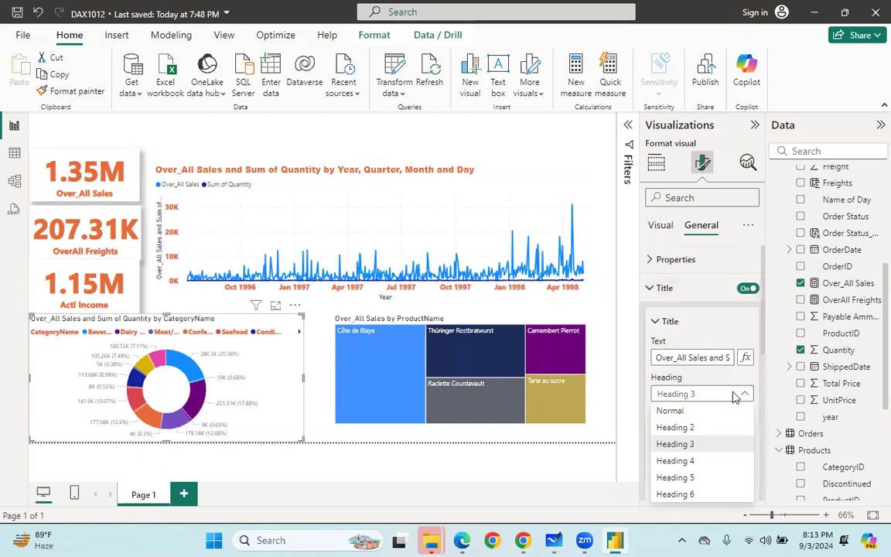
pyautogui.click(689, 396)
pyautogui.click(659, 450)
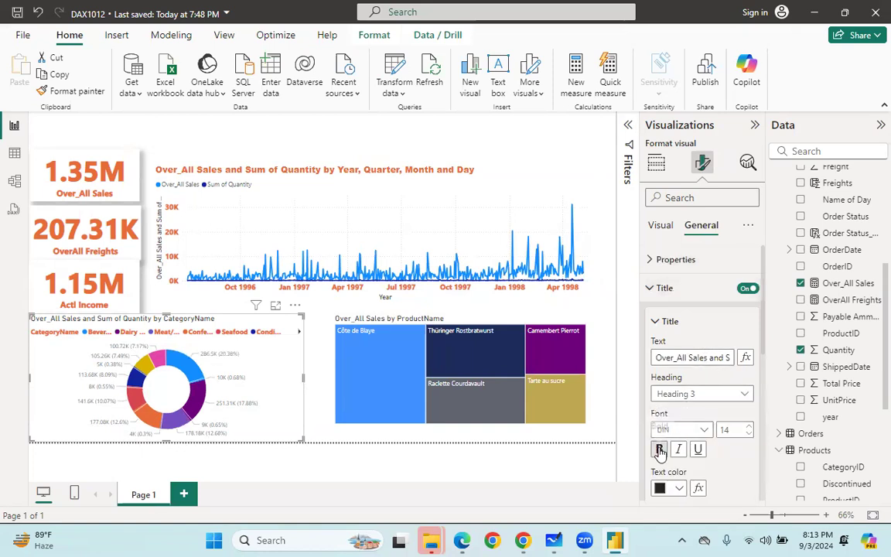
pyautogui.click(703, 430)
pyautogui.scroll(-5, 685, 350)
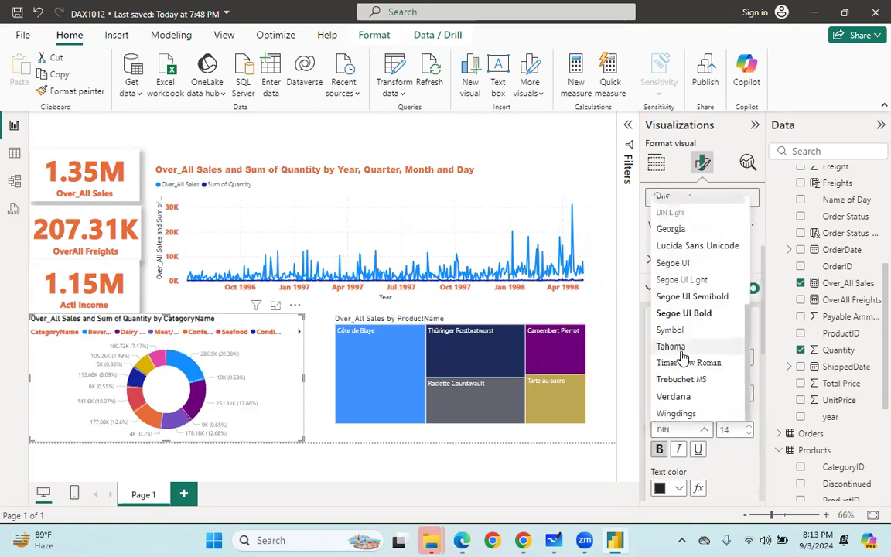
pyautogui.click(681, 367)
pyautogui.scroll(-3, 675, 464)
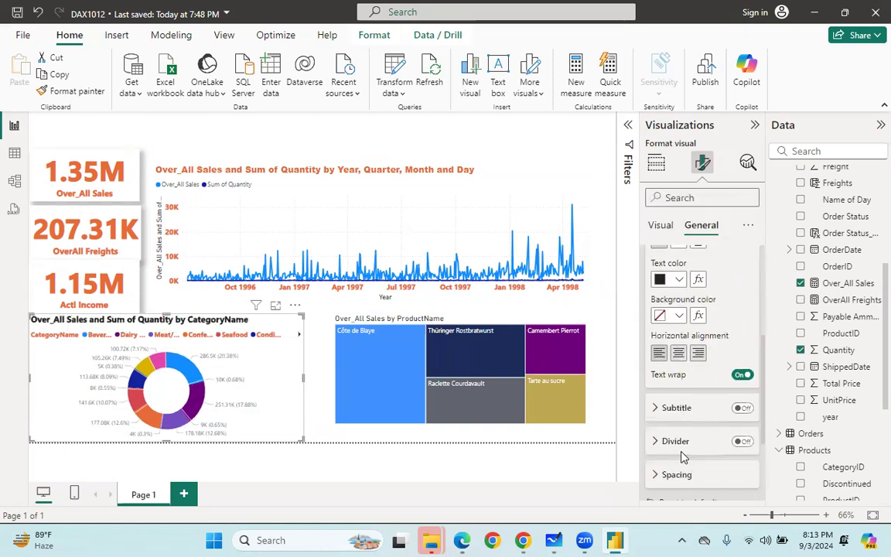
pyautogui.click(679, 280)
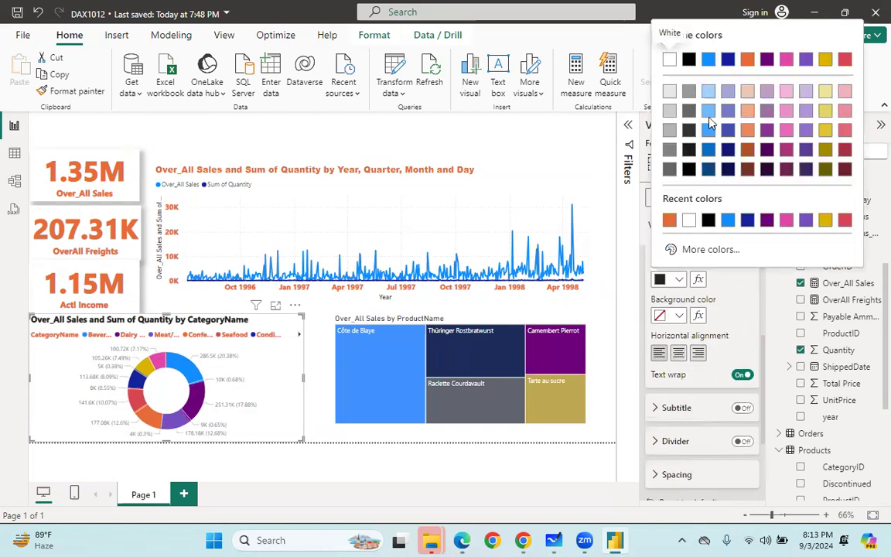
pyautogui.click(670, 219)
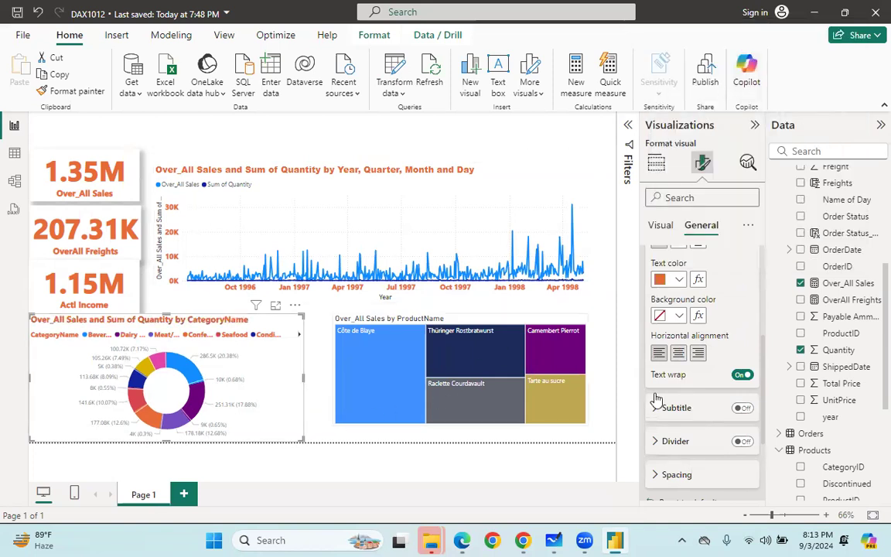
# - Search the format settings for "font" and set the donut's detail label values to bold Segoe UI Bold
pyautogui.scroll(-1, 665, 453)
pyautogui.scroll(-3, 664, 455)
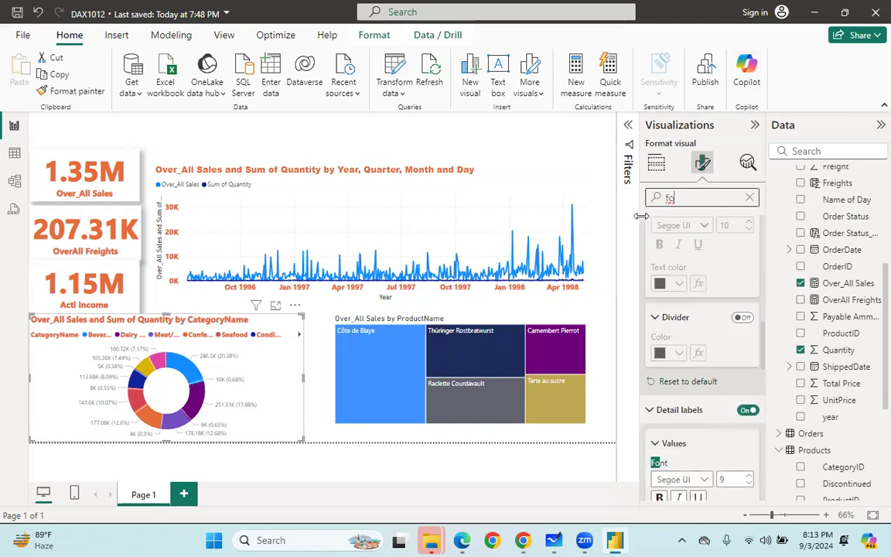
pyautogui.write('nt')
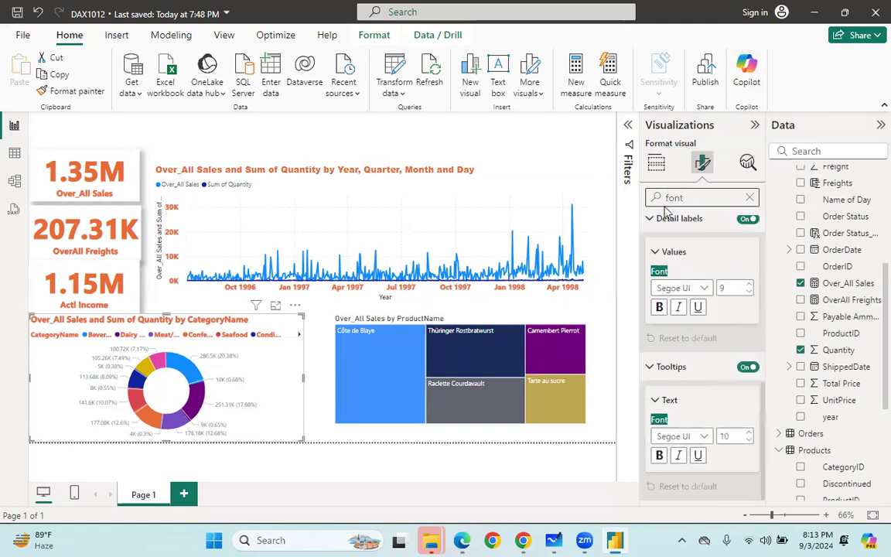
pyautogui.click(702, 288)
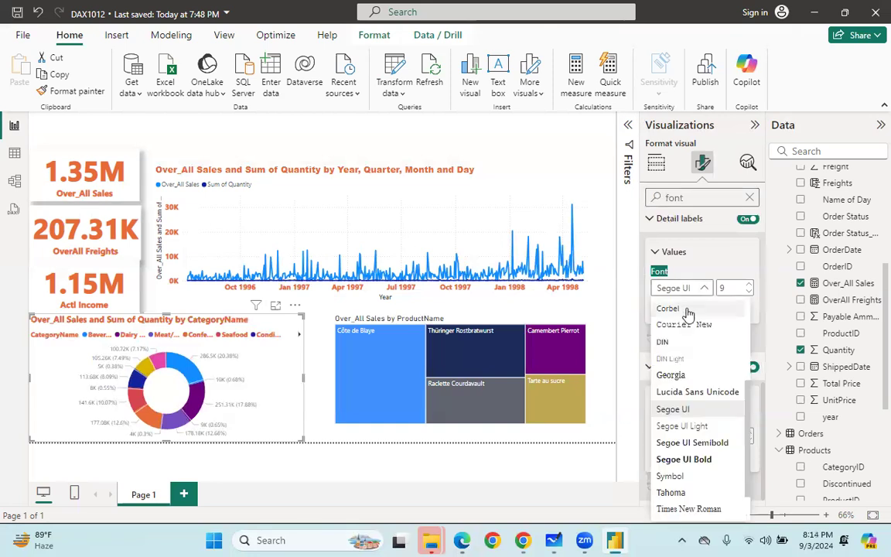
pyautogui.click(672, 460)
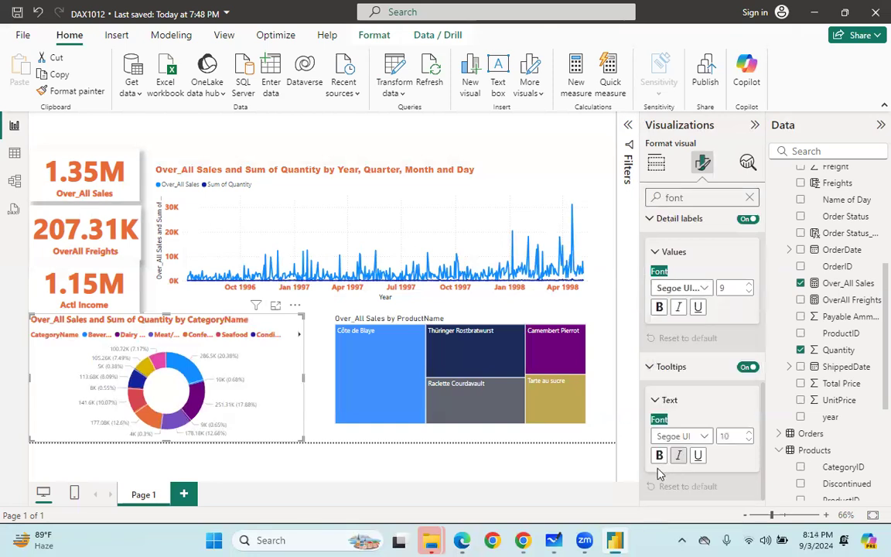
pyautogui.click(660, 307)
# - Set the donut chart's tooltip text to bold Segoe UI Bold, size 11
pyautogui.click(691, 440)
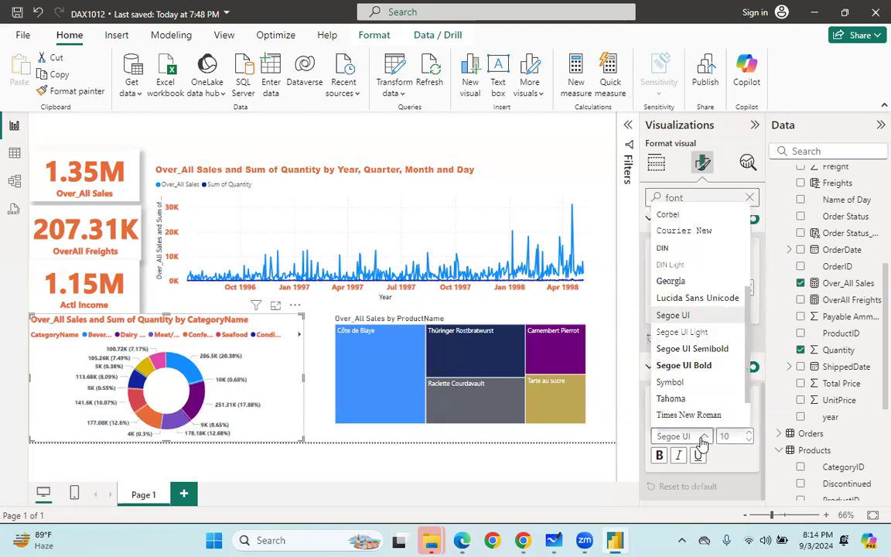
pyautogui.click(676, 368)
pyautogui.click(660, 455)
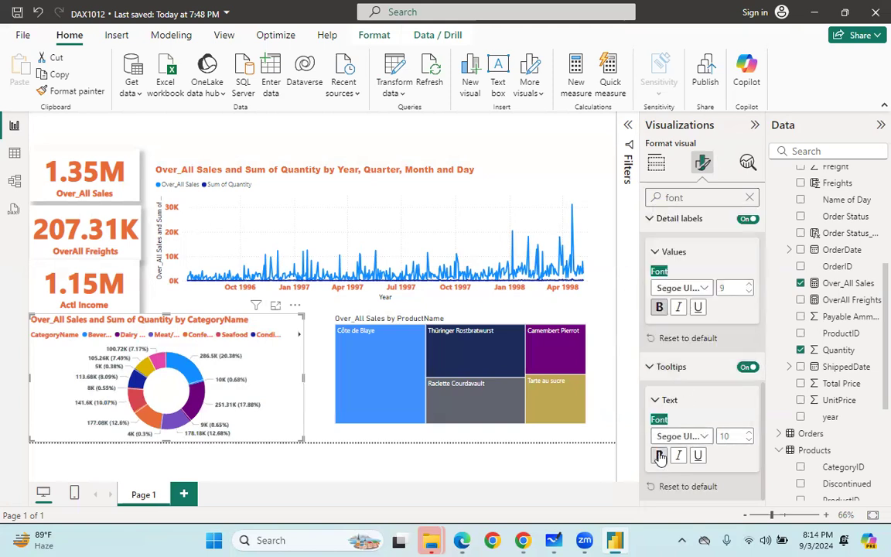
pyautogui.click(749, 433)
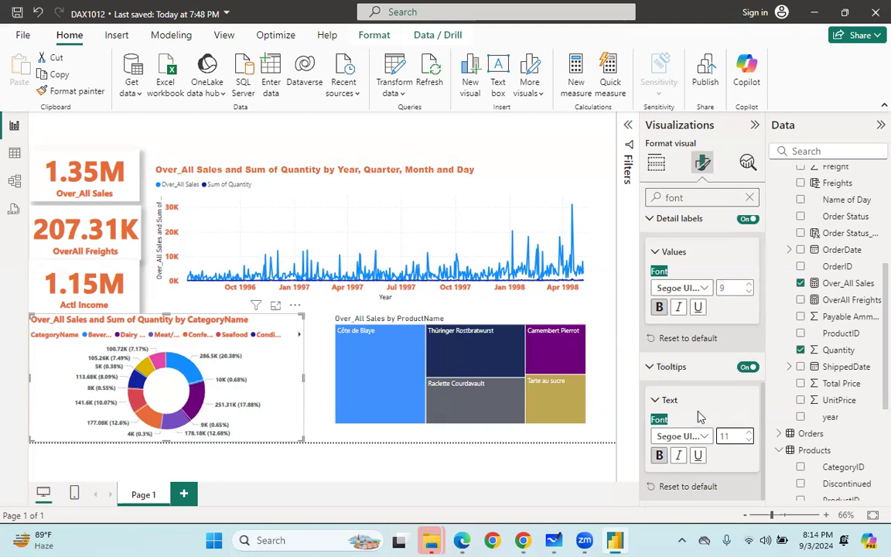
# - Search the format settings for "color" and color the donut's detail label values orange
pyautogui.click(749, 197)
pyautogui.write('color')
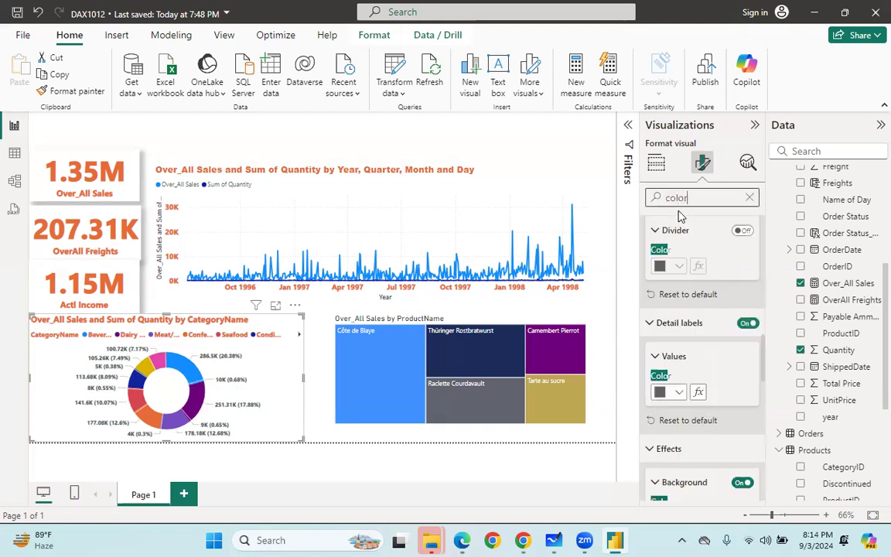
pyautogui.click(678, 393)
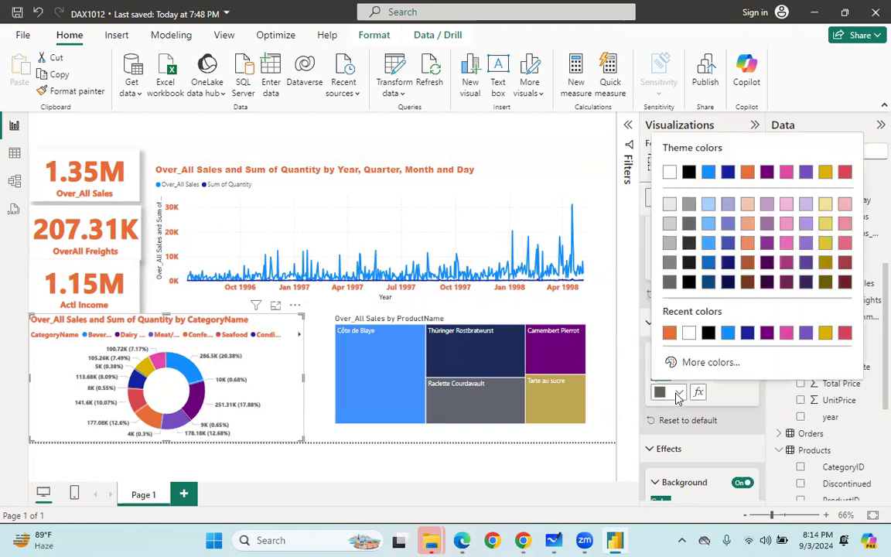
pyautogui.click(670, 335)
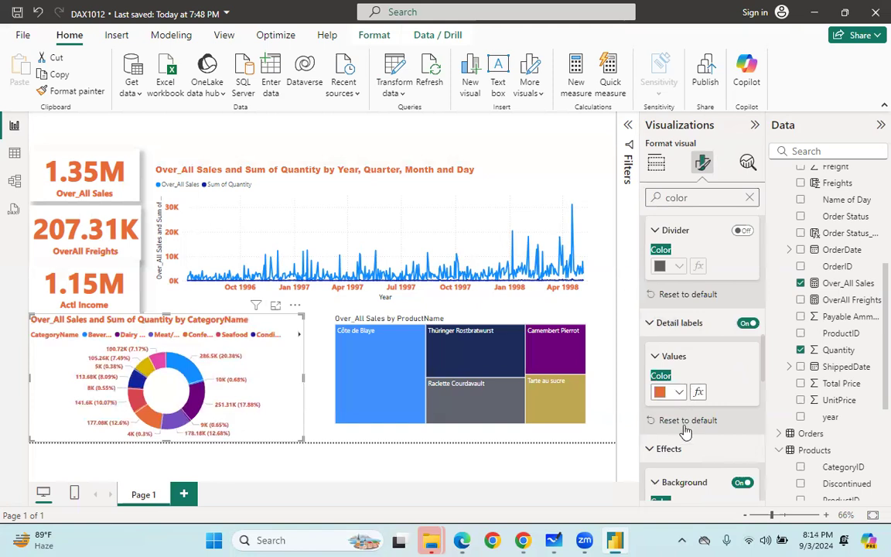
pyautogui.scroll(-5, 670, 448)
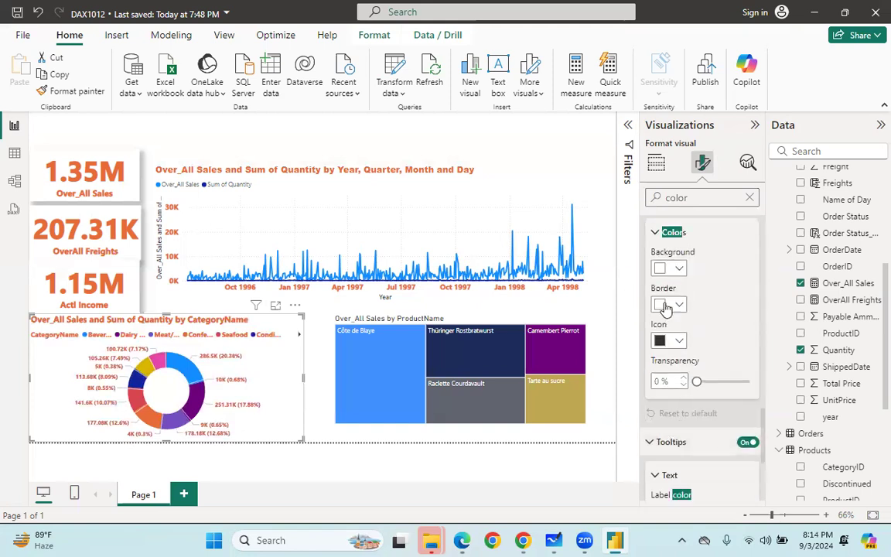
pyautogui.scroll(4, 692, 381)
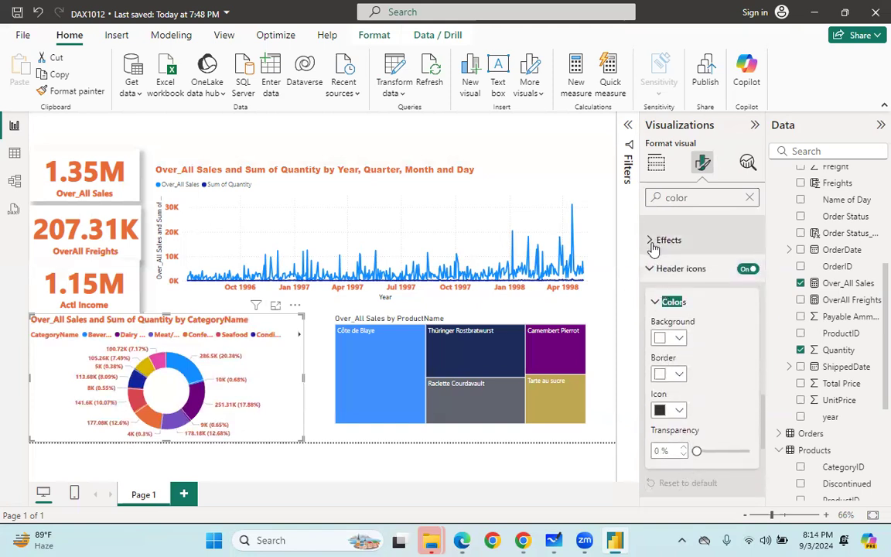
pyautogui.click(657, 240)
pyautogui.scroll(3, 685, 302)
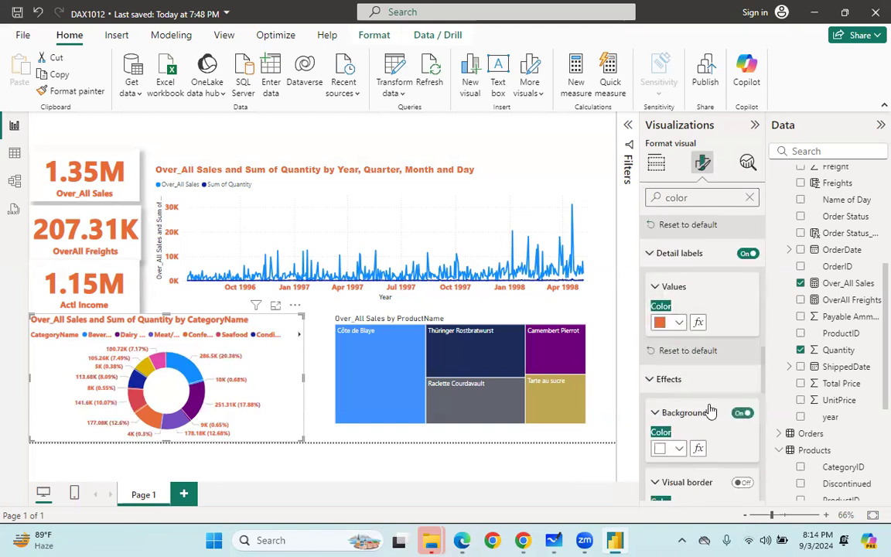
pyautogui.scroll(-2, 667, 400)
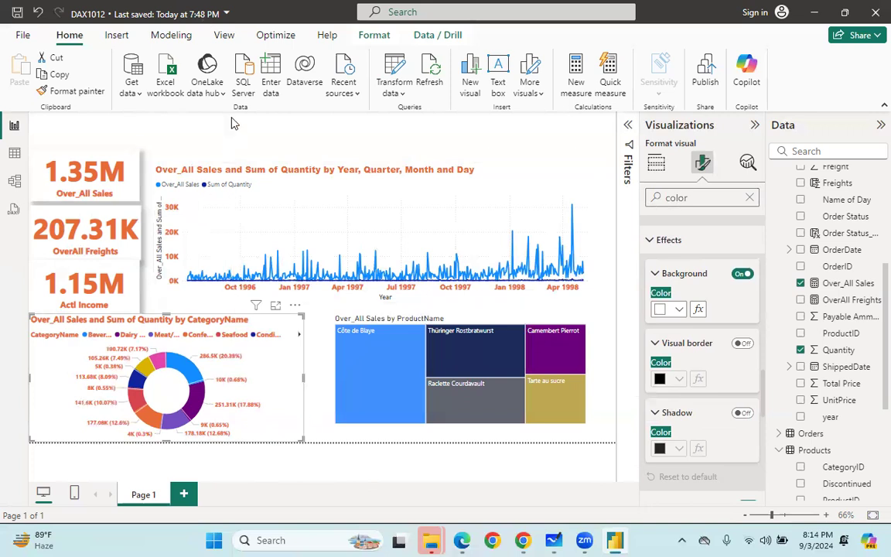
# - Insert a new slicer on the page, shorten it and place it above the right end of the line chart
pyautogui.click(221, 147)
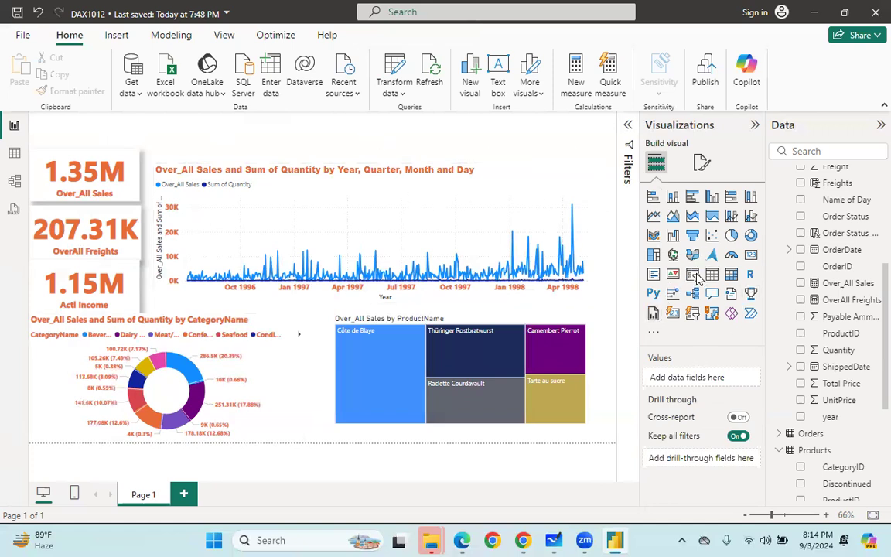
pyautogui.click(693, 275)
pyautogui.moveTo(151, 179); pyautogui.dragTo(391, 133)
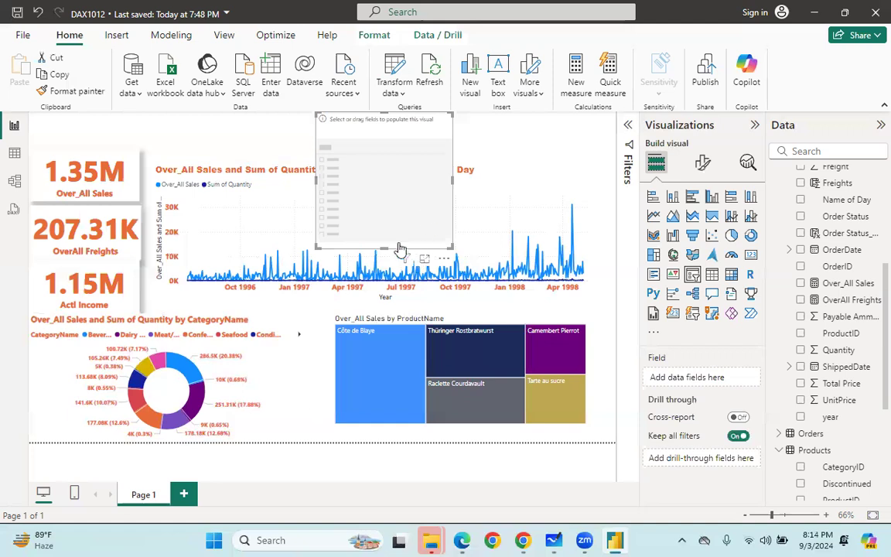
pyautogui.moveTo(384, 247); pyautogui.dragTo(544, 148)
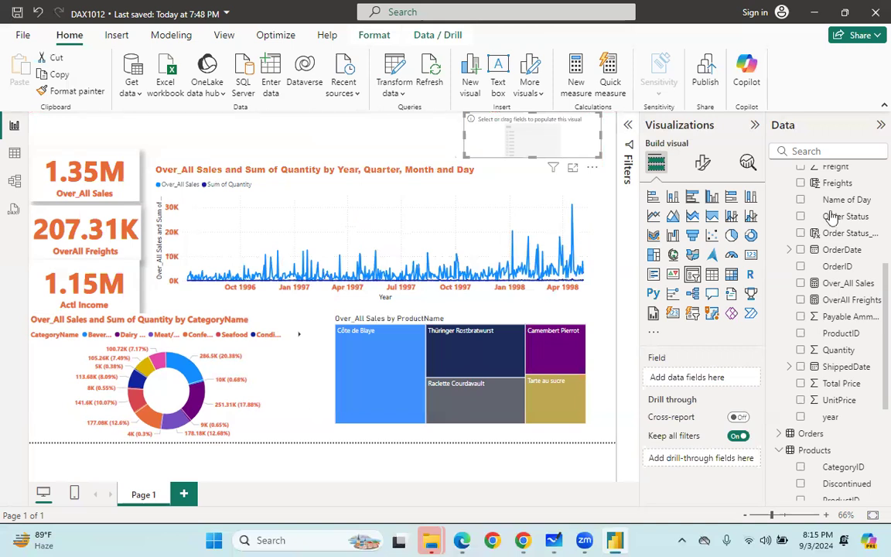
# - Fill the slicer with CategoryName from the Categories table and filter the page to Beverages
pyautogui.scroll(5, 833, 219)
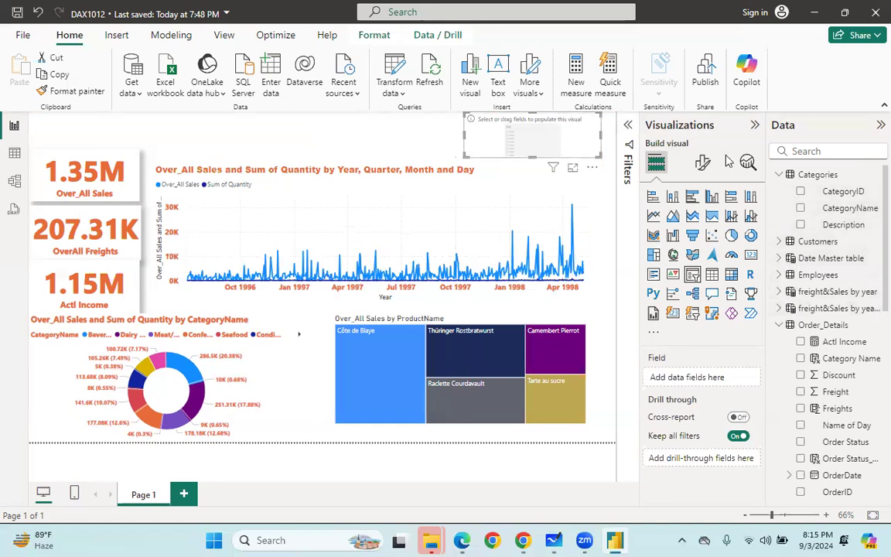
pyautogui.click(801, 208)
pyautogui.click(487, 129)
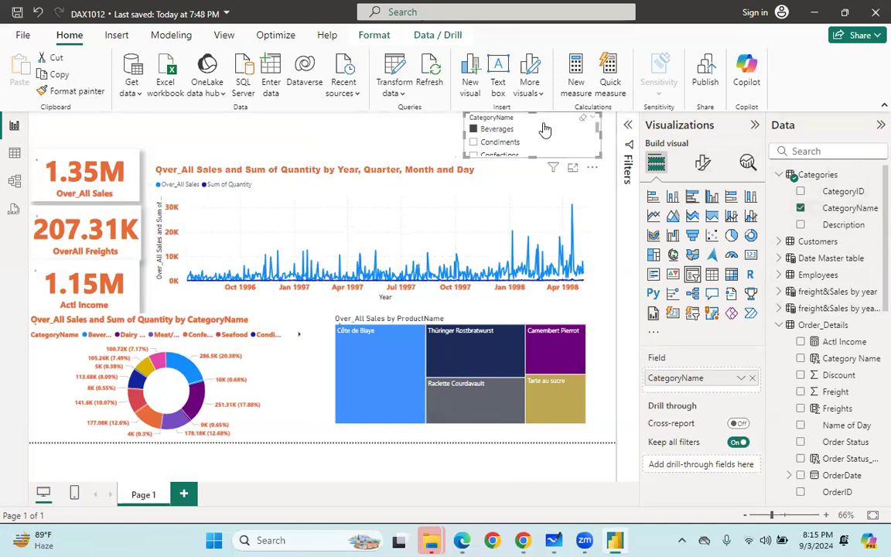
# - Set the category slicer's style to Dropdown and open its selection options
pyautogui.click(706, 165)
pyautogui.click(677, 259)
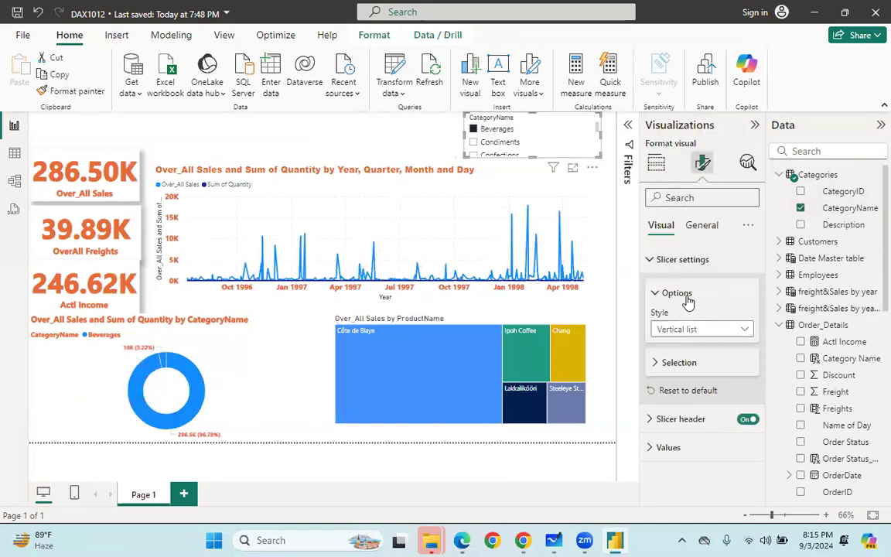
pyautogui.click(736, 332)
pyautogui.click(673, 380)
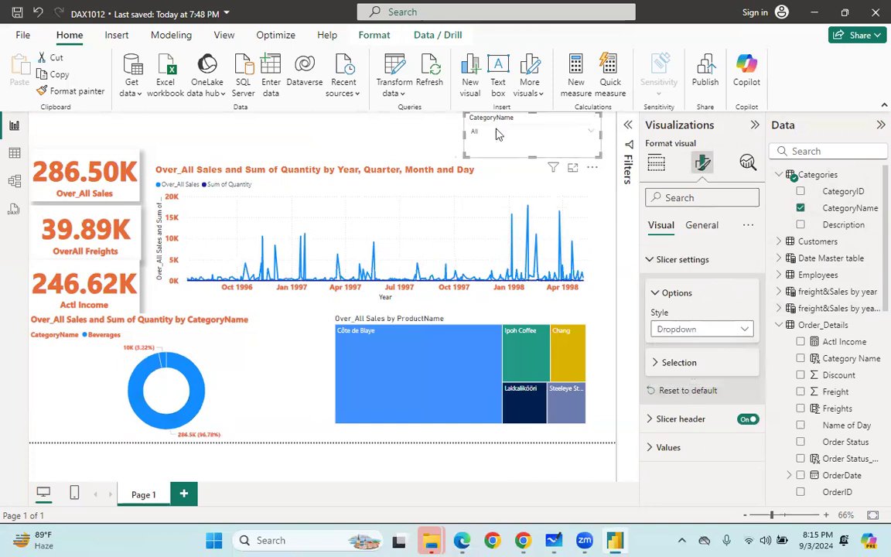
pyautogui.click(660, 363)
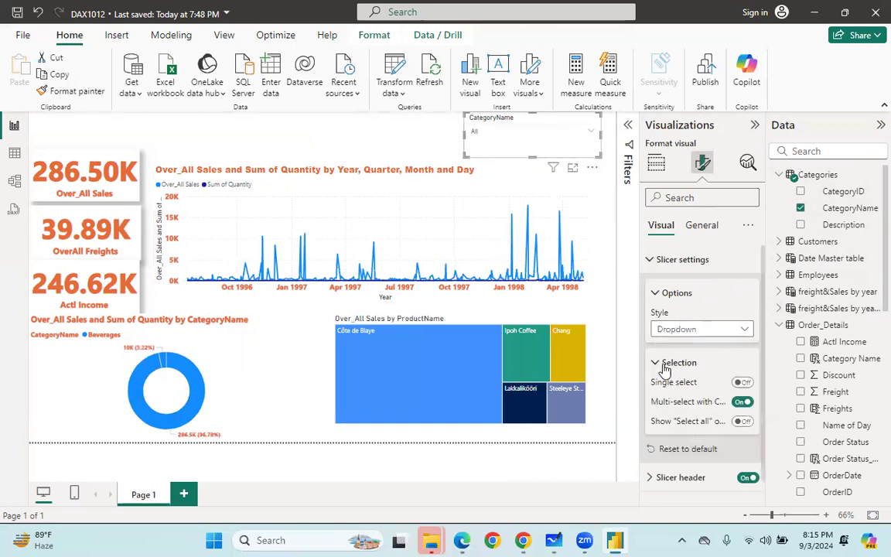
# - Format the category slicer's values as bold Segoe UI Bold, size 15, in orange
pyautogui.scroll(-5, 746, 390)
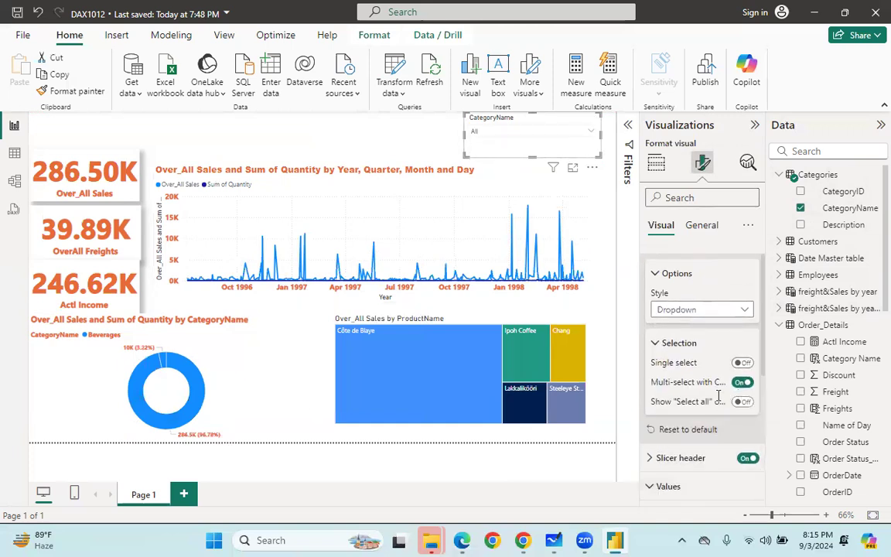
pyautogui.click(679, 297)
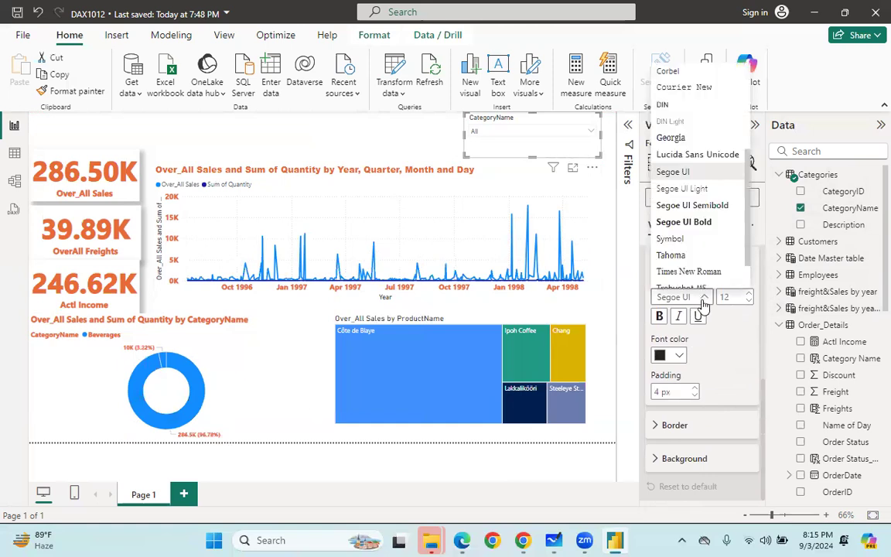
pyautogui.click(674, 220)
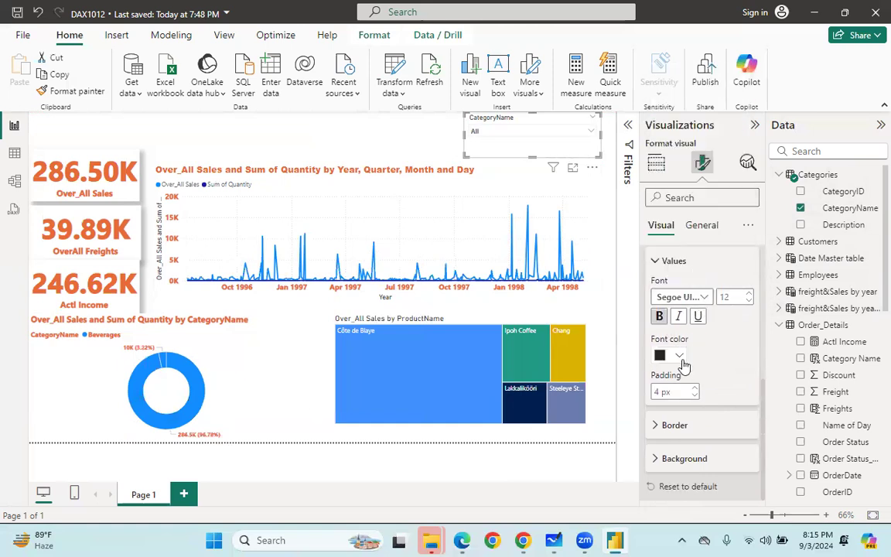
pyautogui.click(680, 356)
pyautogui.click(748, 137)
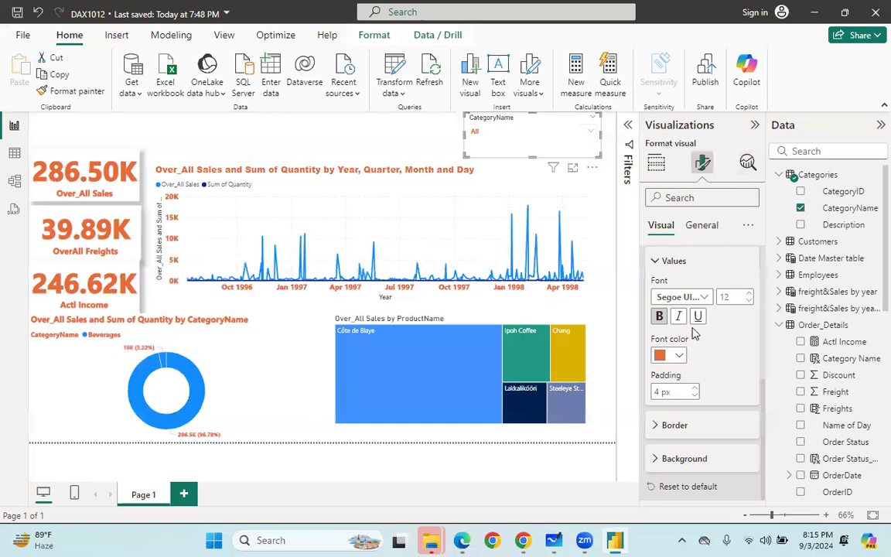
pyautogui.click(747, 295)
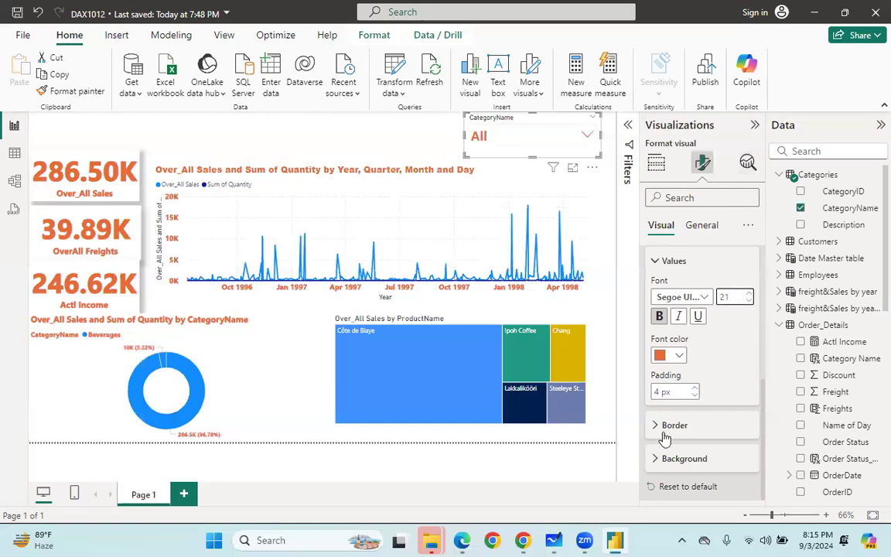
pyautogui.scroll(3, 685, 263)
pyautogui.scroll(-3, 716, 380)
pyautogui.scroll(4, 673, 403)
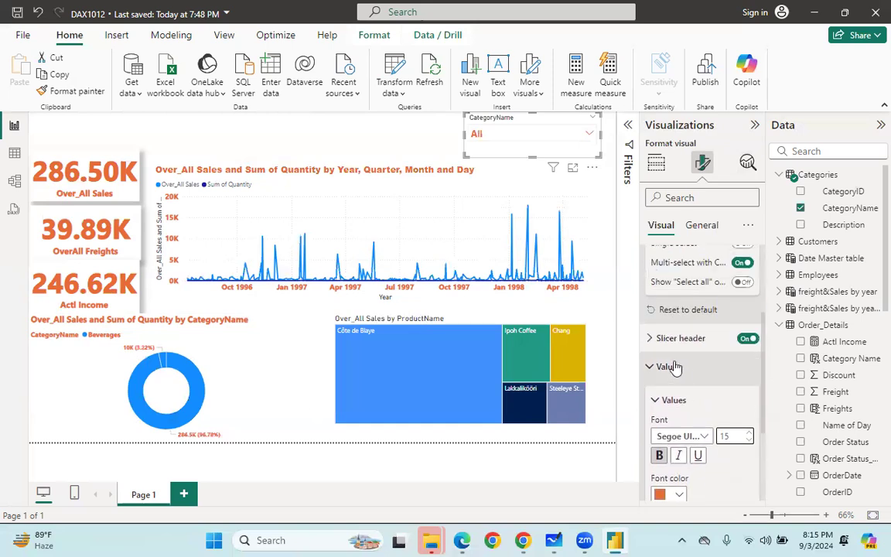
# - Format the category slicer's header text as bold Segoe UI Bold in the orange theme color
pyautogui.click(652, 338)
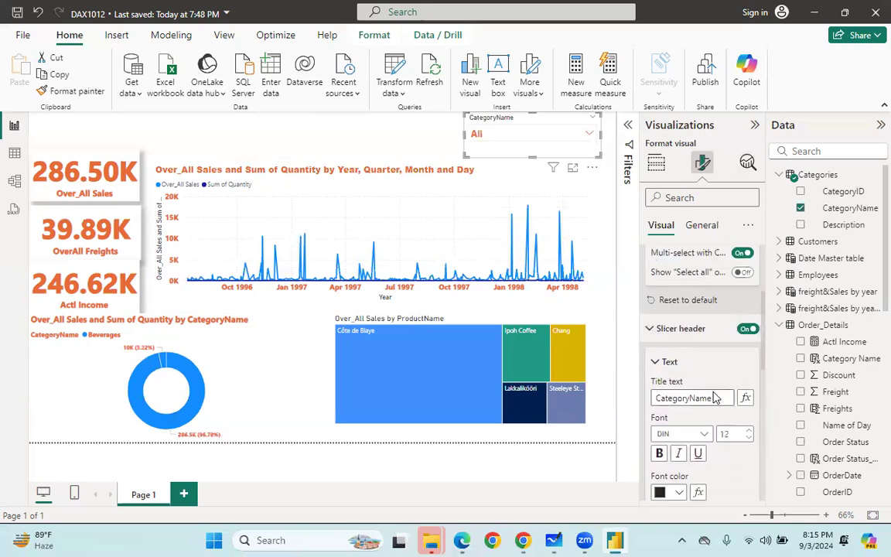
pyautogui.scroll(-1, 701, 391)
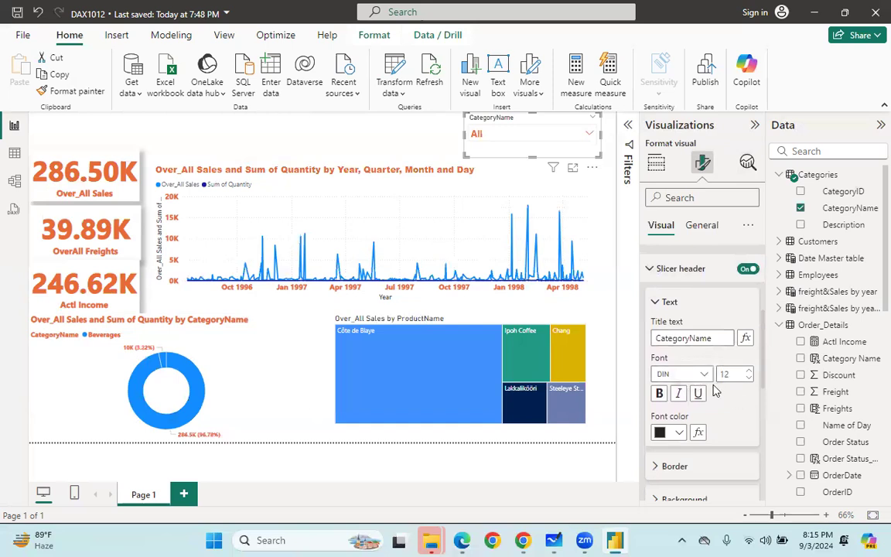
pyautogui.click(704, 374)
pyautogui.scroll(-3, 694, 287)
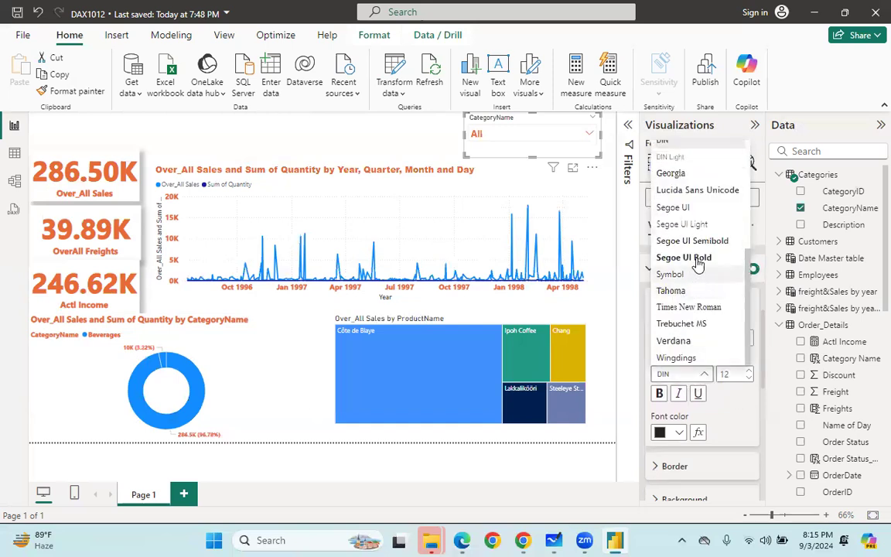
pyautogui.click(683, 265)
pyautogui.click(678, 433)
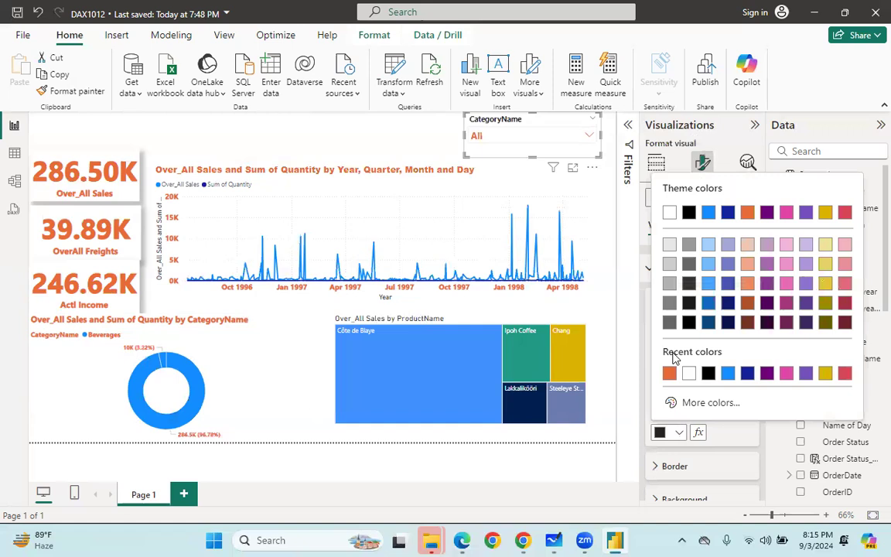
pyautogui.click(748, 214)
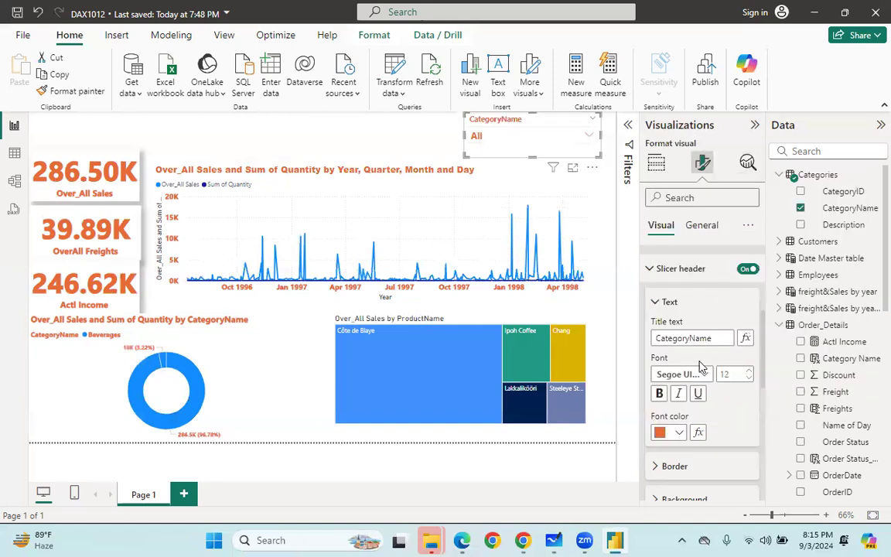
pyautogui.click(661, 394)
# - Narrow the category slicer from its left edge and turn on its shadow effect
pyautogui.moveTo(463, 135); pyautogui.dragTo(501, 136)
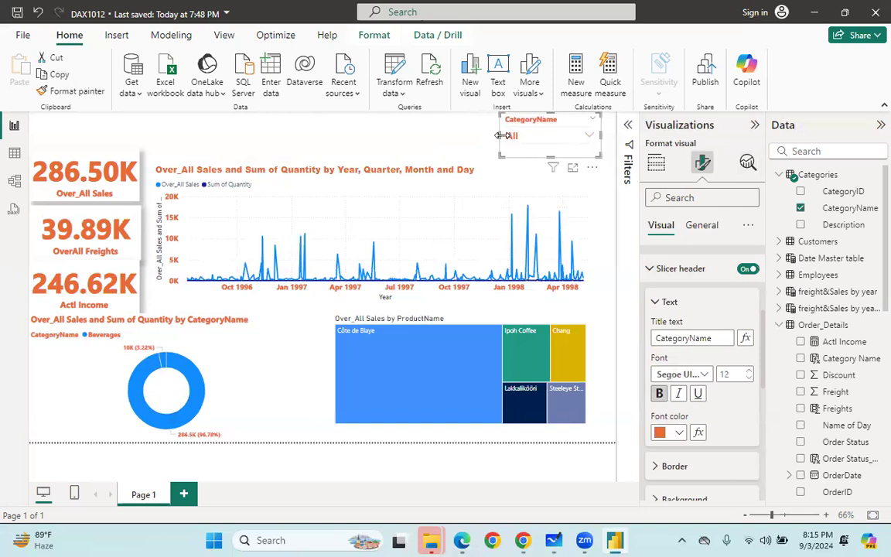
pyautogui.click(389, 132)
pyautogui.click(554, 130)
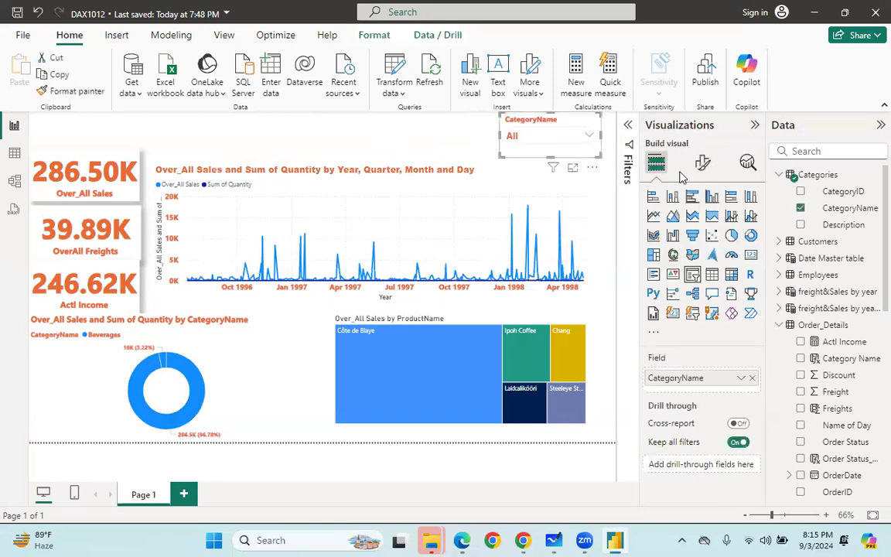
pyautogui.click(698, 171)
pyautogui.click(748, 288)
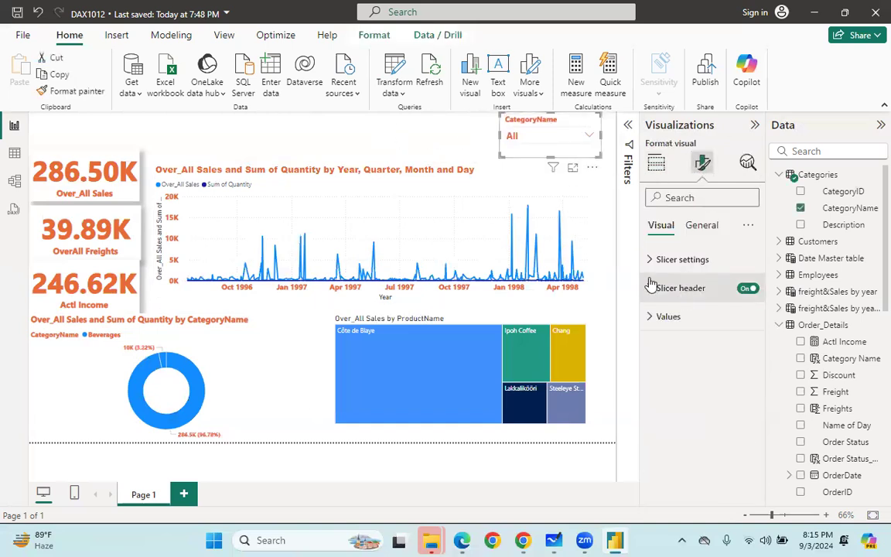
pyautogui.click(699, 227)
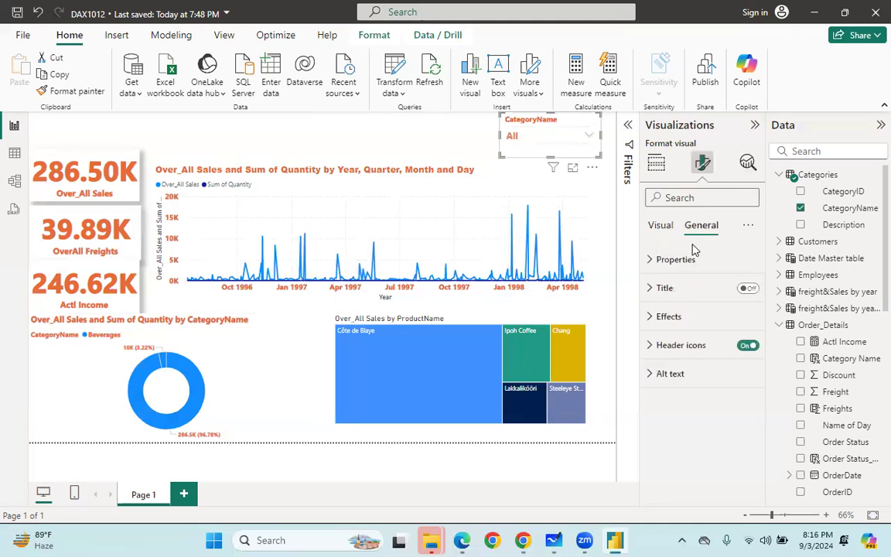
pyautogui.click(657, 317)
pyautogui.scroll(-3, 732, 428)
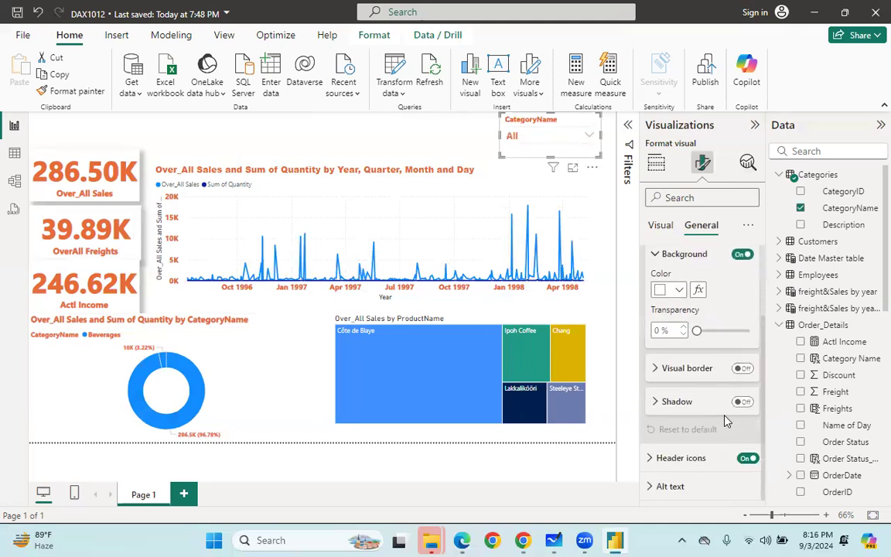
pyautogui.click(743, 403)
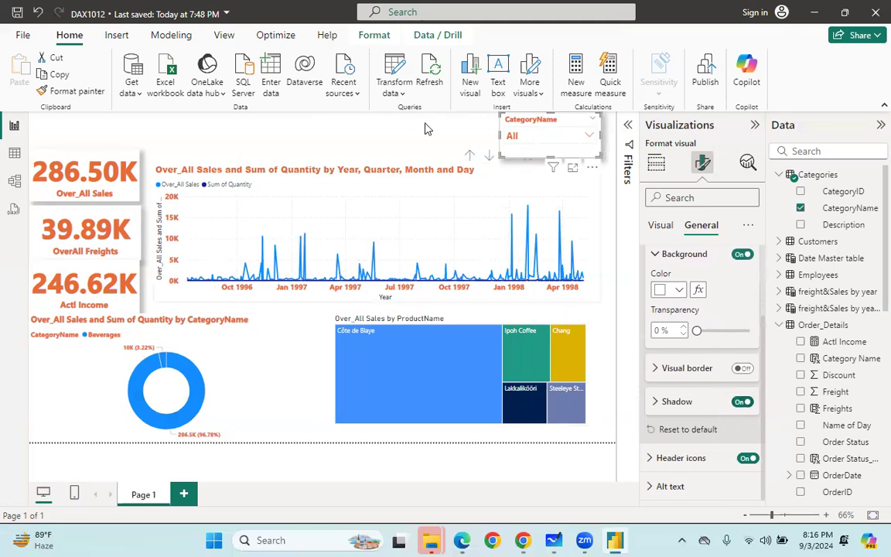
pyautogui.click(411, 147)
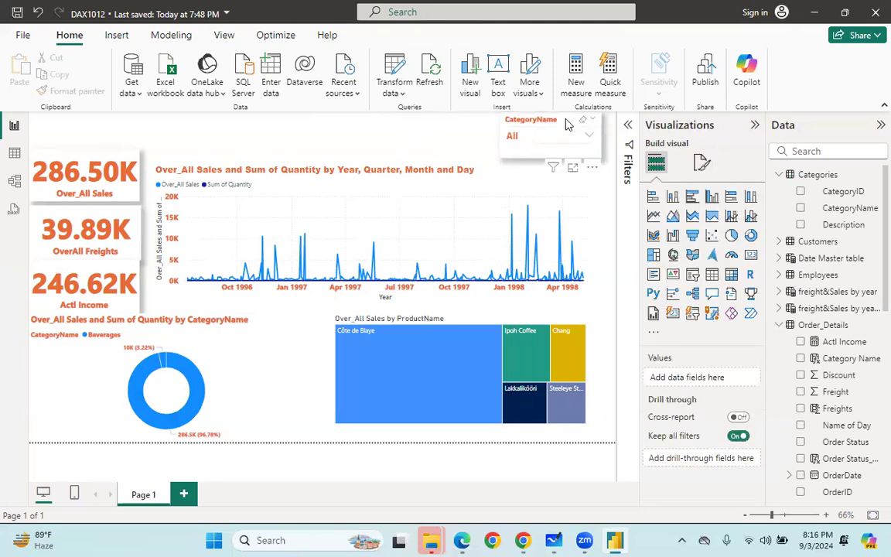
# - Make two copies of the category slicer and arrange all three in an evenly spaced row above the line chart
pyautogui.click(568, 124)
pyautogui.click(444, 126)
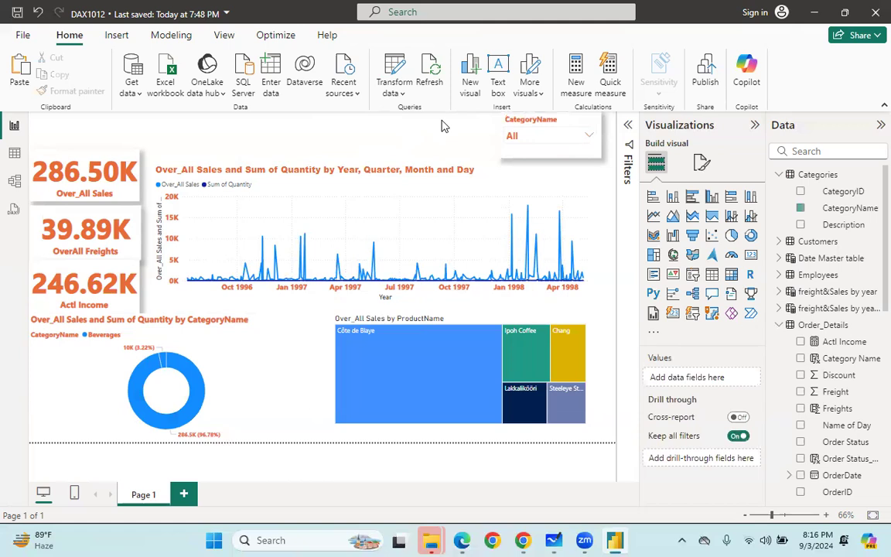
pyautogui.click(395, 124)
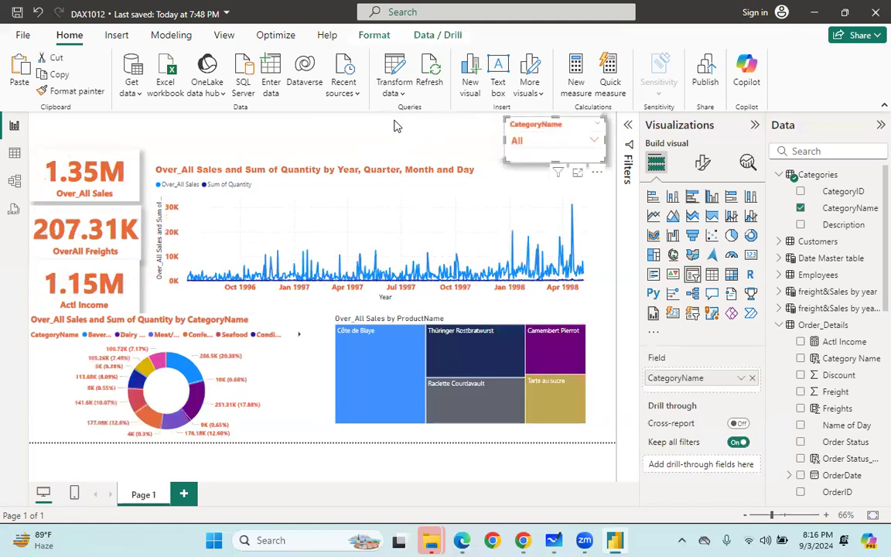
pyautogui.moveTo(541, 124); pyautogui.dragTo(314, 115)
pyautogui.moveTo(552, 120); pyautogui.dragTo(441, 122)
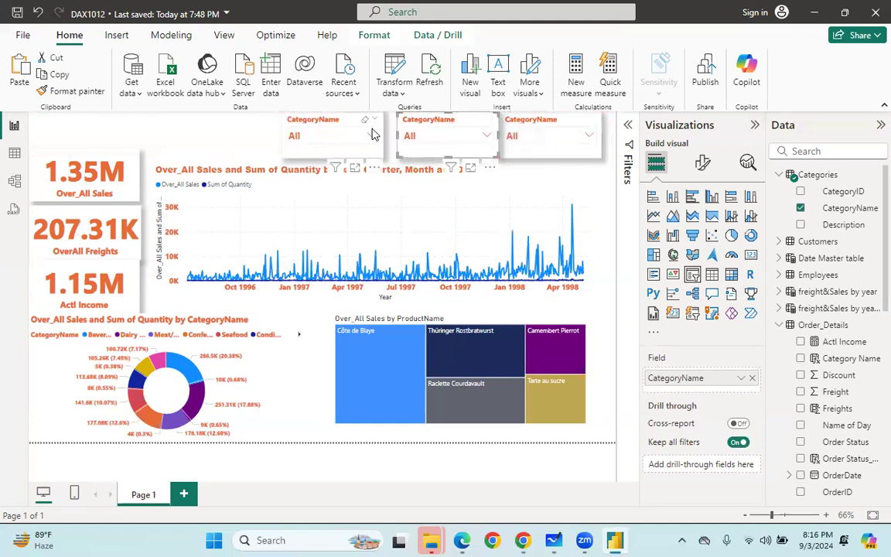
pyautogui.click(331, 124)
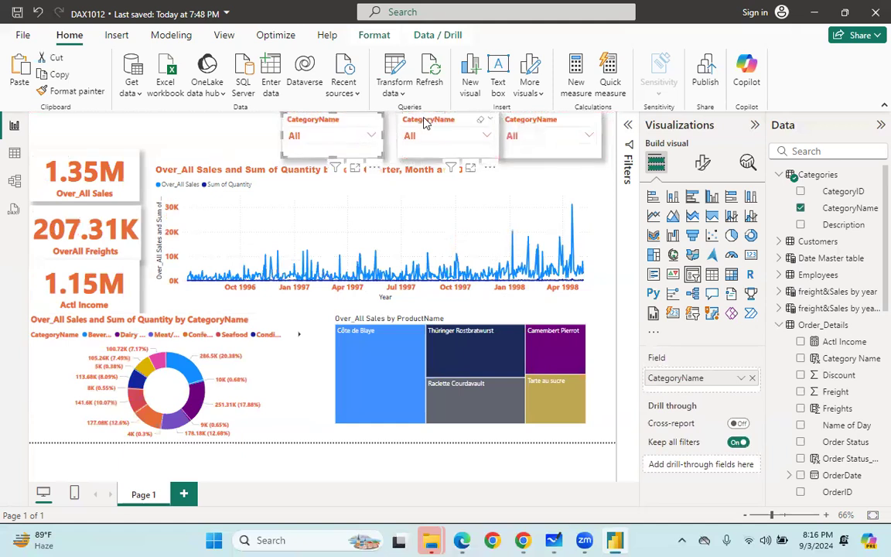
pyautogui.moveTo(424, 123); pyautogui.dragTo(416, 123)
pyautogui.moveTo(540, 124)
pyautogui.mouseDown()
pyautogui.moveTo(555, 126)
pyautogui.moveTo(533, 123)
pyautogui.mouseUp()
pyautogui.moveTo(448, 123); pyautogui.dragTo(460, 124)
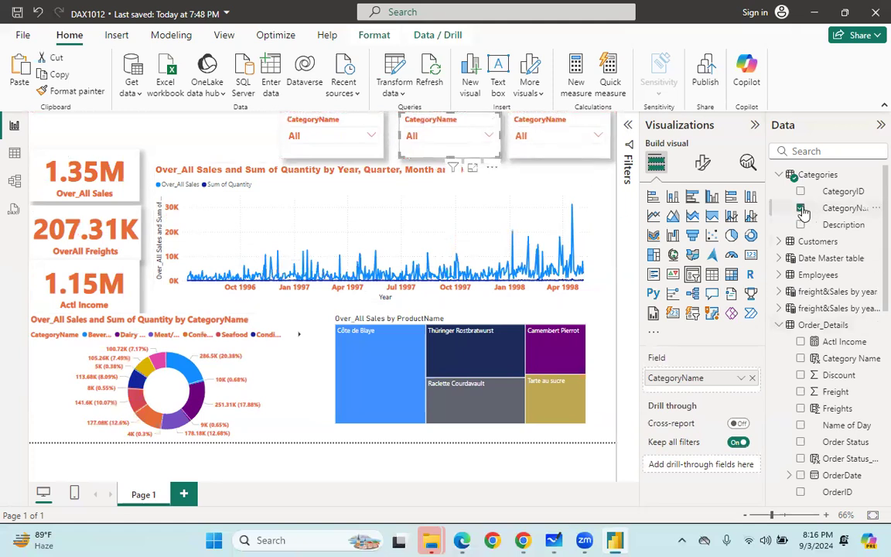
# - Remove CategoryName from the middle slicer and look through the Regions and Territories tables for a replacement field
pyautogui.click(802, 209)
pyautogui.scroll(-5, 803, 271)
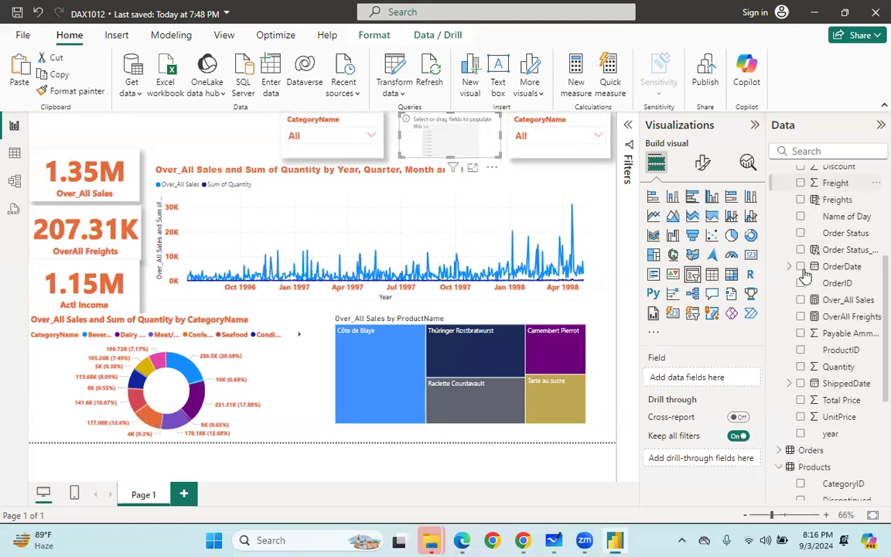
pyautogui.scroll(-5, 801, 282)
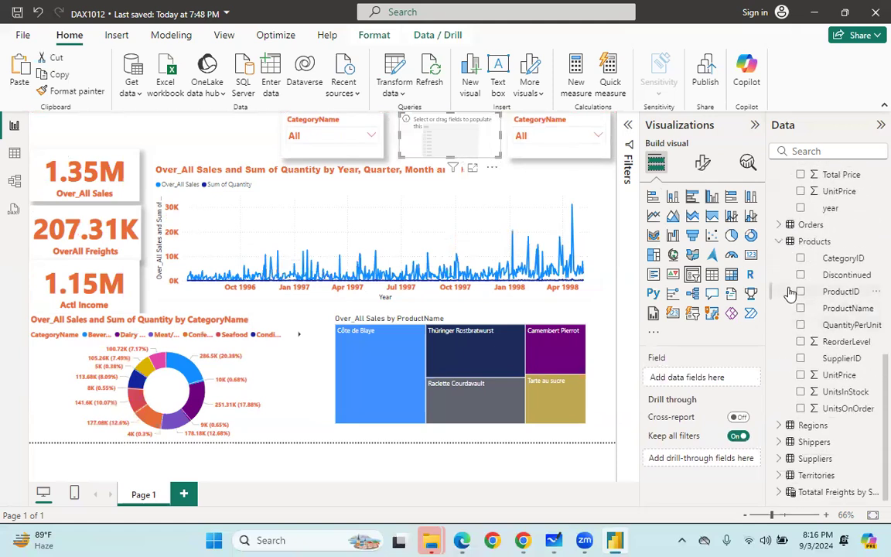
pyautogui.click(780, 425)
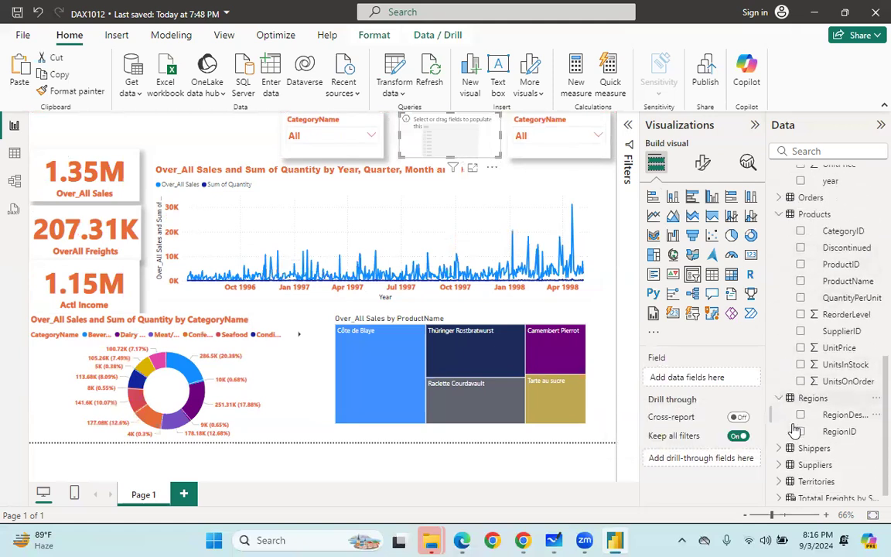
pyautogui.click(780, 476)
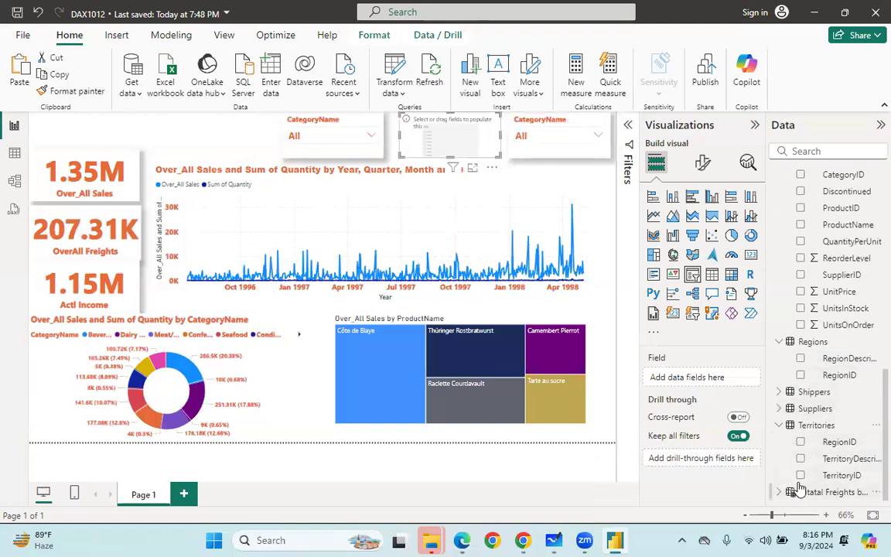
pyautogui.scroll(8, 774, 363)
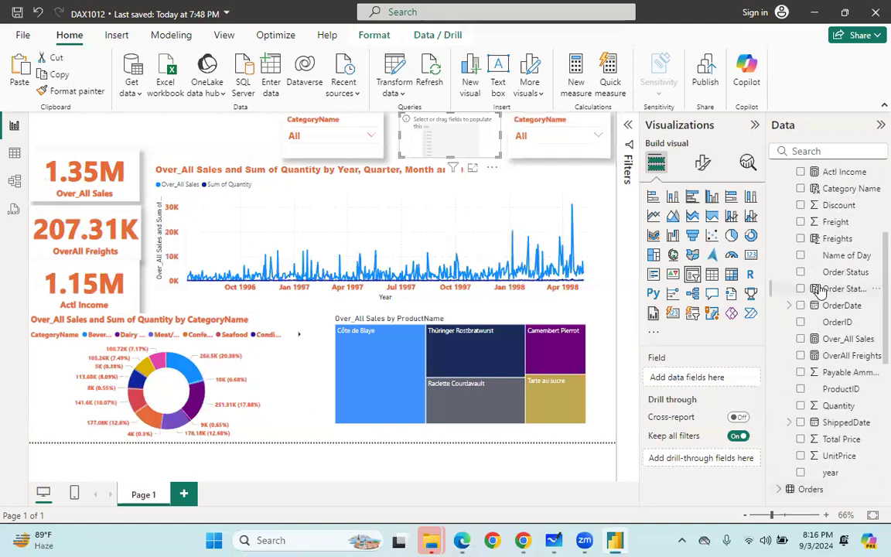
pyautogui.scroll(5, 821, 291)
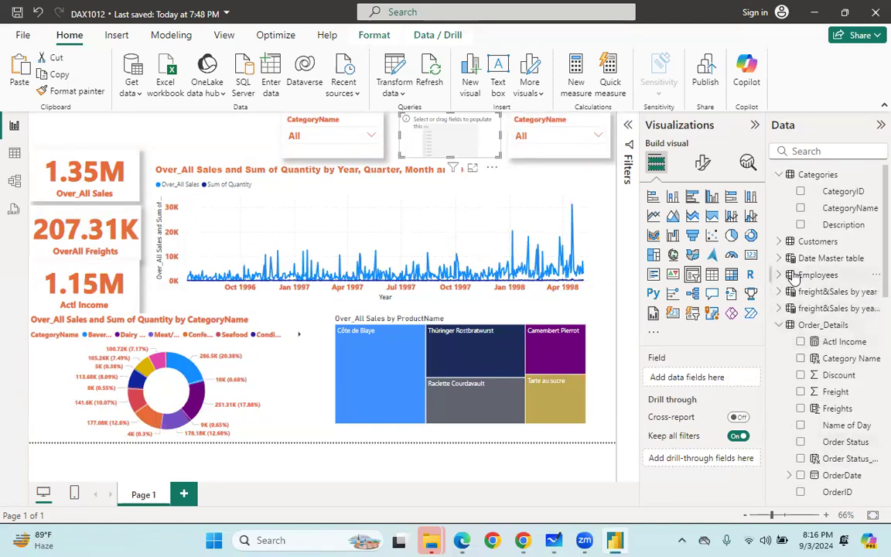
pyautogui.scroll(-3, 796, 286)
pyautogui.scroll(3, 799, 292)
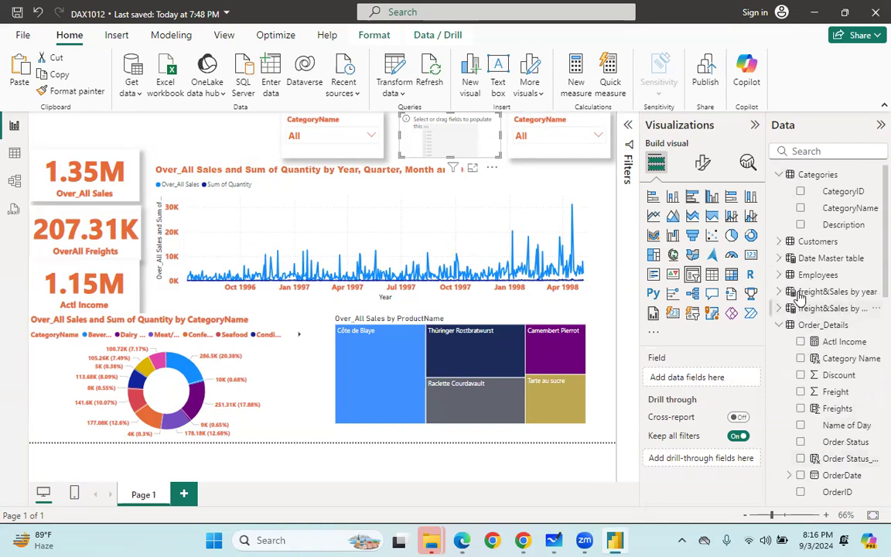
# - Assign the ShipCountry field from the Orders table to the middle slicer and check its dropdown list
pyautogui.scroll(-6, 802, 302)
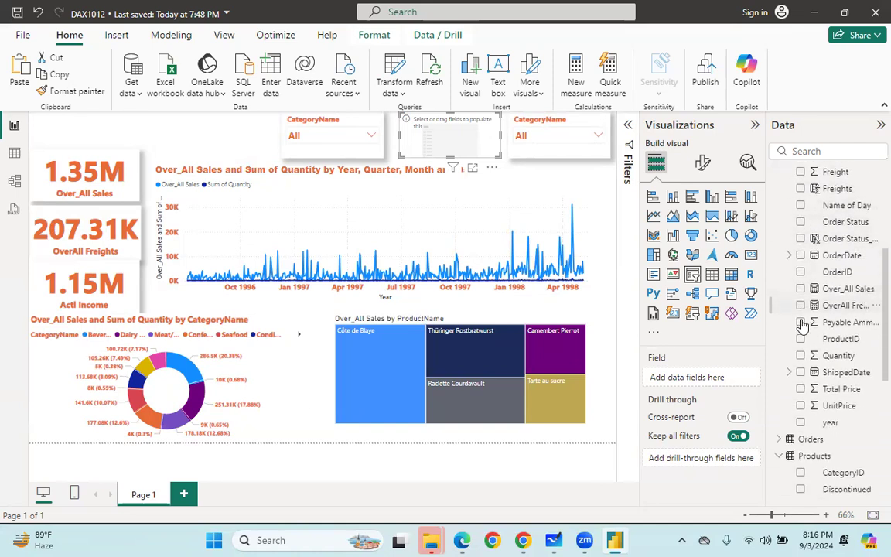
pyautogui.scroll(-3, 804, 325)
pyautogui.click(805, 314)
pyautogui.scroll(-5, 807, 330)
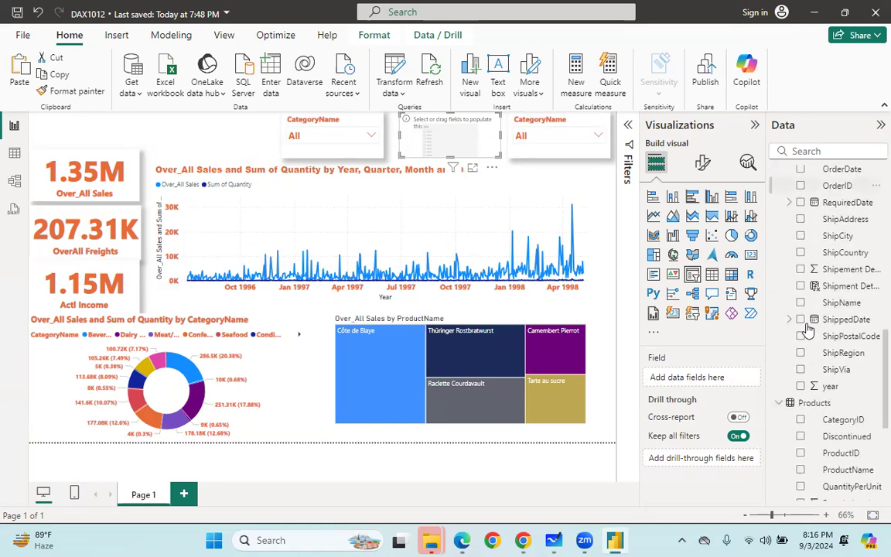
pyautogui.click(801, 254)
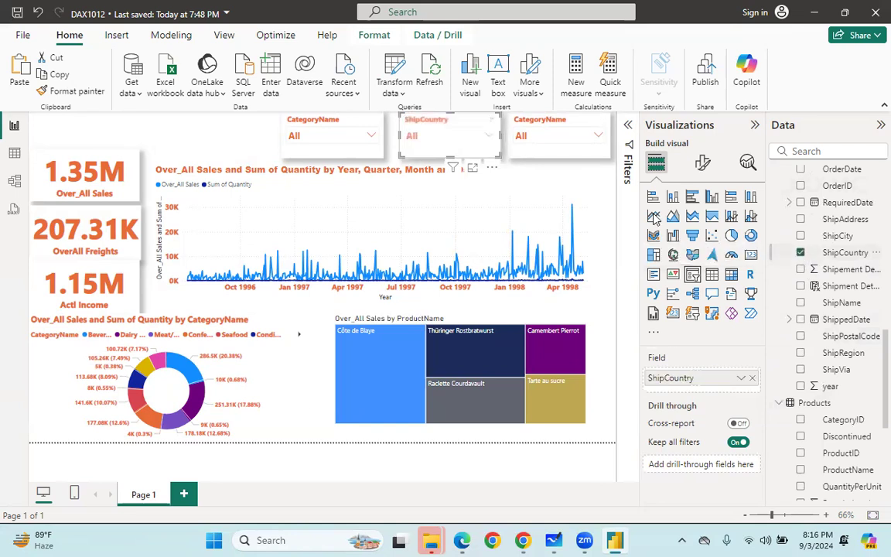
pyautogui.click(476, 137)
pyautogui.click(480, 137)
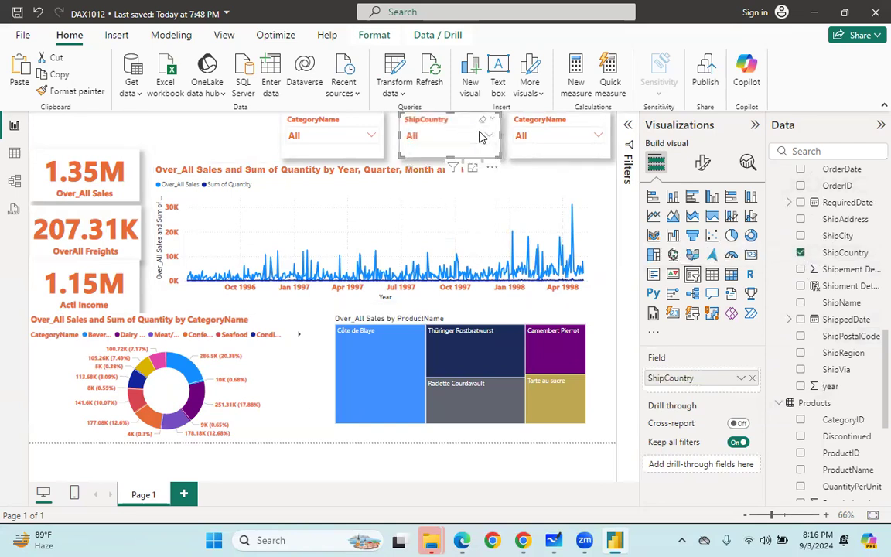
# - Select the first slicer in the row and examine the fields of the Customers and Employees tables for a replacement
pyautogui.click(352, 126)
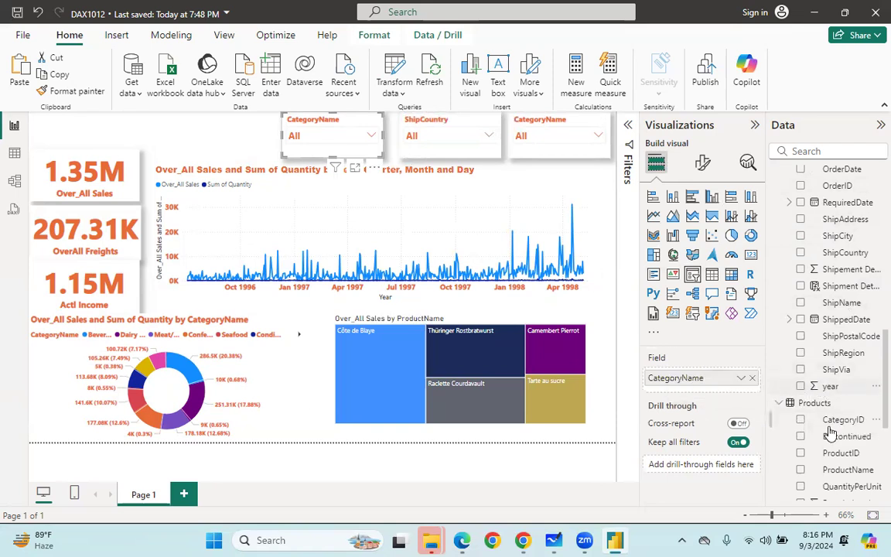
pyautogui.scroll(-2, 846, 417)
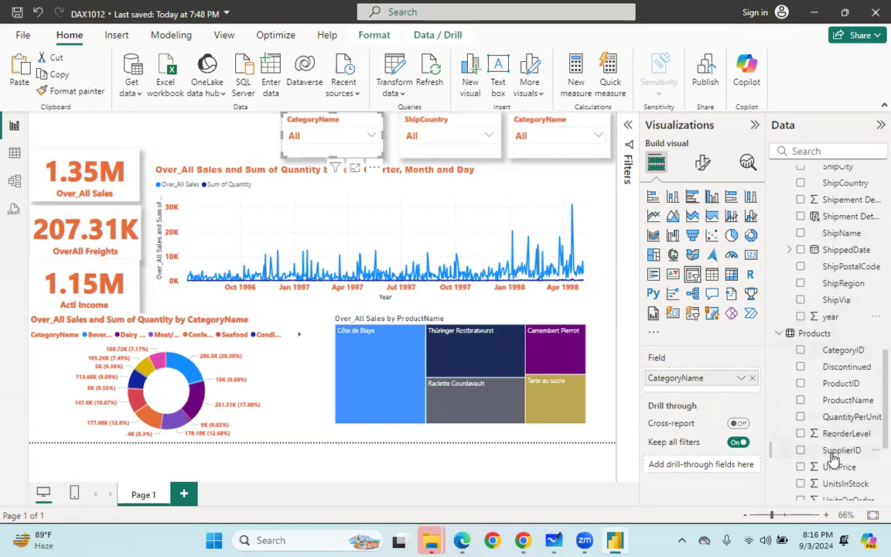
pyautogui.scroll(-4, 828, 427)
pyautogui.scroll(-1, 828, 427)
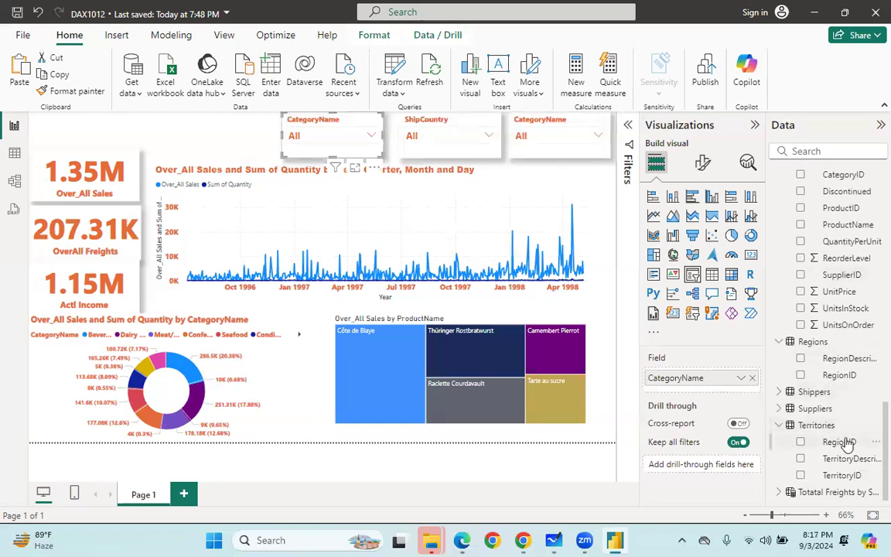
pyautogui.scroll(12, 843, 387)
pyautogui.scroll(6, 843, 325)
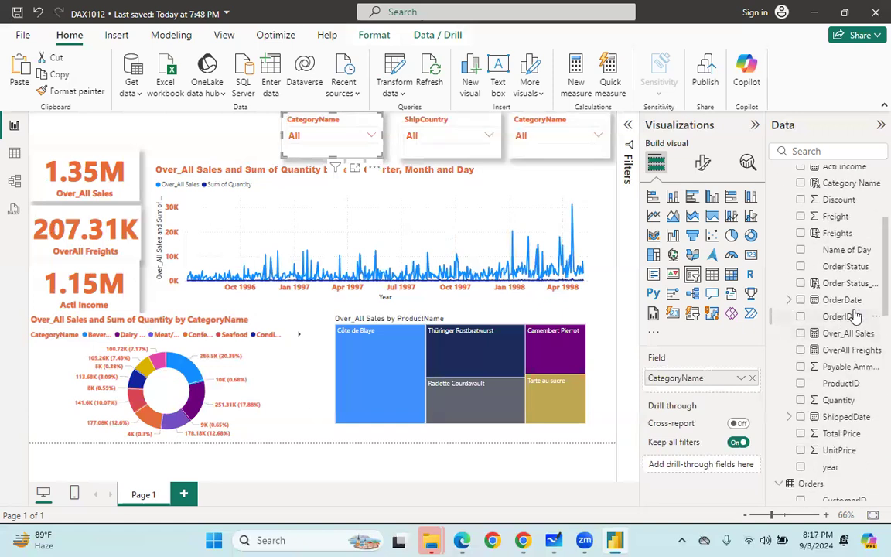
pyautogui.scroll(5, 849, 315)
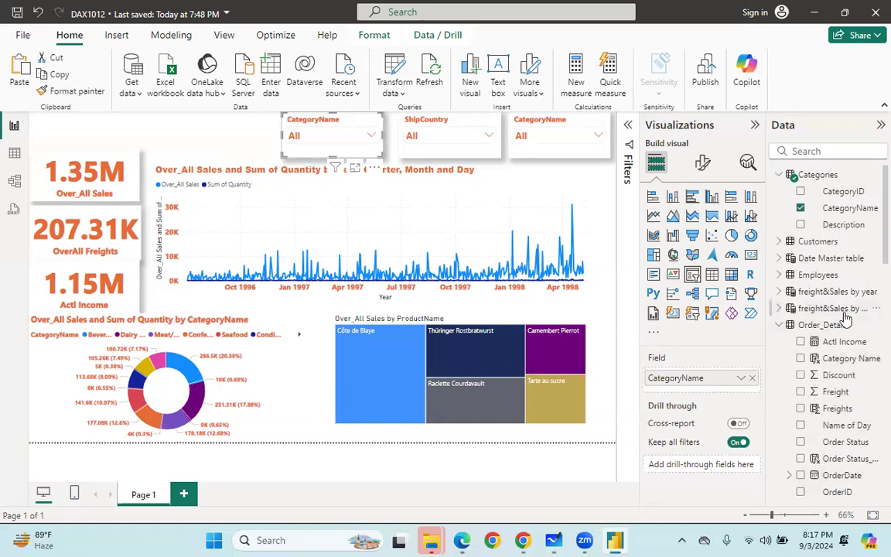
pyautogui.click(780, 242)
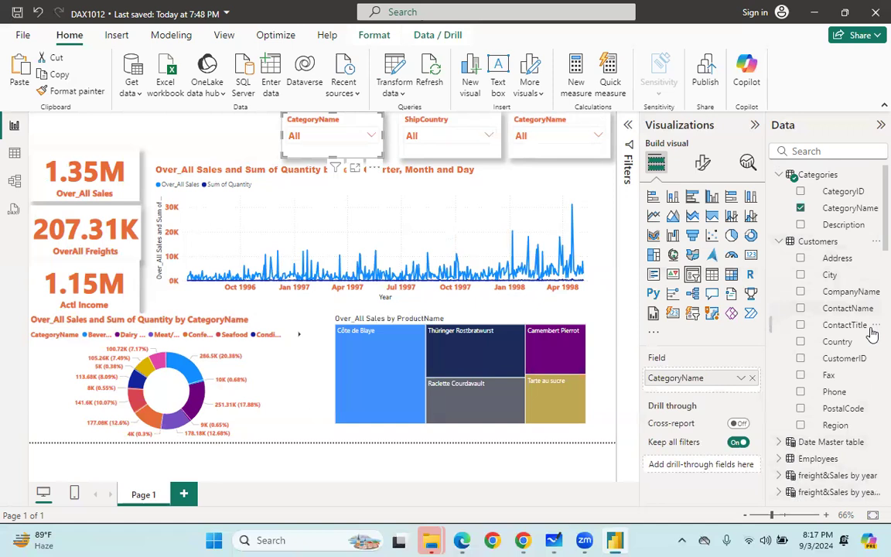
pyautogui.scroll(-5, 861, 375)
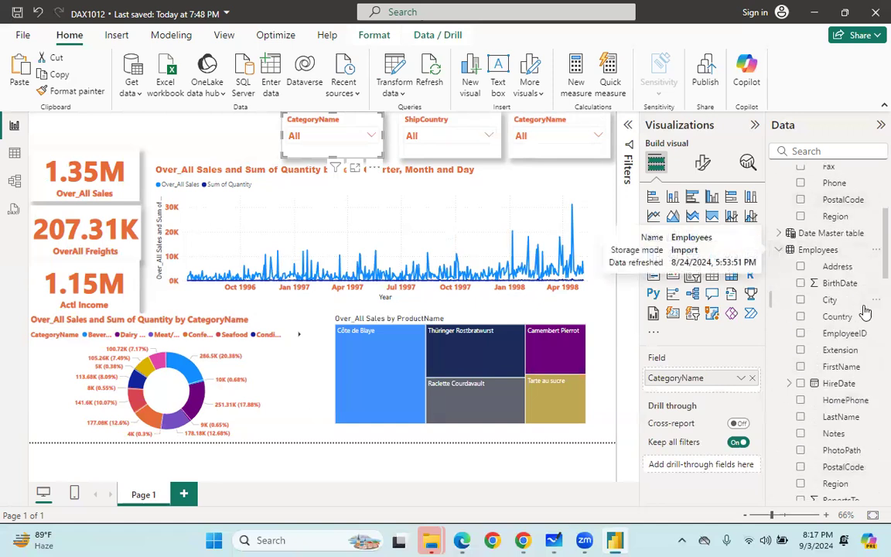
pyautogui.scroll(-2, 859, 317)
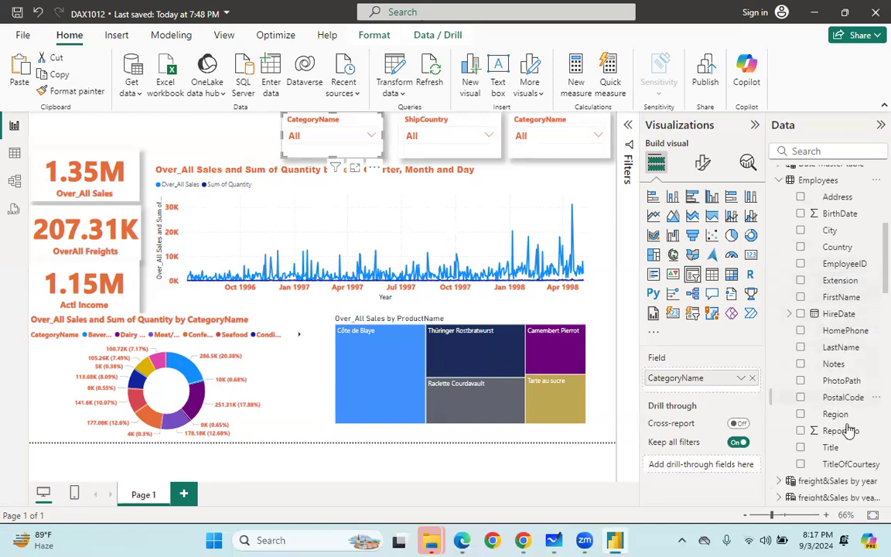
pyautogui.scroll(8, 842, 240)
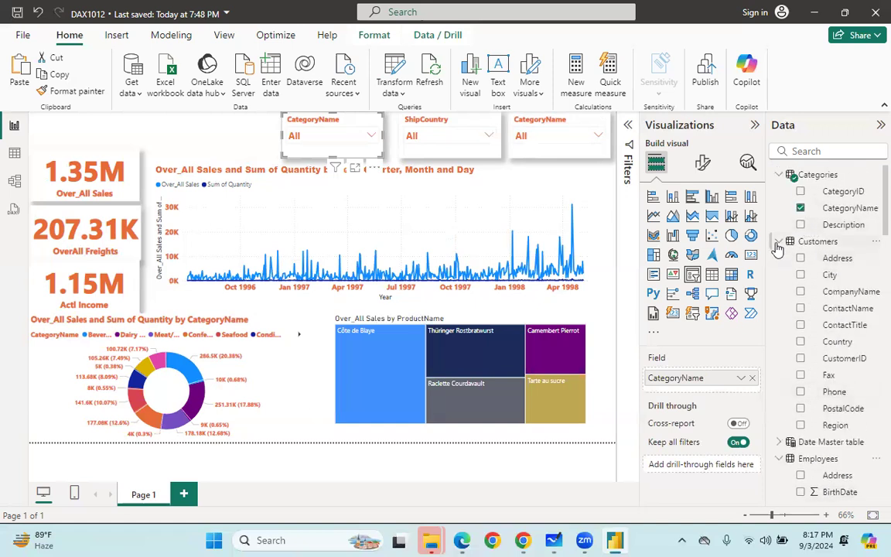
# - Collapse the Customers, Categories and Employees tables and look through the Order_Details fields for a slicer field
pyautogui.click(780, 241)
pyautogui.click(779, 174)
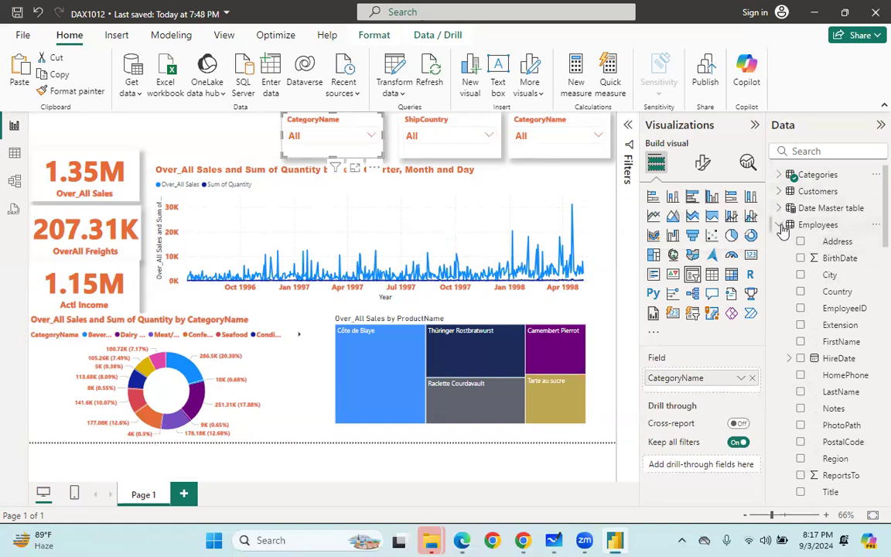
pyautogui.scroll(-3, 820, 404)
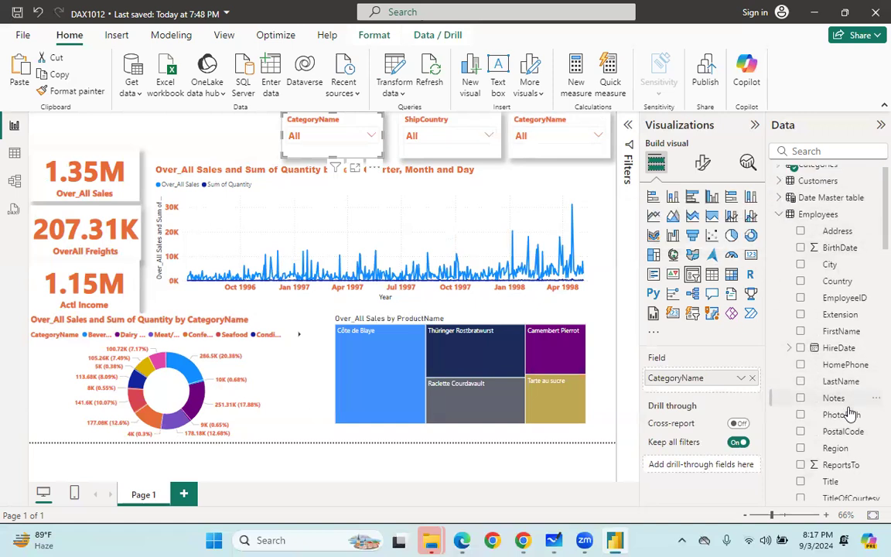
pyautogui.scroll(3, 803, 257)
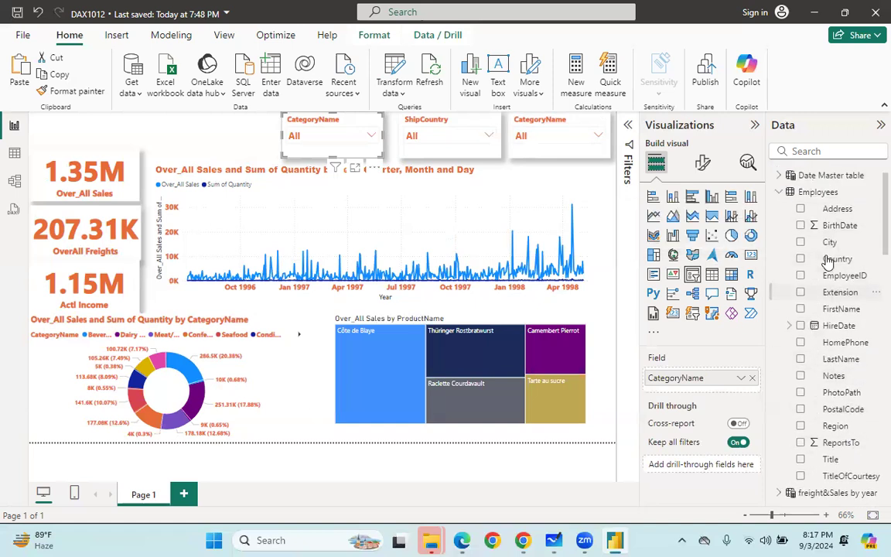
pyautogui.click(785, 231)
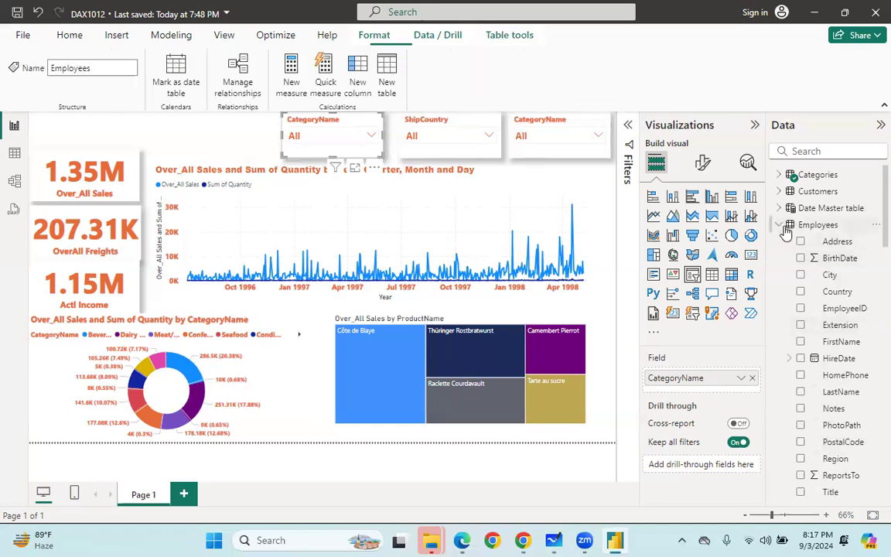
pyautogui.click(783, 227)
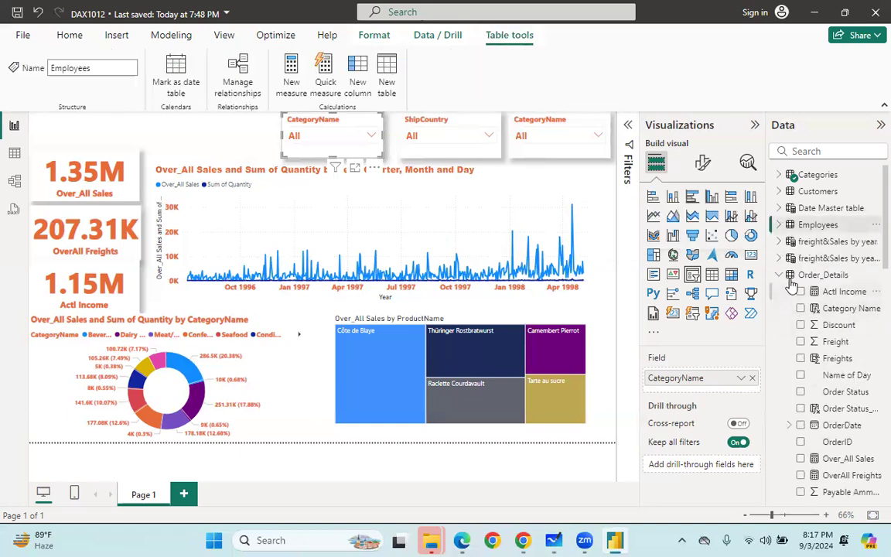
pyautogui.scroll(-3, 844, 373)
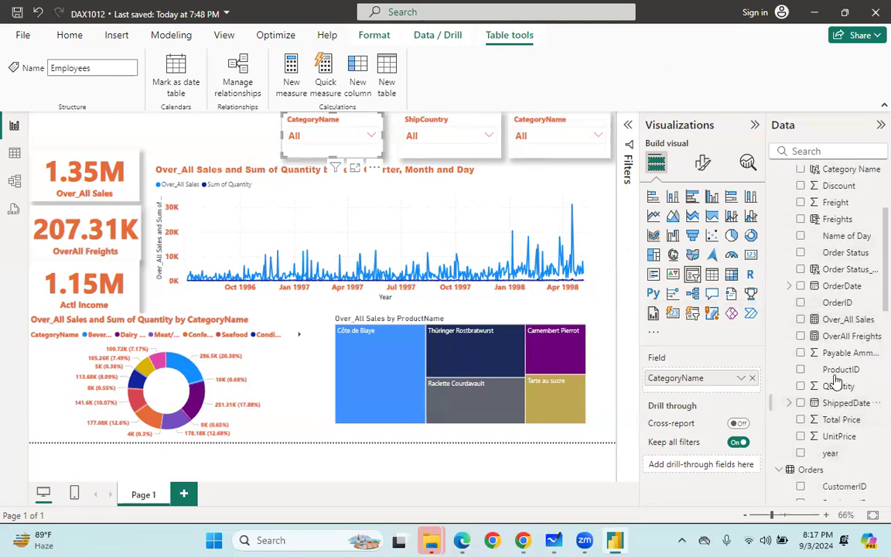
pyautogui.scroll(2, 828, 341)
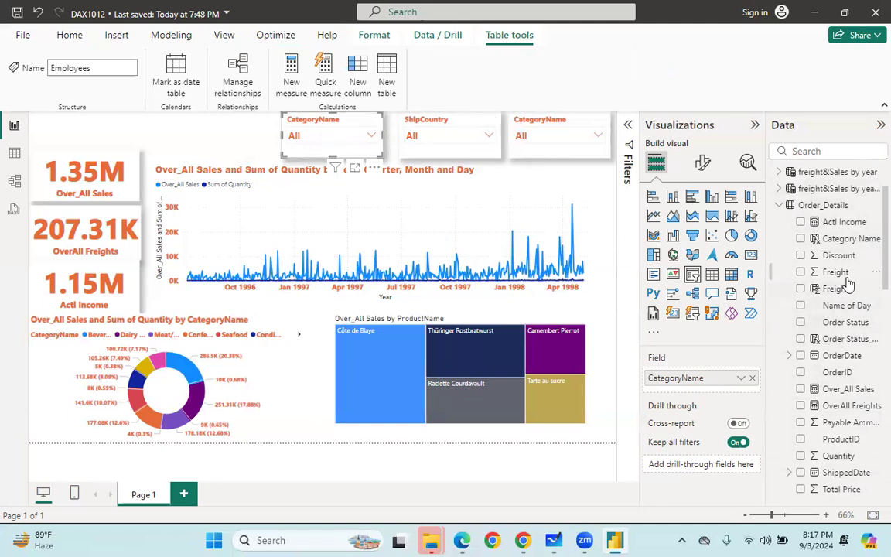
pyautogui.scroll(2, 774, 255)
# - Replace CategoryName in the first slicer with Order Status, searching the fields for "order", and open its dropdown list
pyautogui.click(783, 177)
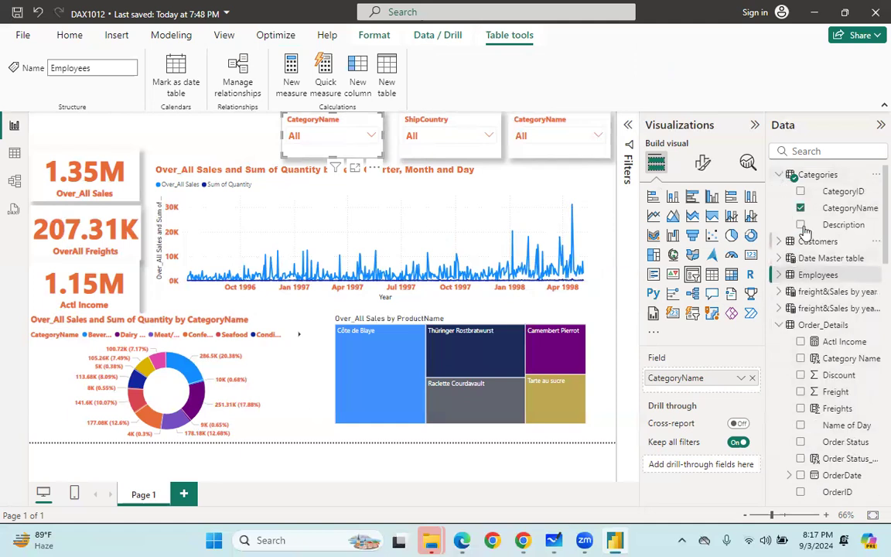
pyautogui.click(801, 208)
pyautogui.scroll(-4, 844, 332)
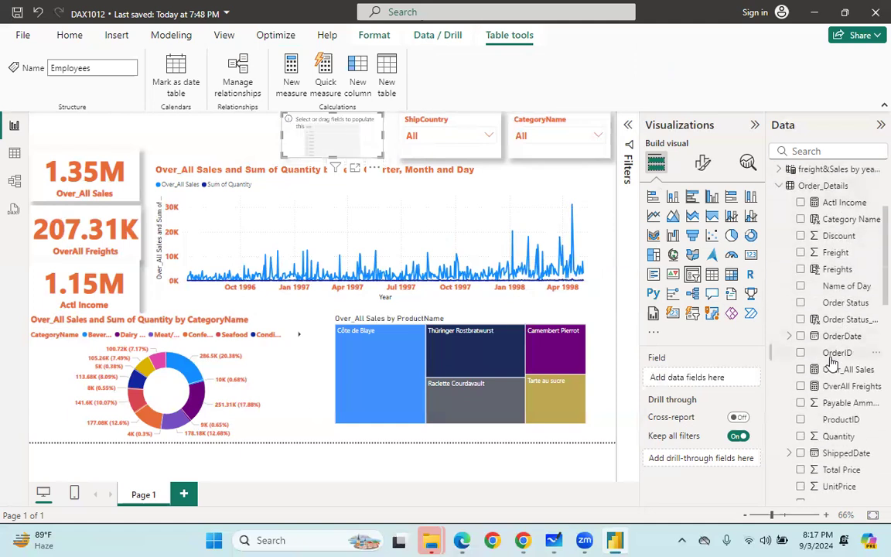
pyautogui.scroll(-2, 830, 384)
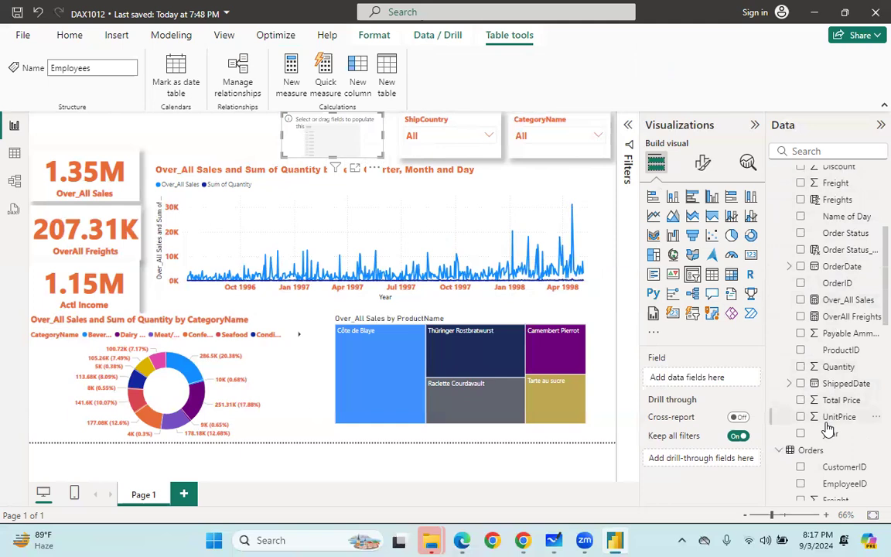
pyautogui.scroll(2, 836, 280)
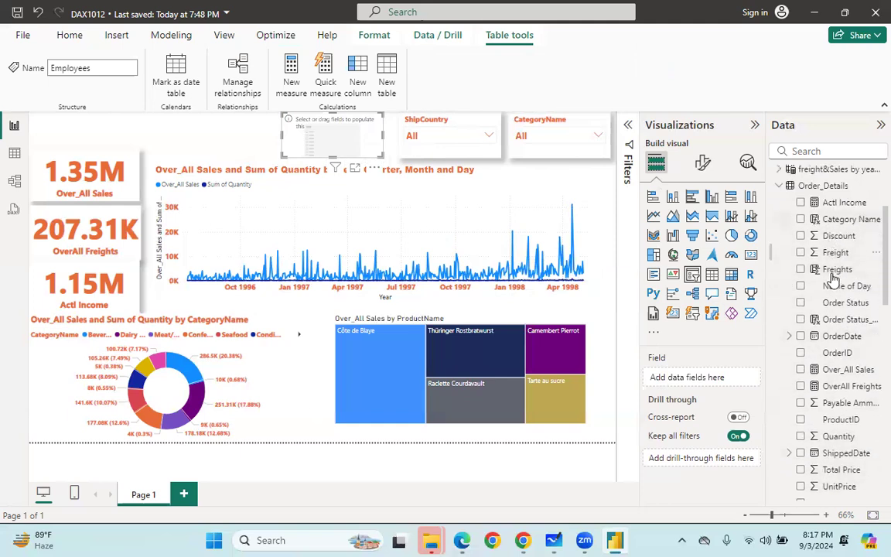
pyautogui.click(815, 151)
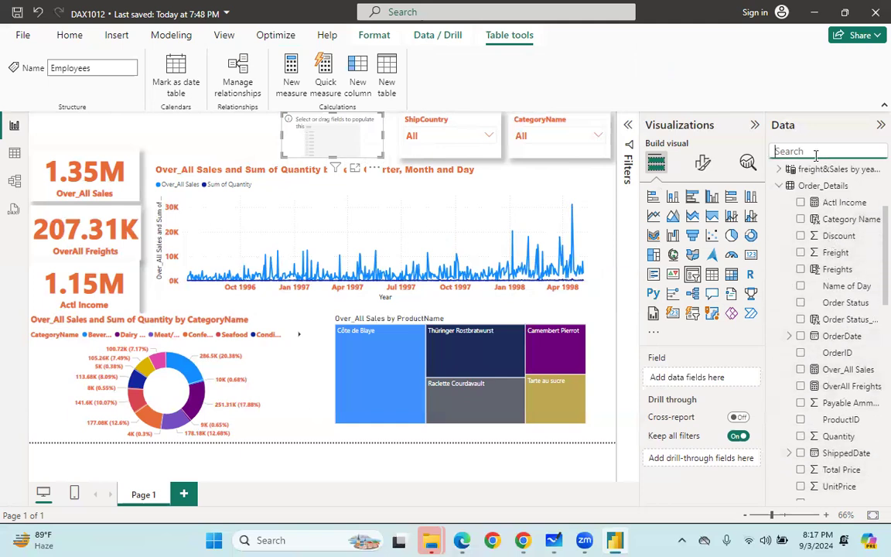
pyautogui.write('order')
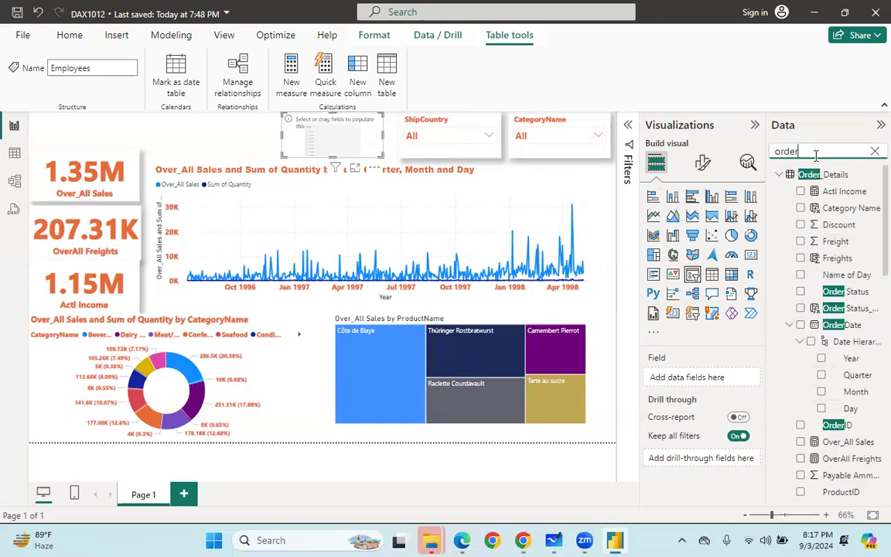
pyautogui.click(800, 291)
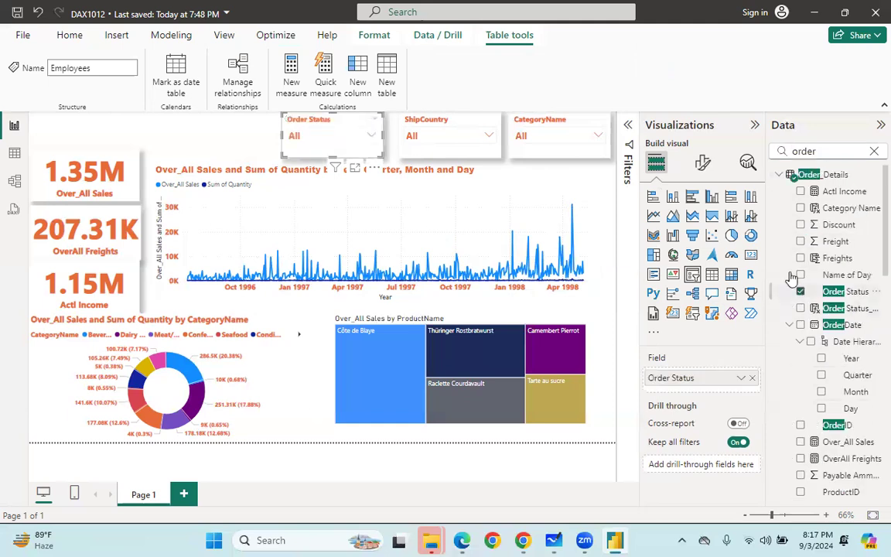
pyautogui.click(322, 139)
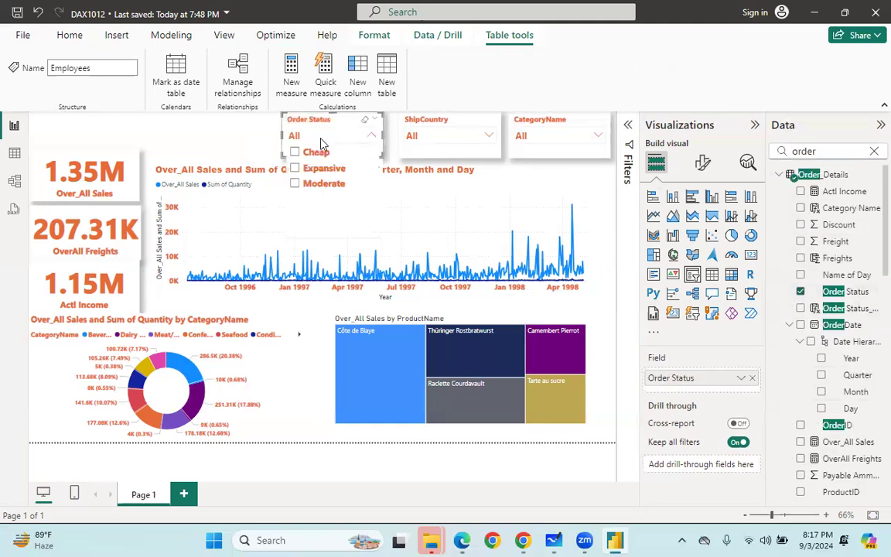
# - Add a new slicer to the canvas and shrink it into a short strip beside the Order Status slicer
pyautogui.click(216, 119)
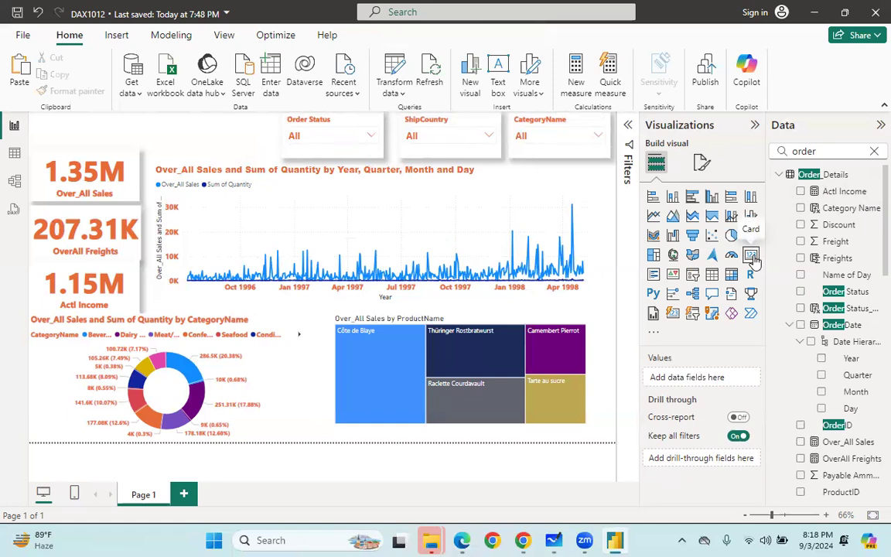
pyautogui.click(694, 282)
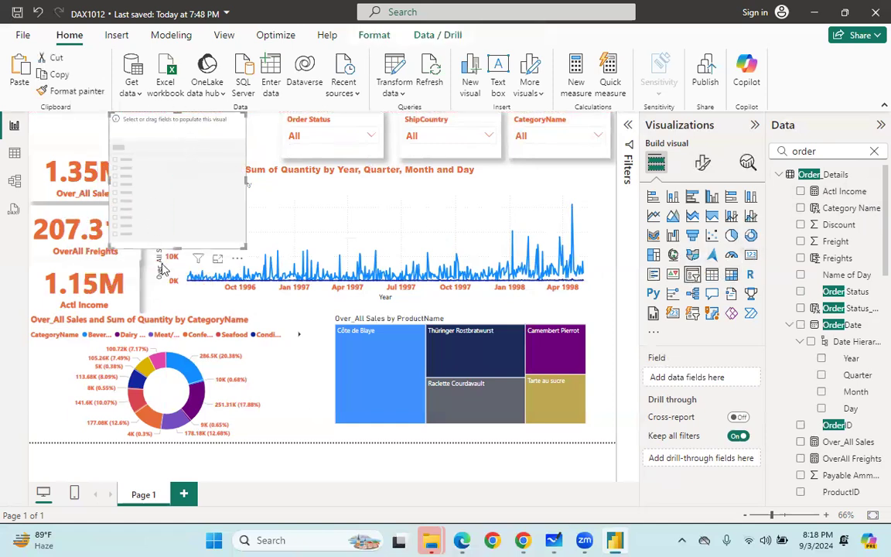
pyautogui.moveTo(177, 248); pyautogui.dragTo(271, 134)
pyautogui.moveTo(220, 122); pyautogui.dragTo(243, 126)
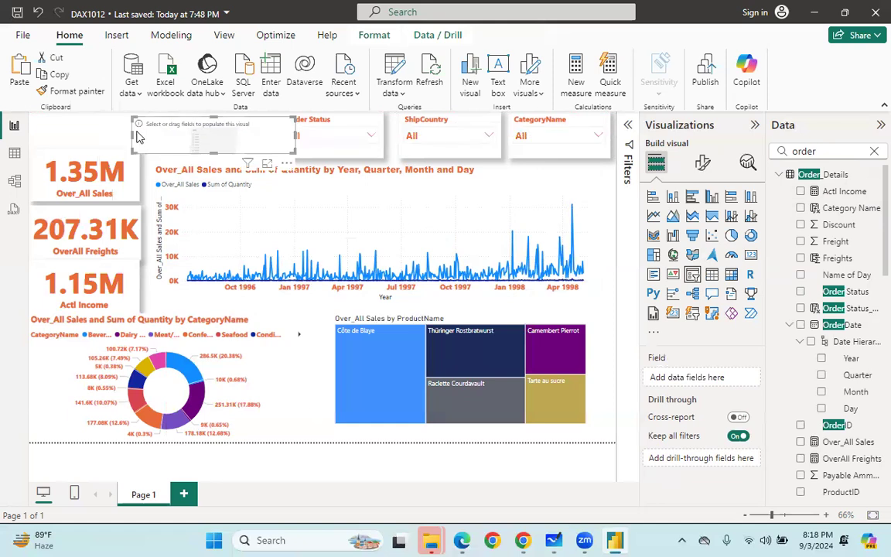
pyautogui.moveTo(138, 137); pyautogui.dragTo(152, 141)
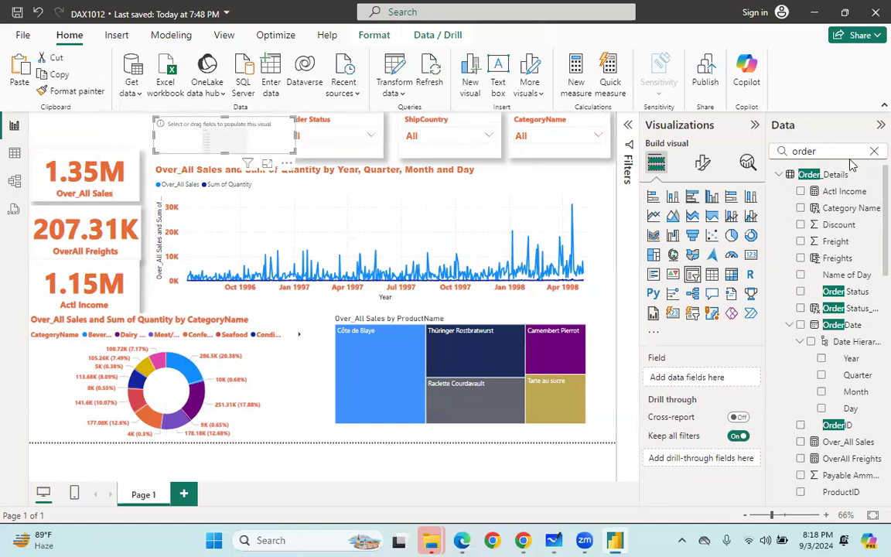
# - Clear the field search, assign Date from the Date Master table to the new slicer, and fit it above the line chart with its range slider showing
pyautogui.click(780, 177)
pyautogui.click(782, 178)
pyautogui.click(873, 153)
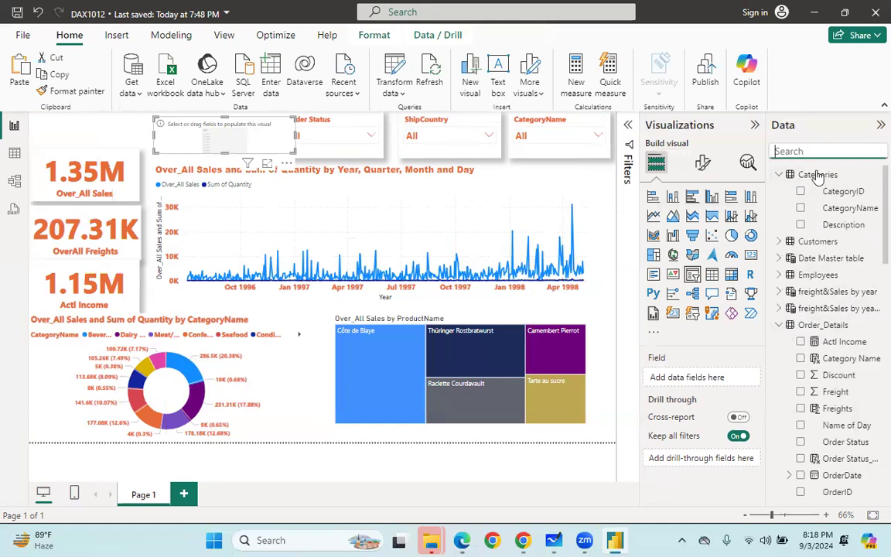
pyautogui.click(781, 259)
pyautogui.click(802, 274)
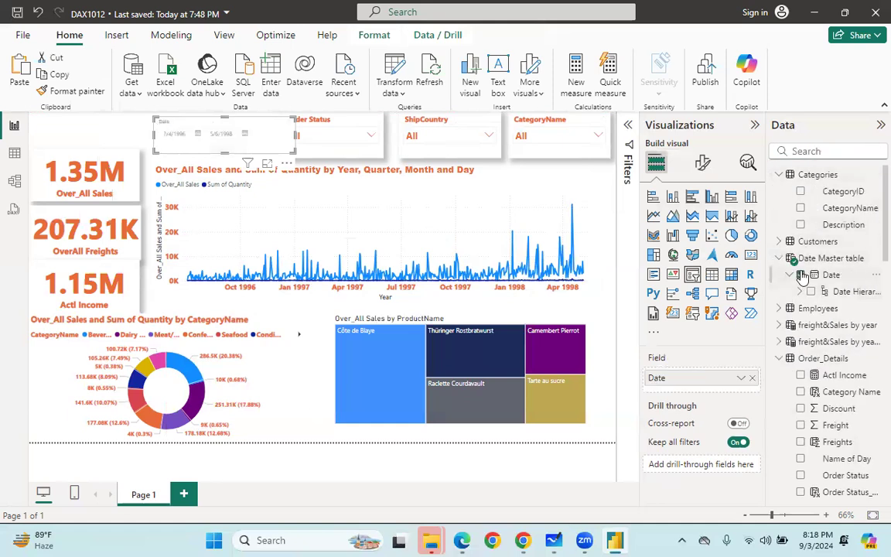
pyautogui.moveTo(266, 130); pyautogui.dragTo(251, 125)
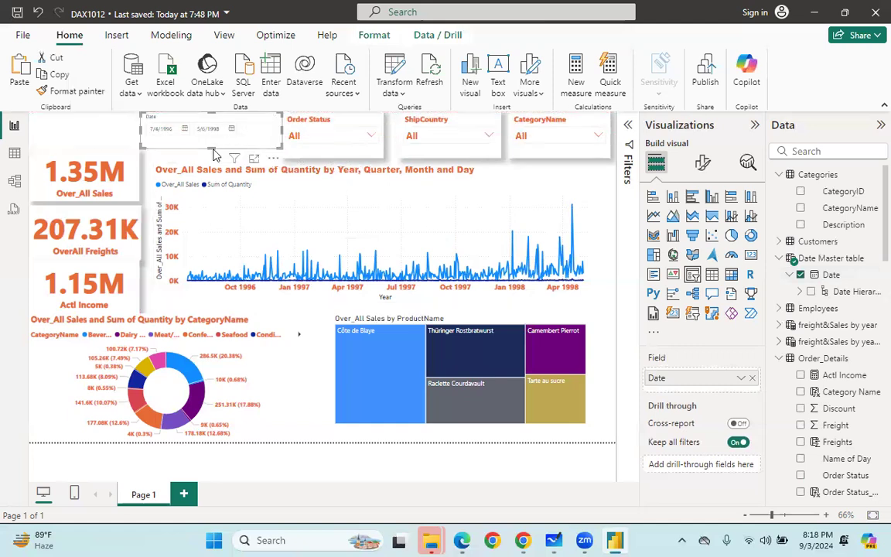
pyautogui.moveTo(208, 146); pyautogui.dragTo(210, 157)
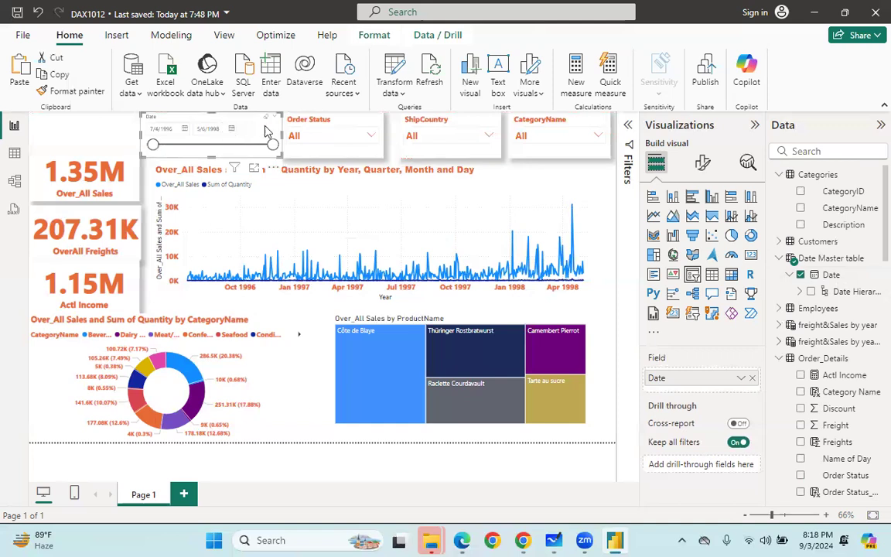
# - Set the Date slicer's style to Between
pyautogui.click(702, 162)
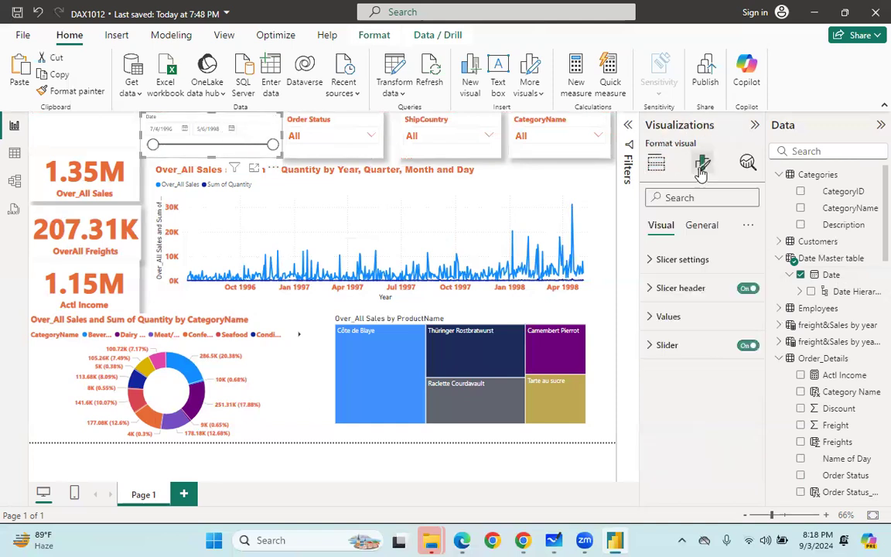
pyautogui.click(653, 260)
pyautogui.click(681, 329)
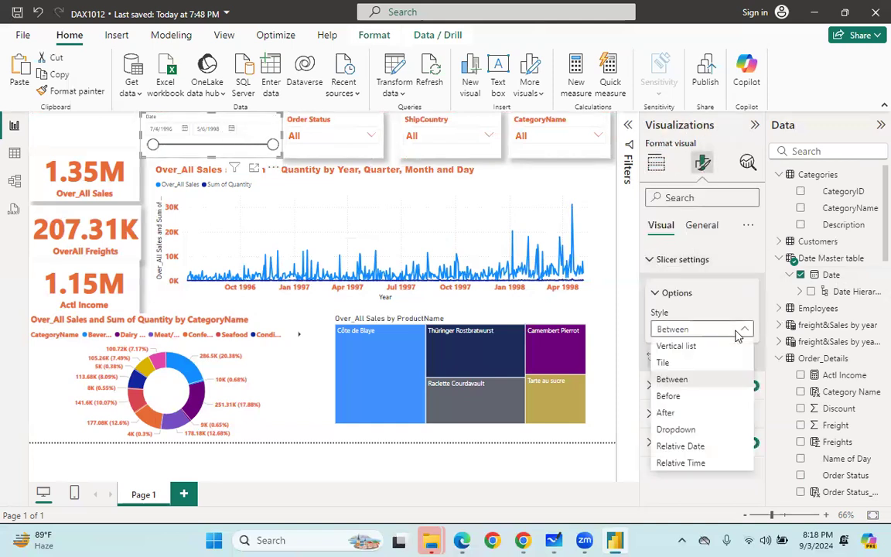
pyautogui.click(681, 379)
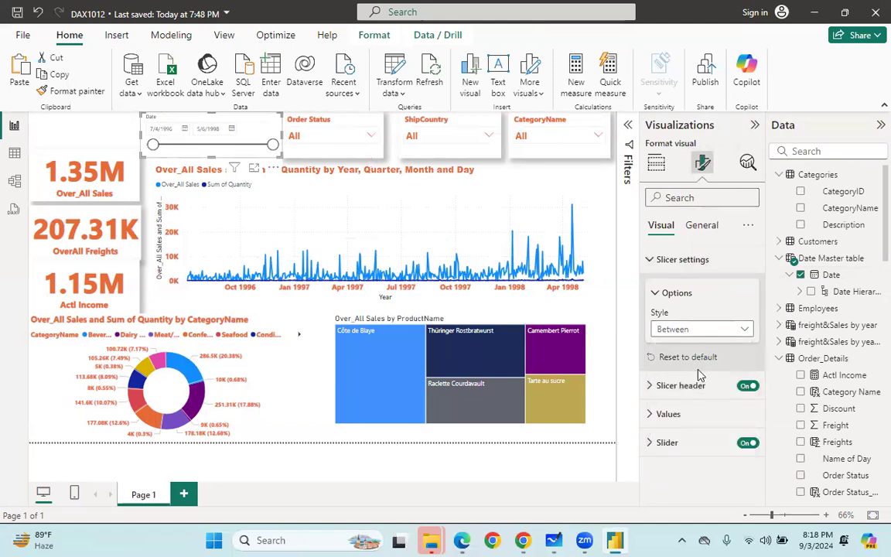
# - Format the Date slicer's values in a bold Segoe UI font with the theme orange colour
pyautogui.click(658, 414)
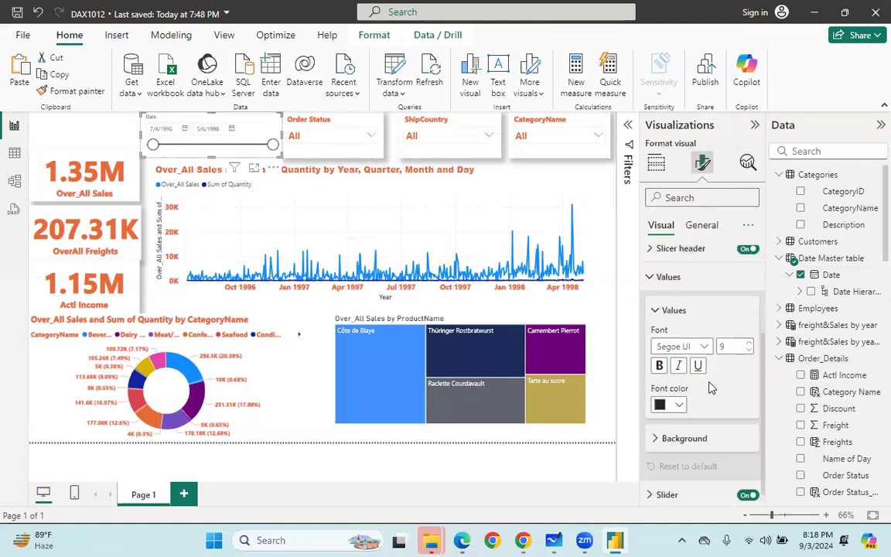
pyautogui.scroll(-1, 700, 341)
pyautogui.click(703, 338)
pyautogui.click(683, 250)
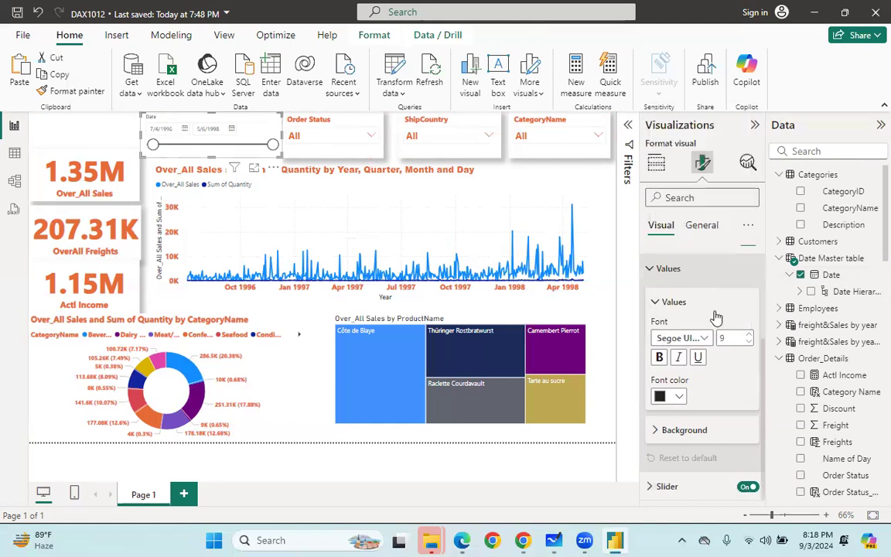
pyautogui.click(679, 396)
pyautogui.click(747, 177)
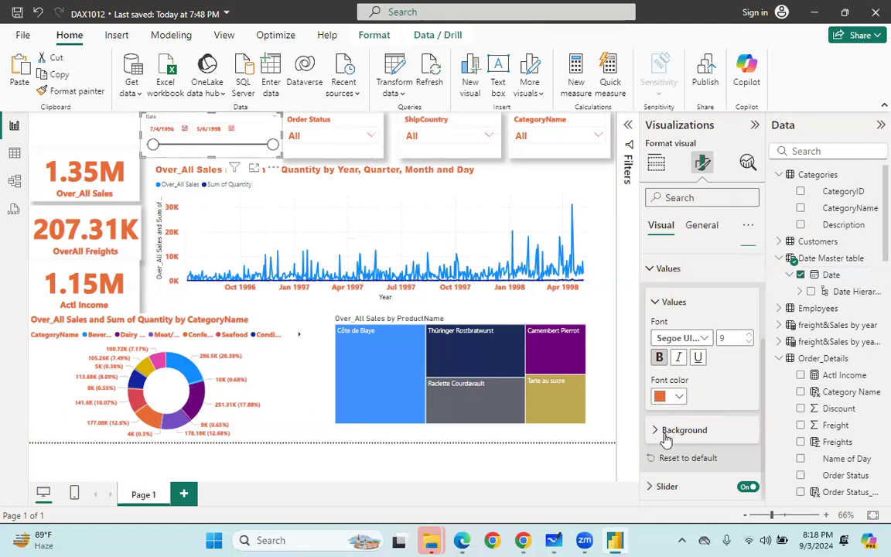
pyautogui.click(655, 267)
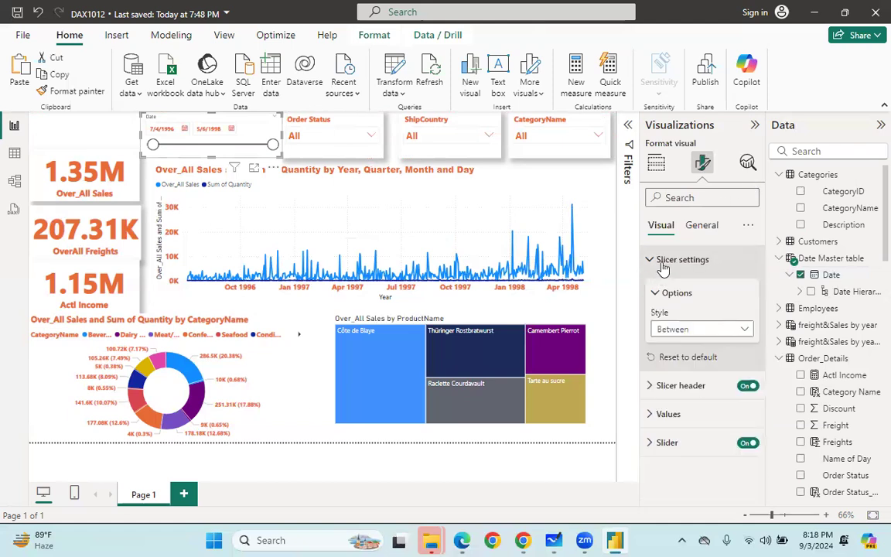
pyautogui.click(652, 261)
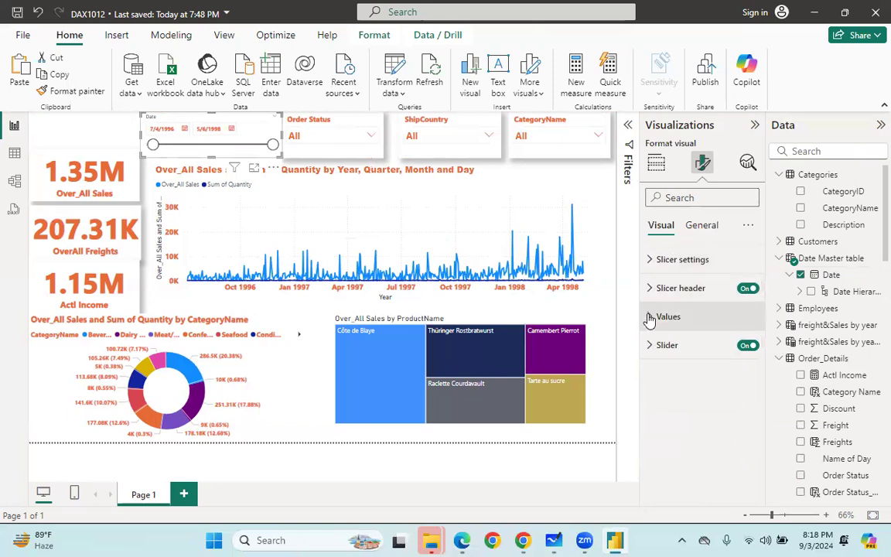
# - Format the Date slicer's header text in Segoe UI Bold, size 15, with bold on and the theme orange colour
pyautogui.click(651, 317)
pyautogui.click(653, 317)
pyautogui.click(652, 287)
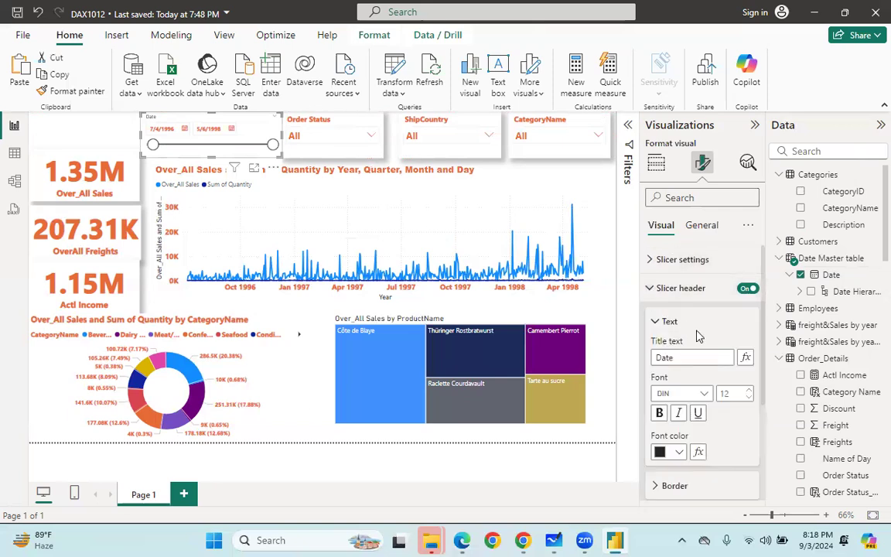
pyautogui.scroll(-2, 704, 325)
pyautogui.click(708, 325)
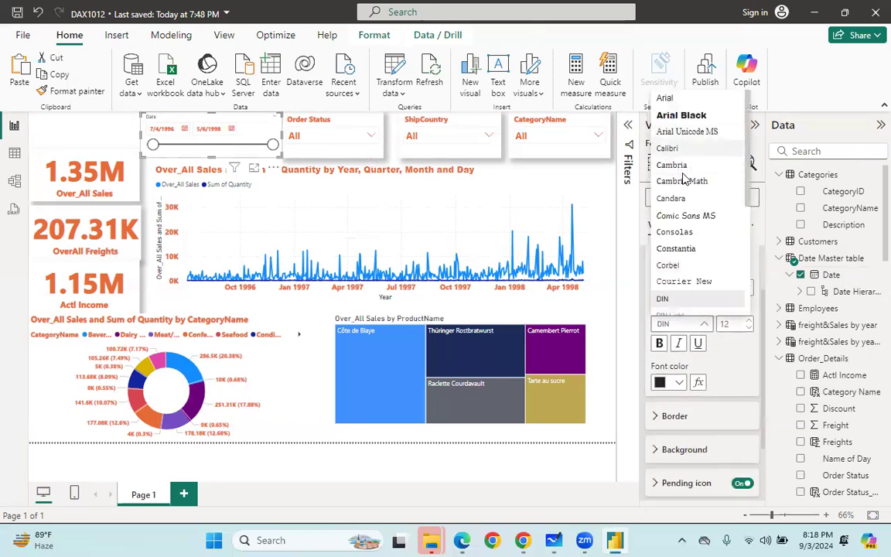
pyautogui.scroll(-3, 686, 247)
pyautogui.click(689, 272)
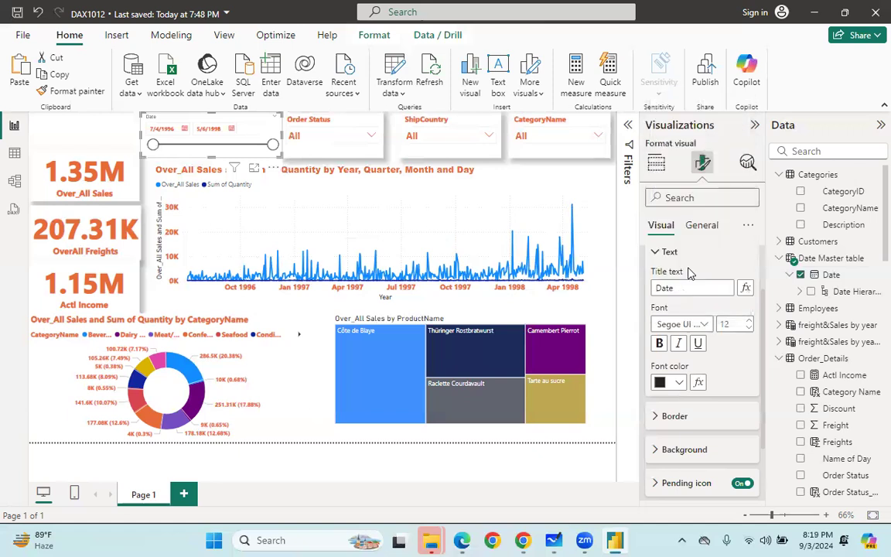
pyautogui.click(705, 326)
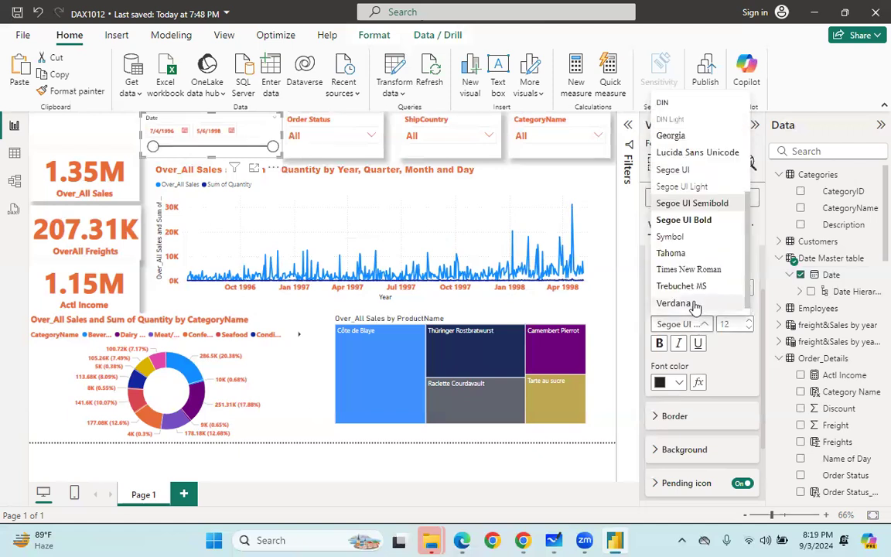
pyautogui.click(685, 221)
pyautogui.click(681, 384)
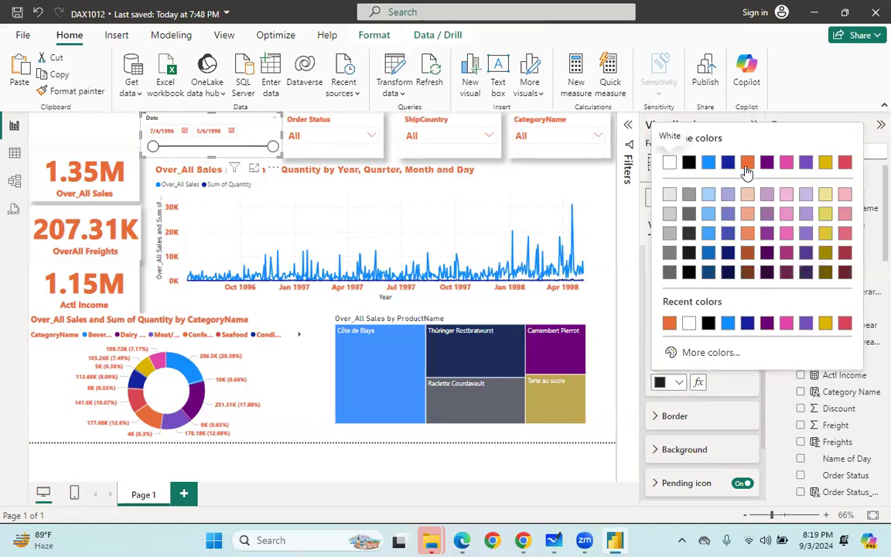
pyautogui.click(746, 163)
pyautogui.click(659, 343)
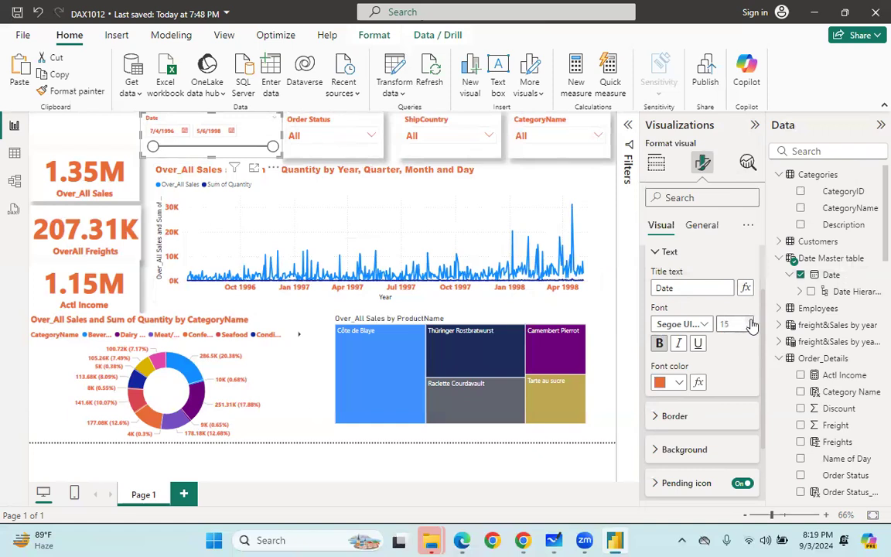
# - Narrow the Date slicer's range to 1/7/1997 through 6/9/1997
pyautogui.moveTo(272, 147); pyautogui.dragTo(213, 147)
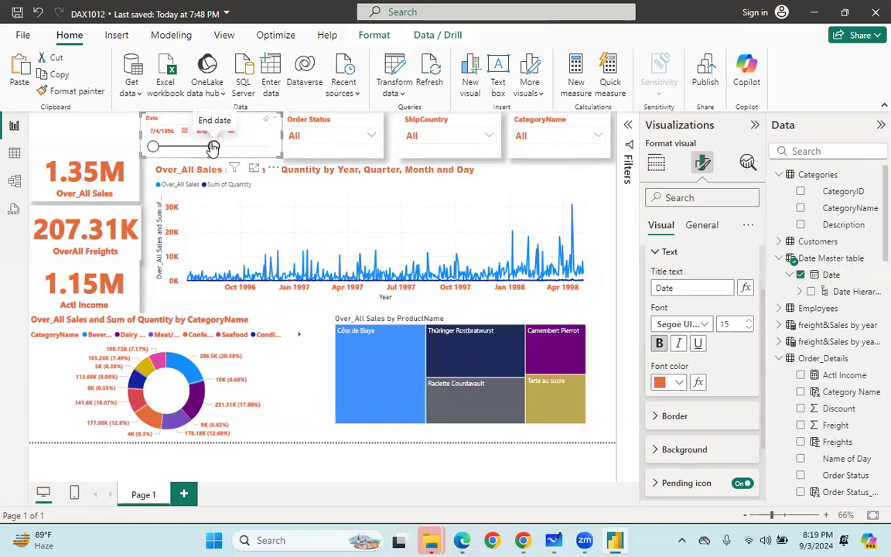
pyautogui.moveTo(159, 146); pyautogui.dragTo(187, 146)
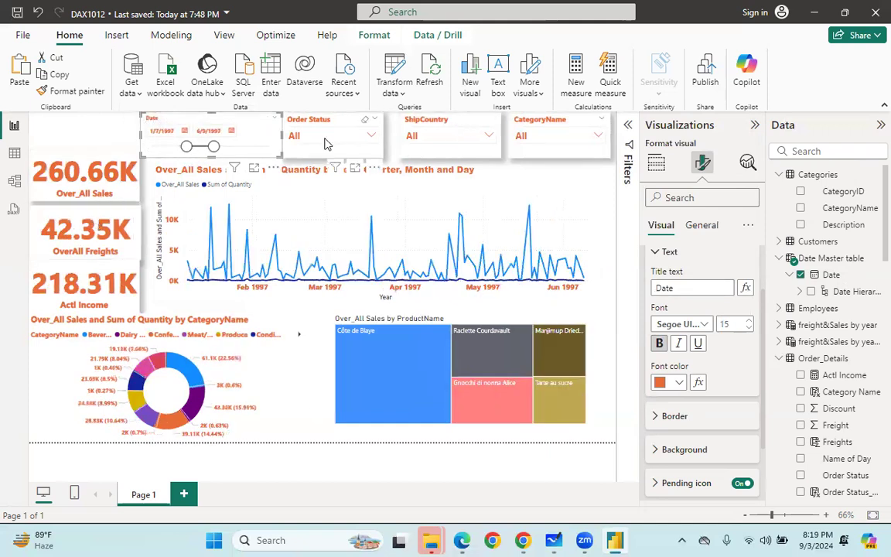
# - Shift the Order Status, ShipCountry and Date slicers slightly to the right to adjust the gaps in the slicer row
pyautogui.moveTo(318, 125); pyautogui.dragTo(333, 126)
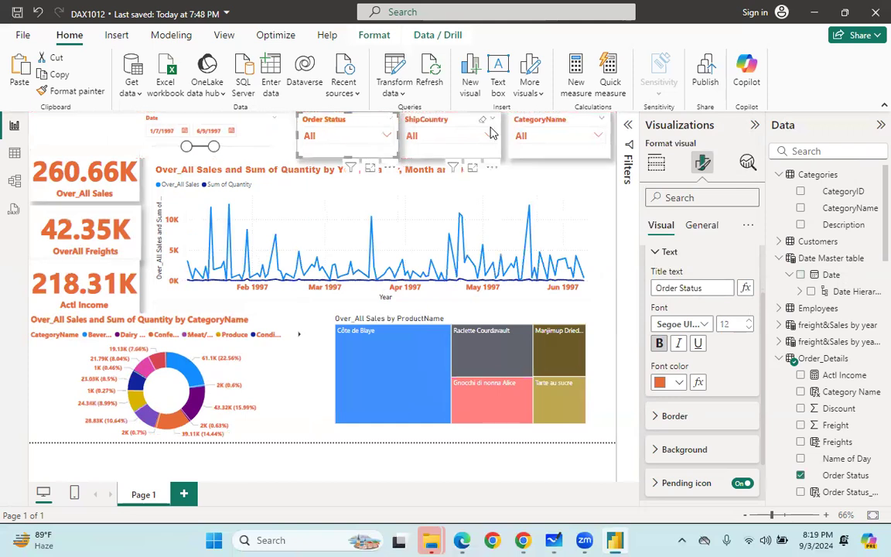
pyautogui.click(465, 129)
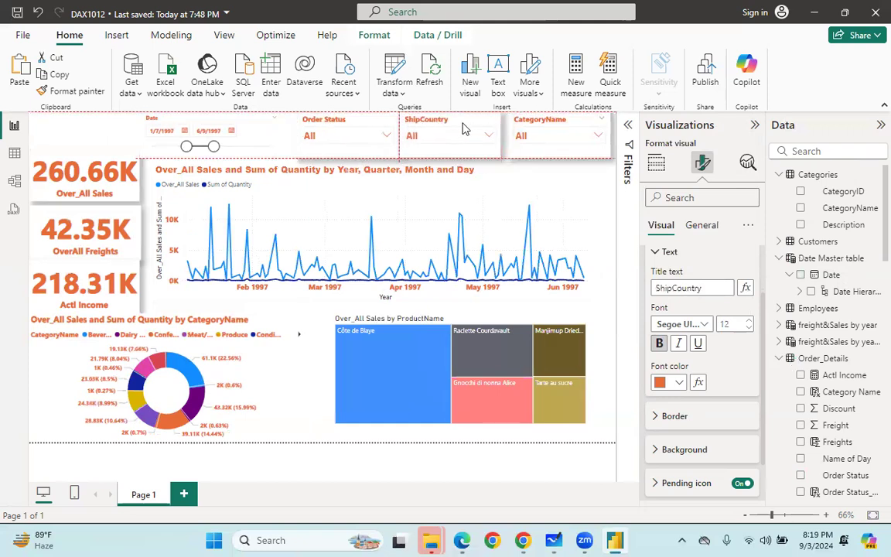
pyautogui.moveTo(464, 129); pyautogui.dragTo(467, 129)
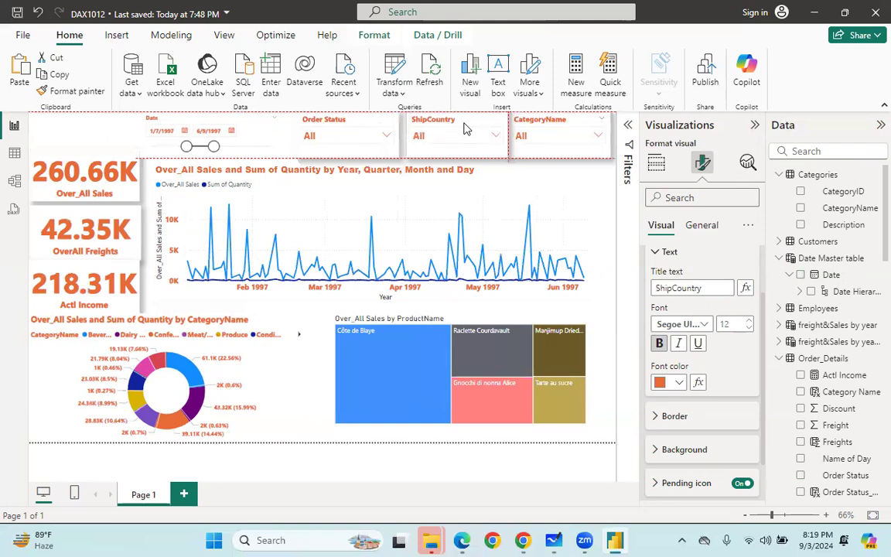
pyautogui.click(260, 119)
pyautogui.moveTo(260, 119)
pyautogui.mouseDown()
pyautogui.moveTo(277, 127)
pyautogui.moveTo(266, 123)
pyautogui.mouseUp()
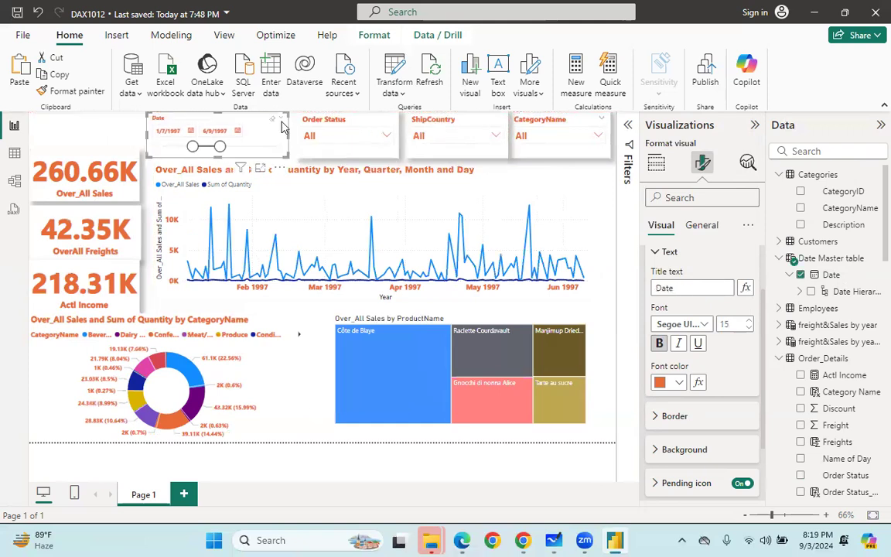
# - Turn on the shadow effect for the Date slicer
pyautogui.click(702, 225)
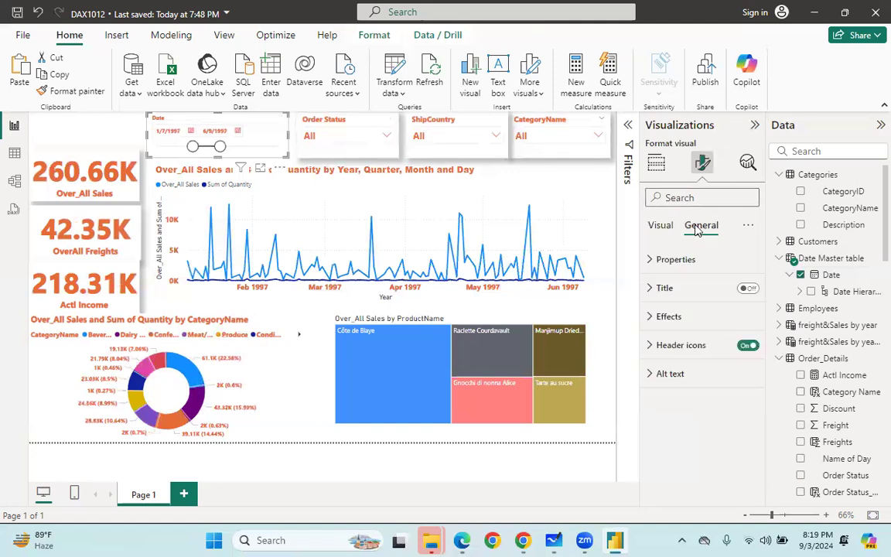
pyautogui.click(654, 315)
pyautogui.scroll(-2, 692, 376)
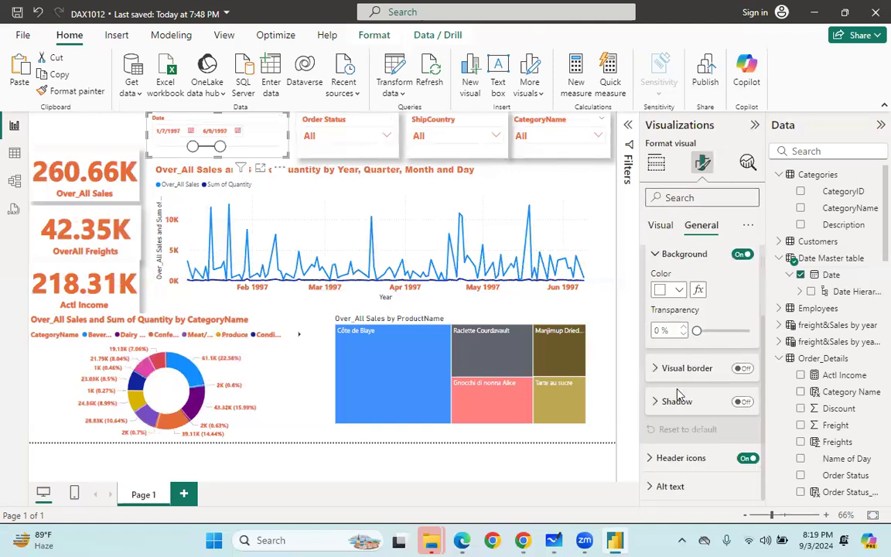
pyautogui.click(742, 401)
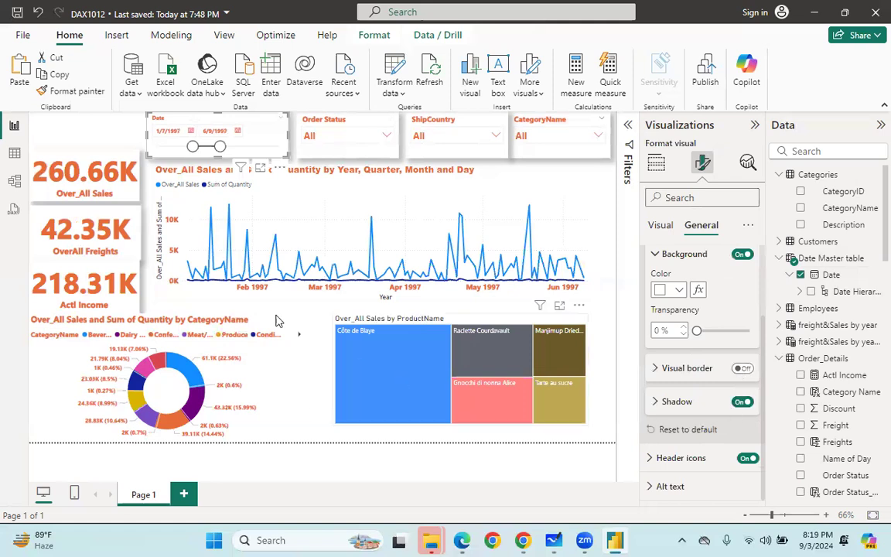
pyautogui.click(83, 128)
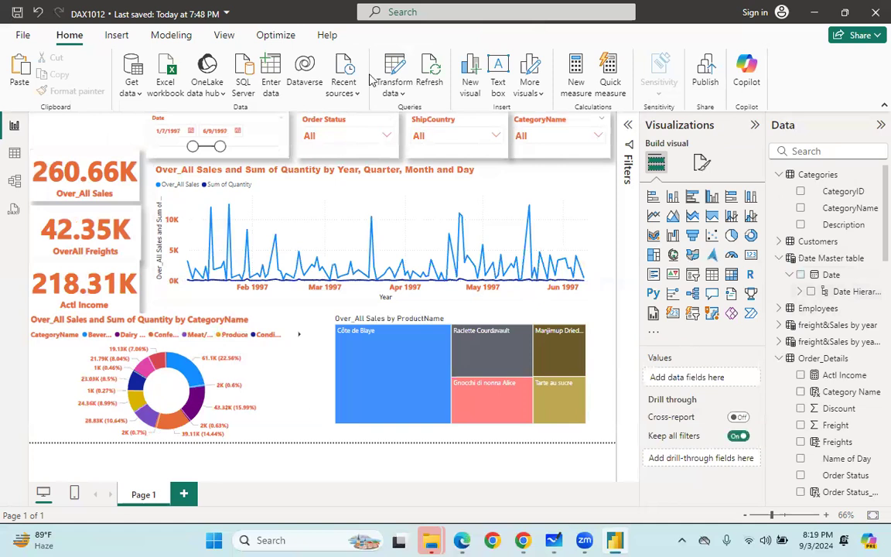
pyautogui.click(116, 35)
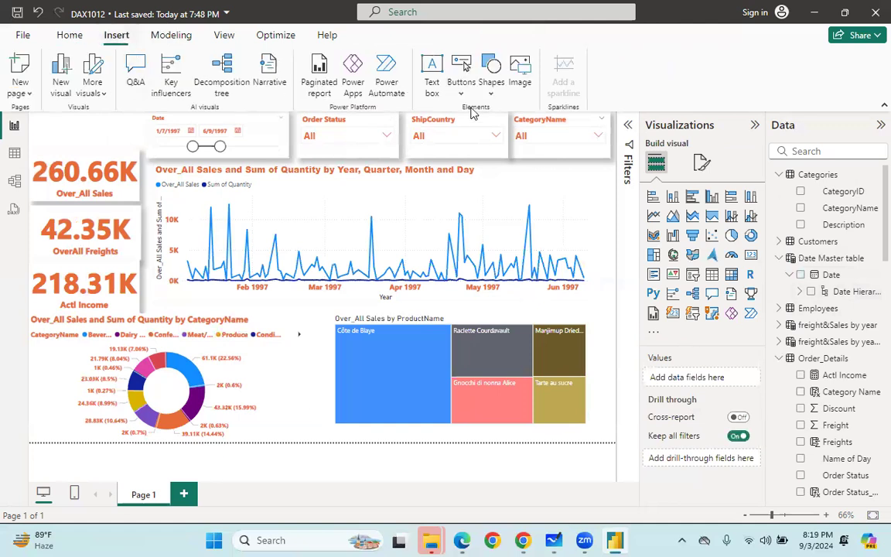
pyautogui.click(702, 163)
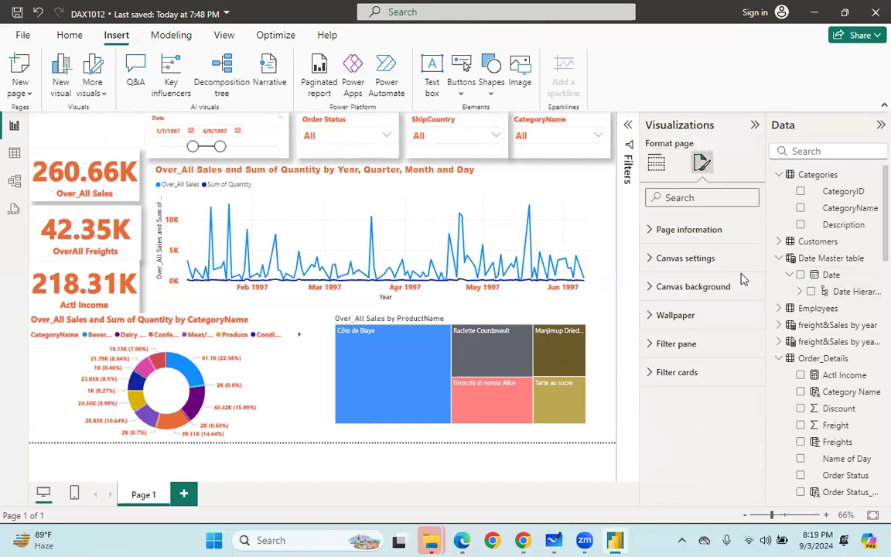
pyautogui.click(651, 288)
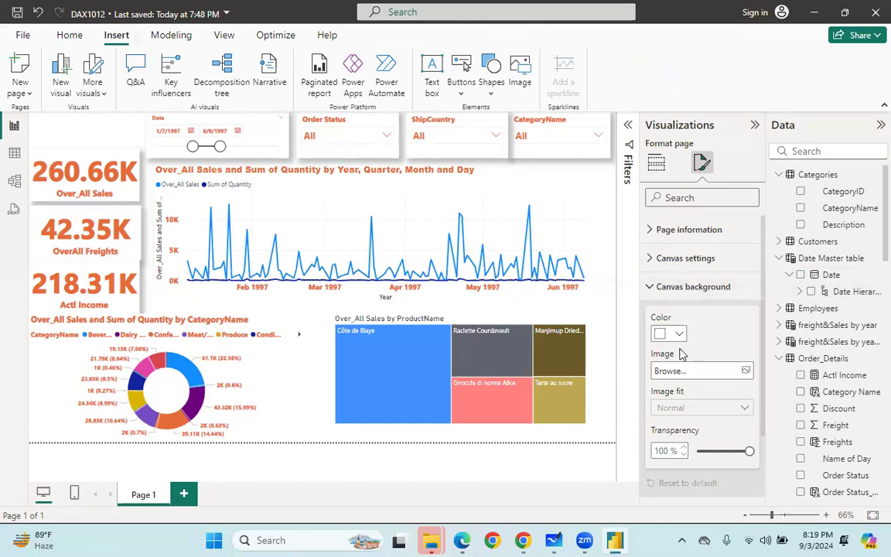
pyautogui.click(674, 286)
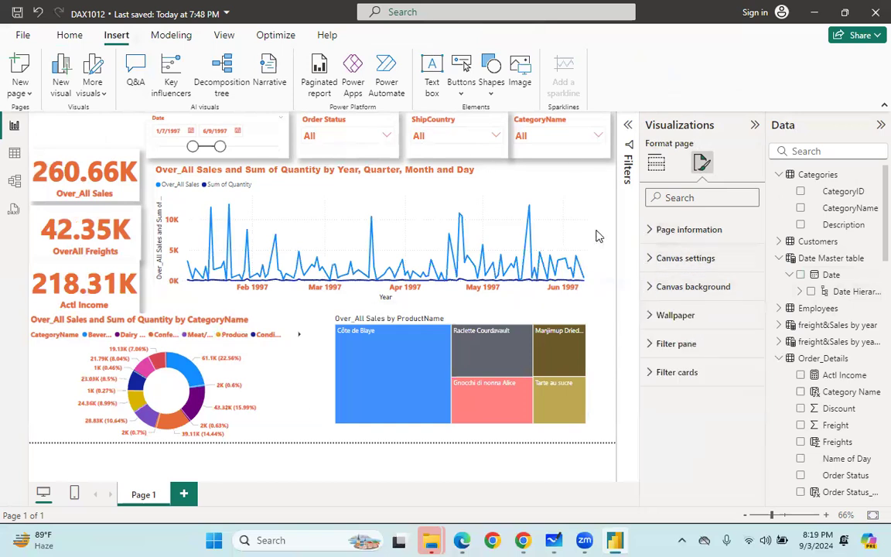
# - Set the page's canvas background image to the bkng img picture from the PowerBI SM folder
pyautogui.click(110, 128)
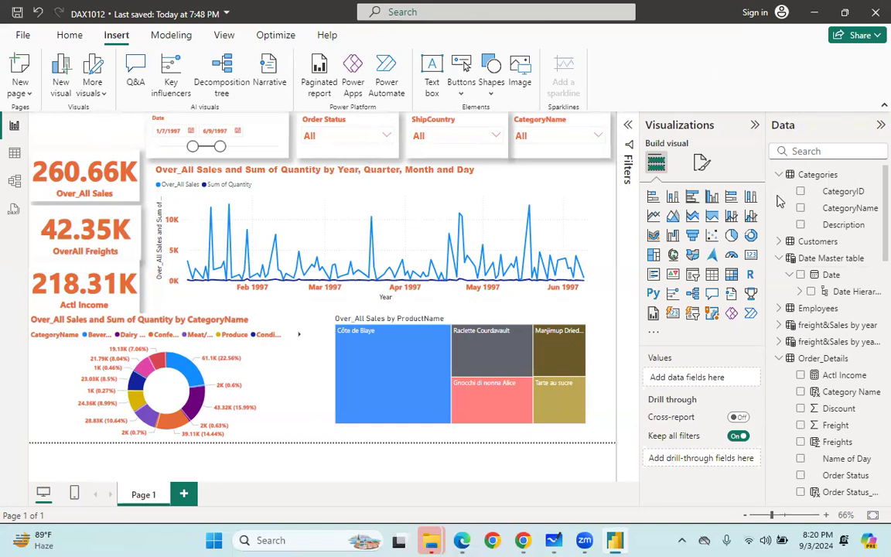
pyautogui.click(701, 162)
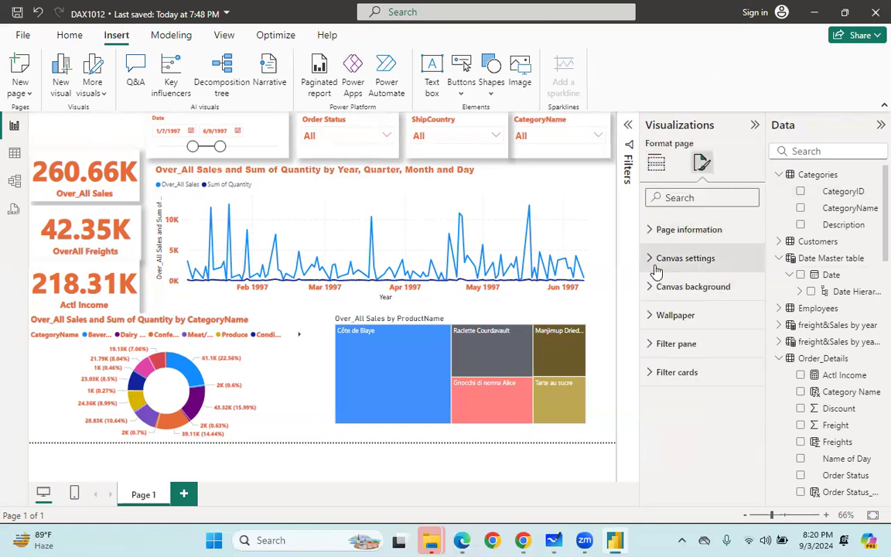
pyautogui.click(656, 289)
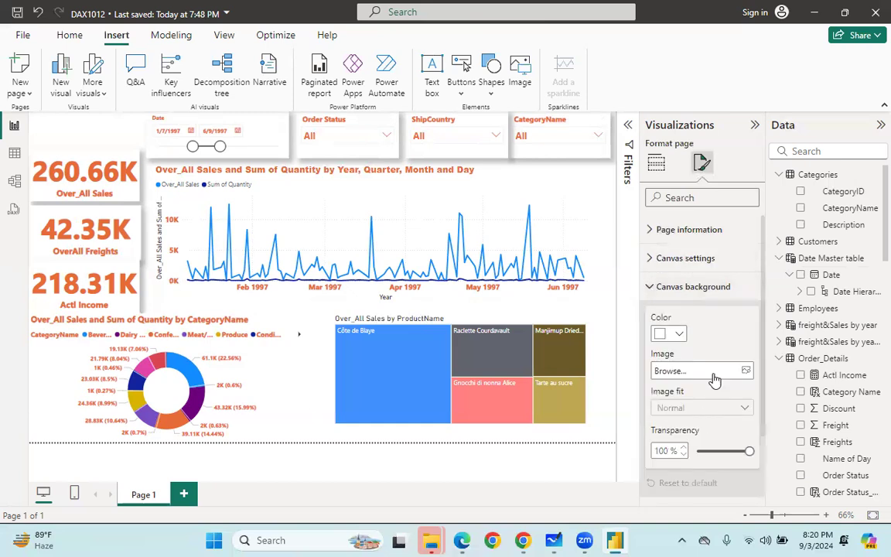
pyautogui.click(744, 371)
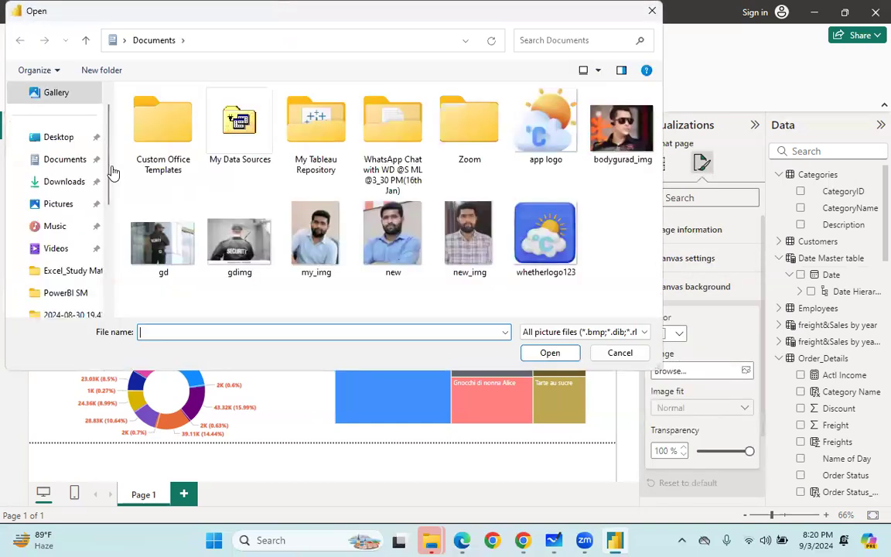
pyautogui.click(54, 182)
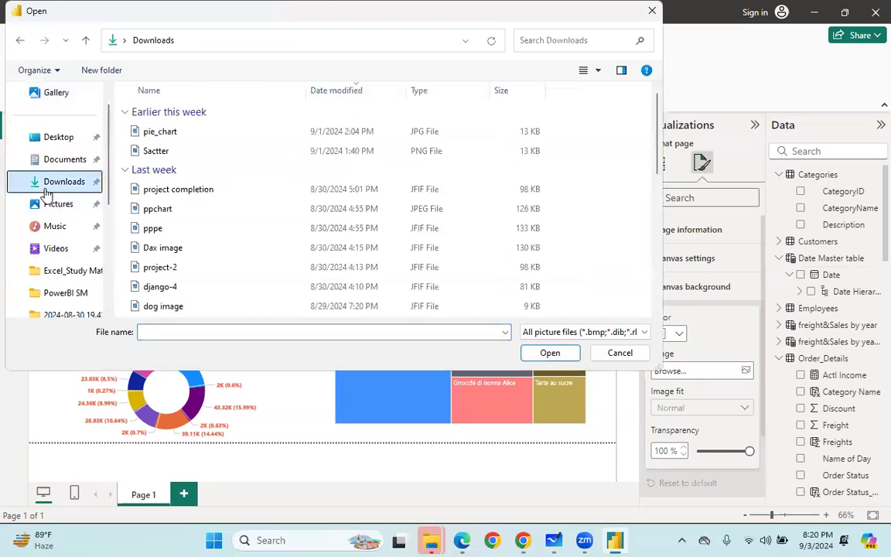
pyautogui.click(70, 161)
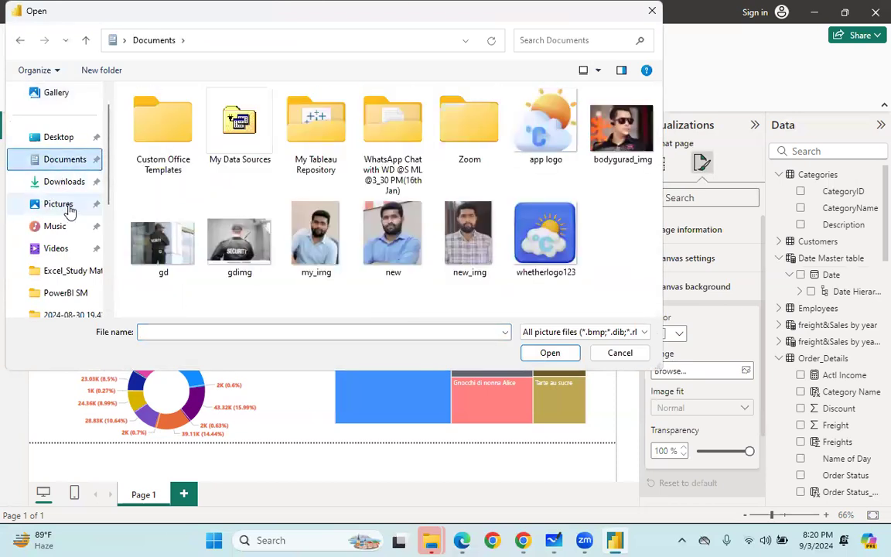
pyautogui.click(69, 211)
pyautogui.scroll(-2, 70, 269)
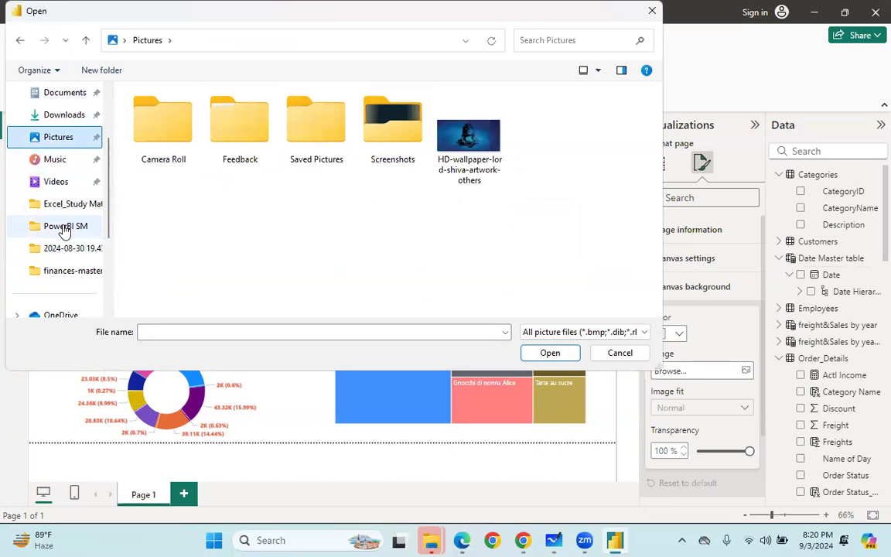
pyautogui.click(64, 226)
pyautogui.click(393, 151)
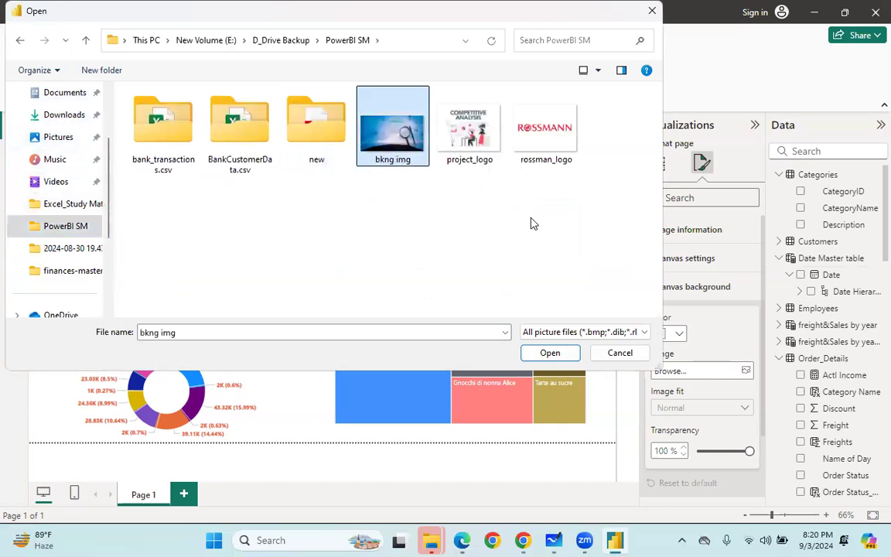
pyautogui.click(554, 353)
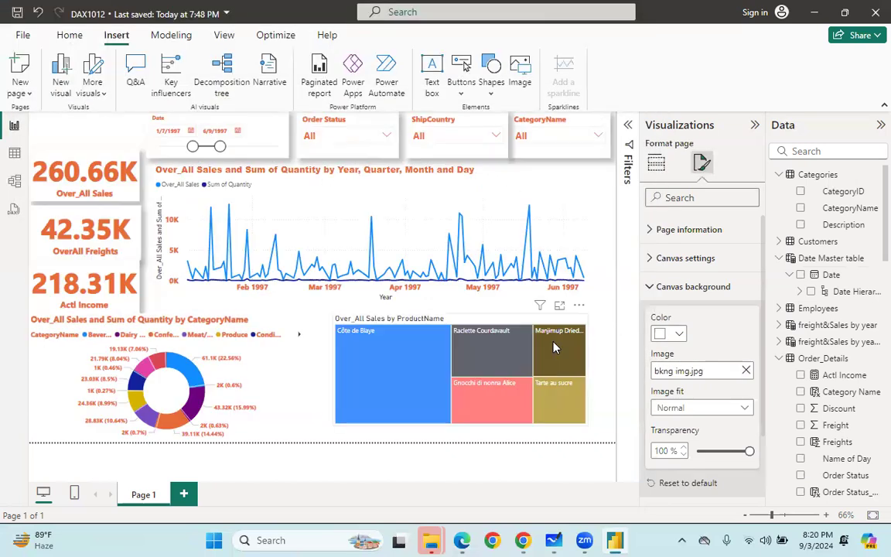
# - Set the canvas background's image fit to Fit and its transparency to 28%
pyautogui.scroll(-2, 746, 352)
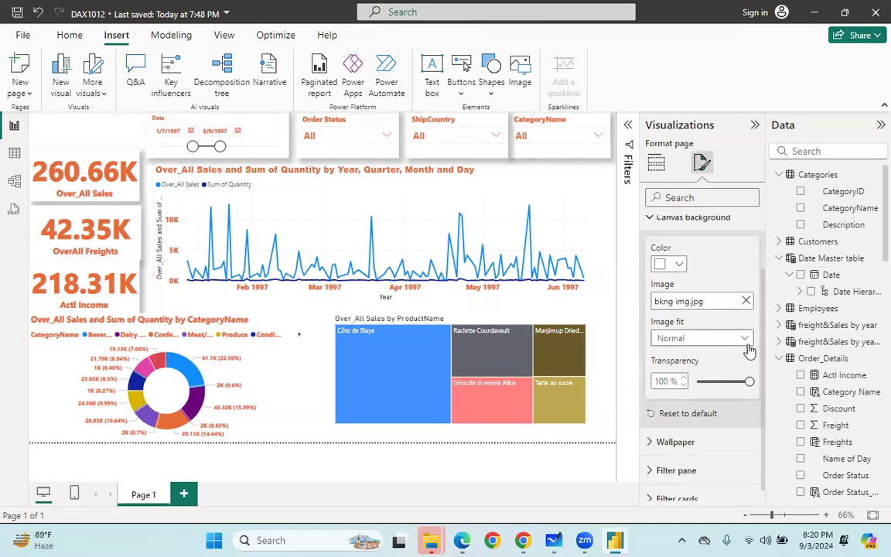
pyautogui.click(744, 338)
pyautogui.click(719, 371)
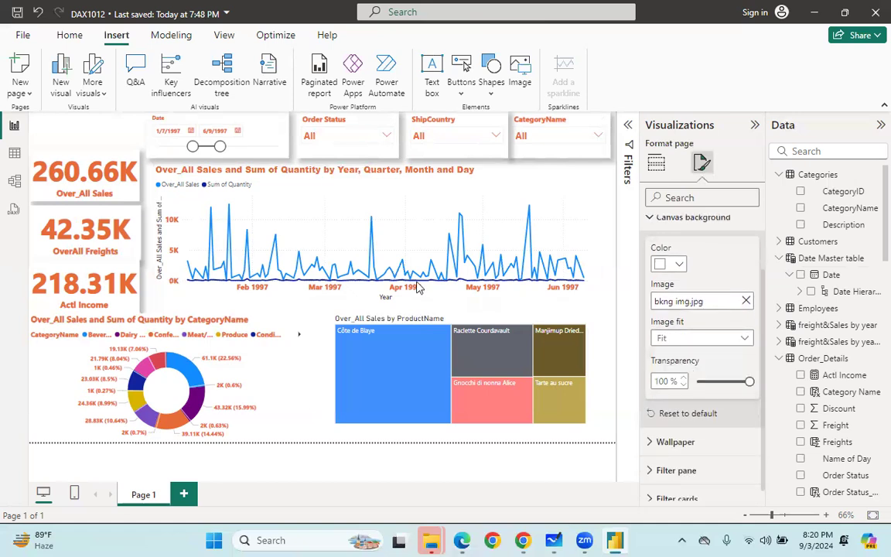
pyautogui.moveTo(747, 382); pyautogui.dragTo(714, 382)
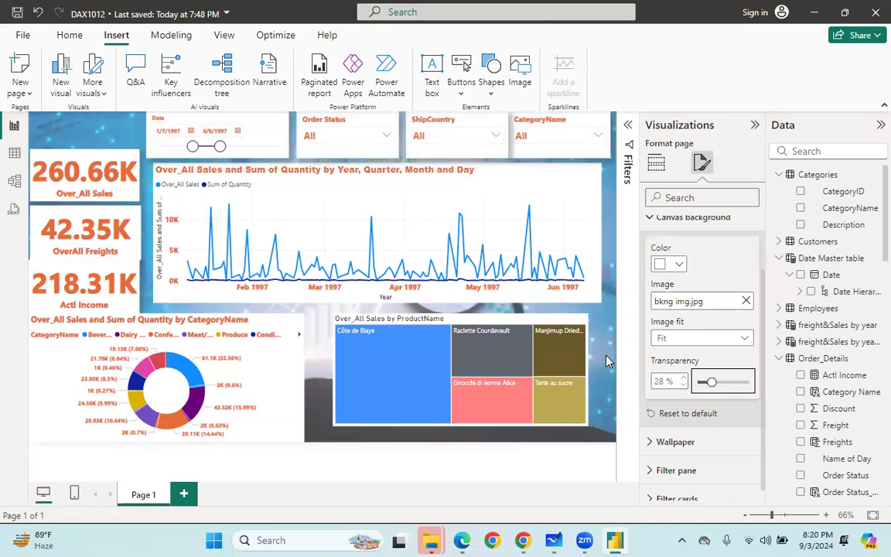
# - Enlarge the Over_All Sales by ProductName treemap to fill the space beside the donut chart, in line with the line chart's outer edge
pyautogui.click(457, 320)
pyautogui.moveTo(335, 321); pyautogui.dragTo(320, 317)
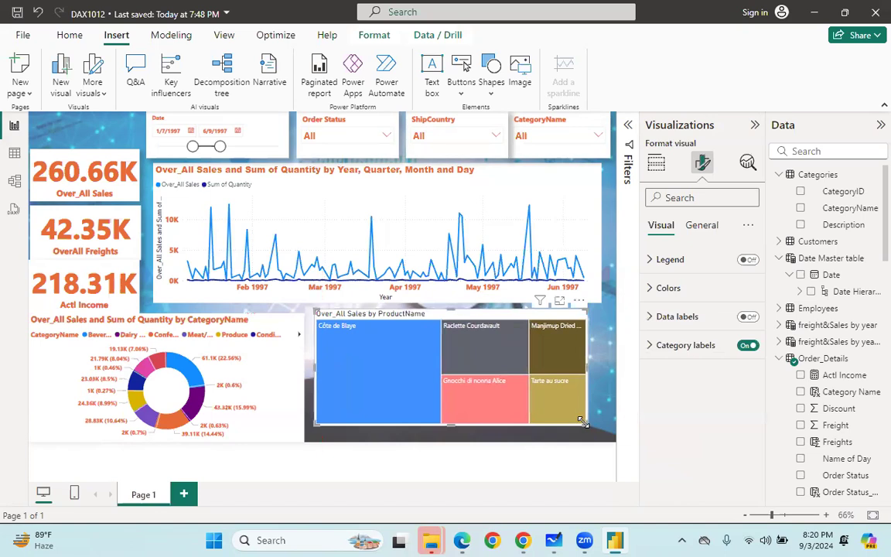
pyautogui.moveTo(582, 422); pyautogui.dragTo(600, 440)
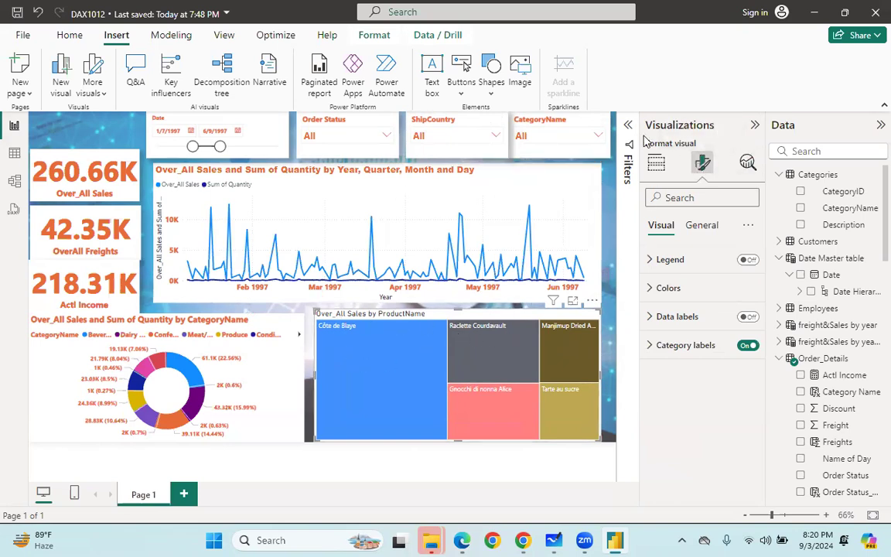
# - Set the background transparency of the Over_All Sales and Quantity line chart to 100%
pyautogui.click(567, 178)
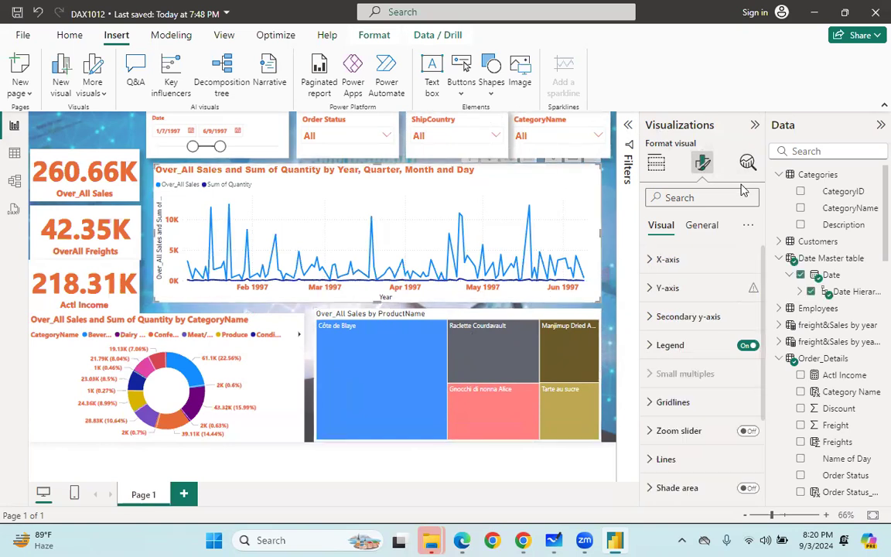
pyautogui.click(701, 225)
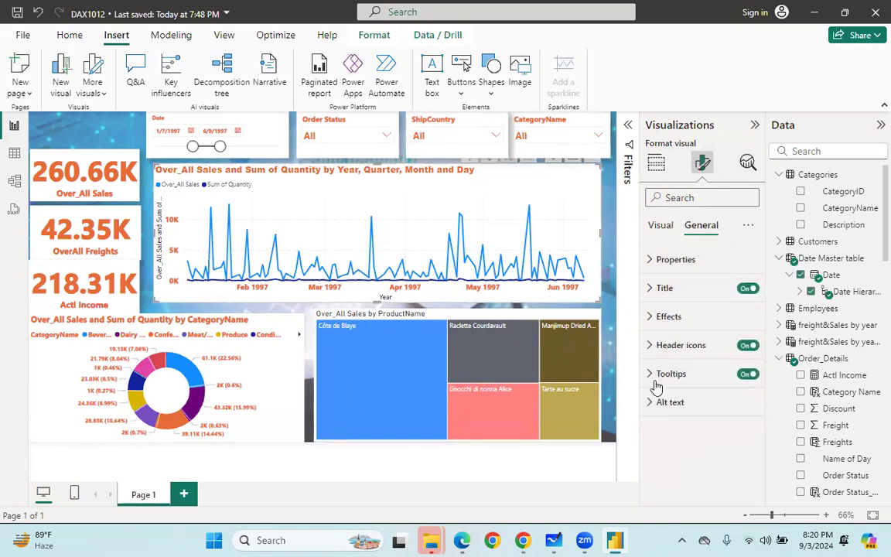
pyautogui.click(654, 327)
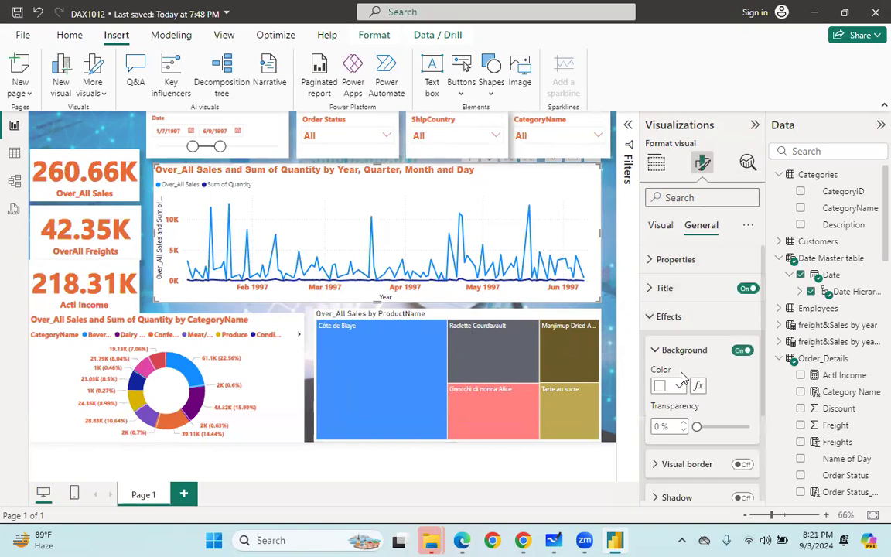
pyautogui.scroll(-3, 681, 348)
pyautogui.moveTo(694, 300); pyautogui.dragTo(807, 308)
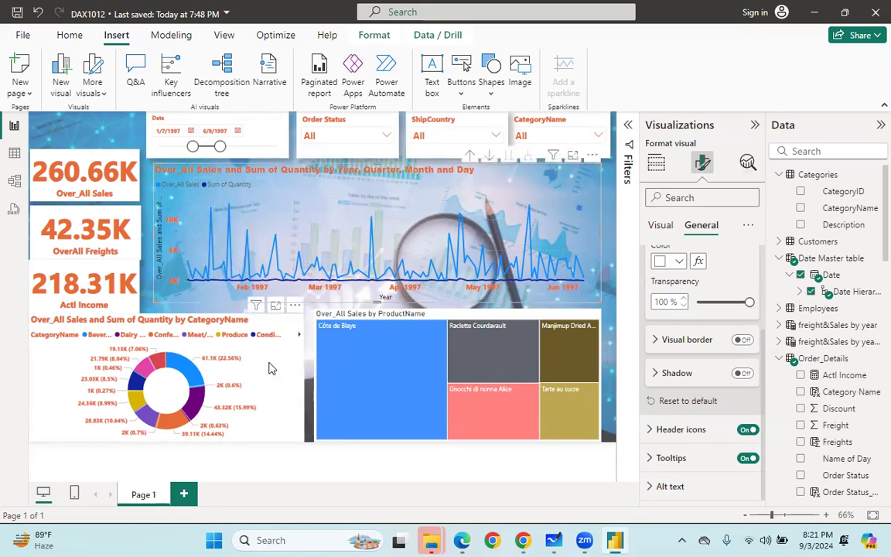
# - Make the backgrounds of the CategoryName donut chart and the Over_All Sales card 100% transparent
pyautogui.click(303, 356)
pyautogui.moveTo(695, 302); pyautogui.dragTo(750, 302)
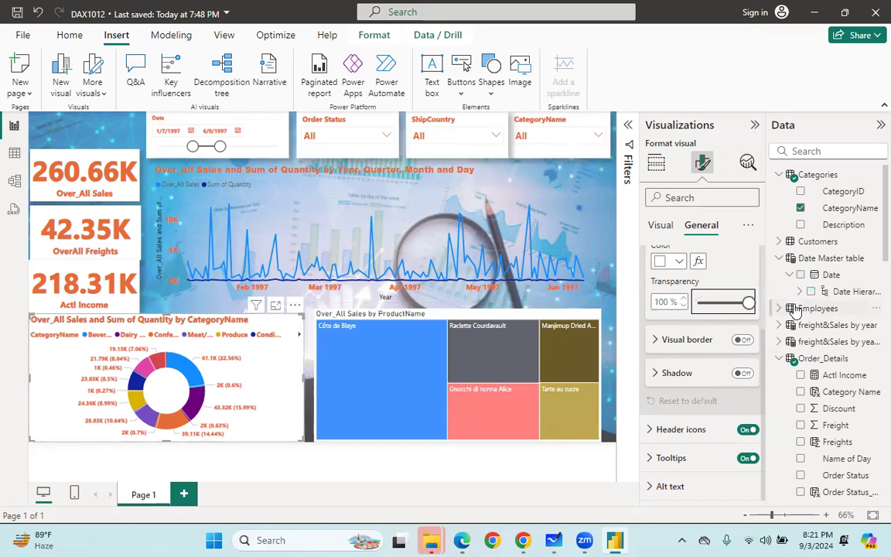
pyautogui.click(34, 153)
pyautogui.moveTo(696, 301); pyautogui.dragTo(749, 302)
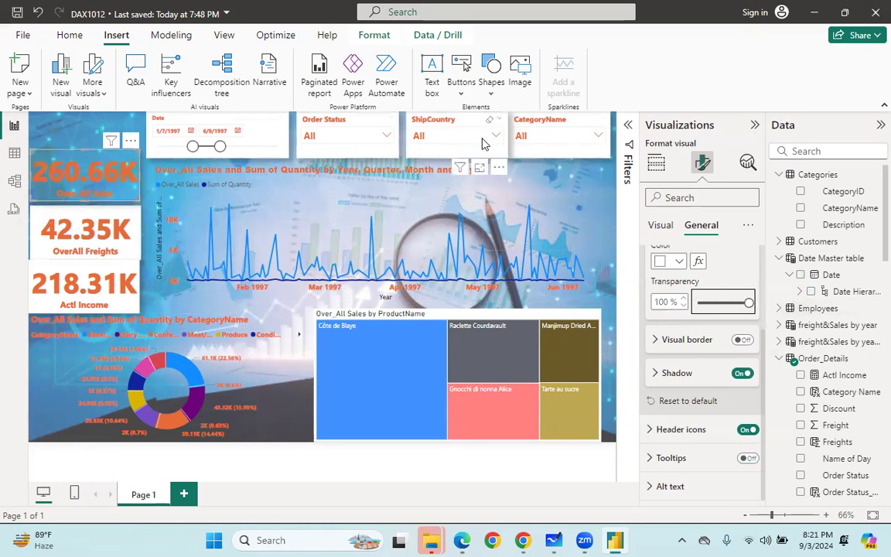
# - Set the background transparency of the Date slicer, the Order Status slicer and the ProductName treemap to 100%
pyautogui.click(602, 226)
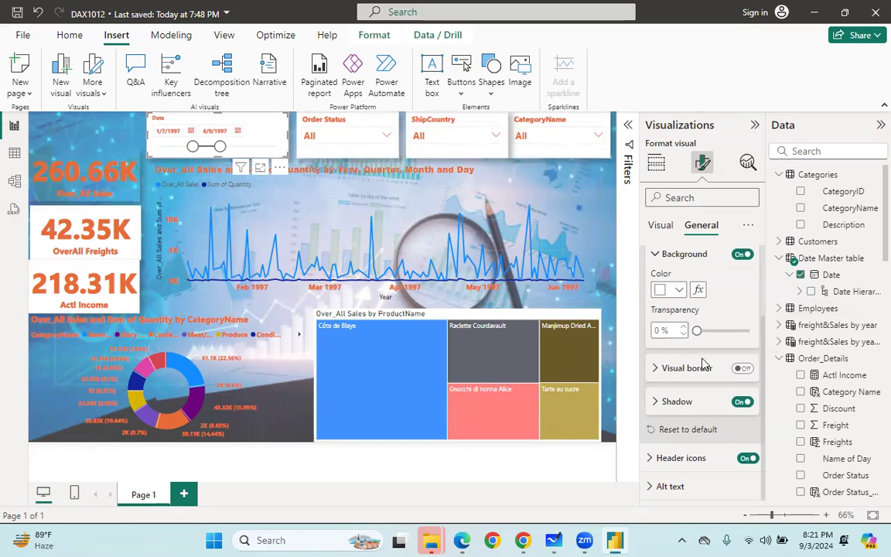
pyautogui.moveTo(697, 331); pyautogui.dragTo(749, 331)
pyautogui.click(389, 131)
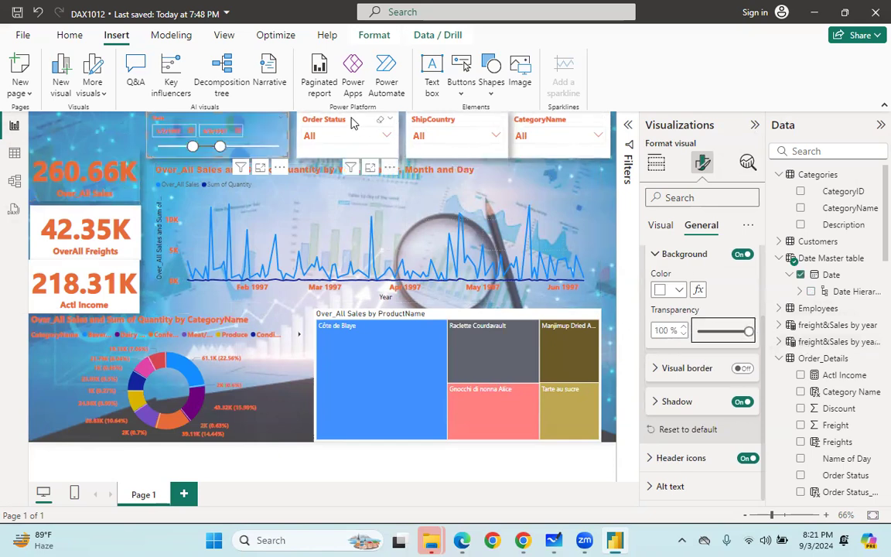
pyautogui.moveTo(697, 331); pyautogui.dragTo(749, 331)
pyautogui.click(442, 324)
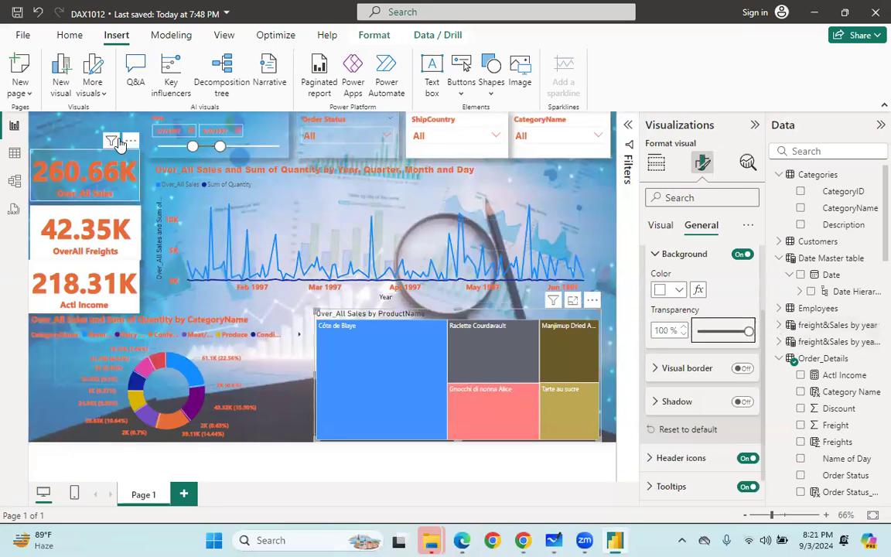
pyautogui.click(79, 128)
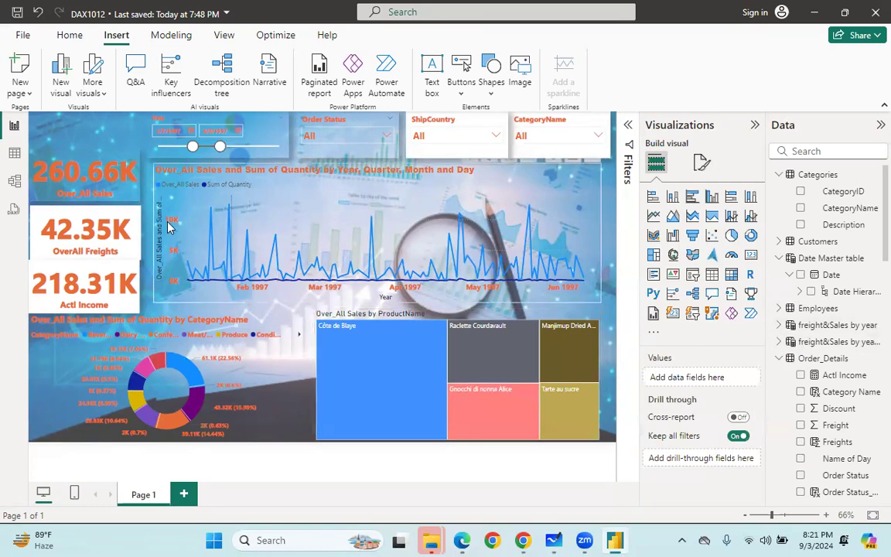
# - Copy the Over_All Sales card's formatting to the OverAll Freights and Actl Income cards with the Format painter
pyautogui.click(85, 154)
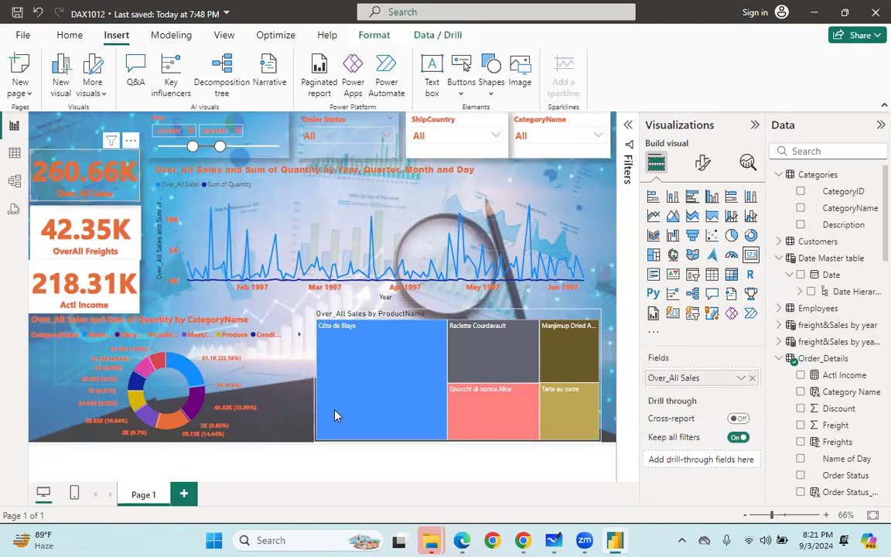
pyautogui.click(65, 39)
pyautogui.click(67, 93)
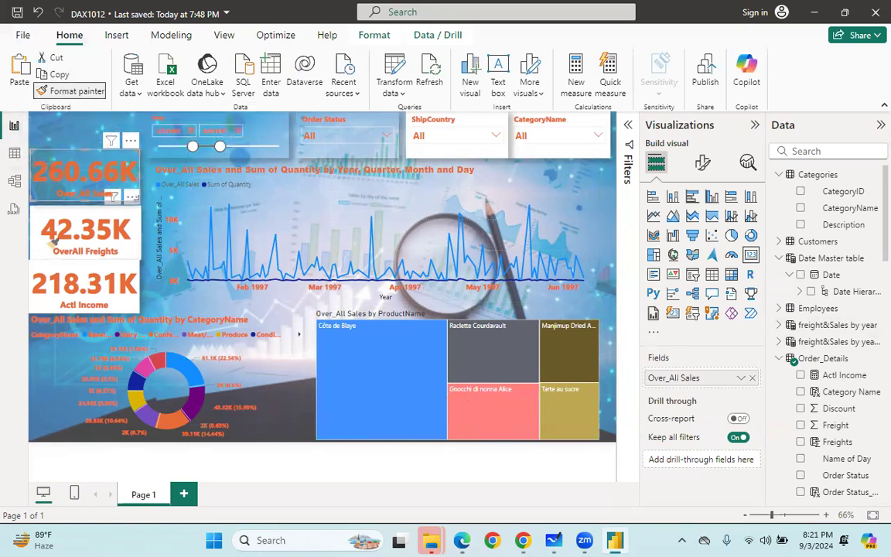
pyautogui.click(57, 241)
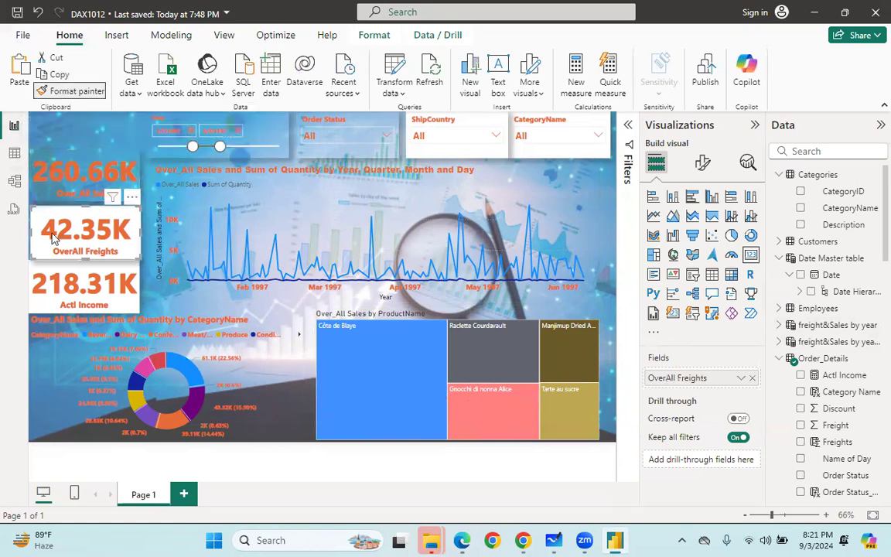
pyautogui.click(68, 91)
pyautogui.click(81, 284)
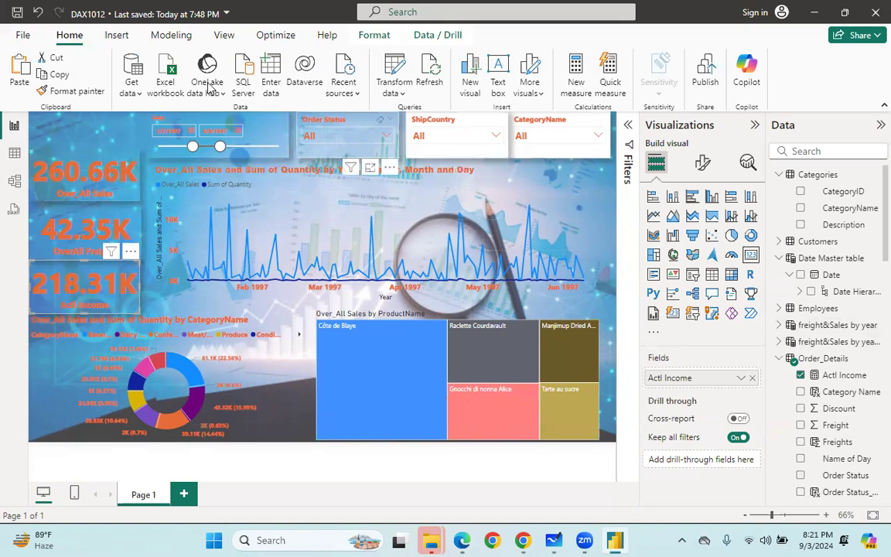
# - Copy the Order Status slicer's formatting to the ShipCountry and CategoryName slicers with the Format painter
pyautogui.click(77, 91)
pyautogui.click(418, 114)
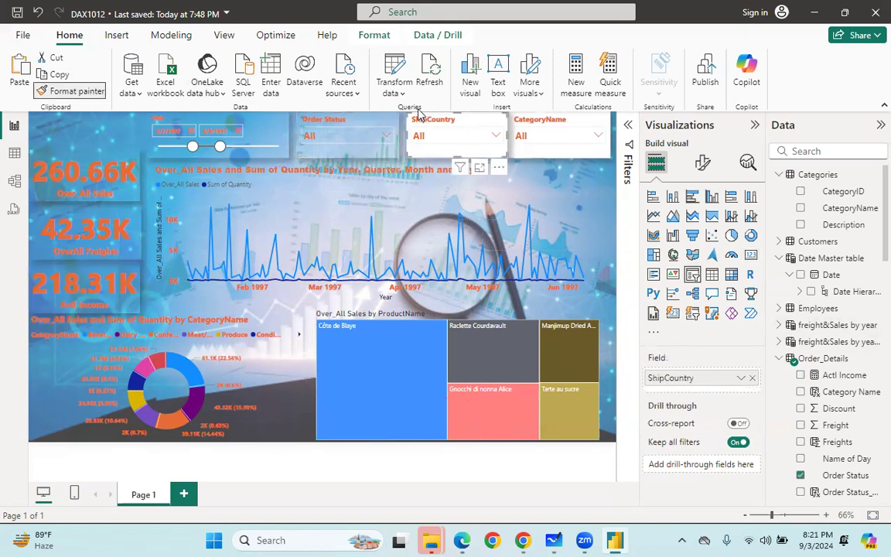
pyautogui.click(78, 90)
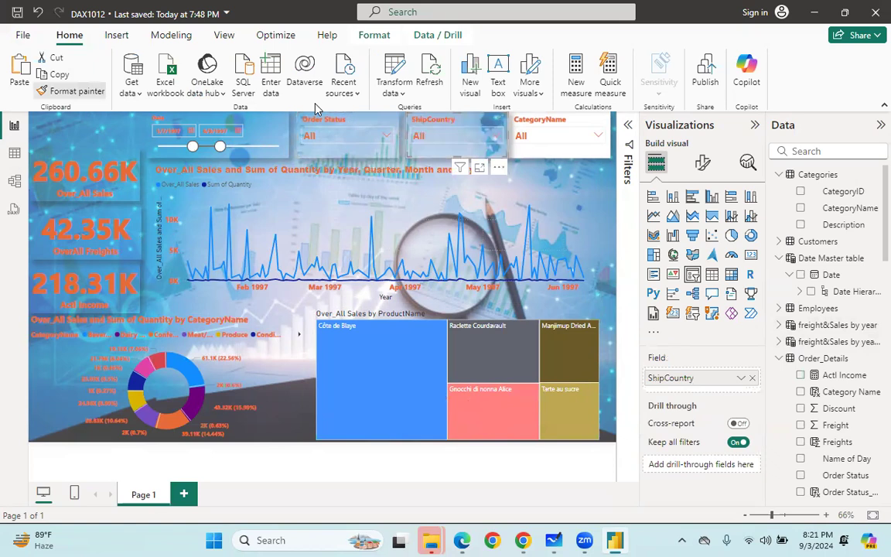
pyautogui.click(546, 119)
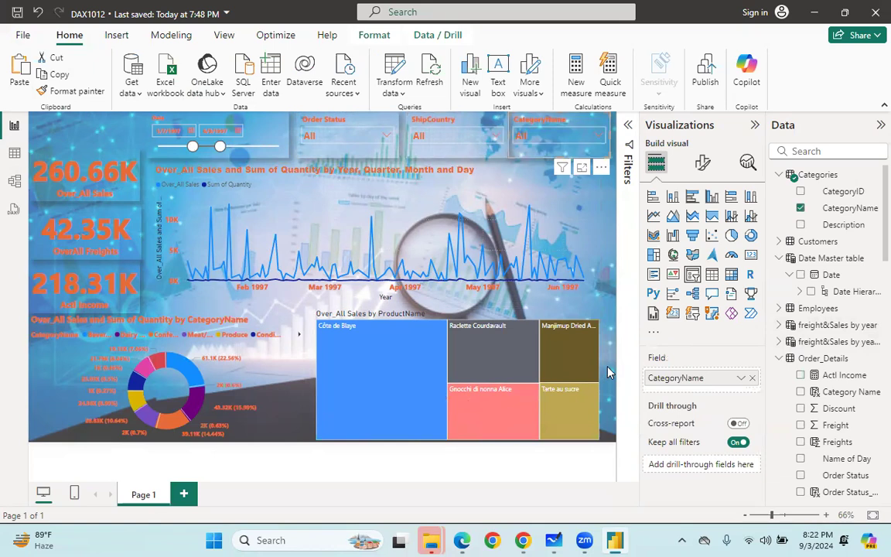
pyautogui.click(74, 114)
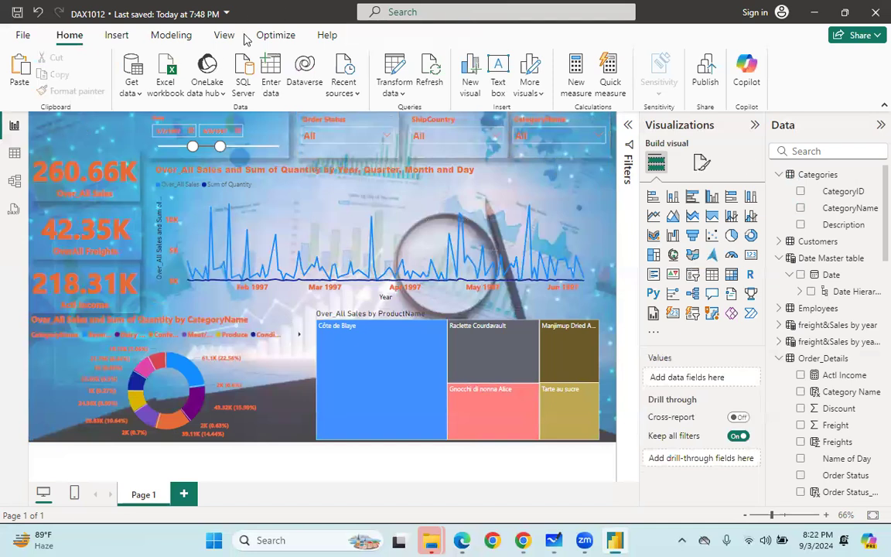
# - Insert the rossman_logo image and shrink it to fit the empty space above the Over_All Sales card
pyautogui.click(116, 35)
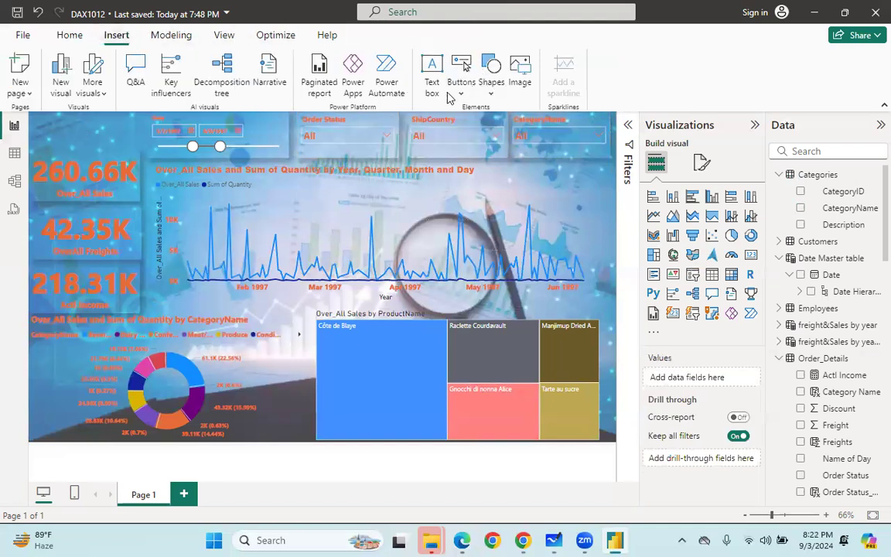
pyautogui.click(520, 74)
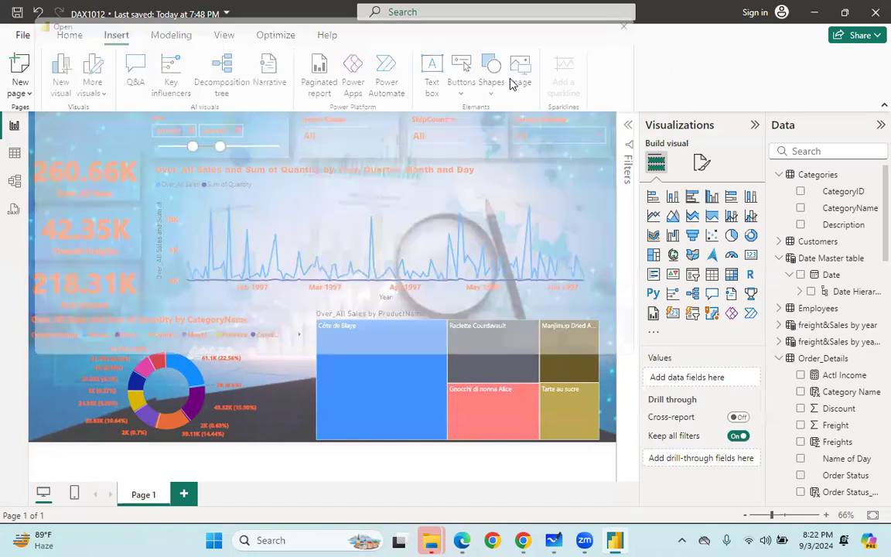
pyautogui.click(548, 126)
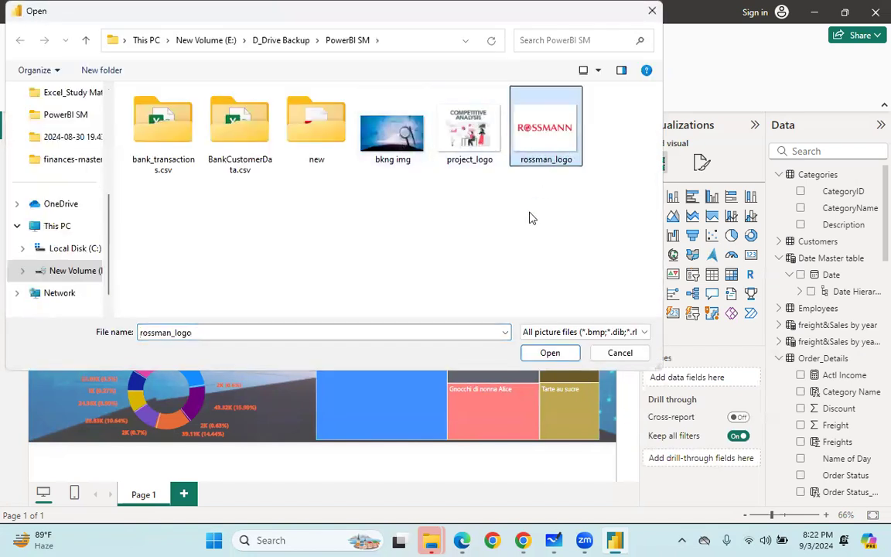
pyautogui.click(529, 353)
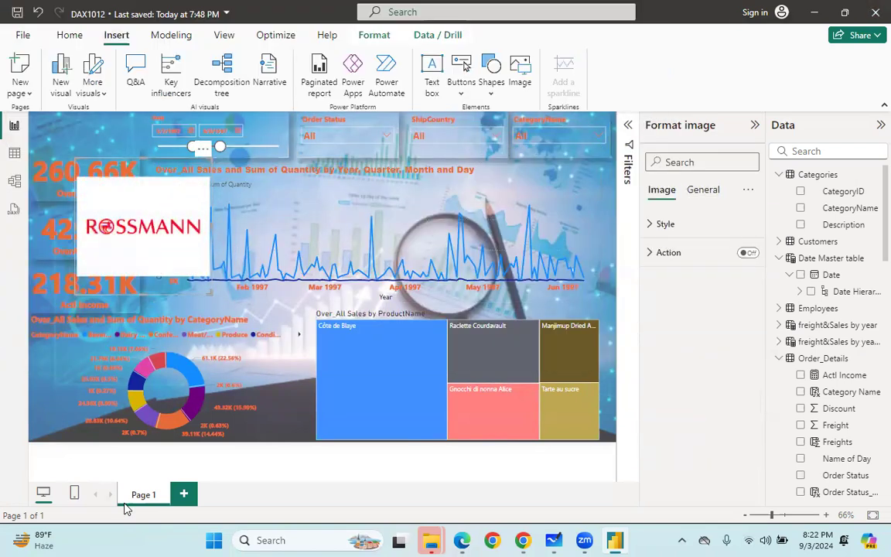
pyautogui.moveTo(210, 161); pyautogui.dragTo(181, 189)
pyautogui.moveTo(127, 234); pyautogui.dragTo(84, 143)
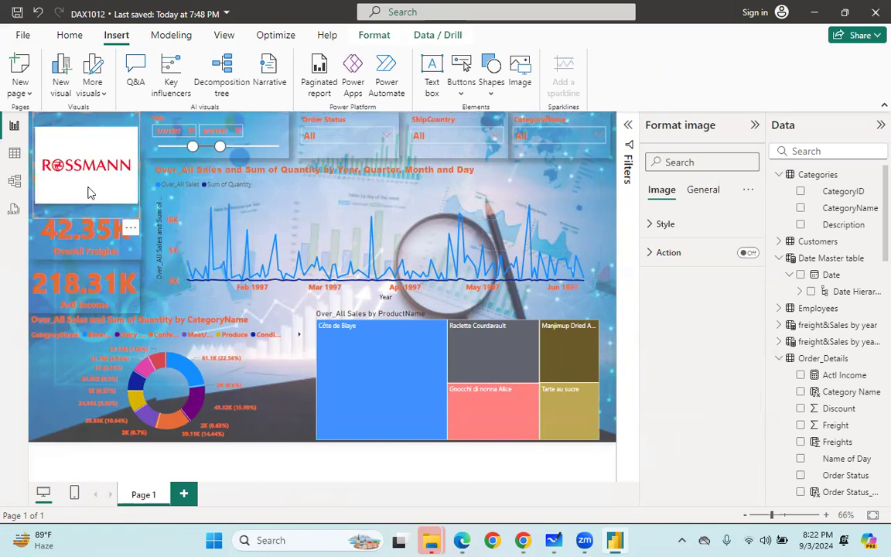
pyautogui.moveTo(87, 192); pyautogui.dragTo(81, 146)
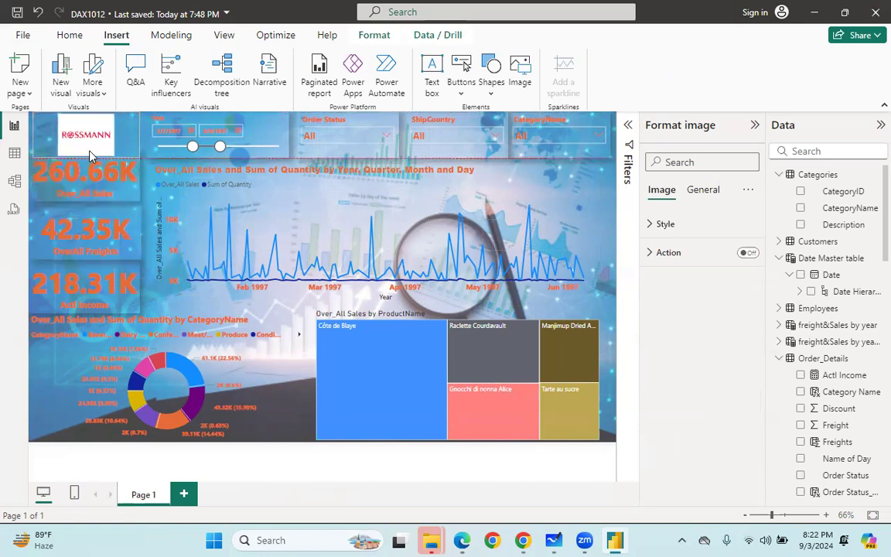
# - Set the logo image's scaling to Fit and adjust its size and position in the page corner beside the Date slicer
pyautogui.click(650, 224)
pyautogui.click(688, 270)
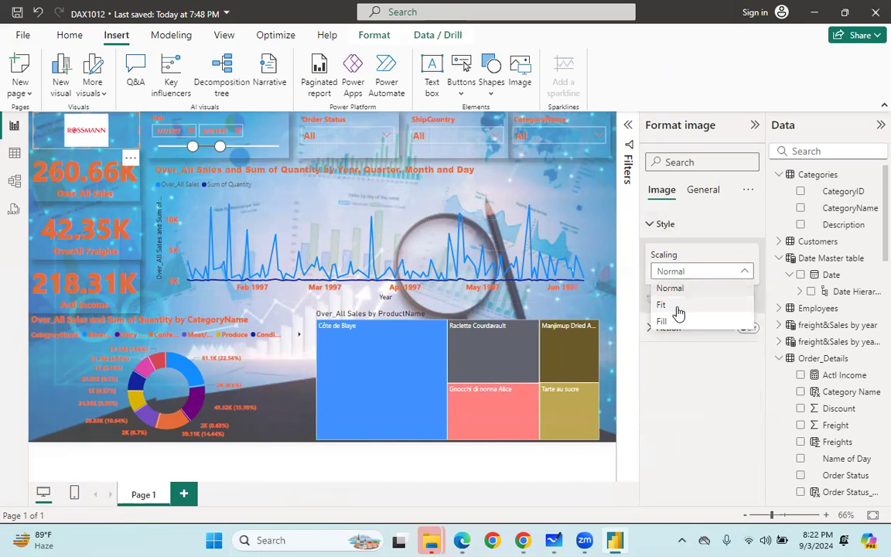
pyautogui.click(677, 307)
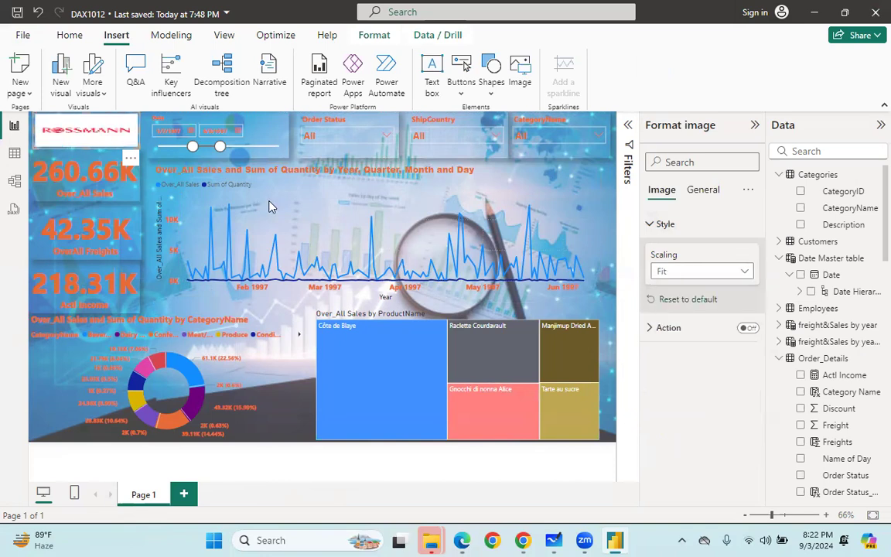
pyautogui.click(88, 151)
pyautogui.moveTo(88, 149); pyautogui.dragTo(128, 151)
pyautogui.click(90, 136)
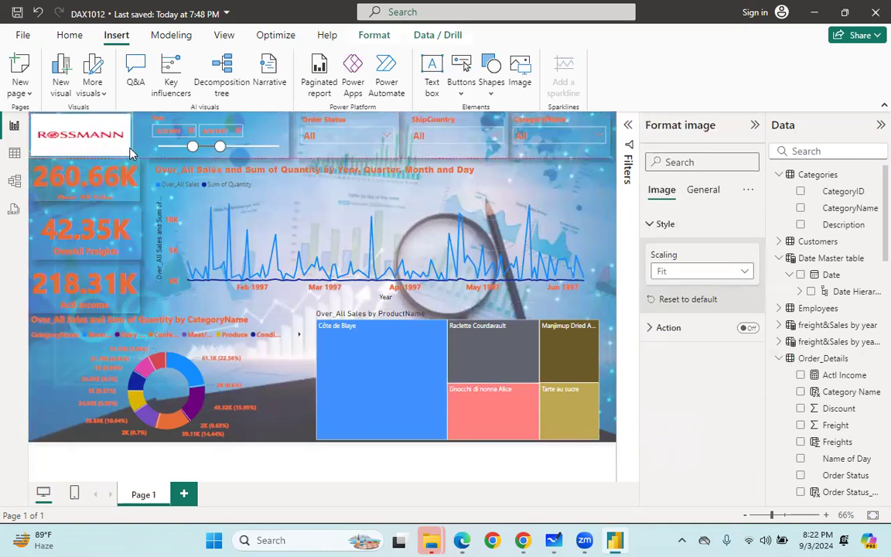
# - Turn on the shadow effect for the logo image
pyautogui.click(698, 193)
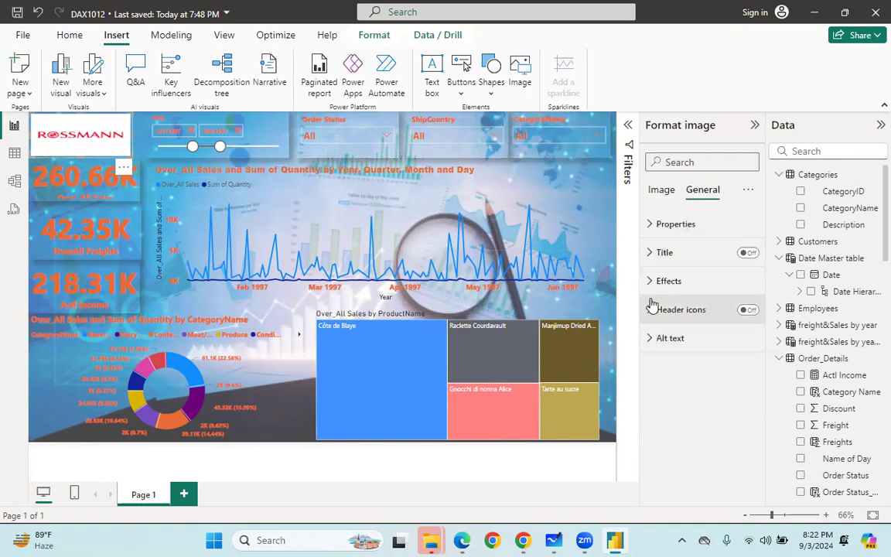
pyautogui.click(670, 281)
pyautogui.click(743, 462)
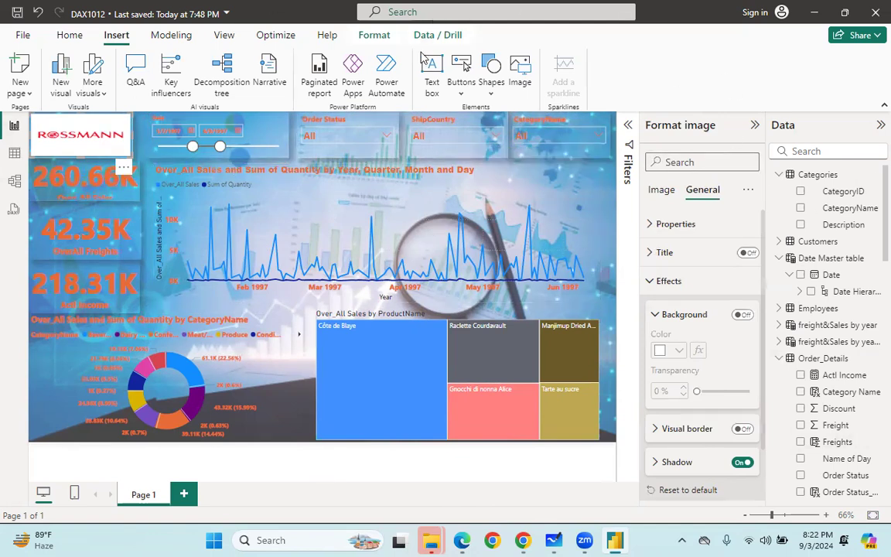
# - Filter the dashboard to the Beverages category and the ship country Argentina with the slicers
pyautogui.click(388, 138)
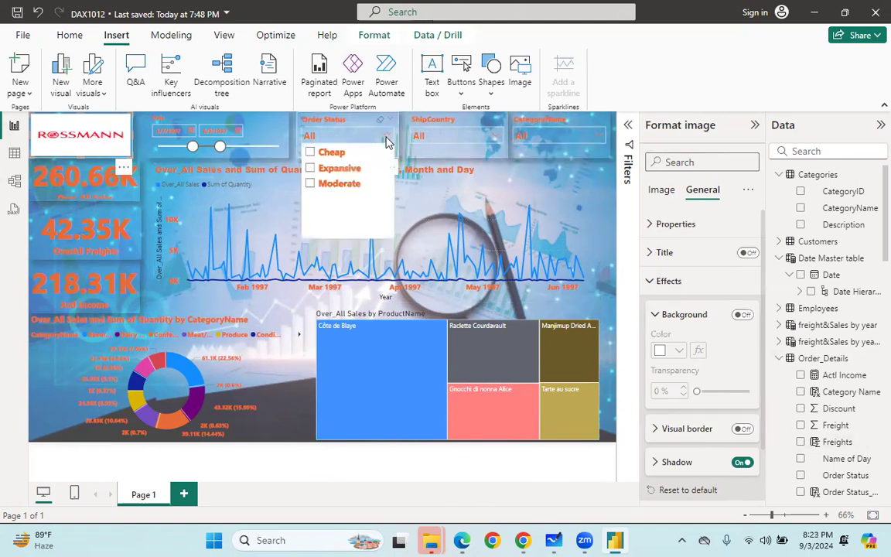
pyautogui.click(537, 135)
pyautogui.click(552, 136)
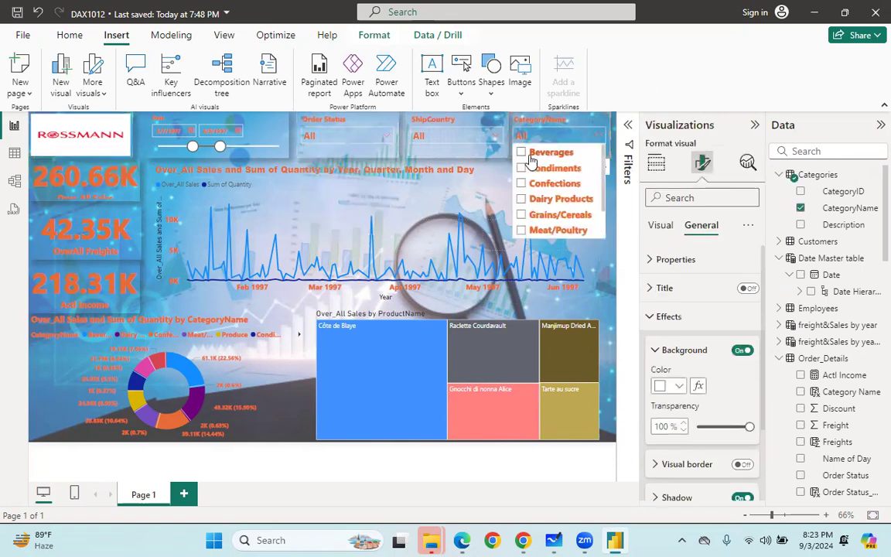
pyautogui.click(523, 153)
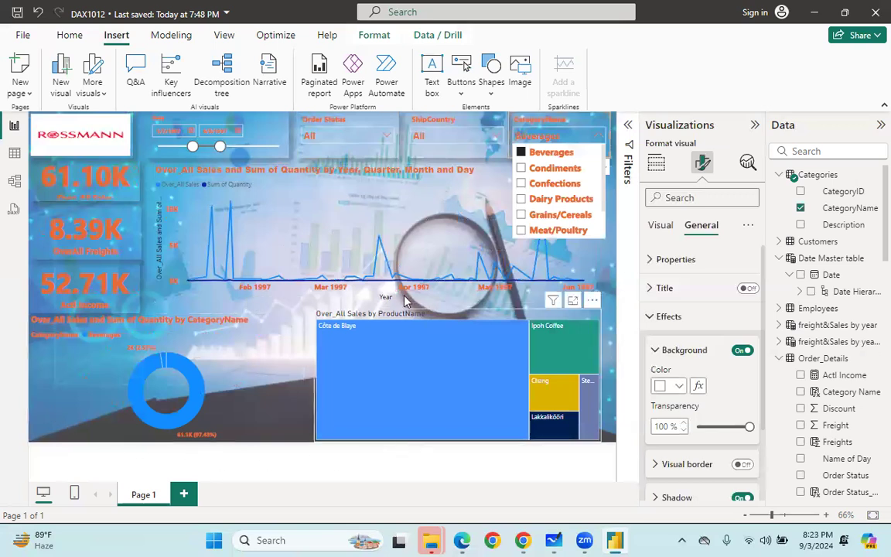
pyautogui.click(422, 136)
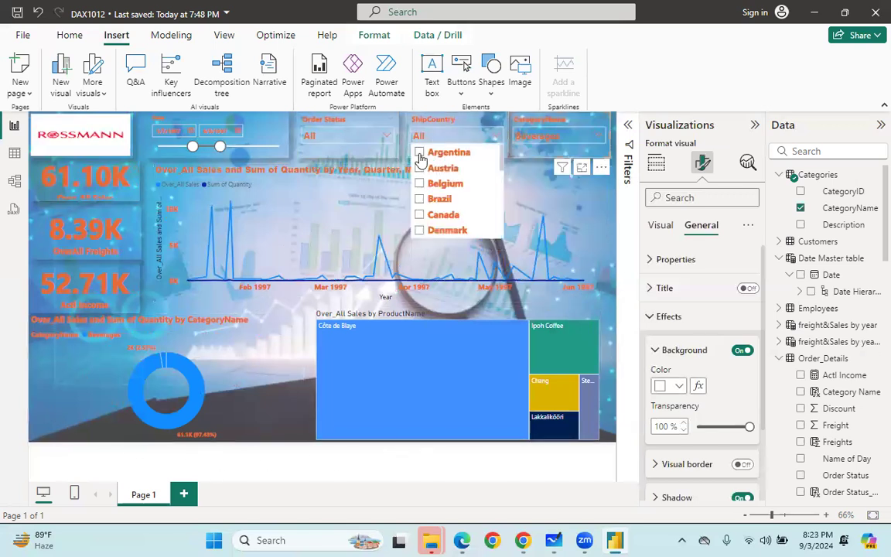
pyautogui.click(418, 152)
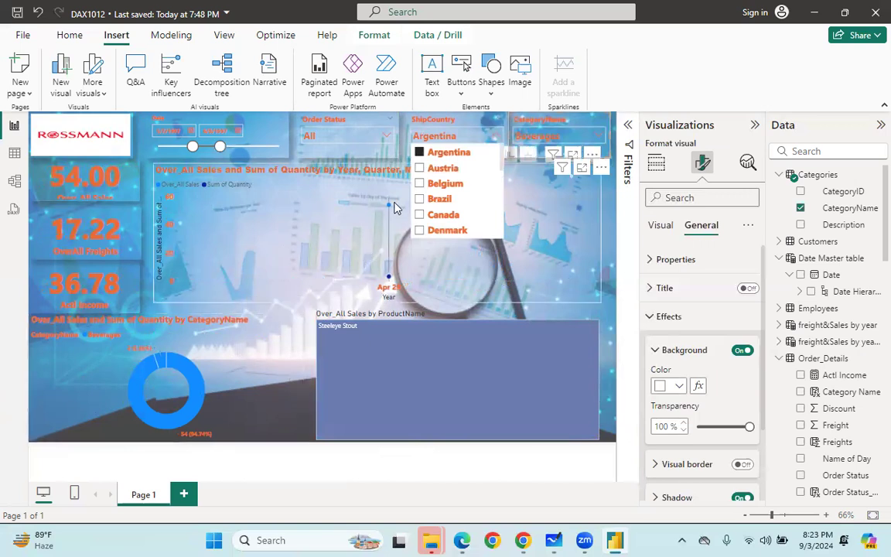
# - Filter the dashboard by the Cheap order status and remove that filter again
pyautogui.click(359, 136)
pyautogui.click(323, 154)
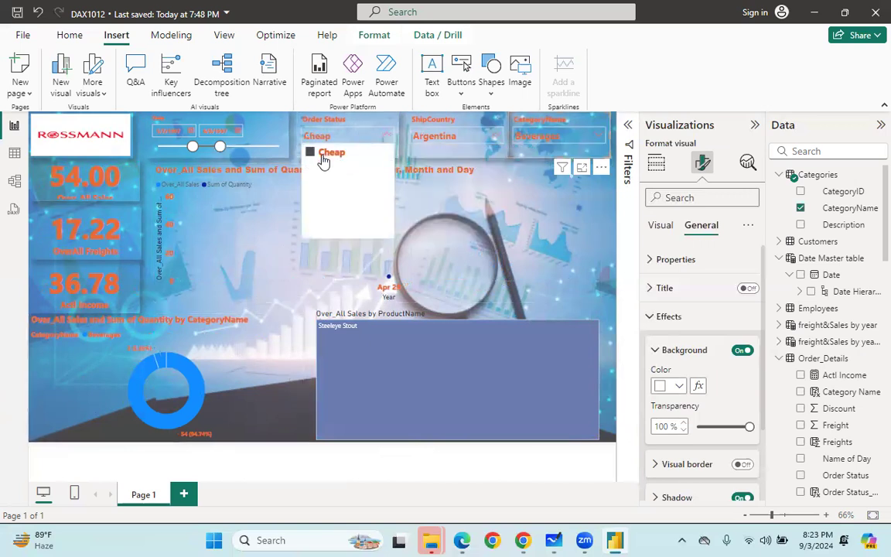
pyautogui.click(325, 154)
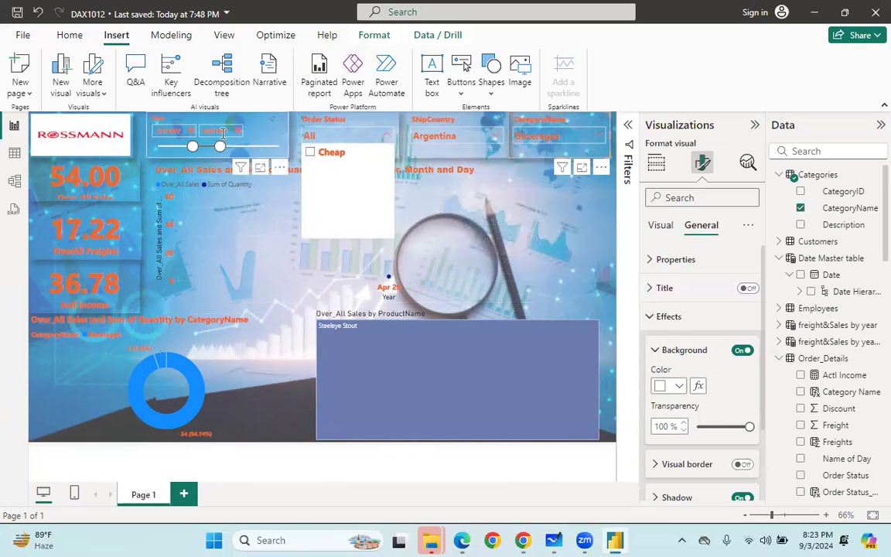
# - Widen the Date slicer to its full range and clear the selections of all four slicers
pyautogui.moveTo(193, 146); pyautogui.dragTo(136, 146)
pyautogui.moveTo(220, 146); pyautogui.dragTo(269, 144)
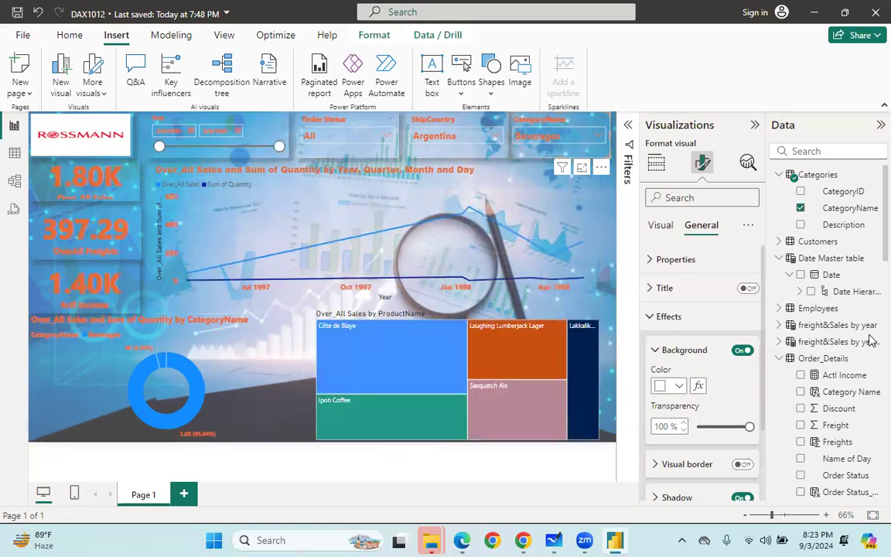
pyautogui.click(273, 126)
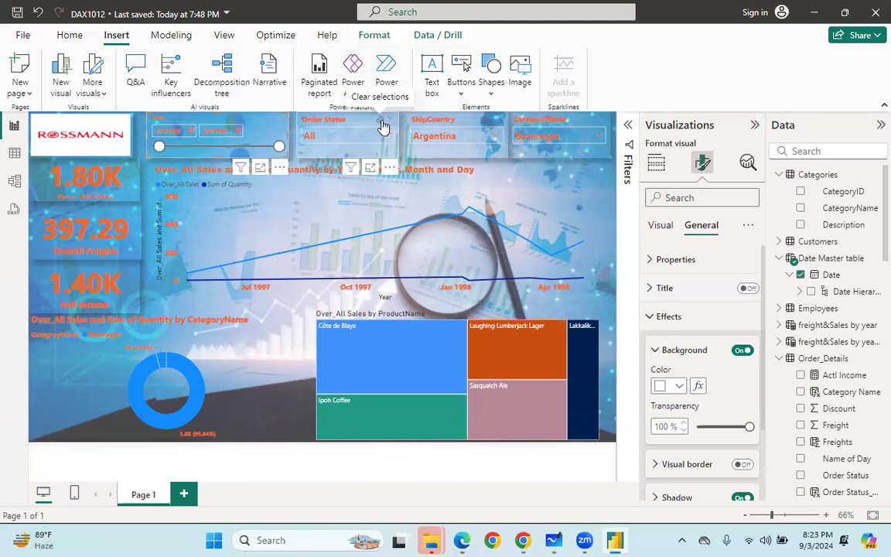
pyautogui.click(383, 126)
pyautogui.click(490, 126)
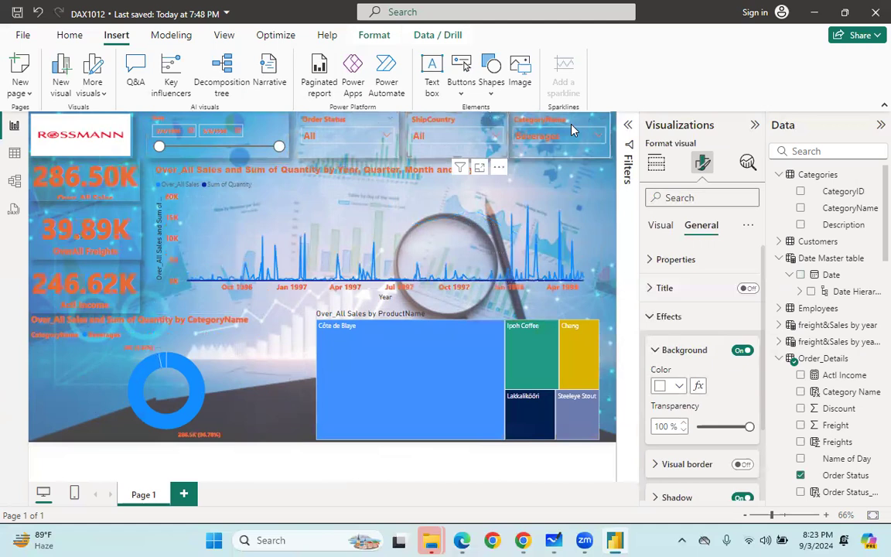
pyautogui.click(592, 123)
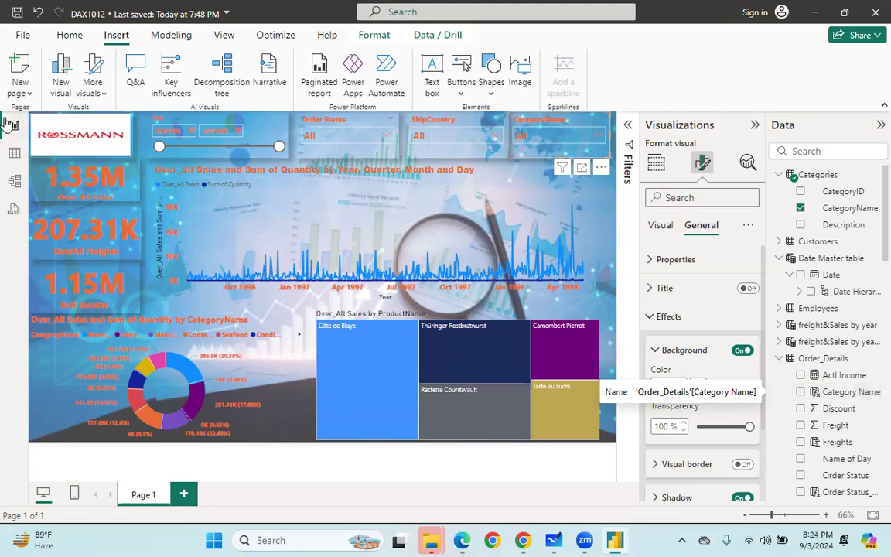
# - Narrow the Order Status, ShipCountry and CategoryName slicers from their left edges
pyautogui.click(329, 124)
pyautogui.moveTo(297, 134); pyautogui.dragTo(322, 135)
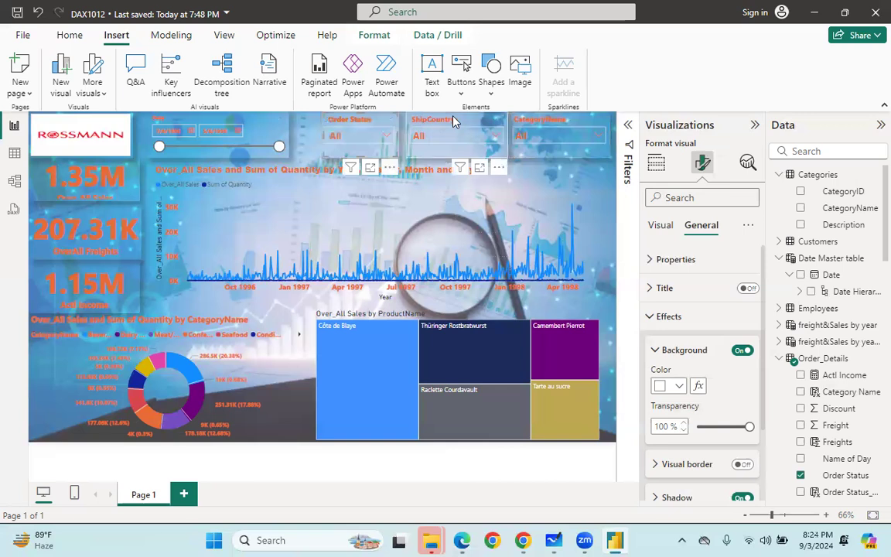
pyautogui.click(412, 137)
pyautogui.moveTo(407, 134); pyautogui.dragTo(425, 136)
pyautogui.click(544, 125)
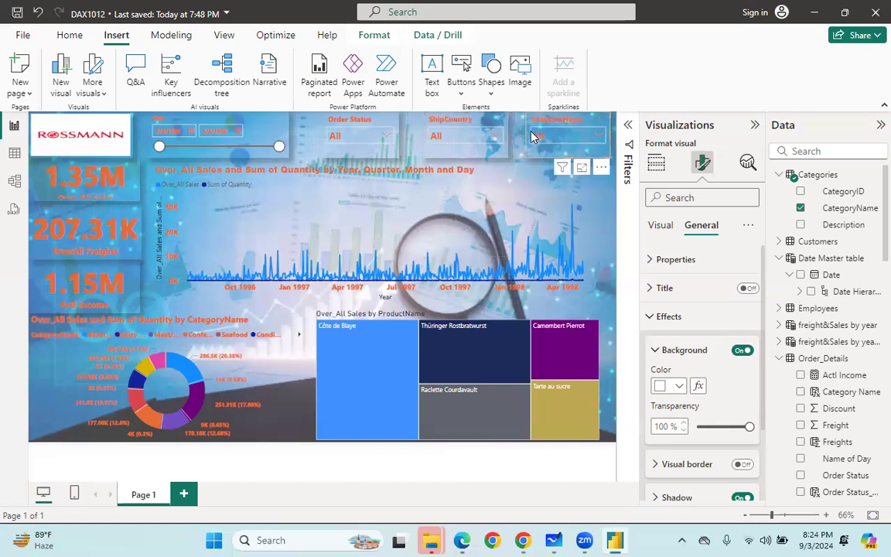
# - Shift the three narrowed dropdown slicers closer to the page's right edge, leaving a gap beside the Date slicer
pyautogui.moveTo(412, 115); pyautogui.dragTo(472, 127)
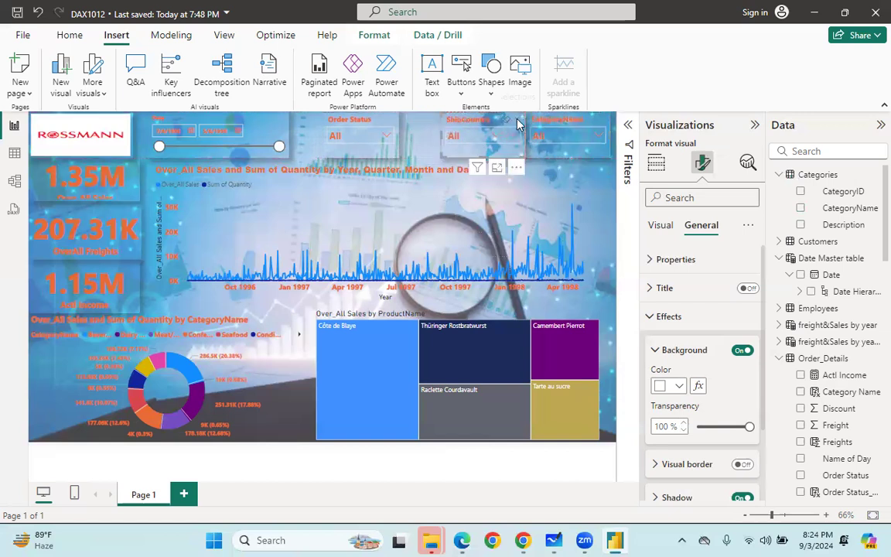
pyautogui.click(569, 120)
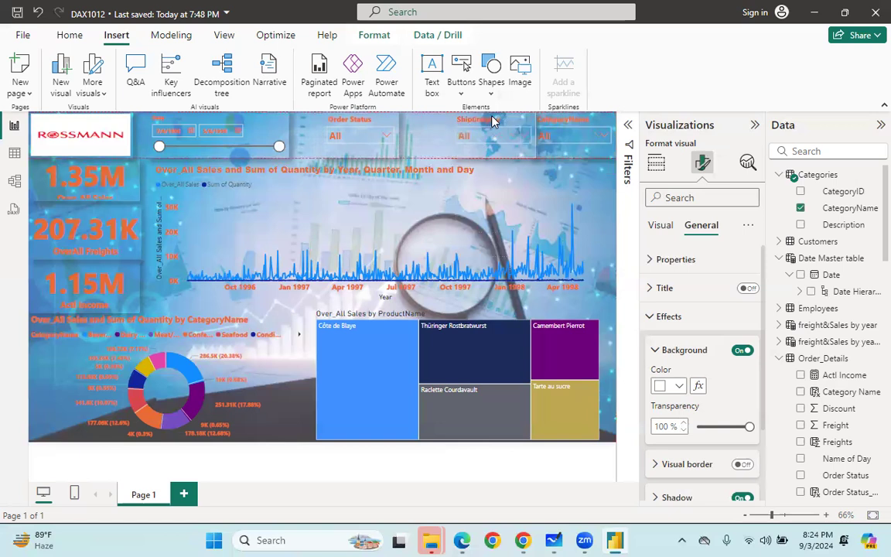
pyautogui.moveTo(362, 120); pyautogui.dragTo(408, 124)
pyautogui.moveTo(482, 124); pyautogui.dragTo(481, 125)
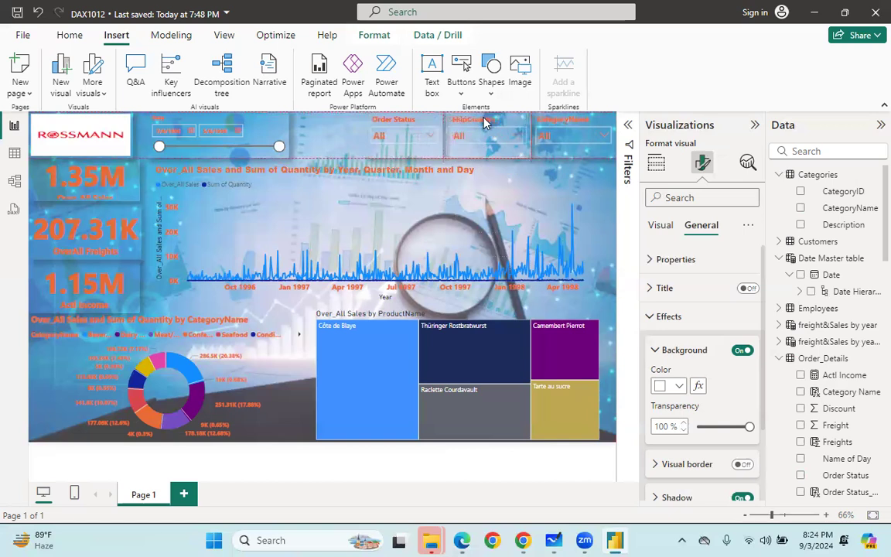
pyautogui.click(397, 126)
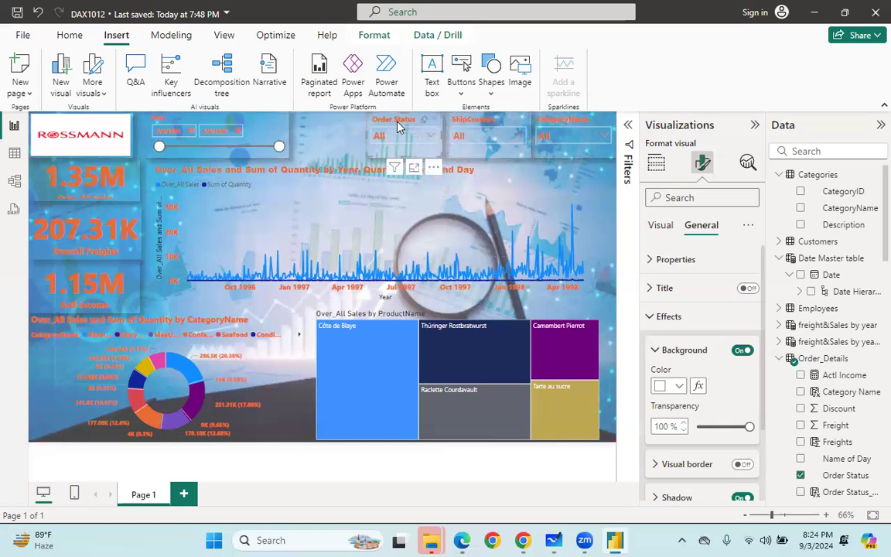
pyautogui.click(321, 133)
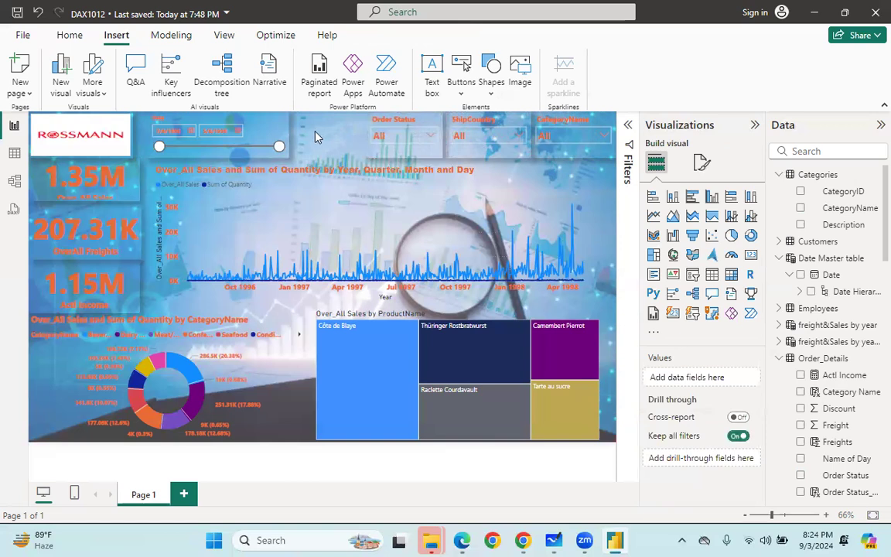
# - Duplicate the Order Status slicer into the gap beside the Date slicer and narrow the Date slicer to make room
pyautogui.click(380, 129)
pyautogui.moveTo(393, 117); pyautogui.dragTo(412, 130)
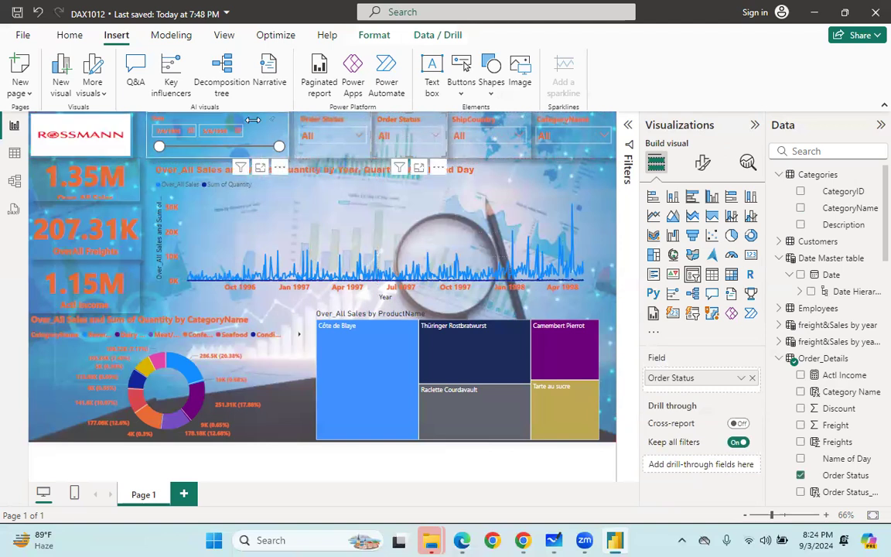
pyautogui.click(285, 128)
pyautogui.moveTo(286, 126); pyautogui.dragTo(316, 126)
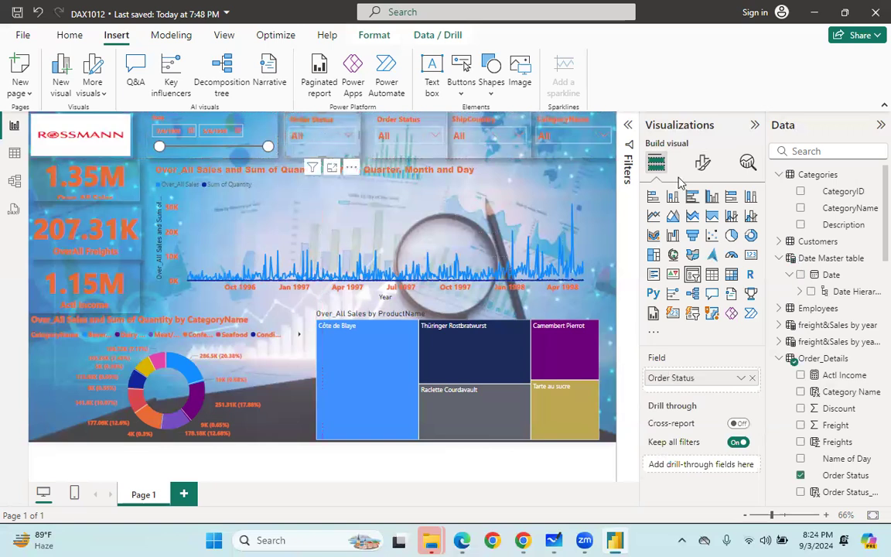
# - Replace Order Status with the year field from Order_Details in the duplicated slicer beside the Date slicer and check its dropdown
pyautogui.scroll(-3, 804, 341)
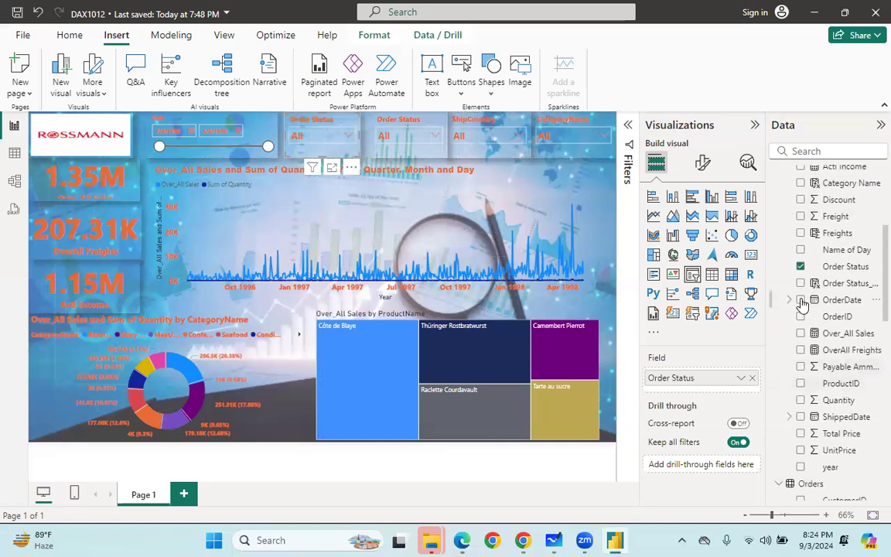
pyautogui.click(801, 266)
pyautogui.scroll(-2, 804, 329)
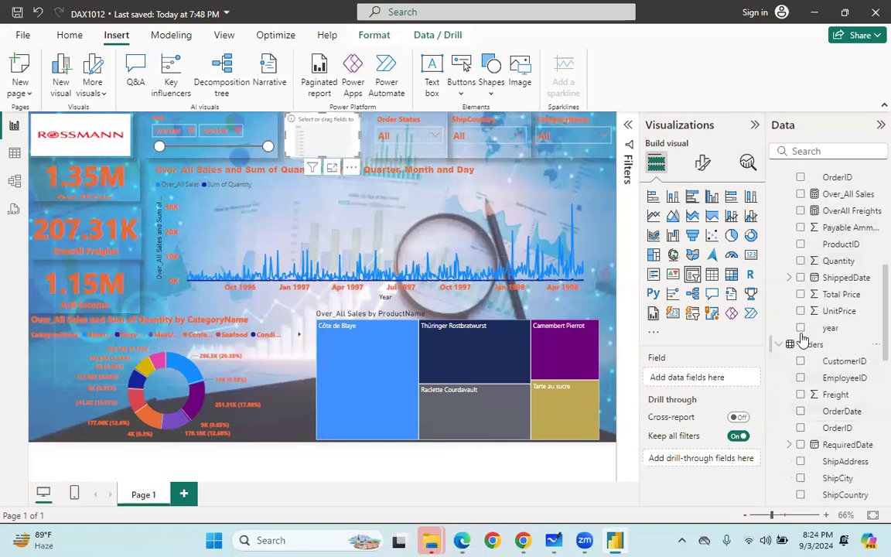
pyautogui.click(802, 328)
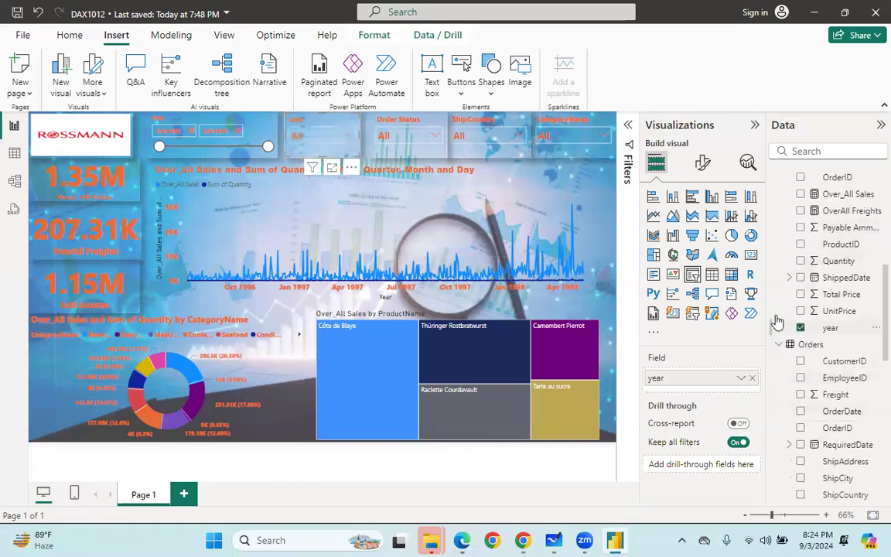
pyautogui.click(343, 138)
pyautogui.click(344, 137)
pyautogui.click(553, 191)
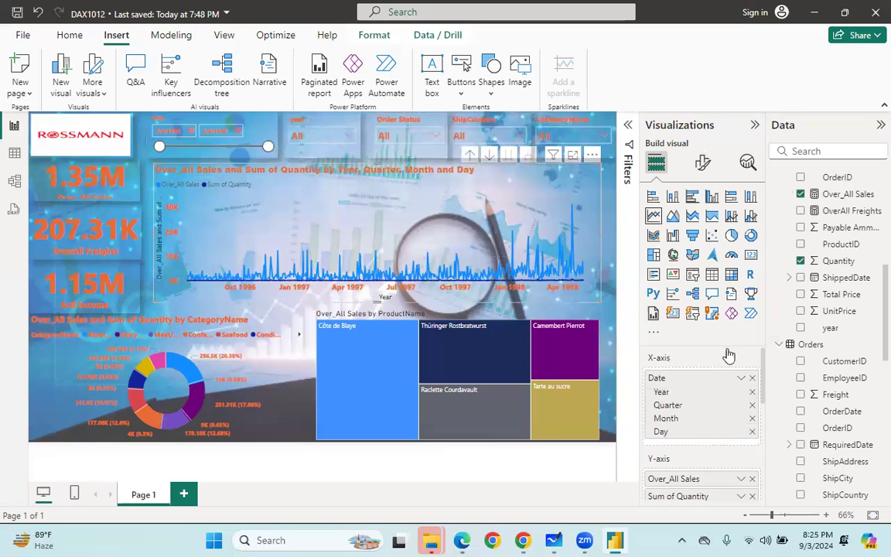
# - Collapse the Visualizations and Data panes and the ribbon, and zoom the report page to 104%
pyautogui.click(754, 126)
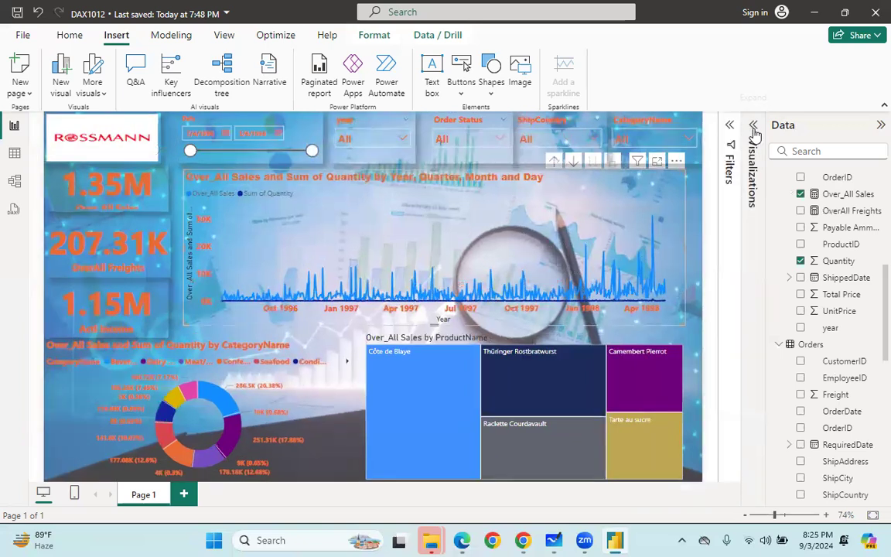
pyautogui.click(879, 125)
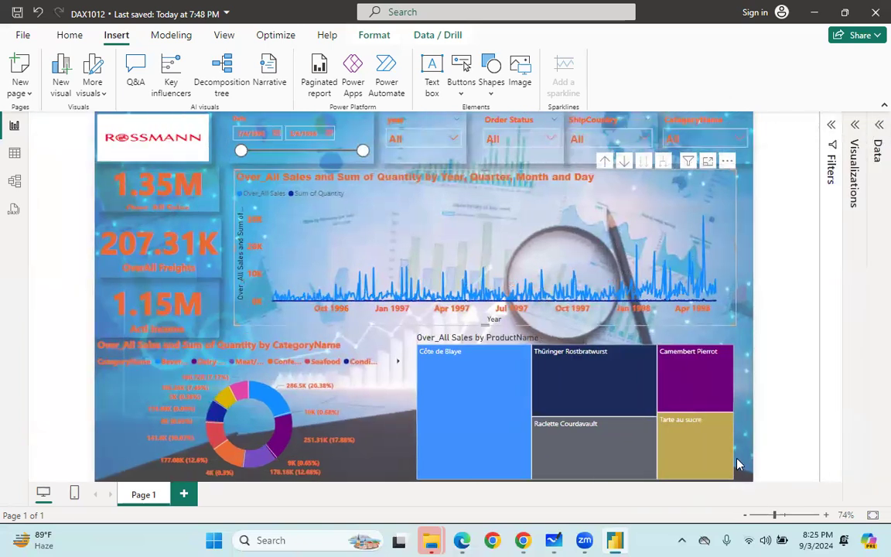
pyautogui.click(803, 515)
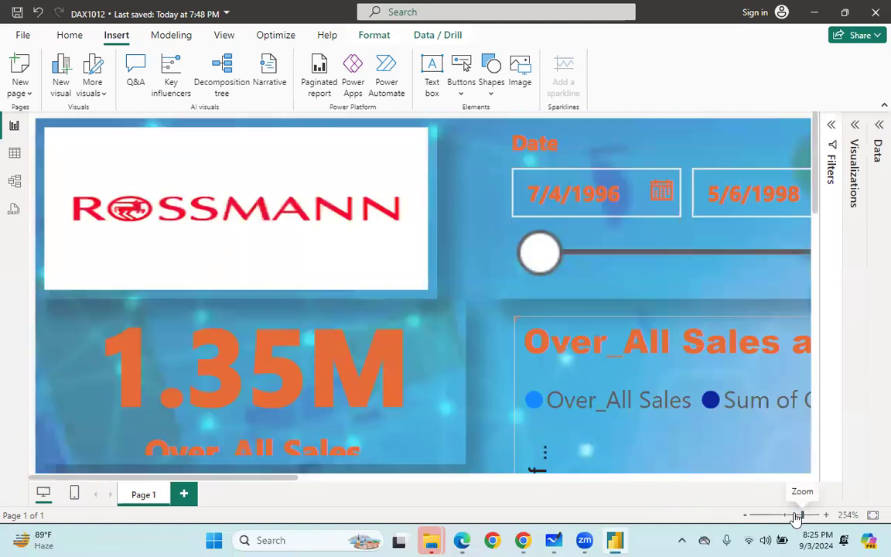
pyautogui.click(791, 515)
pyautogui.click(785, 516)
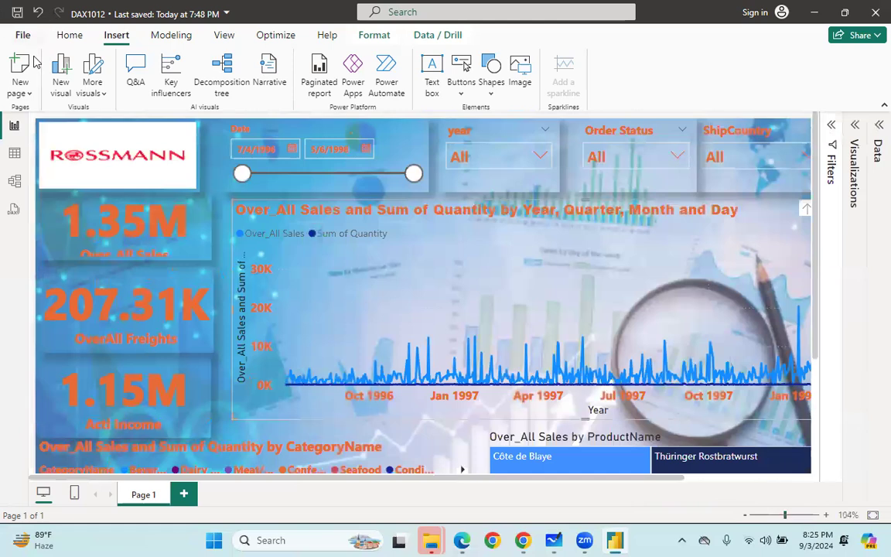
pyautogui.click(883, 105)
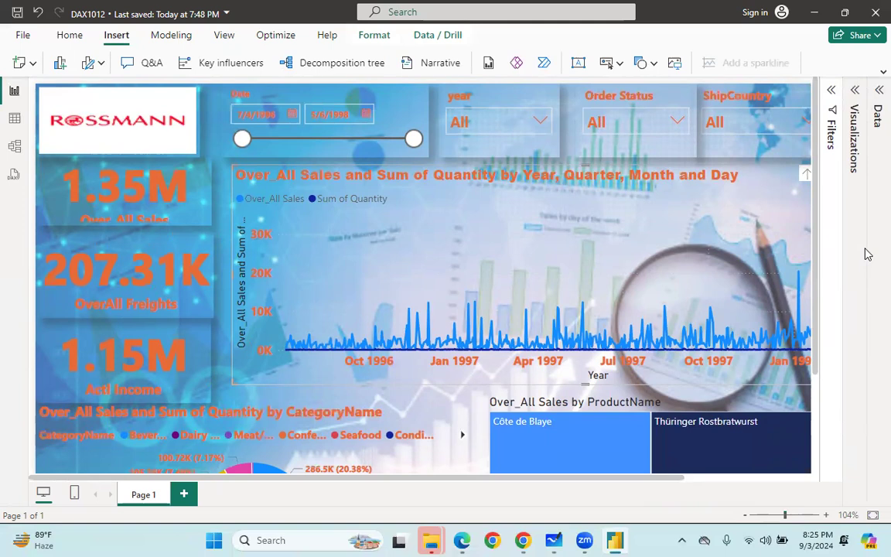
pyautogui.click(68, 38)
pyautogui.click(24, 35)
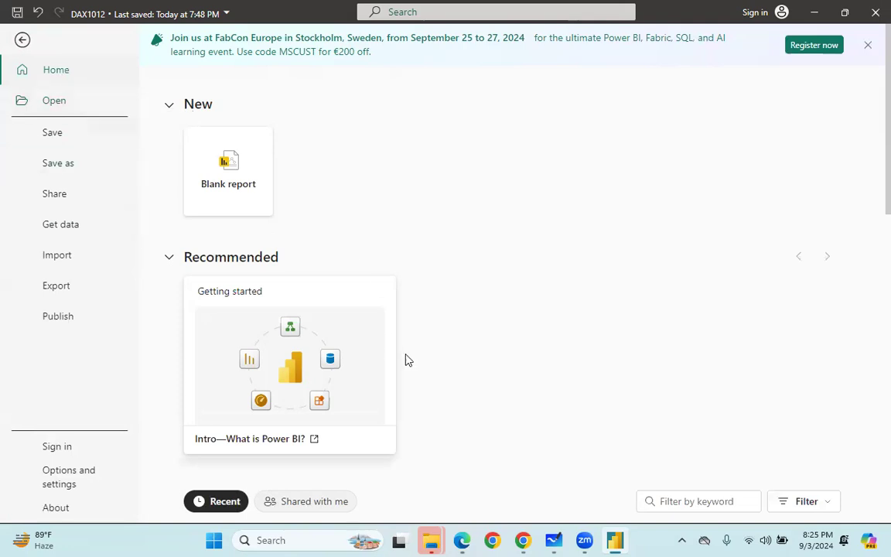
pyautogui.click(22, 40)
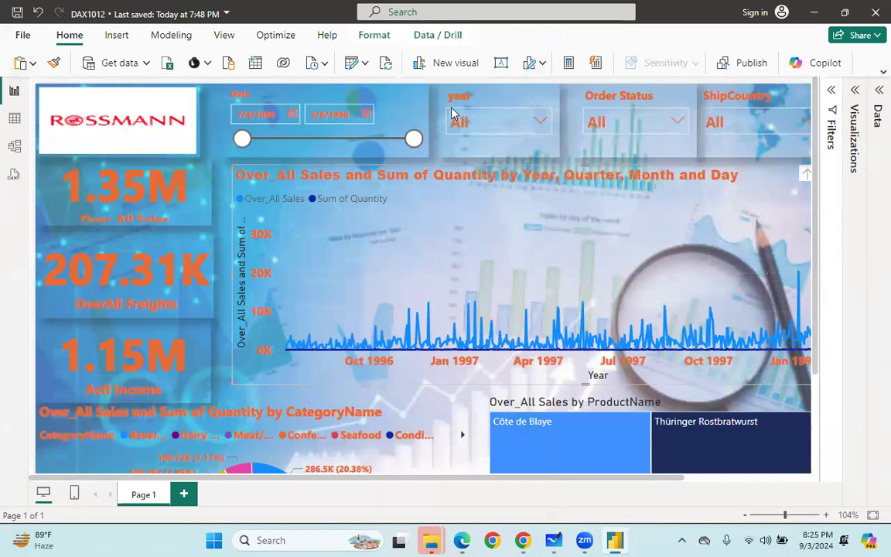
# - Look through the values offered by the year slicer's dropdown without selecting any
pyautogui.click(481, 118)
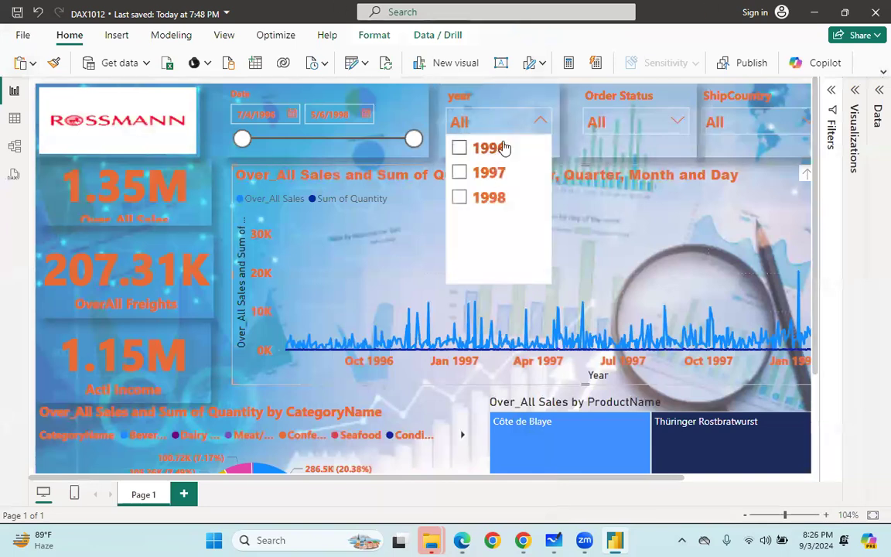
pyautogui.click(495, 100)
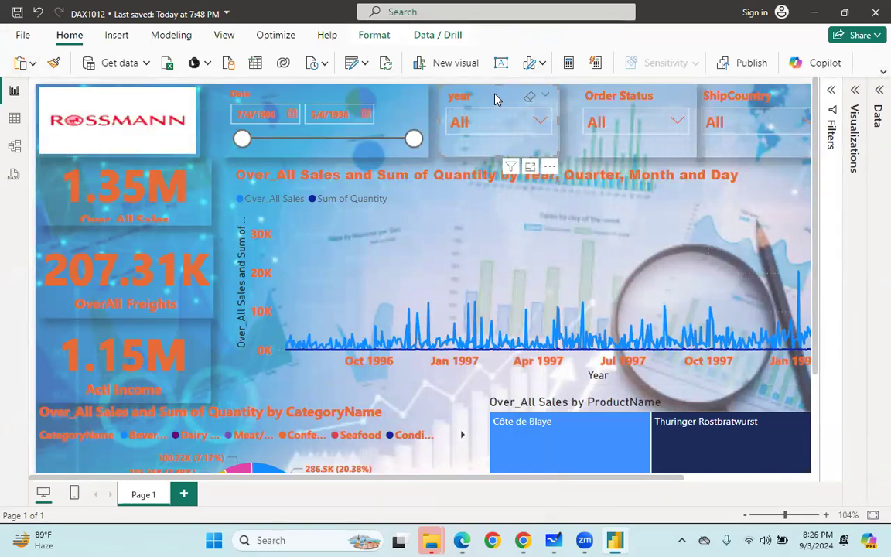
pyautogui.click(872, 110)
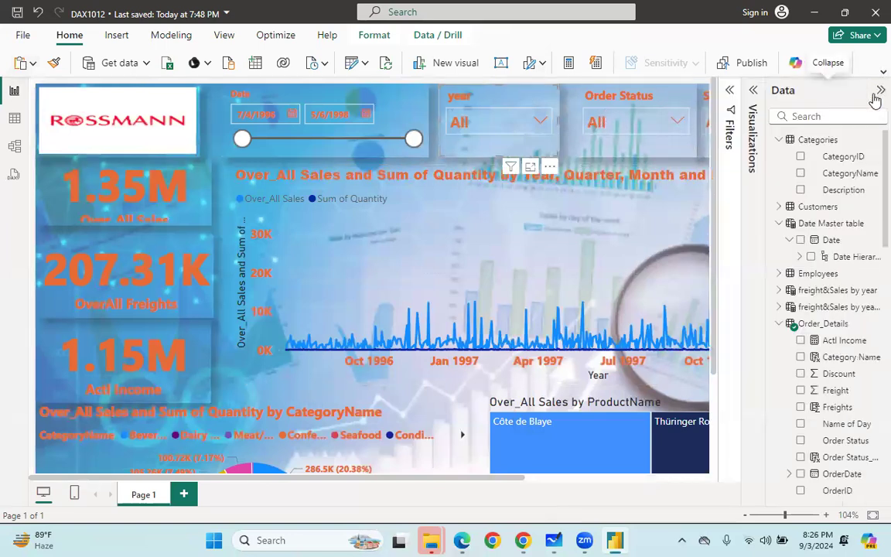
pyautogui.click(881, 90)
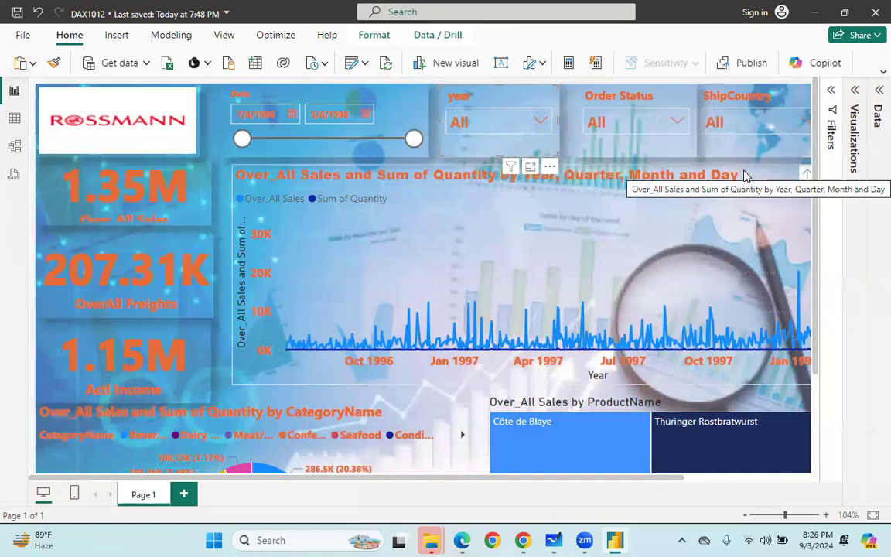
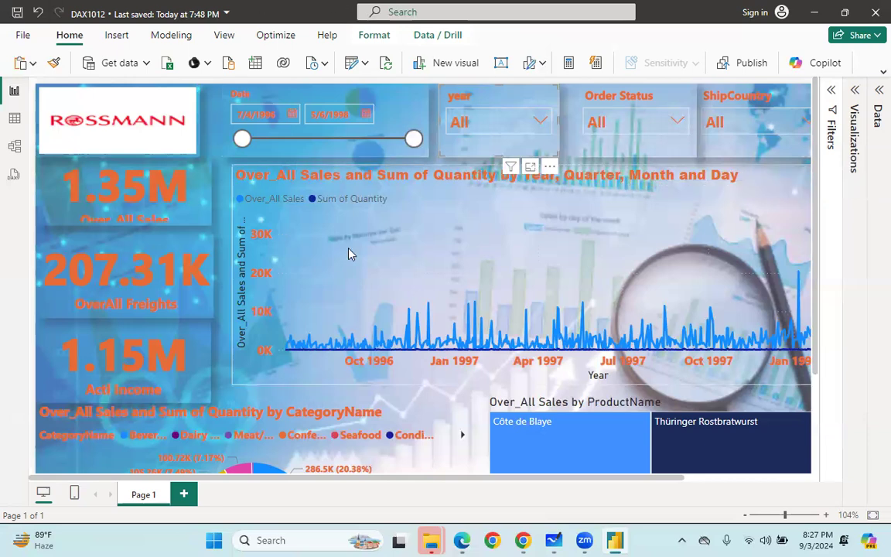
# - Switch to WhatsApp Web in Chrome and search the chats for the contact's name
pyautogui.moveTo(521, 540)
pyautogui.click(447, 453)
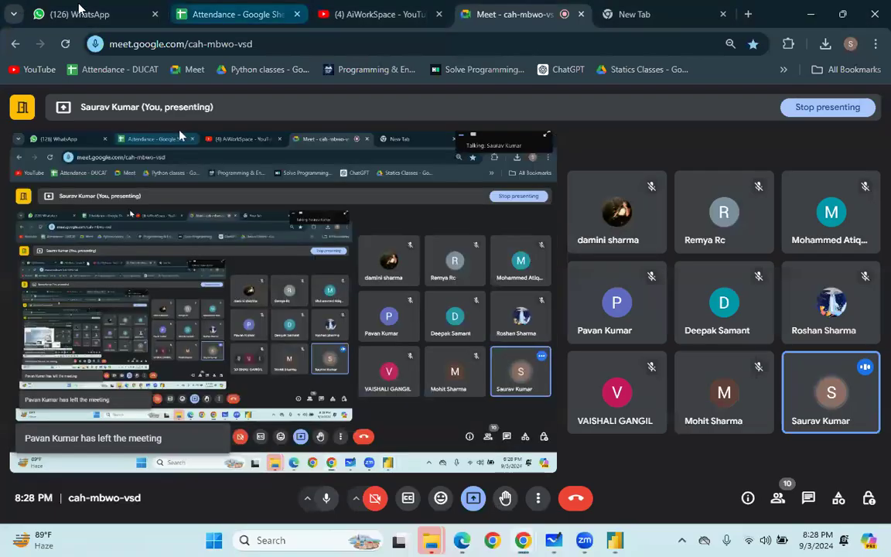
pyautogui.click(80, 12)
pyautogui.click(140, 153)
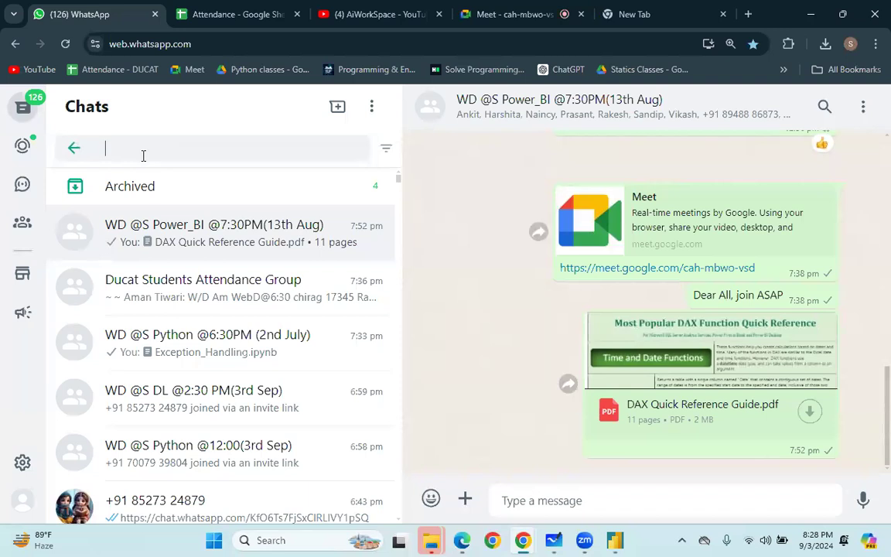
pyautogui.write('gaura')
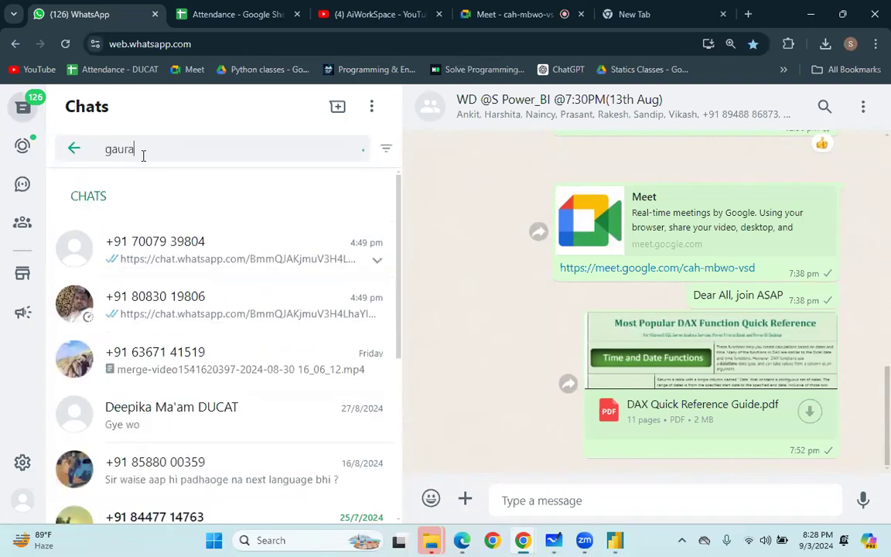
# - Find the Power BI report link sent on 25/8/2024 in the contact's chat and open it in a new window
pyautogui.click(217, 295)
pyautogui.scroll(10, 658, 372)
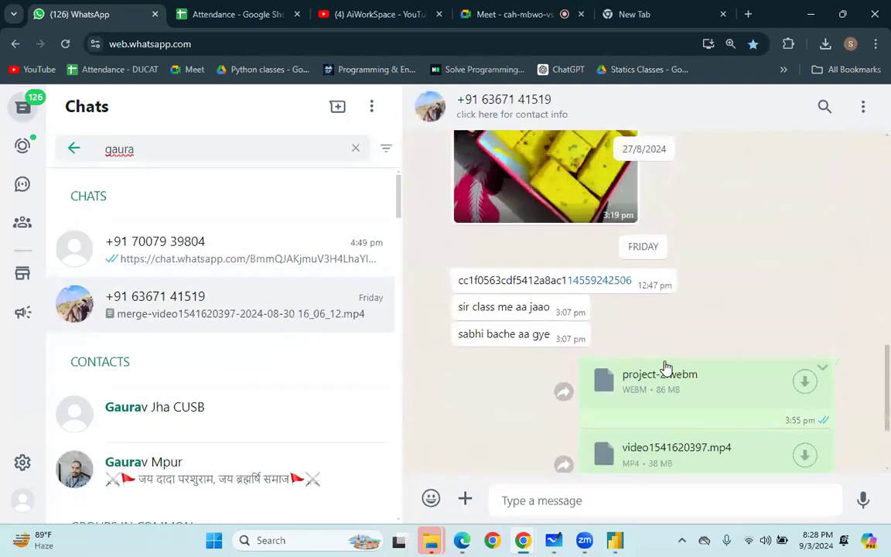
pyautogui.rightClick(570, 294)
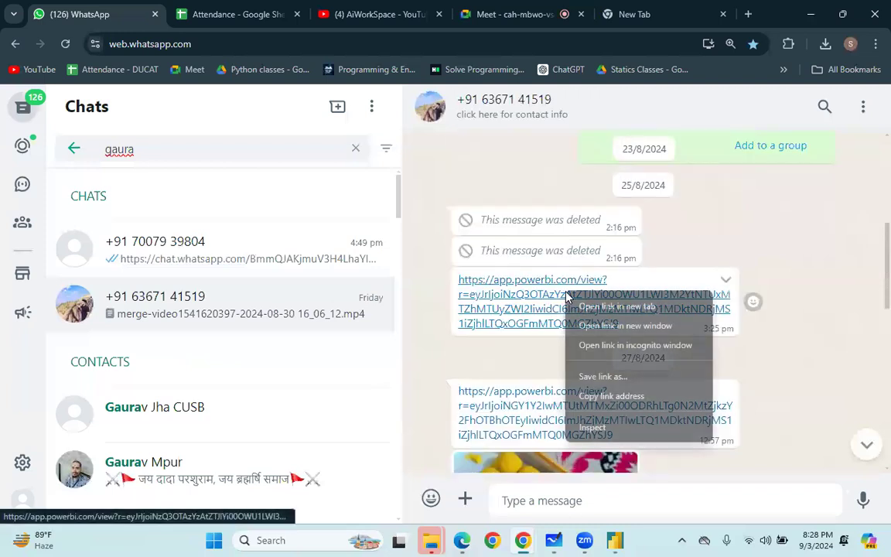
pyautogui.click(595, 335)
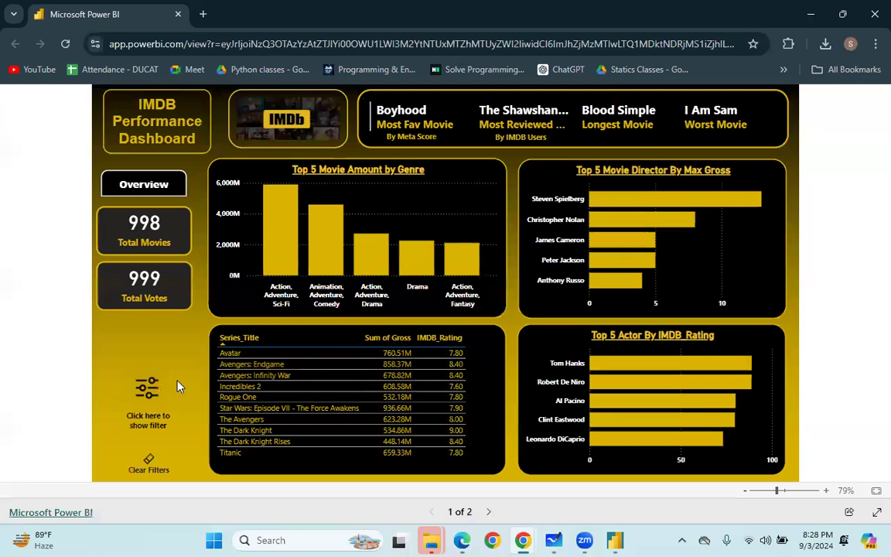
# - Filter the IMDB dashboard by genre Action, Adventure and year 1989, toggle the filter panel, and clear all filters
pyautogui.click(147, 396)
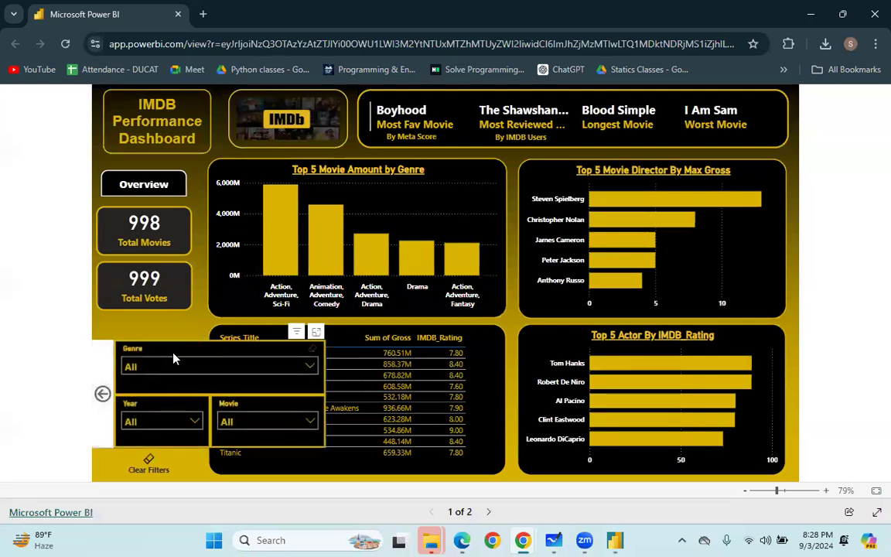
pyautogui.click(173, 363)
pyautogui.click(172, 266)
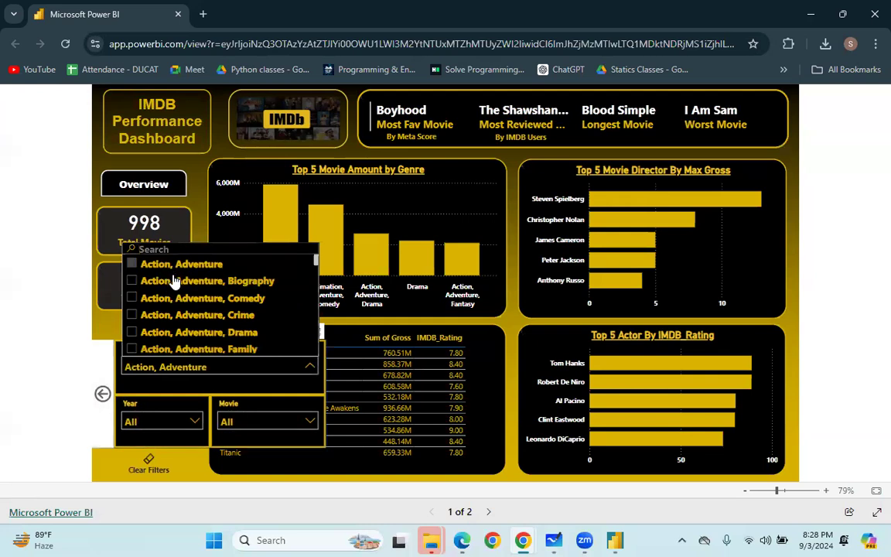
pyautogui.click(101, 294)
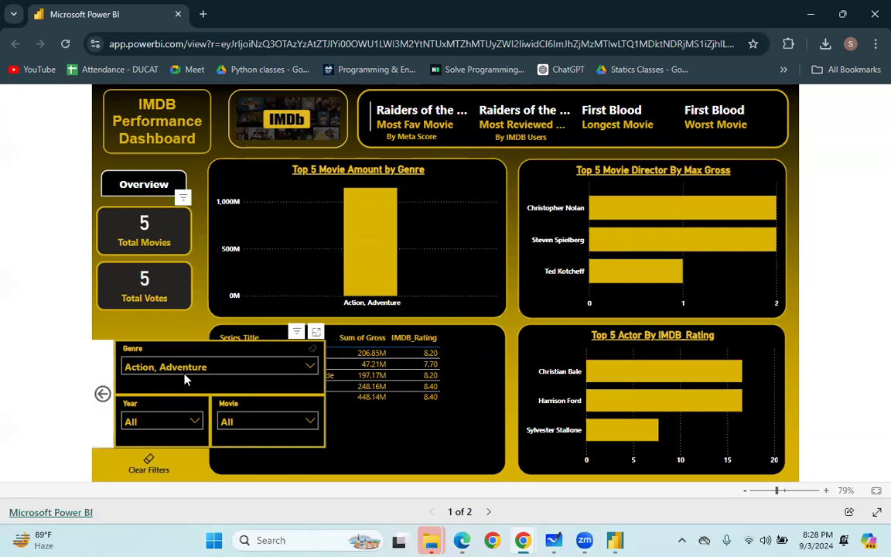
pyautogui.click(154, 423)
pyautogui.click(152, 340)
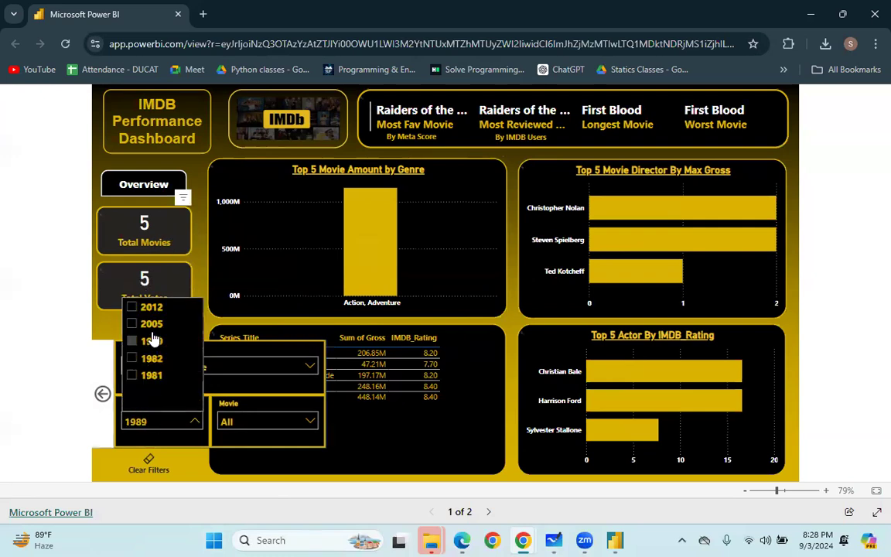
pyautogui.click(103, 391)
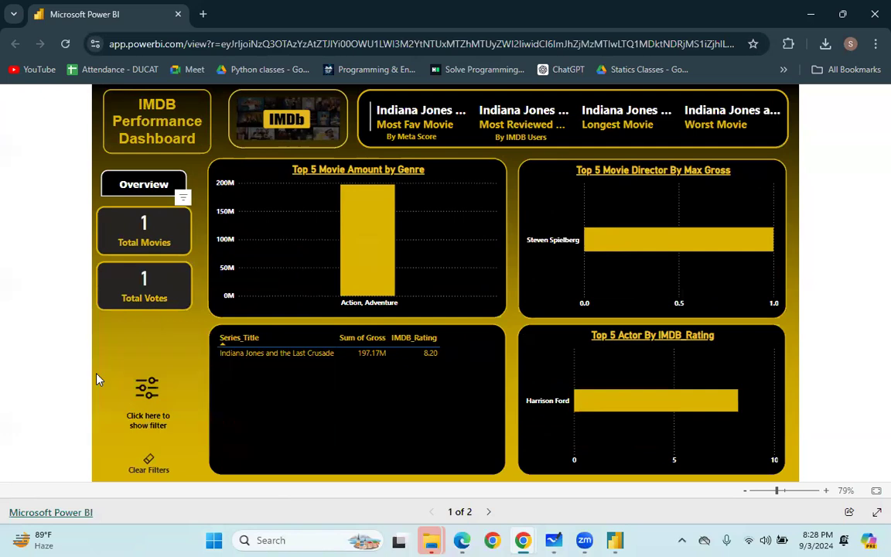
pyautogui.click(139, 383)
pyautogui.click(152, 472)
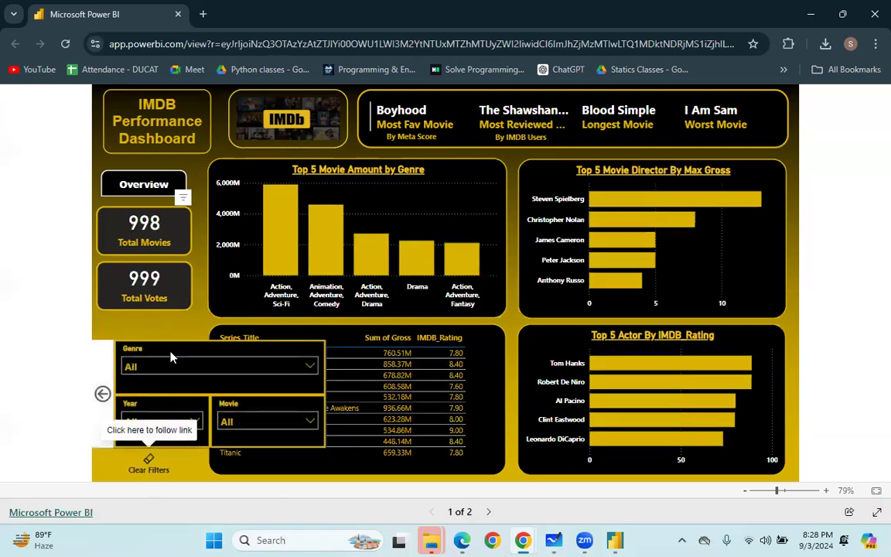
# - View the Movies Details page for 12 Angry Men and return to the IMDB dashboard's home page
pyautogui.click(138, 188)
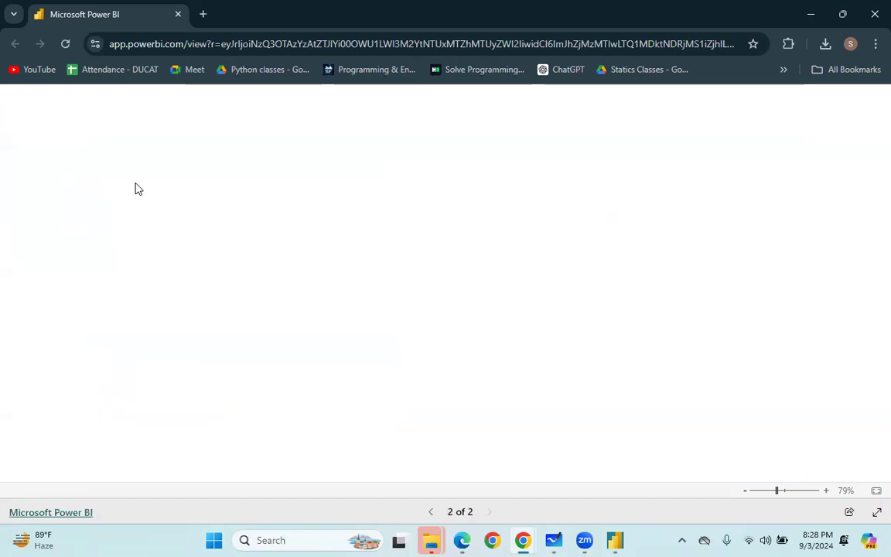
pyautogui.click(239, 200)
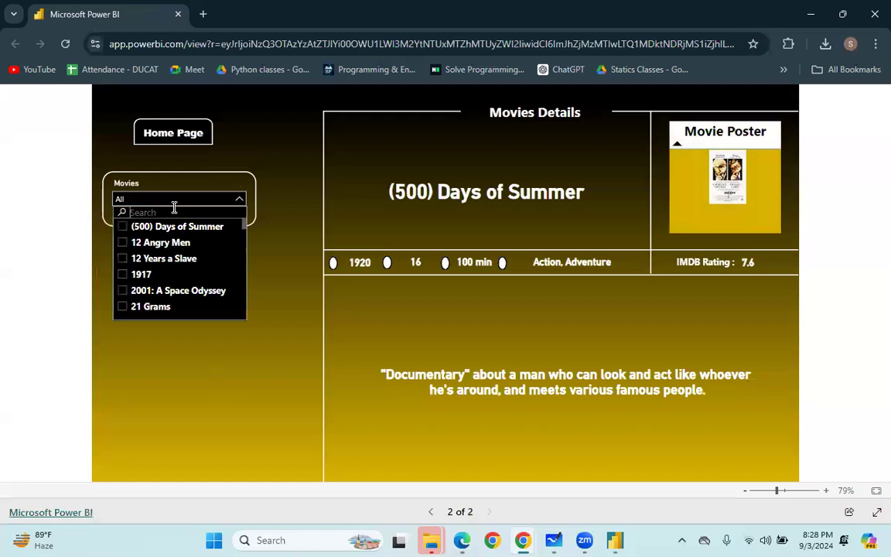
pyautogui.click(150, 248)
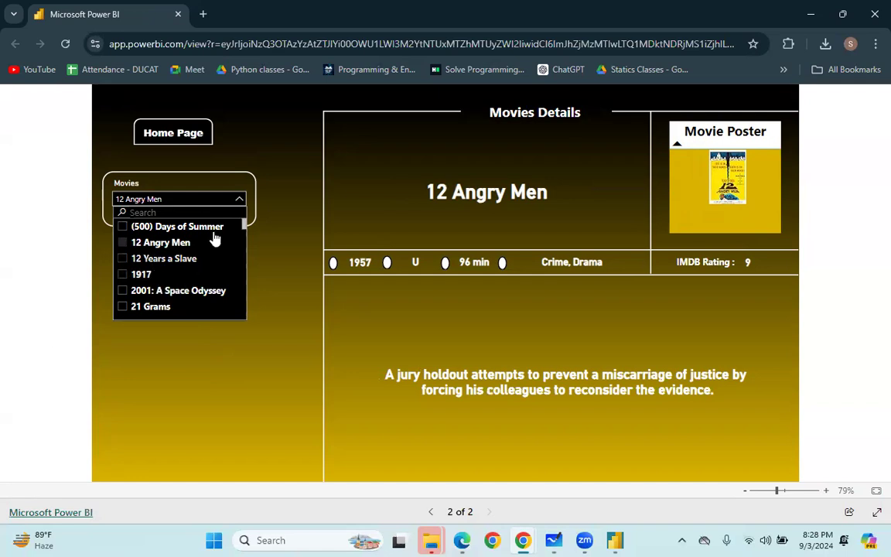
pyautogui.click(295, 186)
pyautogui.click(205, 199)
pyautogui.click(173, 132)
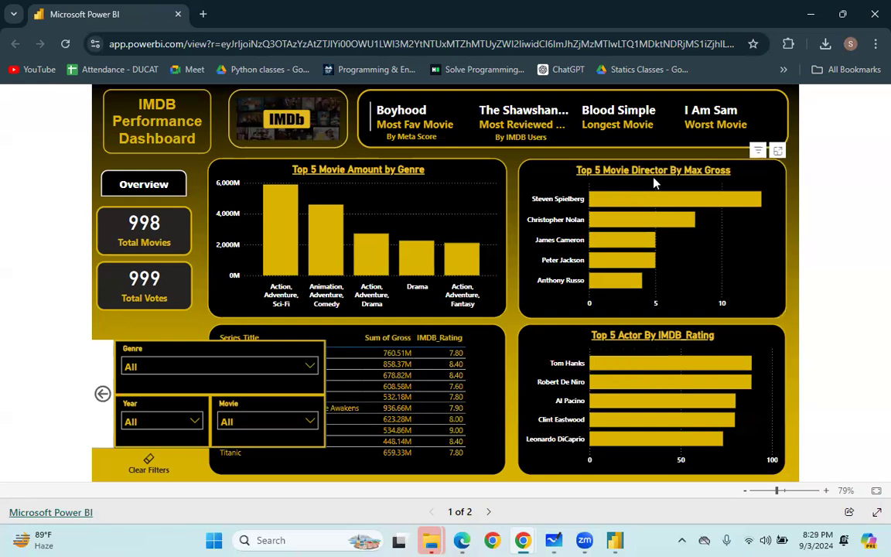
# - Select the IMDB report's full web address and open the WD @S Power_BI @7:30PM(13th Aug) group chat in WhatsApp
pyautogui.click(591, 48)
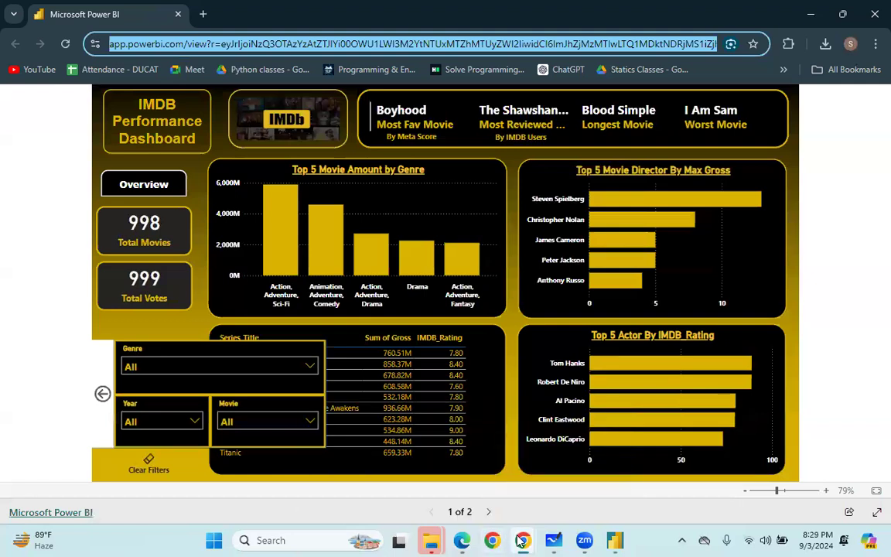
pyautogui.moveTo(492, 541)
pyautogui.click(341, 422)
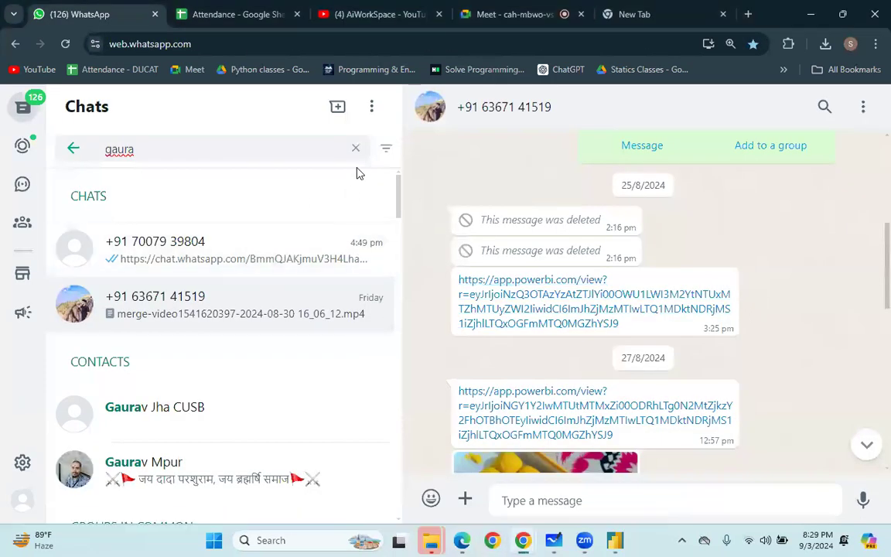
pyautogui.click(356, 147)
pyautogui.click(281, 256)
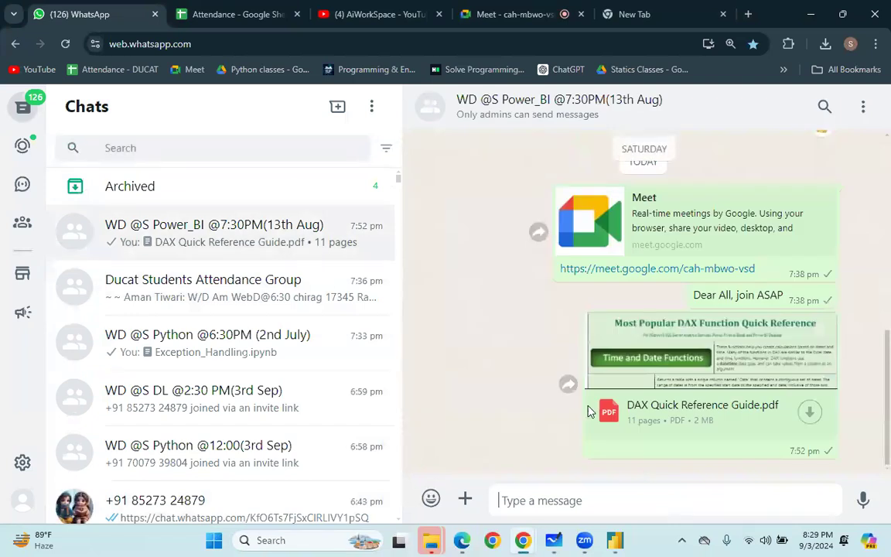
# - Send the copied IMDB report link to the WD @S Power_BI @7:30PM(13th Aug) group and return to the Google Meet call
pyautogui.click(535, 495)
pyautogui.write('https://app.powerbi.com/view?r=eyJrIjoiNzQ3OTAzYzAtZTJlYi00OWU1LWI3M2YtNTUxMTZhMTUyZWUzIiwidCI6ImJhZjMzMTIwLTQ1MDktNDRjMS1iZjNlLTQxOGQ1MTQ0MGZhYSJ9')
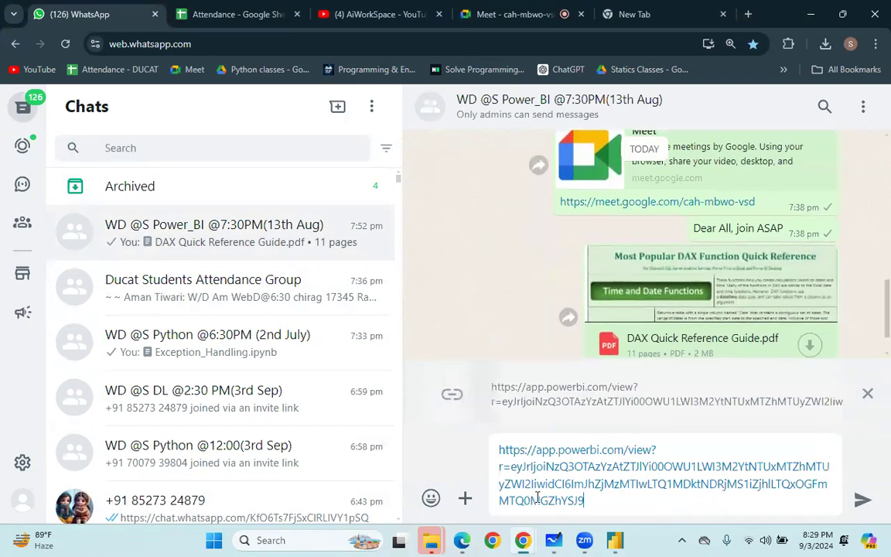
pyautogui.press('Return')
pyautogui.moveTo(576, 534)
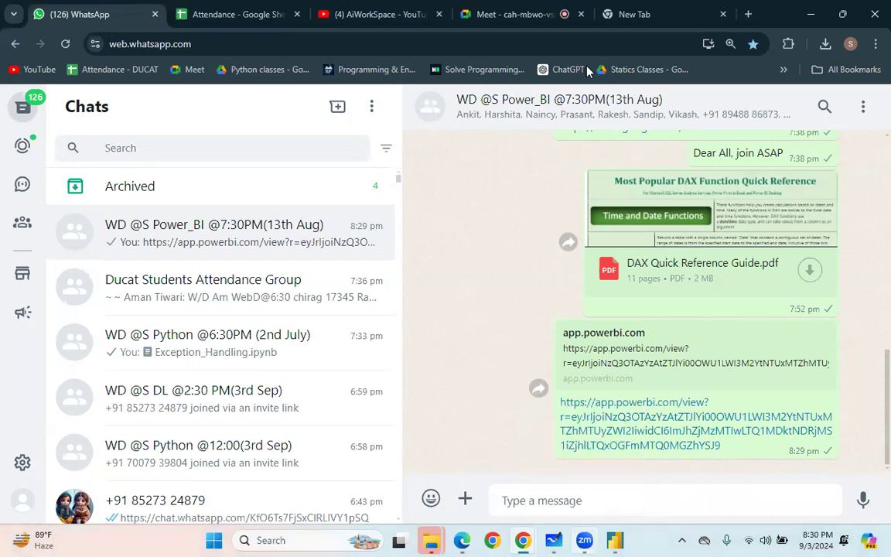
pyautogui.click(526, 13)
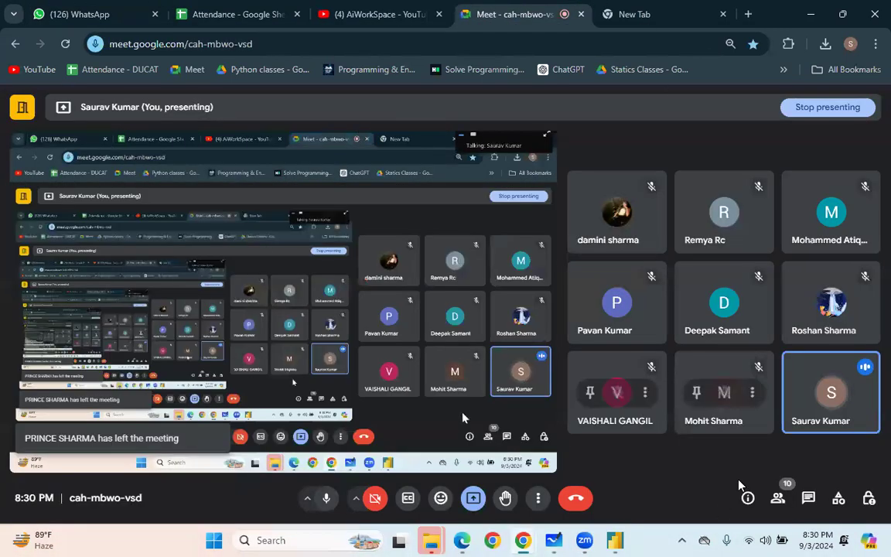
# - Switch to Power BI Desktop and start saving a copy of the DAX1012 report under the name Dashboard(Sales Analysis)
pyautogui.moveTo(619, 540)
pyautogui.click(611, 490)
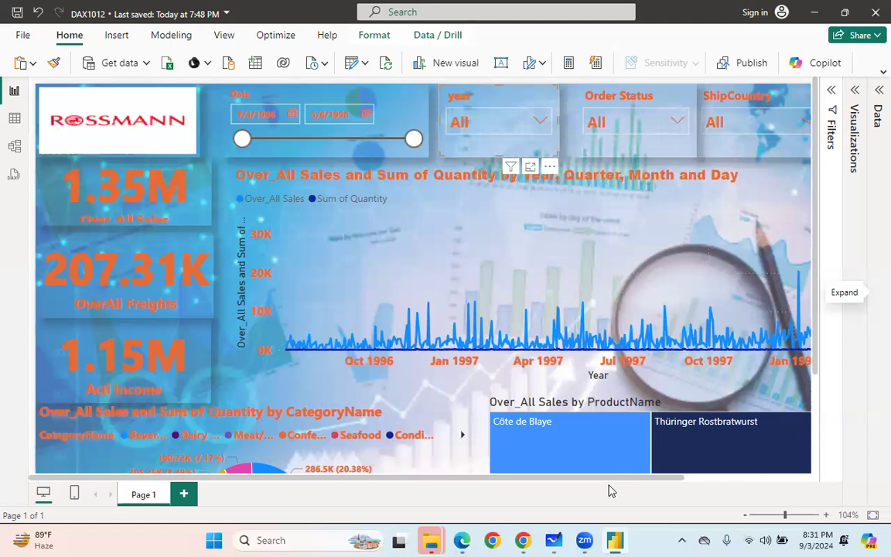
pyautogui.click(27, 34)
pyautogui.click(88, 170)
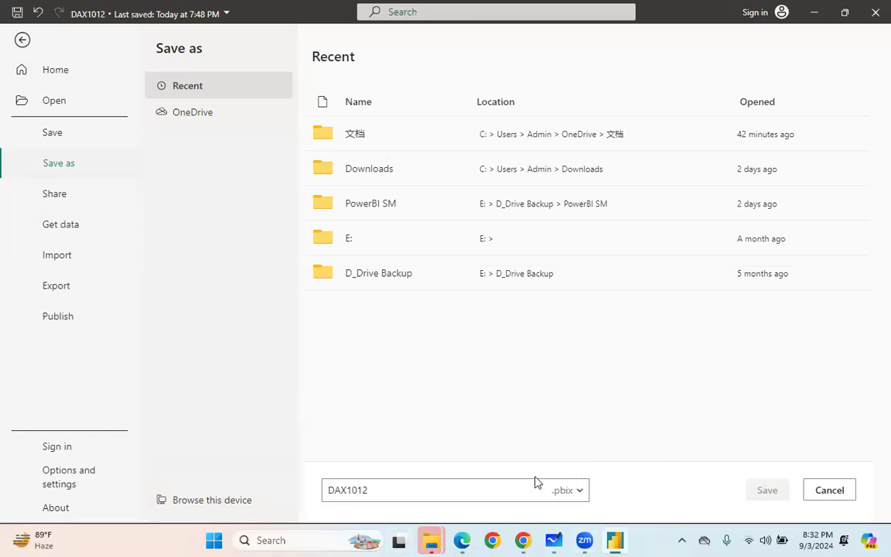
pyautogui.moveTo(434, 481); pyautogui.dragTo(307, 483)
pyautogui.press('BackSpace')
pyautogui.write('Sa')
pyautogui.press('BackSpace')
pyautogui.press('BackSpace')
pyautogui.write('Da')
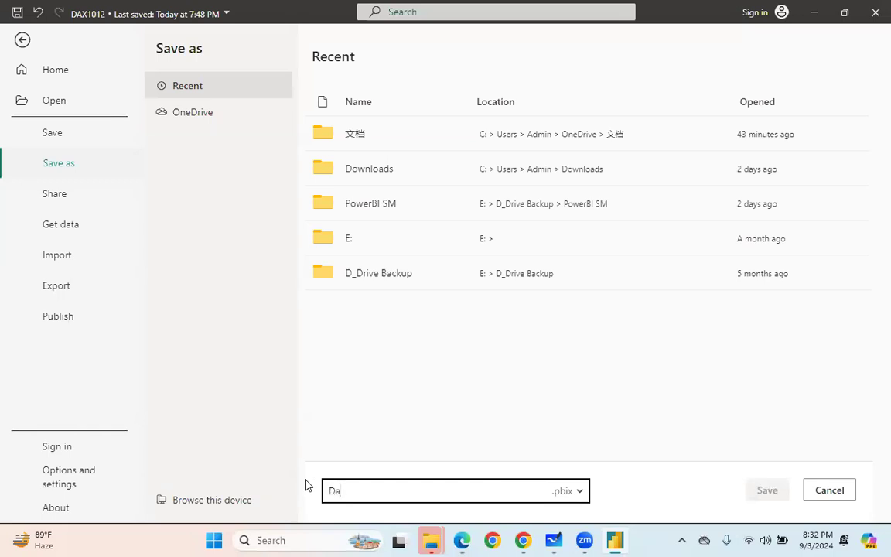
pyautogui.write('shboard(Sales Analyusis')
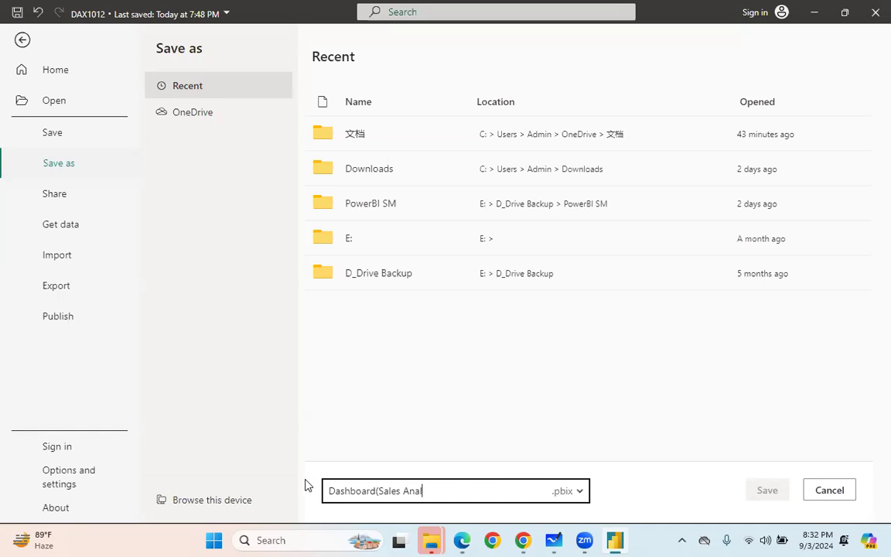
pyautogui.press('BackSpace')
pyautogui.press('BackSpace')
pyautogui.press('BackSpace')
pyautogui.press('BackSpace')
pyautogui.write('sis)')
# - Choose the .pbix file format and save the report copy in the Downloads folder
pyautogui.click(577, 496)
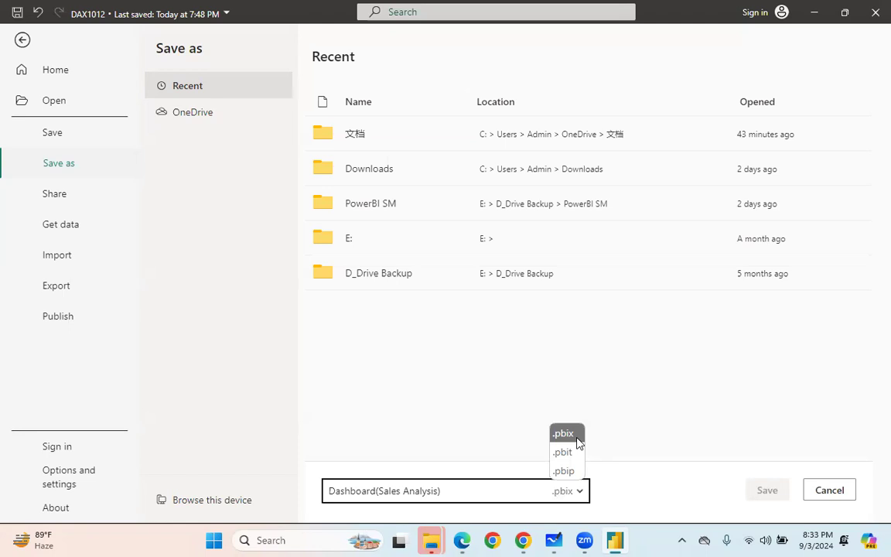
pyautogui.moveTo(613, 540)
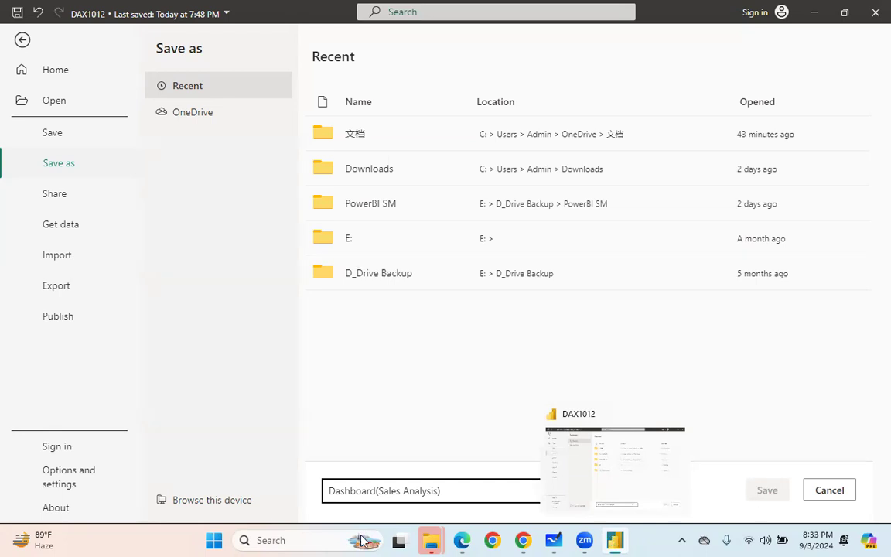
pyautogui.click(577, 432)
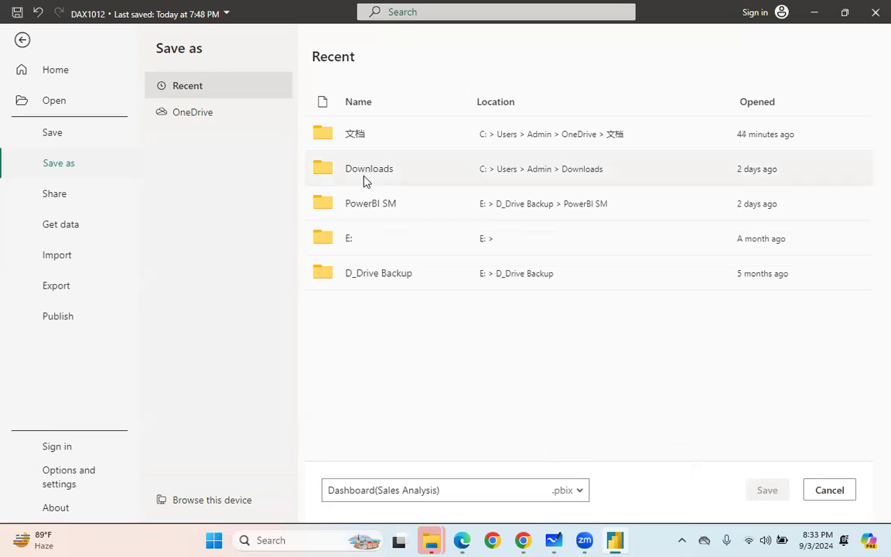
pyautogui.click(407, 181)
pyautogui.click(752, 494)
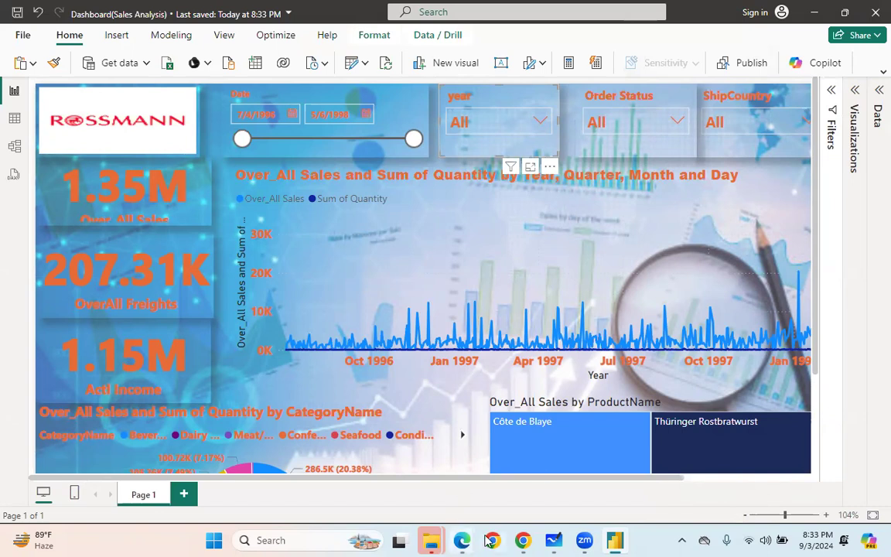
# - Switch to the WD @S Power_BI @7:30PM(13th Aug) chat in WhatsApp and start attaching a document
pyautogui.moveTo(516, 538)
pyautogui.click(387, 445)
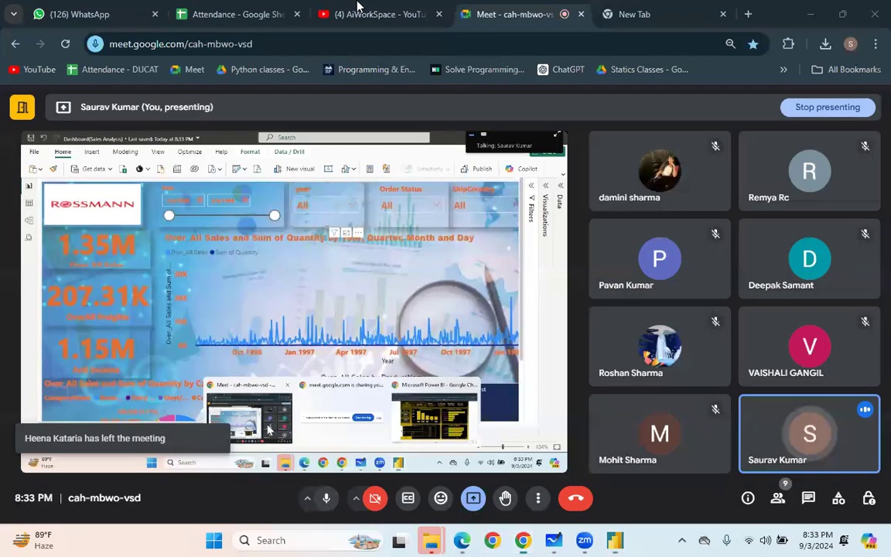
pyautogui.click(131, 11)
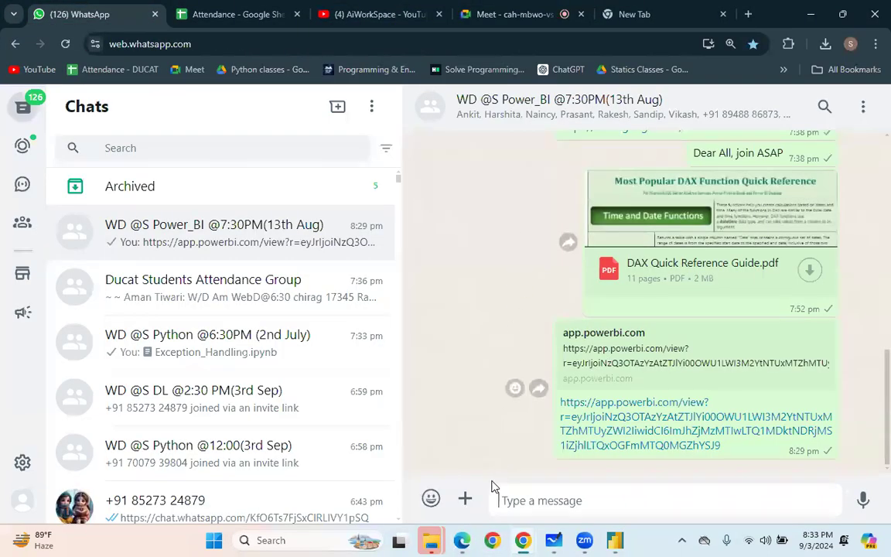
pyautogui.click(465, 499)
pyautogui.click(511, 201)
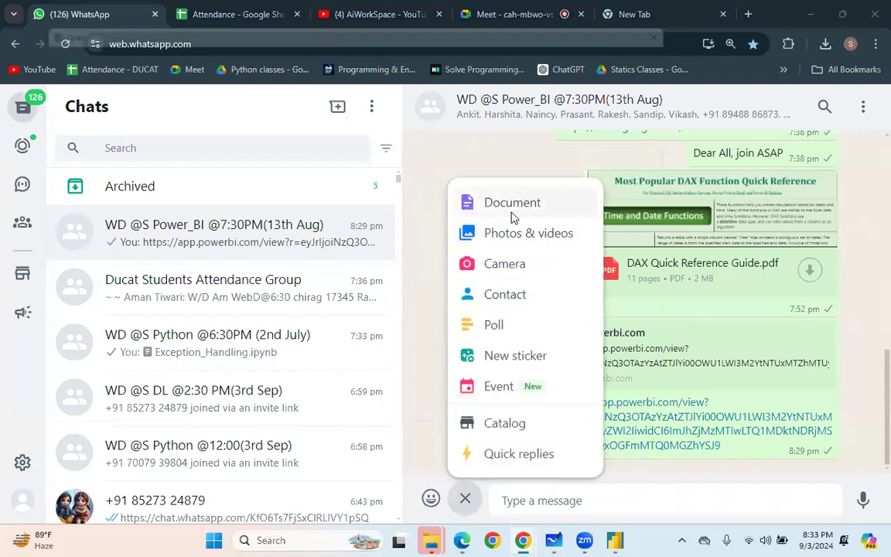
# - Attach the Dashboard(Sales Analysis) file from the Downloads folder and send it to the group
pyautogui.scroll(3, 54, 133)
pyautogui.click(54, 95)
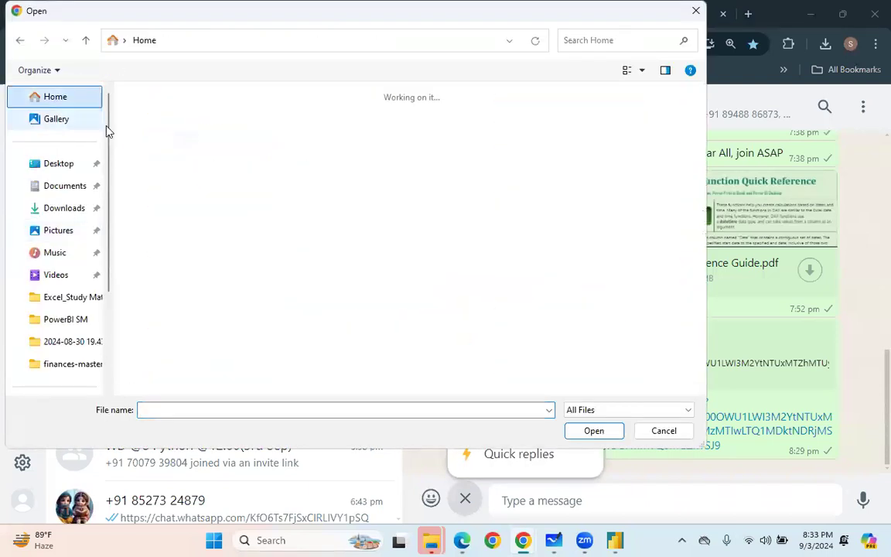
pyautogui.scroll(-1, 309, 271)
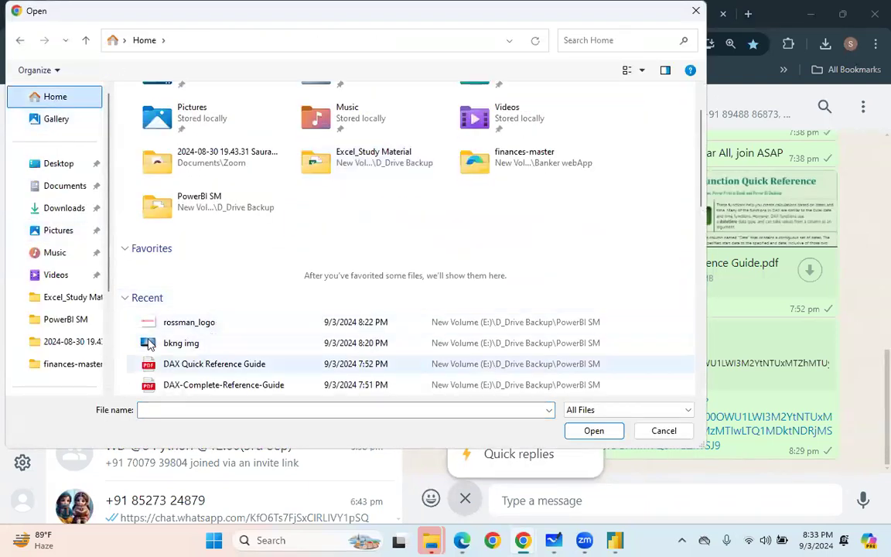
pyautogui.click(66, 192)
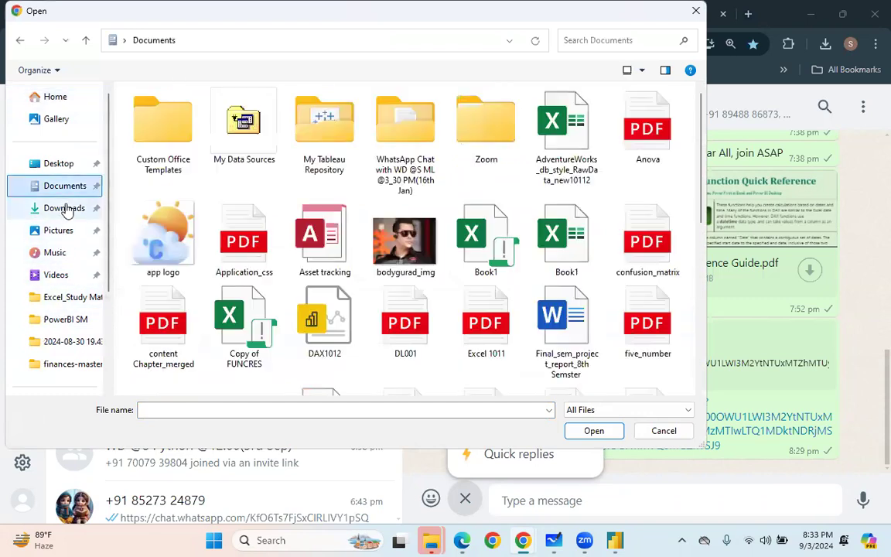
pyautogui.click(65, 210)
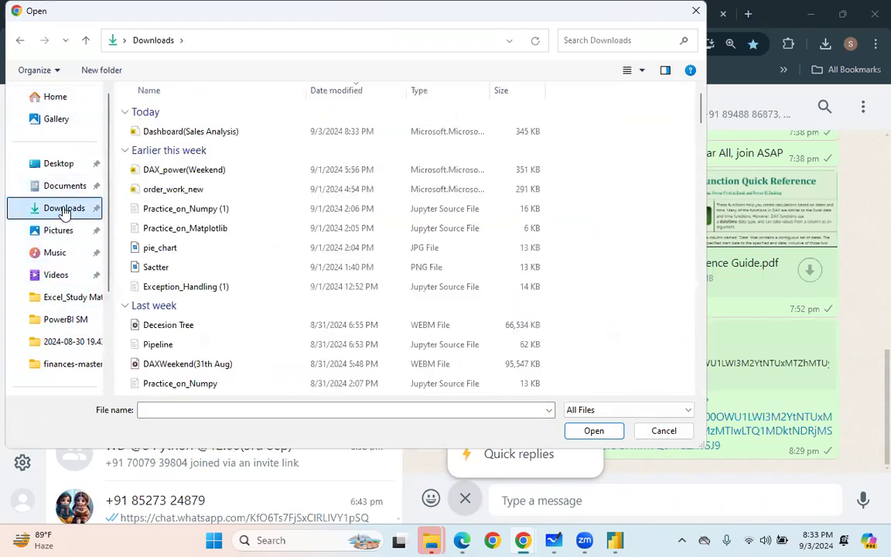
pyautogui.click(62, 166)
pyautogui.click(60, 192)
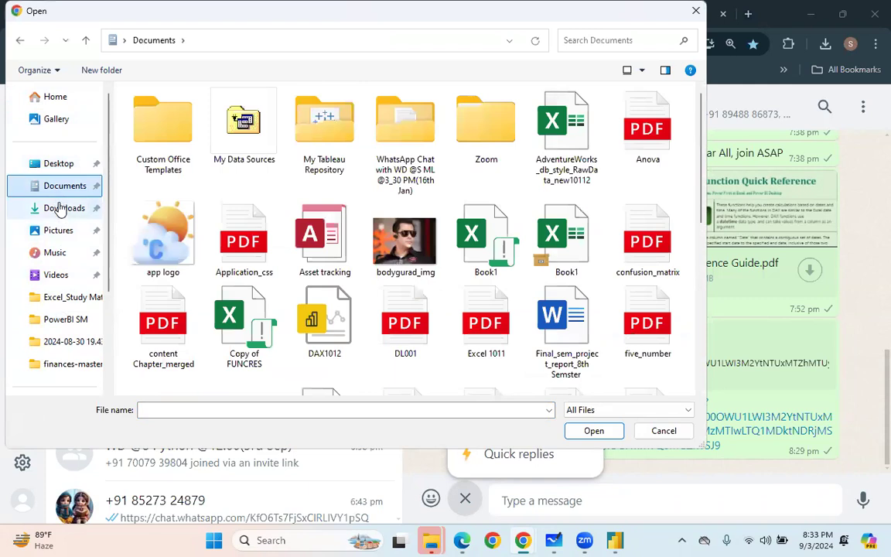
pyautogui.click(61, 209)
pyautogui.doubleClick(177, 135)
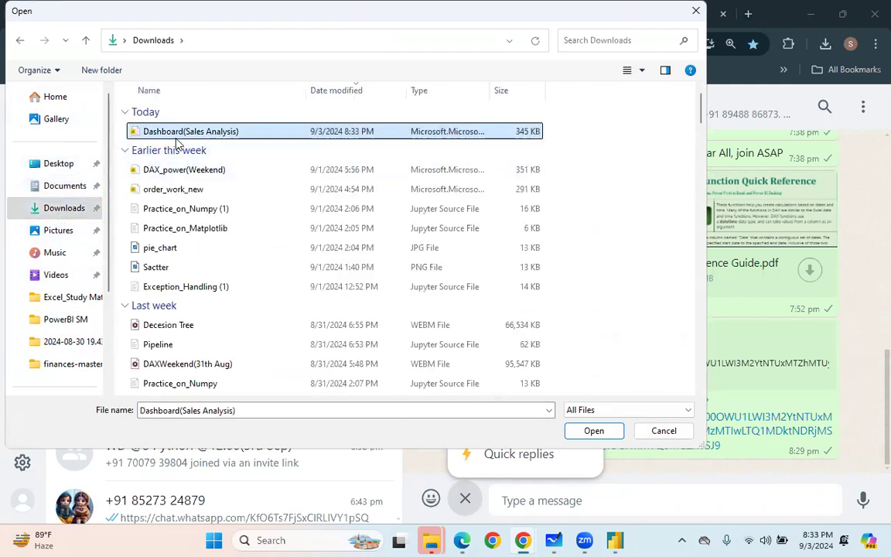
pyautogui.click(871, 495)
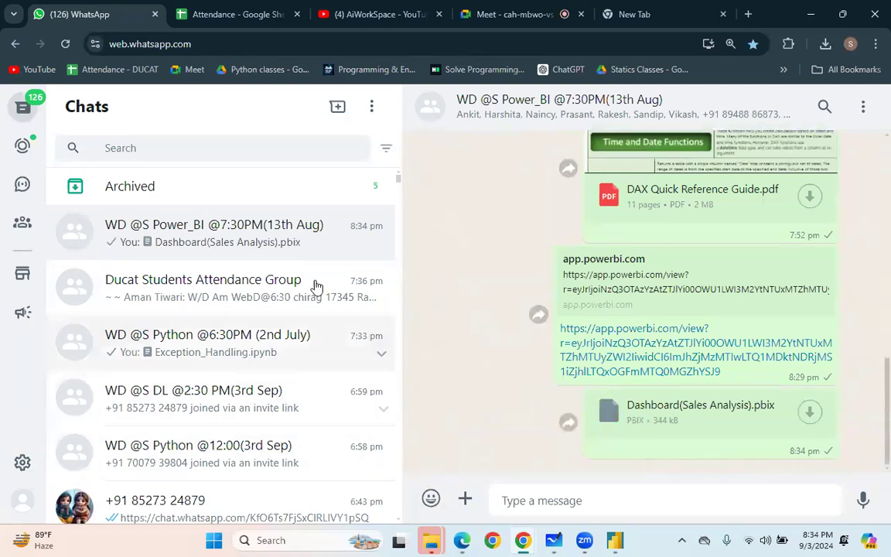
# - Switch back to Power BI Desktop, make the Acti Income card slightly shorter, and look over the dashboard page
pyautogui.moveTo(615, 540)
pyautogui.click(623, 504)
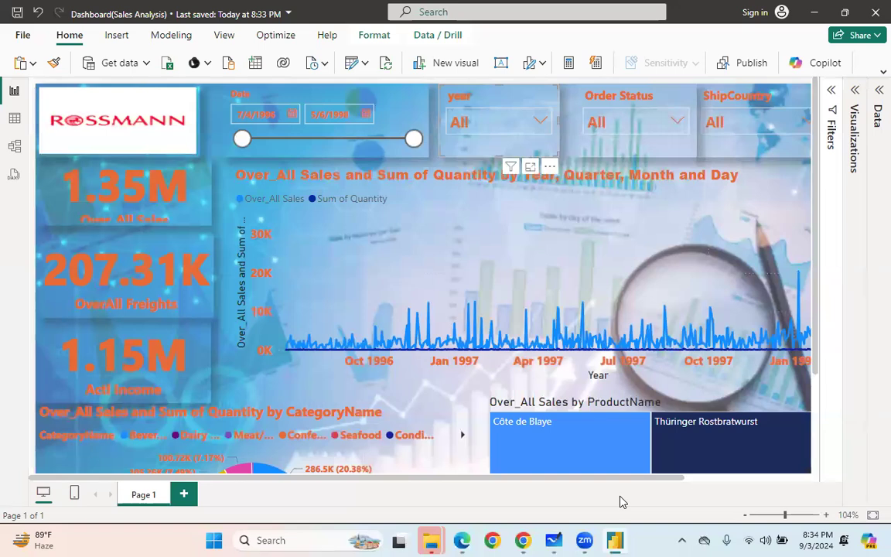
pyautogui.click(182, 393)
pyautogui.moveTo(209, 402); pyautogui.dragTo(213, 395)
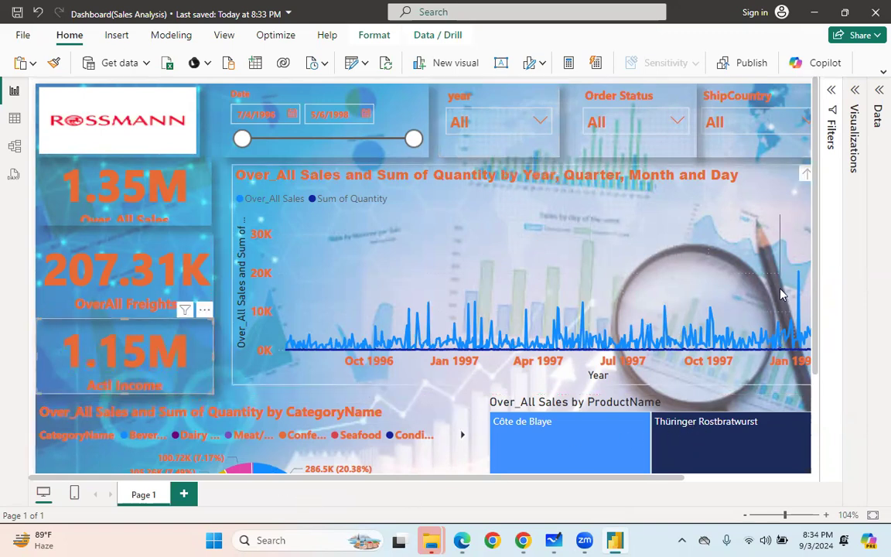
pyautogui.scroll(-2, 779, 308)
pyautogui.scroll(-1, 779, 309)
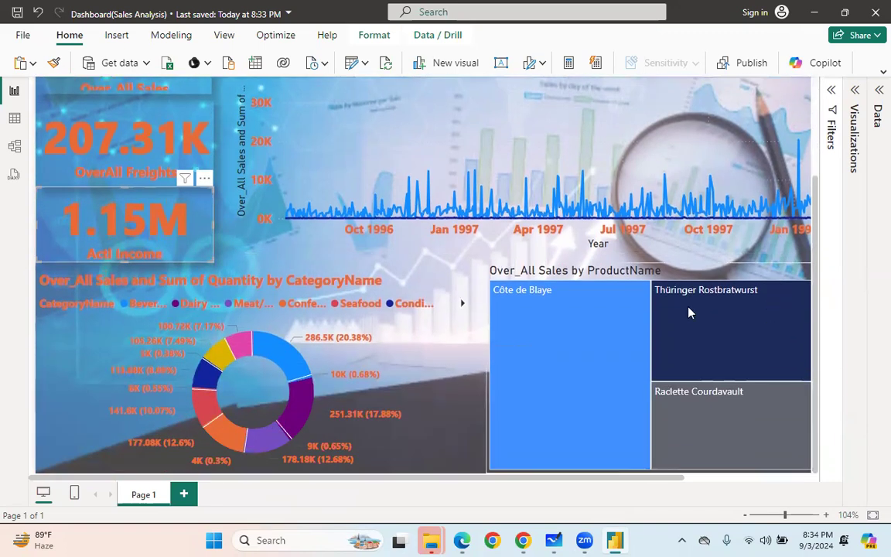
pyautogui.scroll(3, 677, 305)
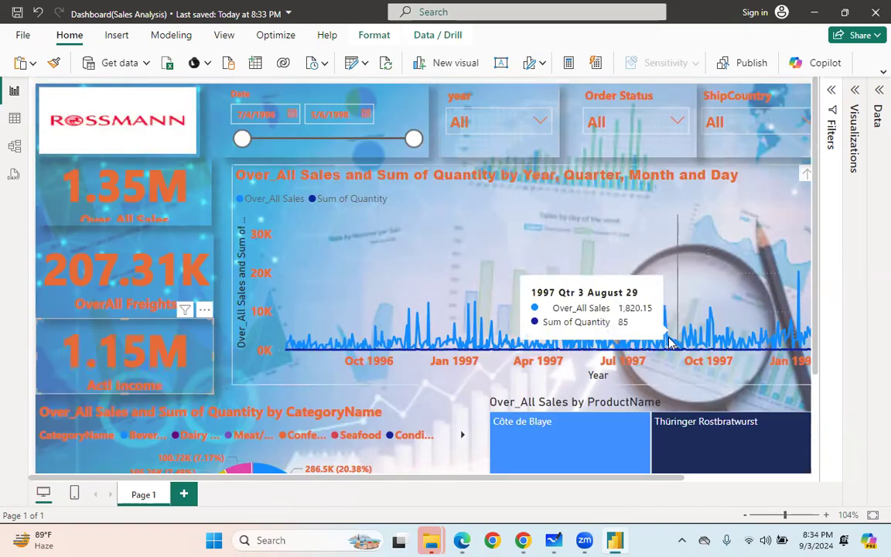
pyautogui.scroll(-2, 499, 217)
pyautogui.scroll(3, 503, 310)
# - Return to the WhatsApp group chat and review the recently sent report link and dashboard file
pyautogui.moveTo(523, 540)
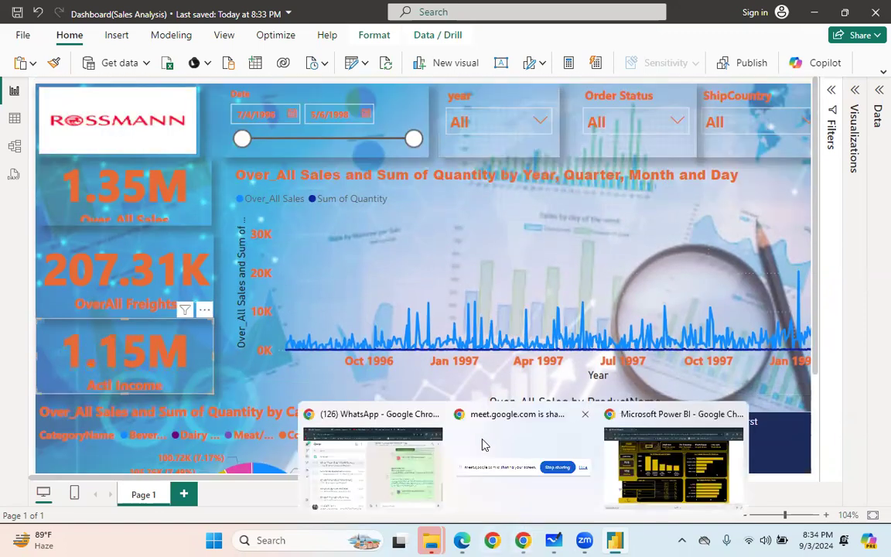
pyautogui.click(349, 410)
pyautogui.scroll(3, 697, 399)
pyautogui.scroll(-3, 676, 379)
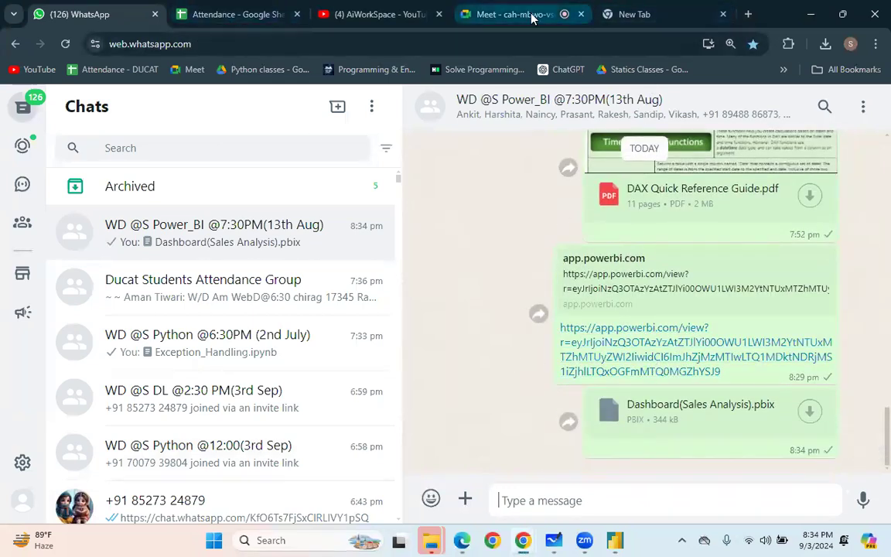
pyautogui.moveTo(588, 540)
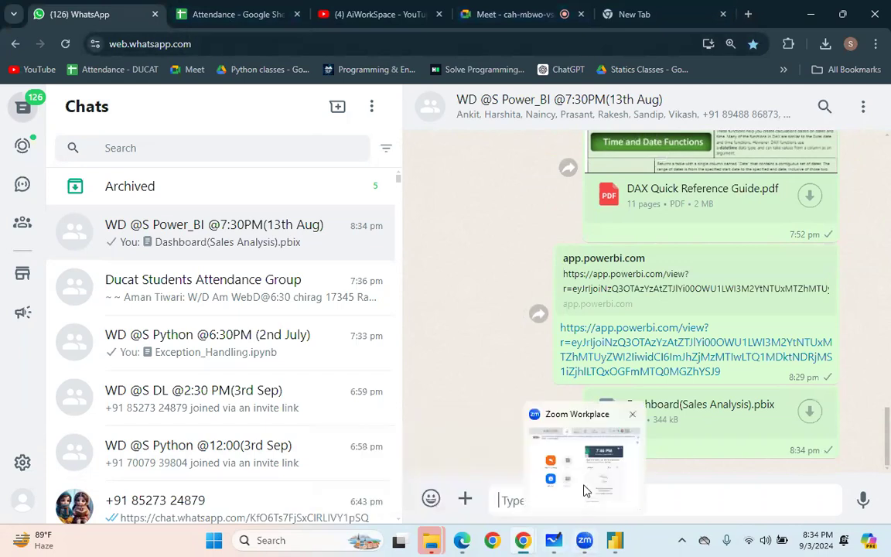